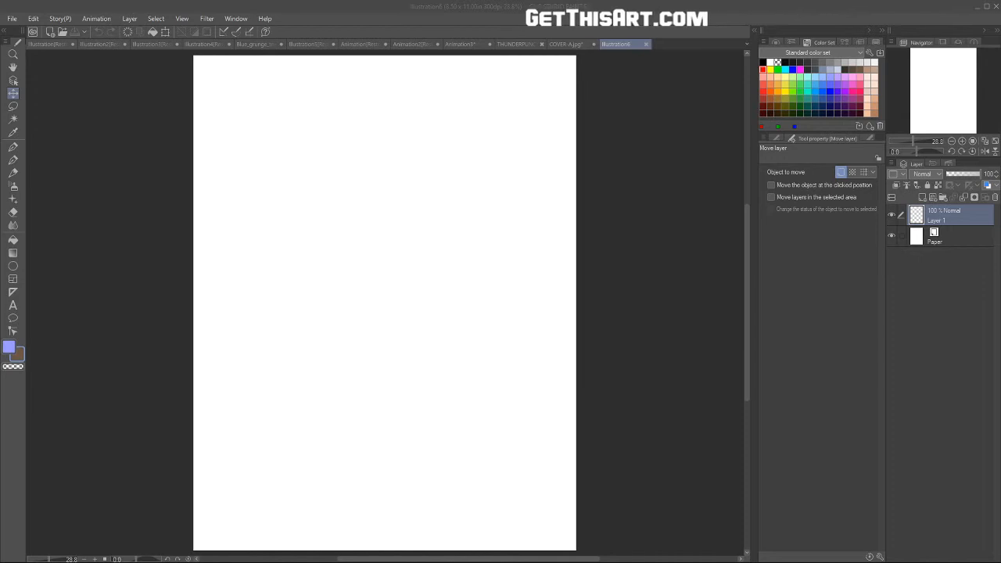
Step: Bring the browser window up full size and look over the featured products in the artist's online store
{"action": "left_click_drag", "start_coordinate": [0, 90], "coordinate": [406, 71]}
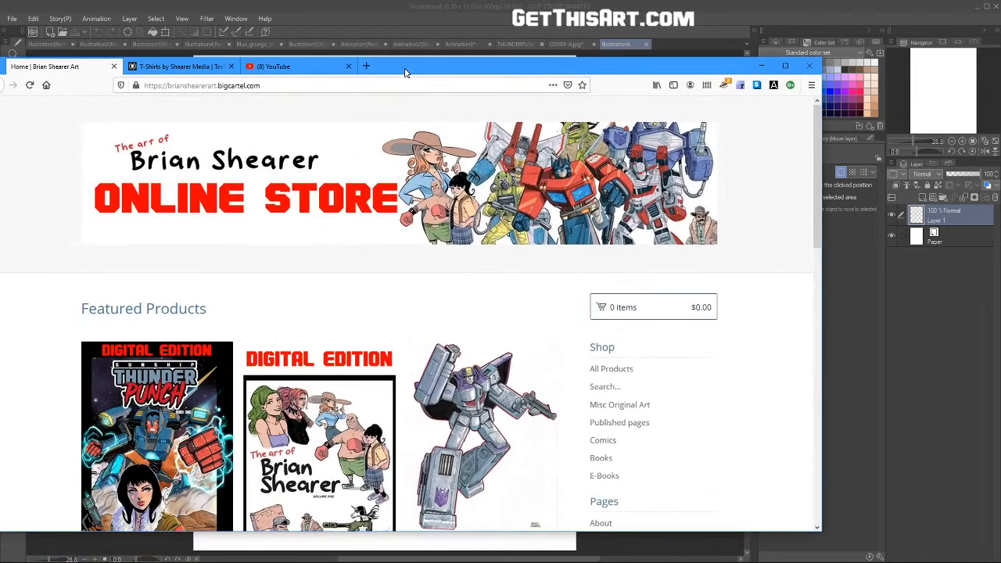
{"action": "double_click", "coordinate": [413, 67]}
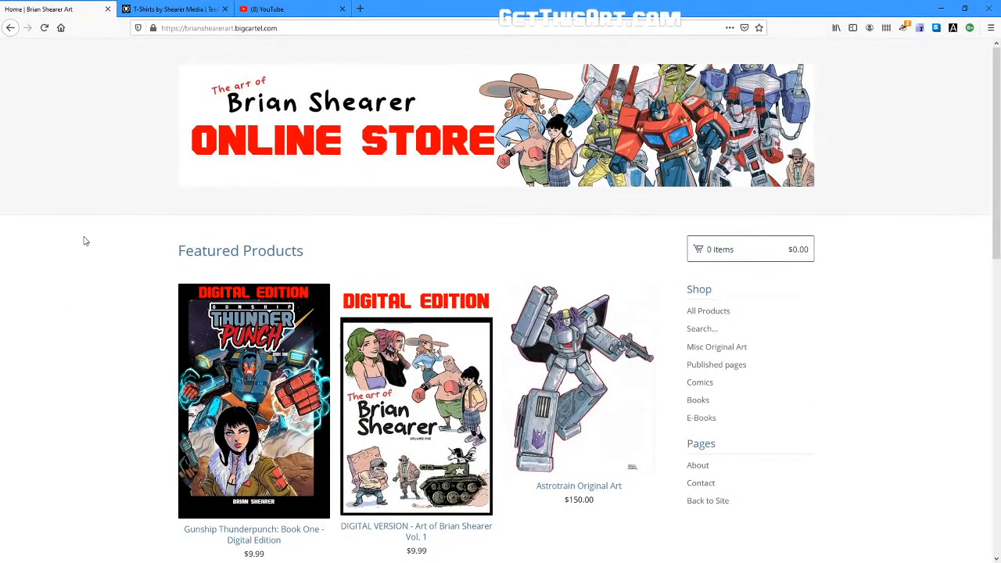
{"action": "scroll", "coordinate": [86, 241], "scroll_direction": "down", "scroll_amount": 2}
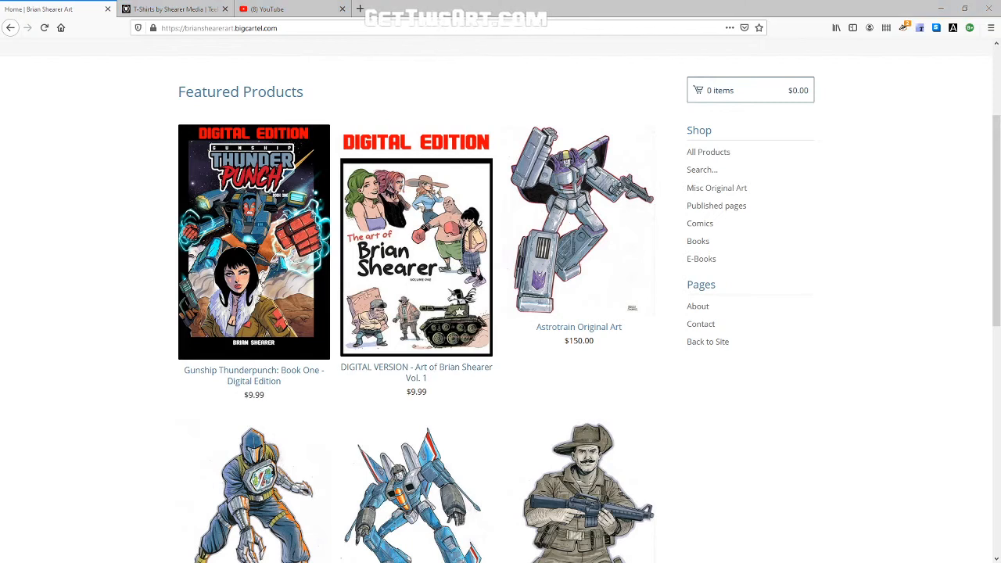
Step: Look through the artist's TeePublic T-shirt designs, view the Magic Time Tee (image on back), and return to the drawing program
{"action": "left_click", "coordinate": [176, 9]}
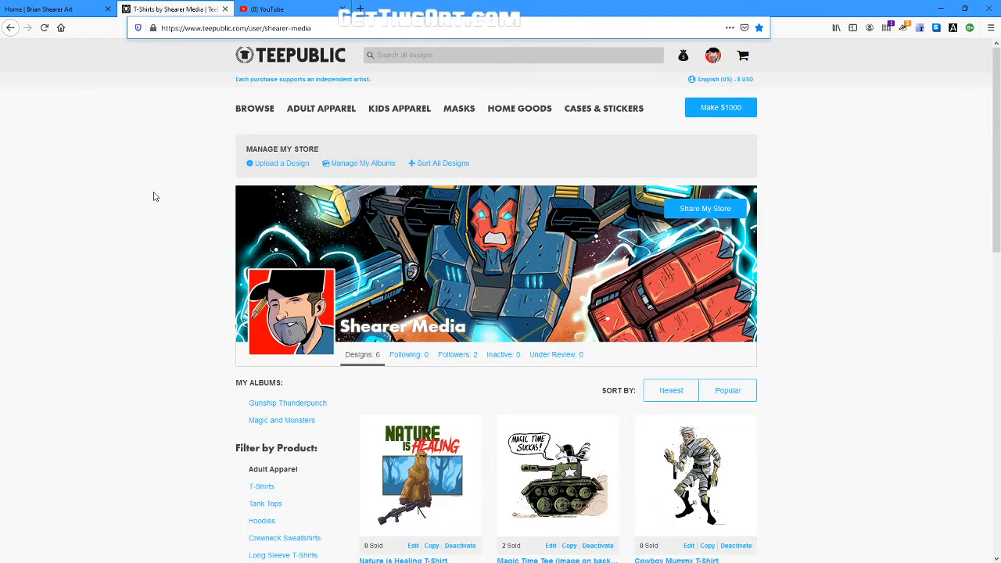
{"action": "scroll", "coordinate": [157, 194], "scroll_direction": "down", "scroll_amount": 5}
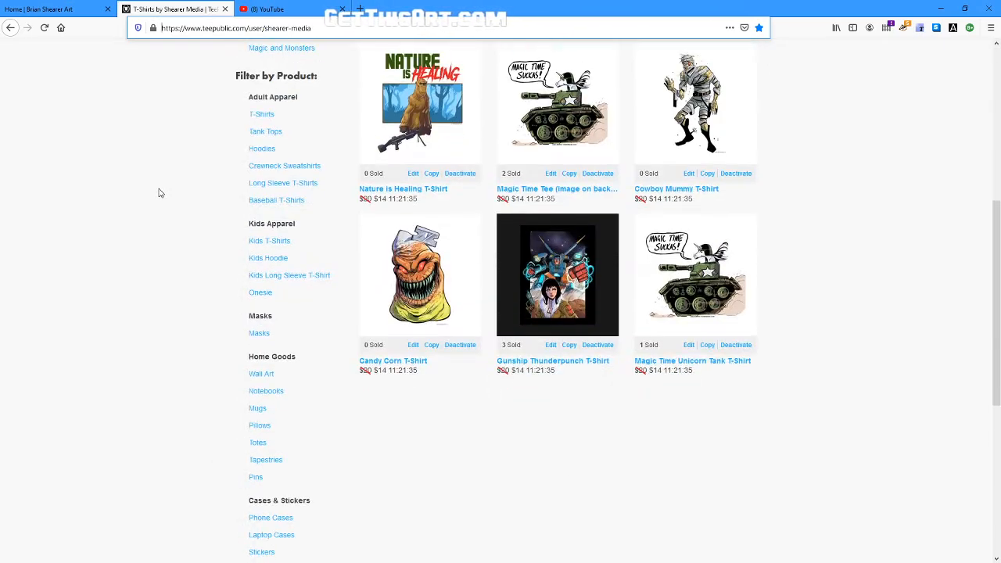
{"action": "left_click", "coordinate": [560, 93]}
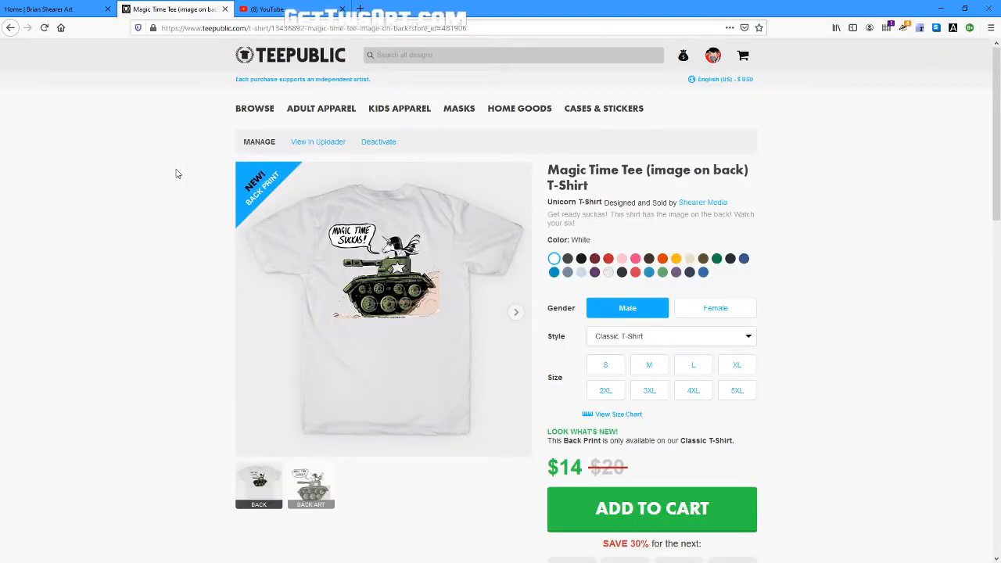
{"action": "left_click", "coordinate": [11, 27]}
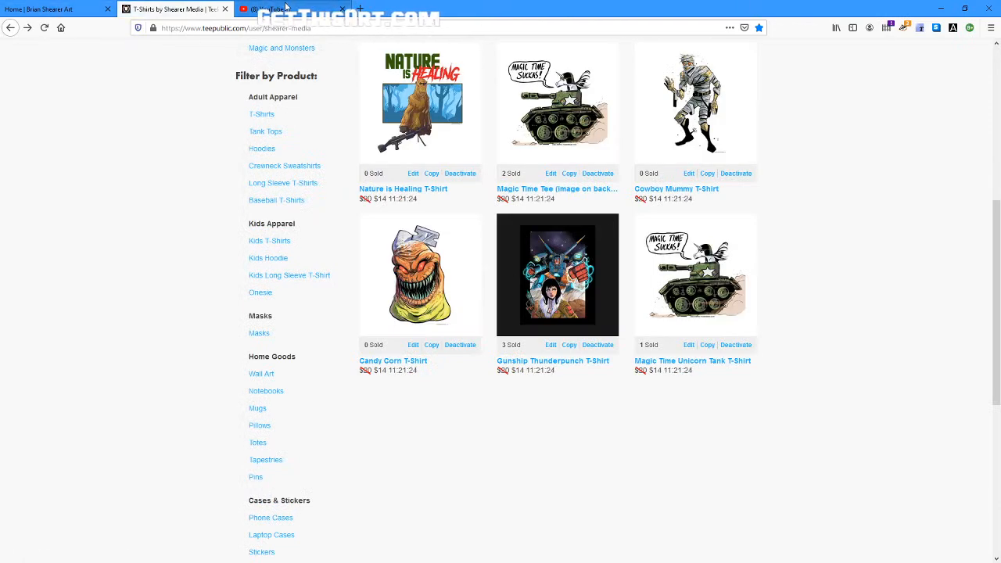
{"action": "left_click", "coordinate": [939, 8]}
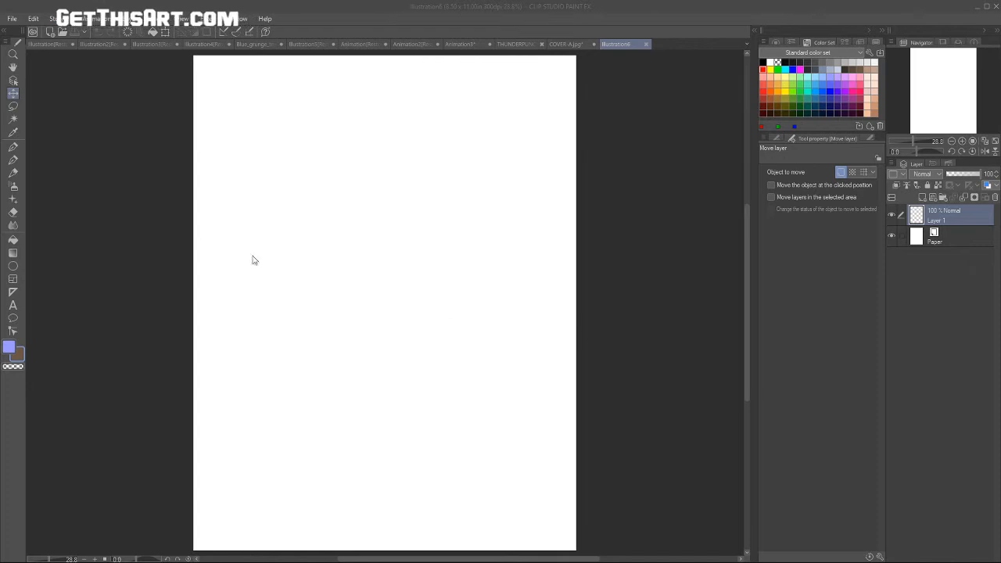
Step: Choose the Pencil - Layout Red brush from the pencil brush group for rough sketching
{"action": "key", "text": "p"}
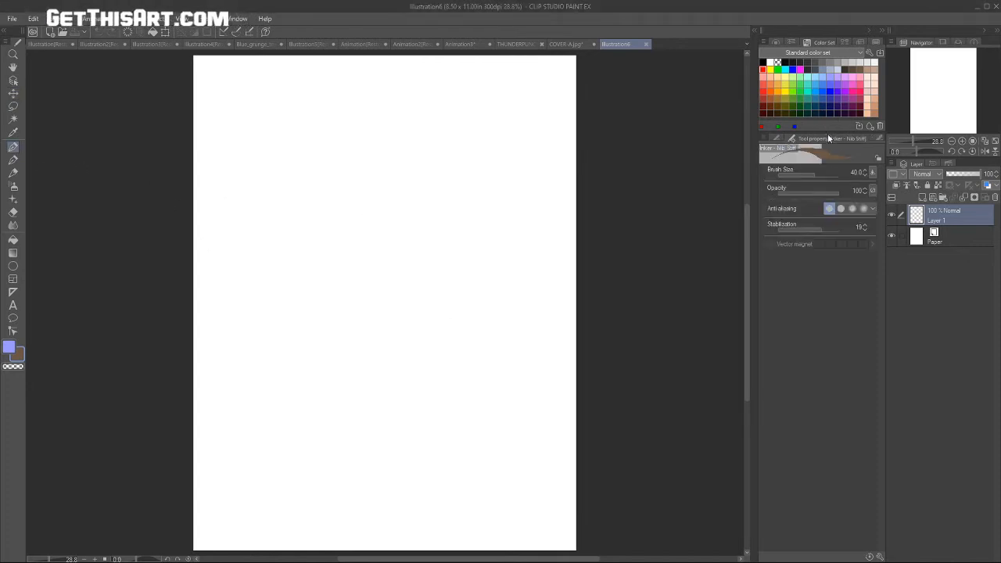
{"action": "left_click", "coordinate": [877, 139]}
{"action": "left_click", "coordinate": [776, 164]}
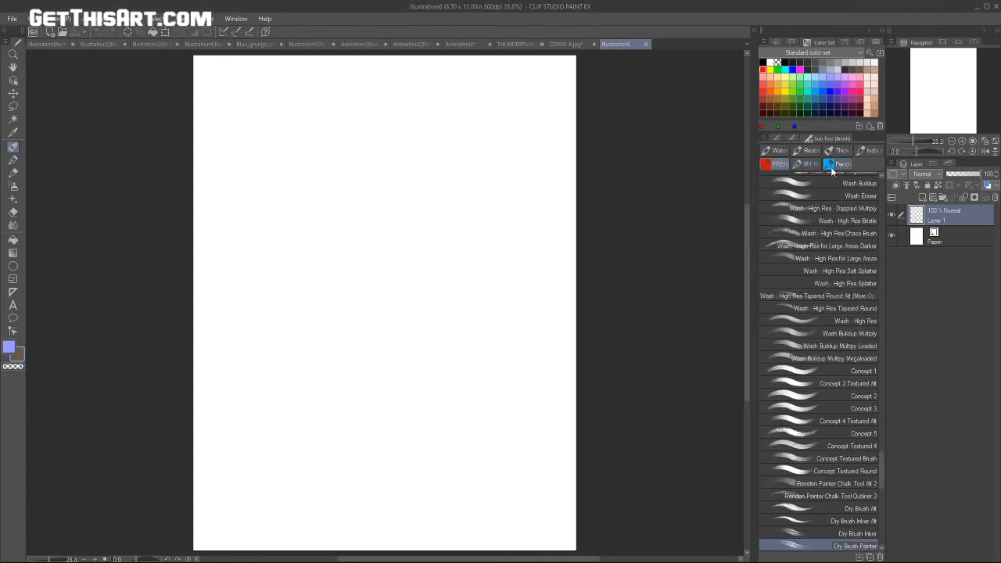
{"action": "left_click", "coordinate": [839, 164]}
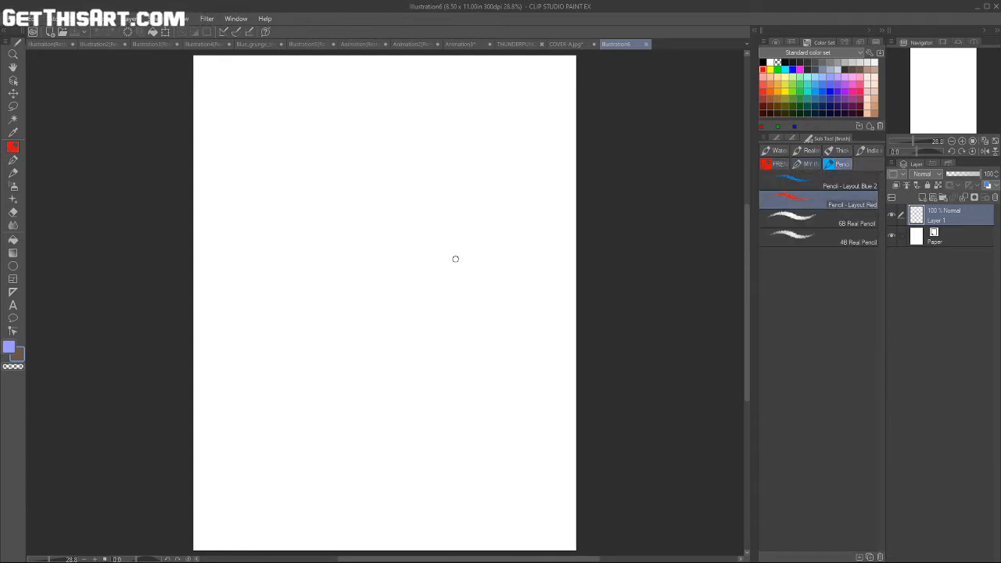
{"action": "key", "text": "h"}
{"action": "mouse_move", "coordinate": [454, 257]}
{"action": "left_mouse_down"}
{"action": "mouse_move", "coordinate": [474, 245]}
{"action": "mouse_move", "coordinate": [464, 262]}
{"action": "mouse_move", "coordinate": [458, 255]}
{"action": "left_mouse_up"}
{"action": "scroll", "coordinate": [456, 255], "scroll_direction": "down", "scroll_amount": 1}
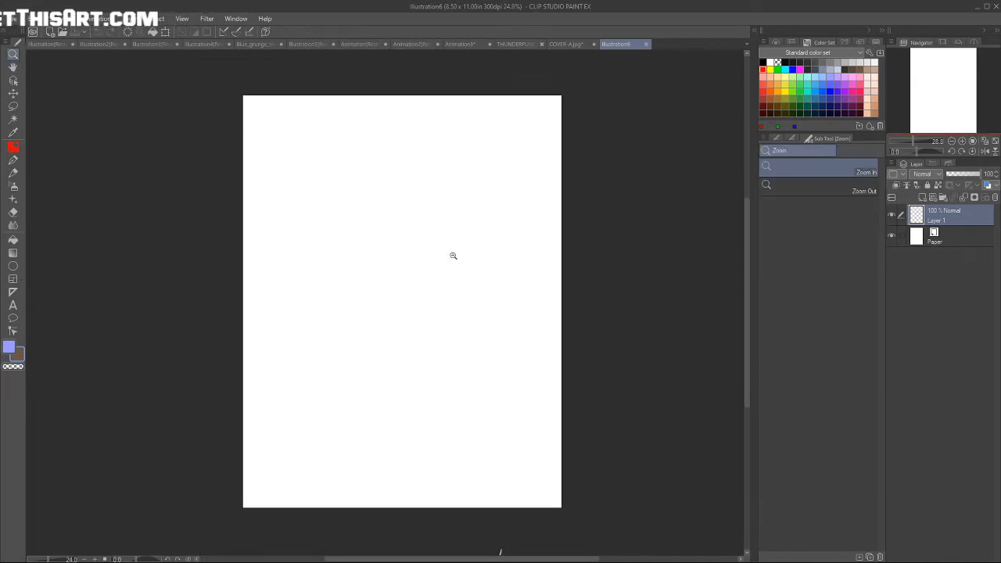
{"action": "scroll", "coordinate": [449, 264], "scroll_direction": "up", "scroll_amount": 2}
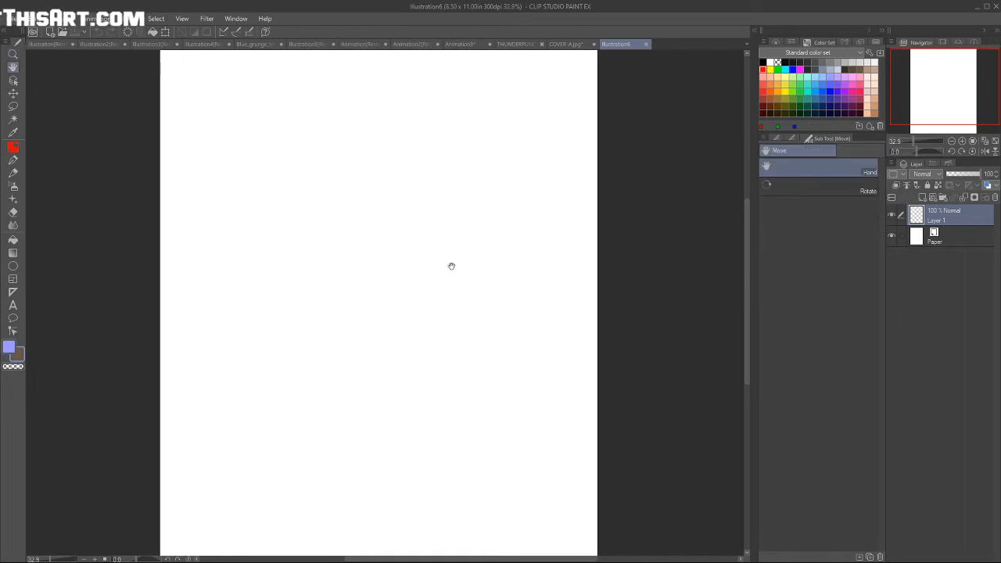
{"action": "left_click_drag", "start_coordinate": [451, 266], "coordinate": [473, 256]}
{"action": "key", "text": "p"}
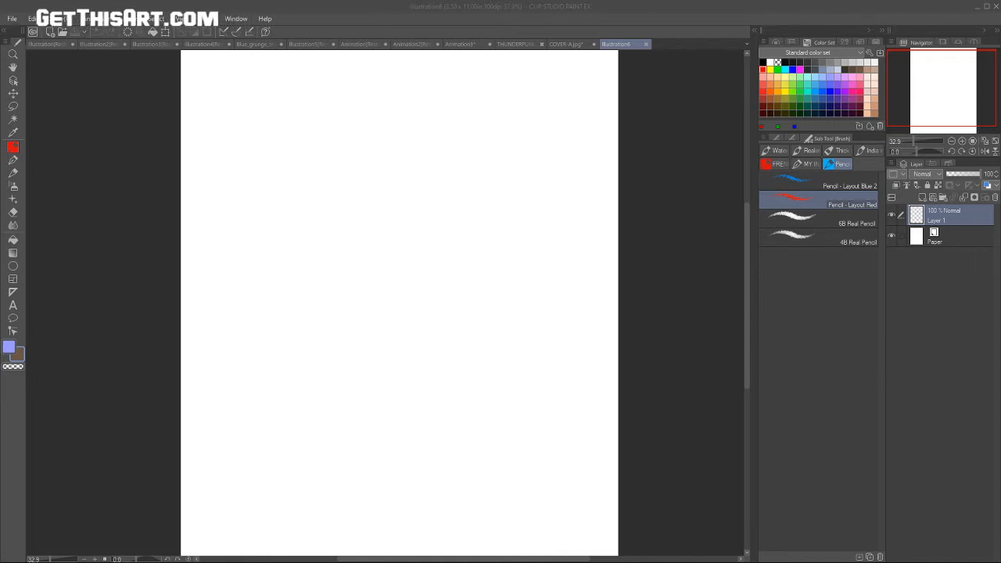
{"action": "left_click", "coordinate": [574, 8]}
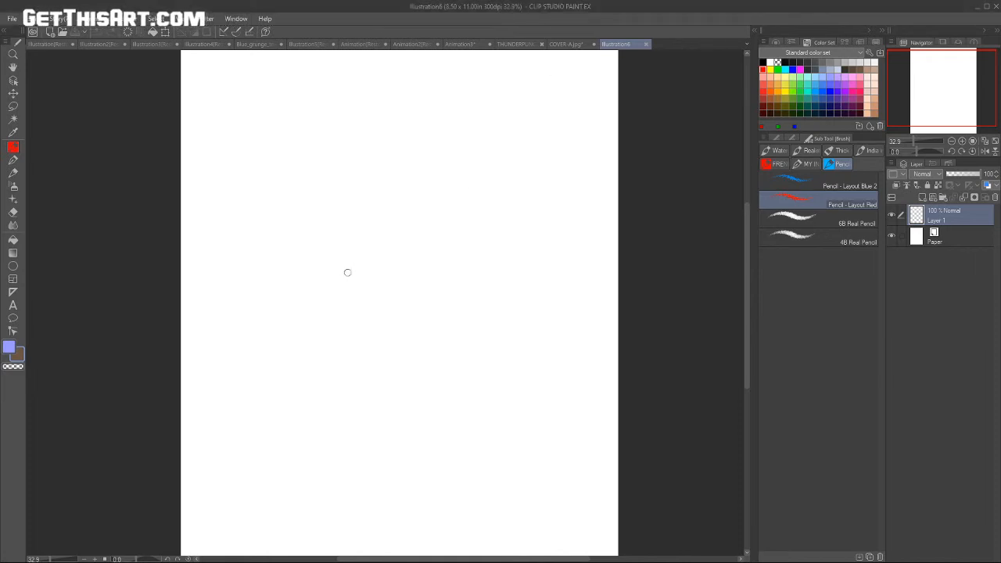
{"action": "left_click_drag", "start_coordinate": [359, 236], "coordinate": [363, 175]}
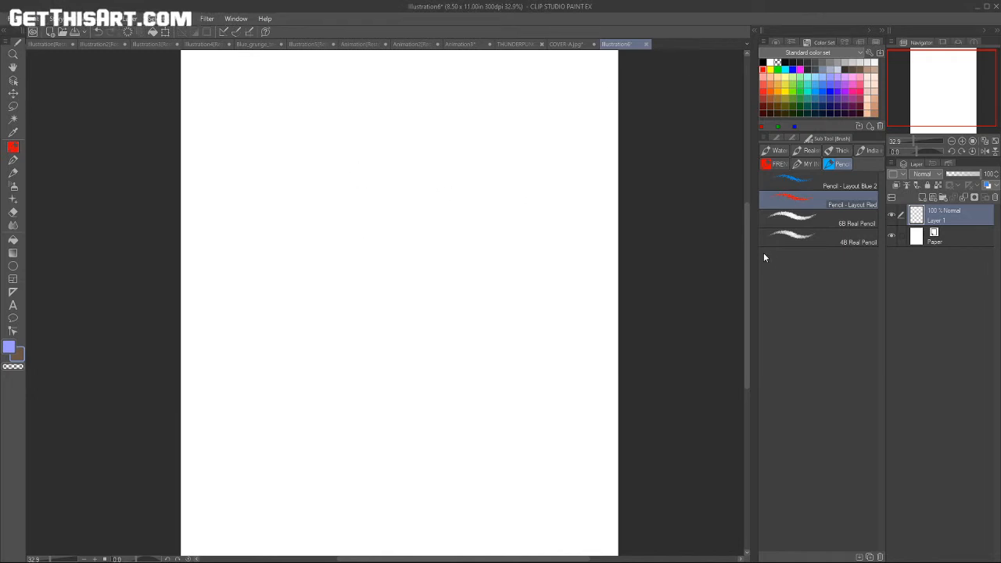
{"action": "left_click_drag", "start_coordinate": [746, 276], "coordinate": [746, 281]}
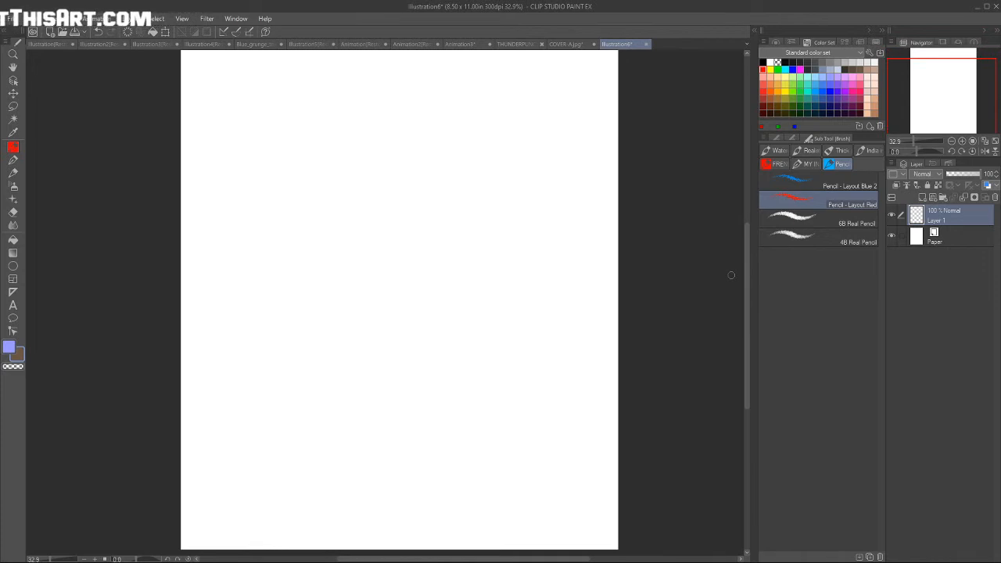
{"action": "key", "text": "h"}
{"action": "scroll", "coordinate": [622, 260], "scroll_direction": "down", "scroll_amount": 1}
{"action": "left_click_drag", "start_coordinate": [619, 263], "coordinate": [582, 299]}
{"action": "key", "text": "b"}
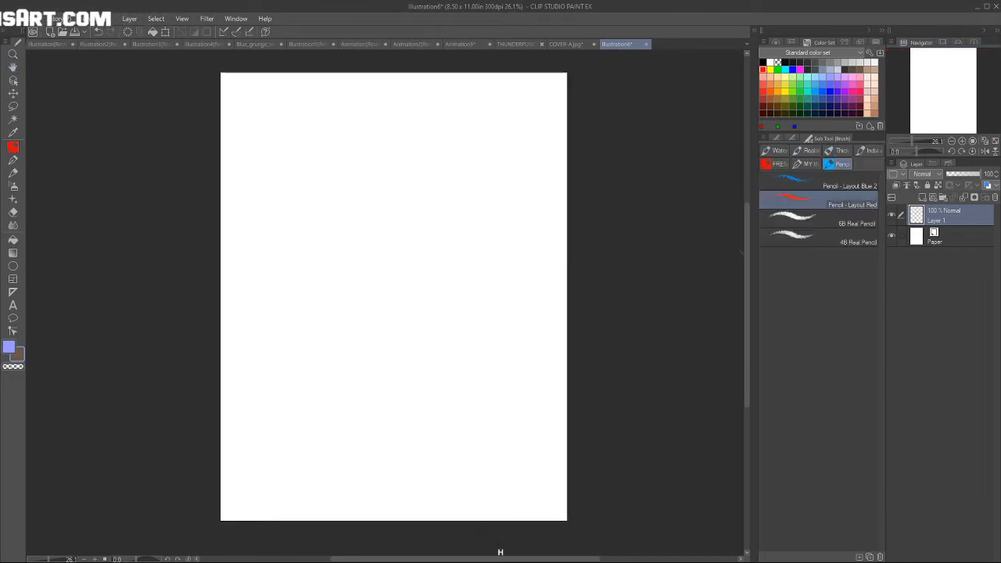
{"action": "mouse_move", "coordinate": [745, 244]}
{"action": "left_mouse_down"}
{"action": "mouse_move", "coordinate": [745, 264]}
{"action": "mouse_move", "coordinate": [746, 255]}
{"action": "left_mouse_up"}
{"action": "key", "text": "h"}
{"action": "left_click_drag", "start_coordinate": [580, 311], "coordinate": [558, 295]}
{"action": "left_click_drag", "start_coordinate": [745, 257], "coordinate": [744, 255]}
{"action": "key", "text": "slash"}
{"action": "left_click_drag", "start_coordinate": [431, 355], "coordinate": [498, 329]}
{"action": "key", "text": "h"}
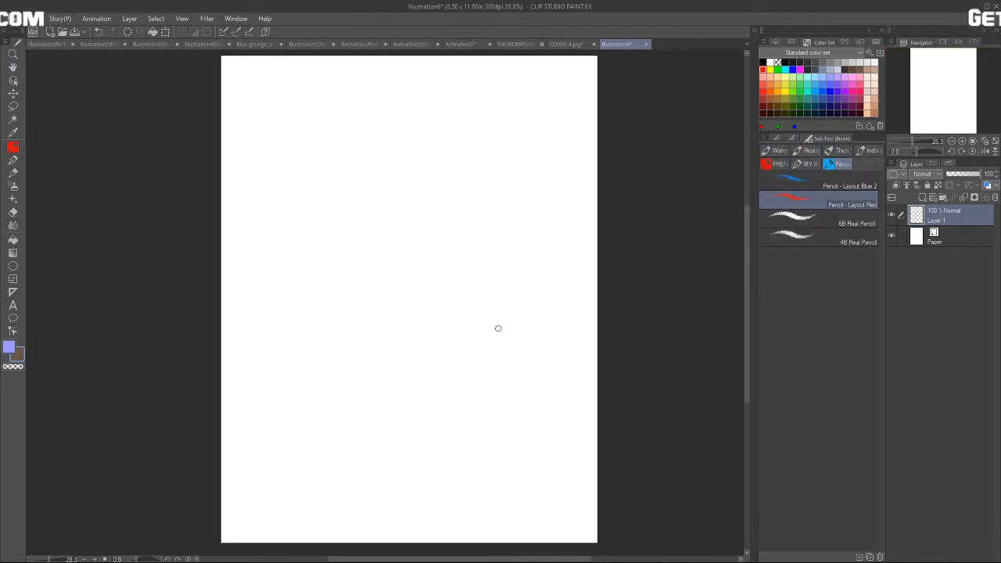
{"action": "left_click_drag", "start_coordinate": [745, 255], "coordinate": [746, 255]}
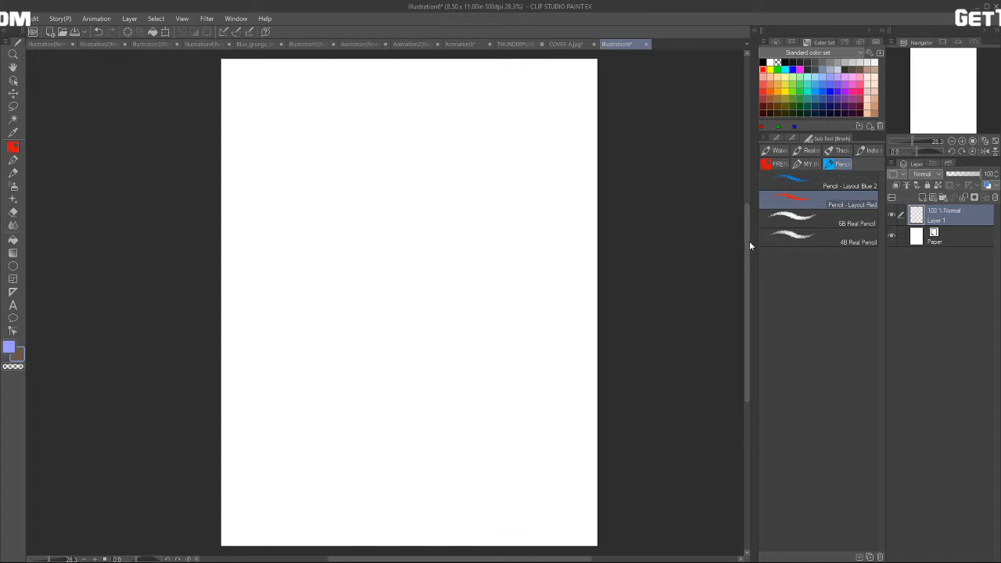
{"action": "key", "text": "h"}
{"action": "left_click_drag", "start_coordinate": [677, 250], "coordinate": [667, 252]}
{"action": "key", "text": "h"}
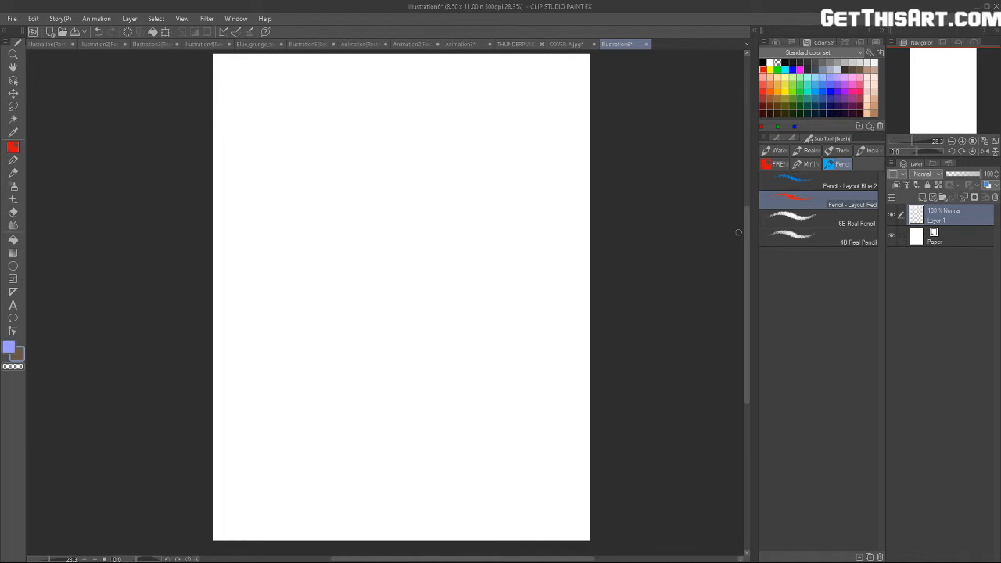
Step: Sketch the figure's head as overlapping ovals near the page's upper middle, with light placement strokes for the arms on either side
{"action": "mouse_move", "coordinate": [376, 171]}
{"action": "left_mouse_down"}
{"action": "mouse_move", "coordinate": [362, 129]}
{"action": "mouse_move", "coordinate": [374, 124]}
{"action": "mouse_move", "coordinate": [354, 115]}
{"action": "mouse_move", "coordinate": [360, 163]}
{"action": "mouse_move", "coordinate": [380, 161]}
{"action": "mouse_move", "coordinate": [379, 122]}
{"action": "left_mouse_up"}
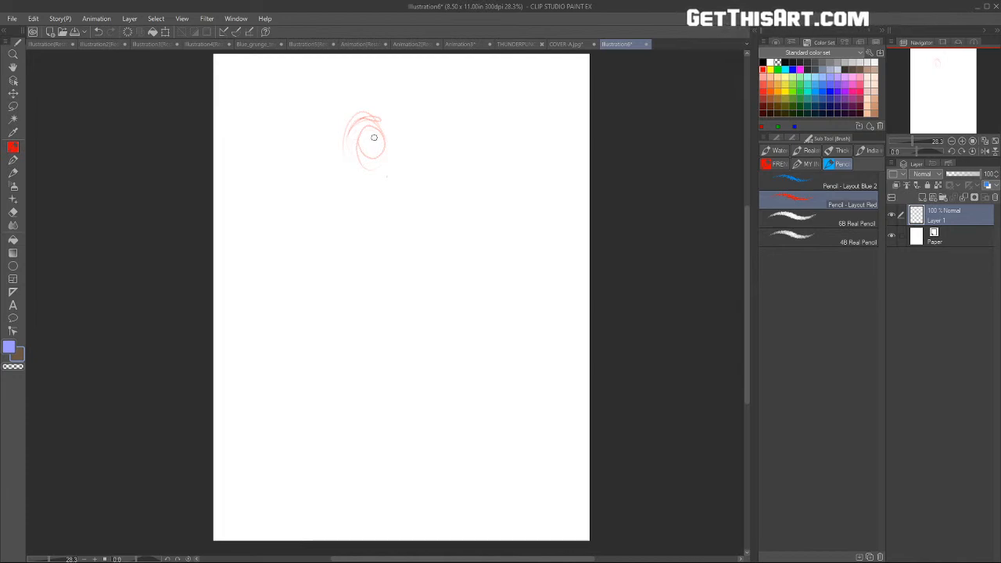
{"action": "mouse_move", "coordinate": [350, 138]}
{"action": "left_mouse_down"}
{"action": "mouse_move", "coordinate": [373, 115]}
{"action": "mouse_move", "coordinate": [379, 121]}
{"action": "mouse_move", "coordinate": [350, 145]}
{"action": "left_mouse_up"}
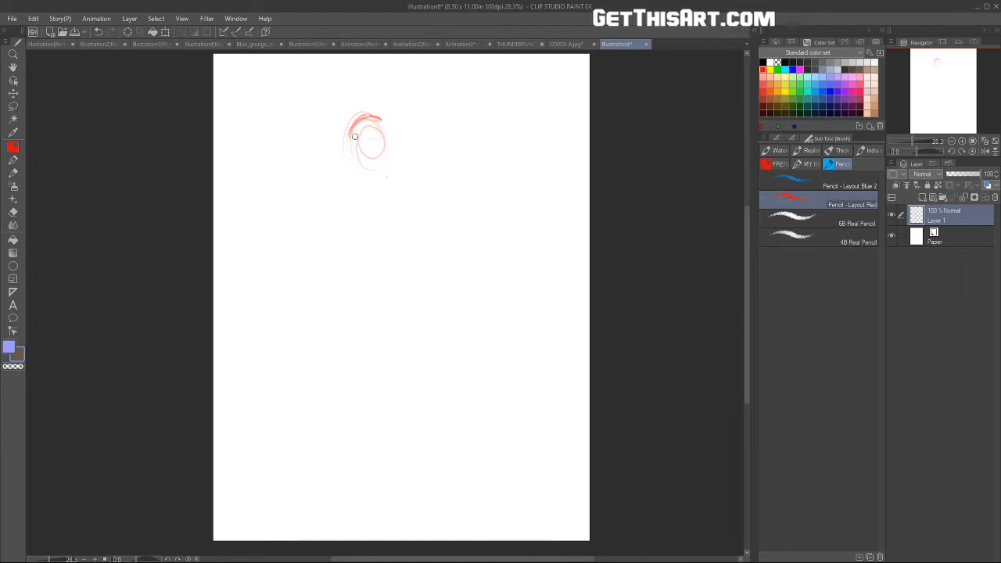
{"action": "mouse_move", "coordinate": [354, 137]}
{"action": "left_mouse_down"}
{"action": "mouse_move", "coordinate": [383, 131]}
{"action": "mouse_move", "coordinate": [354, 153]}
{"action": "mouse_move", "coordinate": [387, 148]}
{"action": "mouse_move", "coordinate": [380, 165]}
{"action": "mouse_move", "coordinate": [380, 136]}
{"action": "mouse_move", "coordinate": [353, 125]}
{"action": "mouse_move", "coordinate": [358, 118]}
{"action": "mouse_move", "coordinate": [346, 153]}
{"action": "mouse_move", "coordinate": [382, 129]}
{"action": "mouse_move", "coordinate": [351, 152]}
{"action": "mouse_move", "coordinate": [336, 128]}
{"action": "mouse_move", "coordinate": [356, 114]}
{"action": "left_mouse_up"}
{"action": "left_click_drag", "start_coordinate": [441, 107], "coordinate": [462, 92]}
{"action": "left_click_drag", "start_coordinate": [305, 181], "coordinate": [274, 132]}
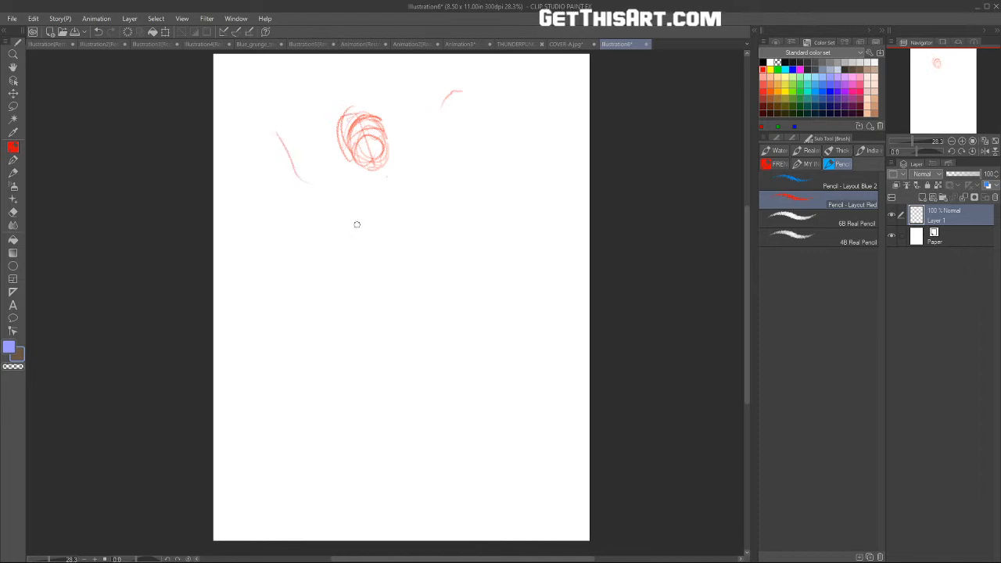
{"action": "left_click_drag", "start_coordinate": [268, 168], "coordinate": [286, 178]}
{"action": "mouse_move", "coordinate": [470, 190]}
{"action": "left_mouse_down"}
{"action": "mouse_move", "coordinate": [470, 161]}
{"action": "mouse_move", "coordinate": [519, 103]}
{"action": "mouse_move", "coordinate": [525, 110]}
{"action": "mouse_move", "coordinate": [531, 78]}
{"action": "mouse_move", "coordinate": [504, 93]}
{"action": "mouse_move", "coordinate": [515, 119]}
{"action": "mouse_move", "coordinate": [494, 144]}
{"action": "mouse_move", "coordinate": [474, 143]}
{"action": "mouse_move", "coordinate": [478, 177]}
{"action": "mouse_move", "coordinate": [501, 176]}
{"action": "mouse_move", "coordinate": [493, 183]}
{"action": "mouse_move", "coordinate": [487, 165]}
{"action": "mouse_move", "coordinate": [519, 73]}
{"action": "mouse_move", "coordinate": [534, 69]}
{"action": "mouse_move", "coordinate": [553, 96]}
{"action": "mouse_move", "coordinate": [548, 119]}
{"action": "mouse_move", "coordinate": [517, 176]}
{"action": "mouse_move", "coordinate": [476, 167]}
{"action": "mouse_move", "coordinate": [509, 196]}
{"action": "mouse_move", "coordinate": [470, 146]}
{"action": "mouse_move", "coordinate": [526, 154]}
{"action": "mouse_move", "coordinate": [544, 128]}
{"action": "mouse_move", "coordinate": [531, 90]}
{"action": "mouse_move", "coordinate": [492, 163]}
{"action": "mouse_move", "coordinate": [511, 172]}
{"action": "mouse_move", "coordinate": [503, 124]}
{"action": "mouse_move", "coordinate": [523, 60]}
{"action": "mouse_move", "coordinate": [559, 97]}
{"action": "mouse_move", "coordinate": [522, 107]}
{"action": "mouse_move", "coordinate": [533, 118]}
{"action": "mouse_move", "coordinate": [536, 79]}
{"action": "mouse_move", "coordinate": [553, 102]}
{"action": "mouse_move", "coordinate": [542, 77]}
{"action": "mouse_move", "coordinate": [504, 75]}
{"action": "mouse_move", "coordinate": [495, 91]}
{"action": "mouse_move", "coordinate": [519, 62]}
{"action": "mouse_move", "coordinate": [554, 100]}
{"action": "mouse_move", "coordinate": [489, 182]}
{"action": "mouse_move", "coordinate": [493, 165]}
{"action": "mouse_move", "coordinate": [489, 208]}
{"action": "mouse_move", "coordinate": [515, 129]}
{"action": "mouse_move", "coordinate": [484, 136]}
{"action": "mouse_move", "coordinate": [469, 156]}
{"action": "mouse_move", "coordinate": [498, 182]}
{"action": "mouse_move", "coordinate": [510, 157]}
{"action": "mouse_move", "coordinate": [486, 156]}
{"action": "left_mouse_up"}
{"action": "key", "text": "e"}
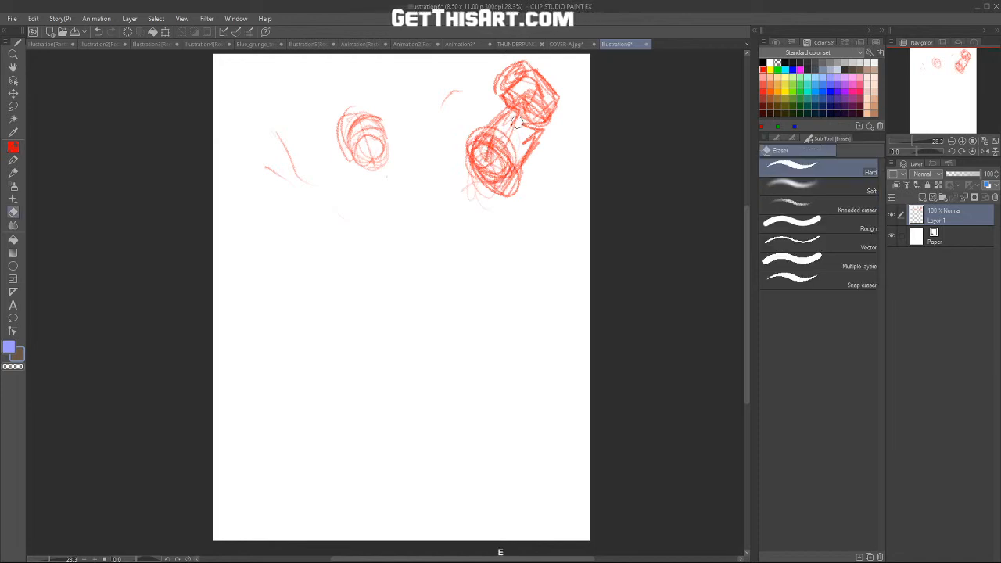
{"action": "key", "text": "e"}
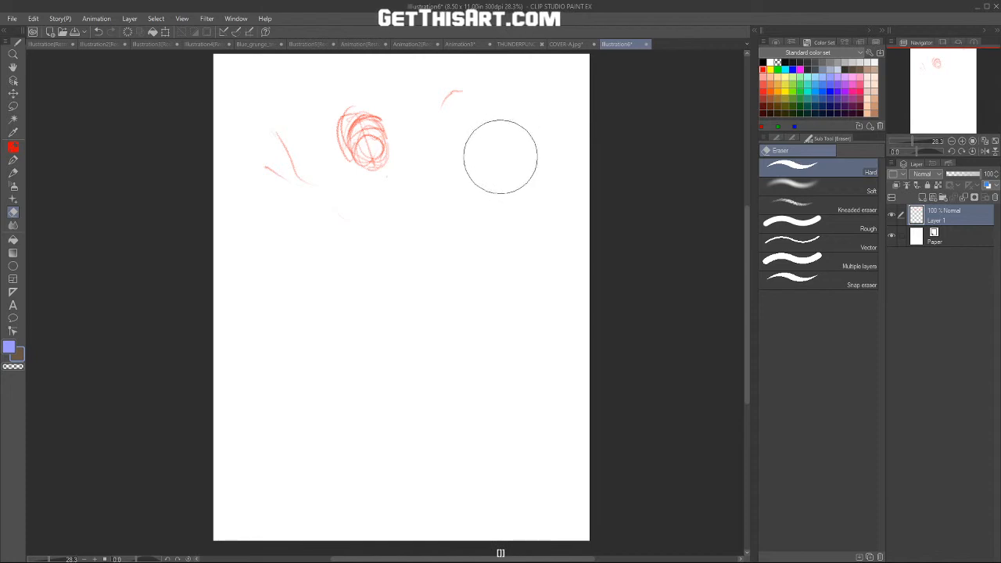
Step: Sketch the raised fist and foreshortened forearm in the page's upper right corner, building them from overlapping ovals and a tapered cylinder
{"action": "key", "text": "b"}
{"action": "left_click_drag", "start_coordinate": [469, 144], "coordinate": [529, 95]}
{"action": "left_click_drag", "start_coordinate": [489, 161], "coordinate": [546, 135]}
{"action": "mouse_move", "coordinate": [470, 194]}
{"action": "left_mouse_down"}
{"action": "mouse_move", "coordinate": [519, 179]}
{"action": "mouse_move", "coordinate": [481, 160]}
{"action": "mouse_move", "coordinate": [486, 188]}
{"action": "mouse_move", "coordinate": [468, 158]}
{"action": "mouse_move", "coordinate": [495, 129]}
{"action": "mouse_move", "coordinate": [532, 151]}
{"action": "mouse_move", "coordinate": [537, 181]}
{"action": "mouse_move", "coordinate": [517, 103]}
{"action": "mouse_move", "coordinate": [545, 111]}
{"action": "mouse_move", "coordinate": [463, 180]}
{"action": "mouse_move", "coordinate": [484, 190]}
{"action": "mouse_move", "coordinate": [487, 130]}
{"action": "mouse_move", "coordinate": [519, 100]}
{"action": "mouse_move", "coordinate": [513, 75]}
{"action": "mouse_move", "coordinate": [553, 79]}
{"action": "mouse_move", "coordinate": [553, 170]}
{"action": "mouse_move", "coordinate": [507, 99]}
{"action": "mouse_move", "coordinate": [516, 75]}
{"action": "mouse_move", "coordinate": [496, 109]}
{"action": "left_mouse_up"}
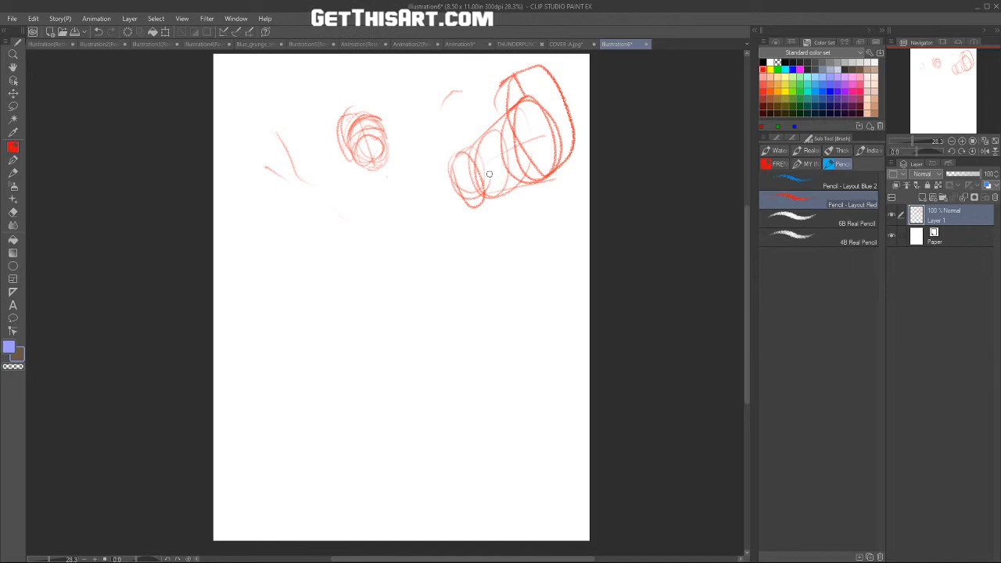
{"action": "mouse_move", "coordinate": [469, 142]}
{"action": "left_mouse_down"}
{"action": "mouse_move", "coordinate": [460, 140]}
{"action": "mouse_move", "coordinate": [500, 114]}
{"action": "left_mouse_up"}
{"action": "mouse_move", "coordinate": [450, 167]}
{"action": "left_mouse_down"}
{"action": "mouse_move", "coordinate": [483, 132]}
{"action": "mouse_move", "coordinate": [503, 180]}
{"action": "mouse_move", "coordinate": [478, 142]}
{"action": "mouse_move", "coordinate": [537, 156]}
{"action": "mouse_move", "coordinate": [546, 124]}
{"action": "mouse_move", "coordinate": [518, 88]}
{"action": "mouse_move", "coordinate": [539, 77]}
{"action": "mouse_move", "coordinate": [535, 134]}
{"action": "left_mouse_up"}
Step: Rough in the opposite arm as a narrow triangle with a mark above it, and add upper-arm strokes beside the large forearm
{"action": "mouse_move", "coordinate": [293, 176]}
{"action": "left_mouse_down"}
{"action": "mouse_move", "coordinate": [269, 275]}
{"action": "mouse_move", "coordinate": [335, 233]}
{"action": "left_mouse_up"}
{"action": "left_click_drag", "start_coordinate": [281, 88], "coordinate": [283, 117]}
{"action": "left_click", "coordinate": [246, 101]}
{"action": "mouse_move", "coordinate": [423, 140]}
{"action": "left_mouse_down"}
{"action": "mouse_move", "coordinate": [438, 105]}
{"action": "mouse_move", "coordinate": [462, 125]}
{"action": "left_mouse_up"}
{"action": "mouse_move", "coordinate": [282, 160]}
{"action": "left_mouse_down"}
{"action": "mouse_move", "coordinate": [297, 182]}
{"action": "mouse_move", "coordinate": [283, 166]}
{"action": "mouse_move", "coordinate": [274, 267]}
{"action": "left_mouse_up"}
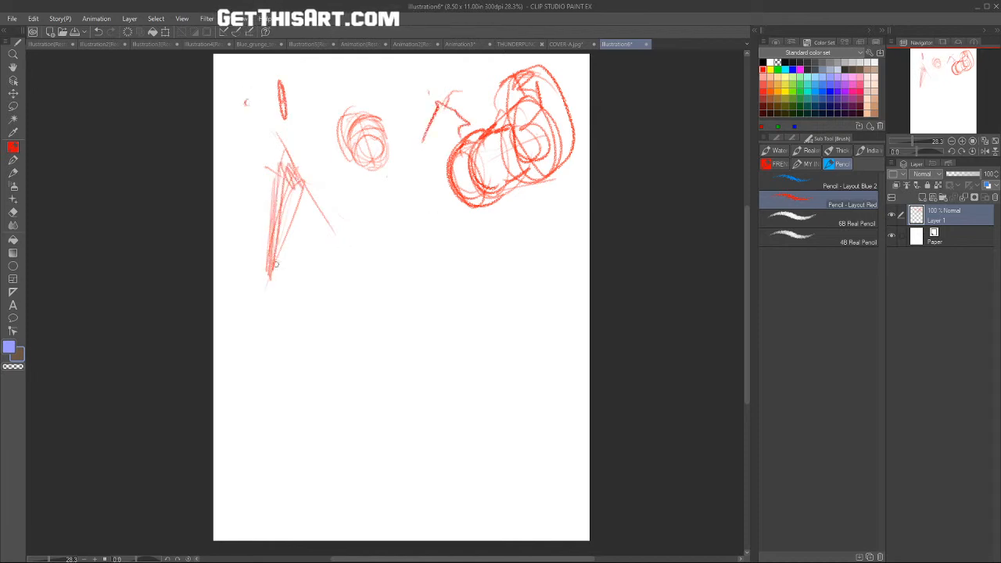
{"action": "left_click_drag", "start_coordinate": [426, 266], "coordinate": [489, 340]}
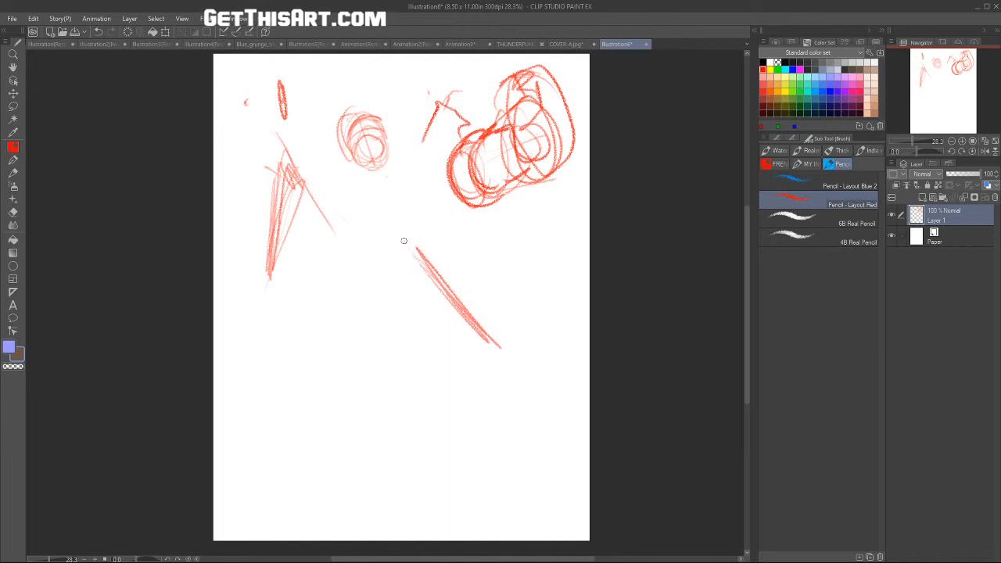
{"action": "left_click_drag", "start_coordinate": [405, 240], "coordinate": [426, 320]}
{"action": "key", "text": "e"}
{"action": "mouse_move", "coordinate": [290, 172]}
{"action": "left_mouse_down"}
{"action": "mouse_move", "coordinate": [283, 272]}
{"action": "mouse_move", "coordinate": [286, 248]}
{"action": "left_mouse_up"}
{"action": "key", "text": "b"}
{"action": "mouse_move", "coordinate": [405, 241]}
{"action": "left_mouse_down"}
{"action": "mouse_move", "coordinate": [413, 313]}
{"action": "mouse_move", "coordinate": [519, 469]}
{"action": "left_mouse_up"}
{"action": "left_click_drag", "start_coordinate": [509, 361], "coordinate": [518, 422]}
{"action": "key", "text": "ctrl+z"}
{"action": "key", "text": "ctrl+z"}
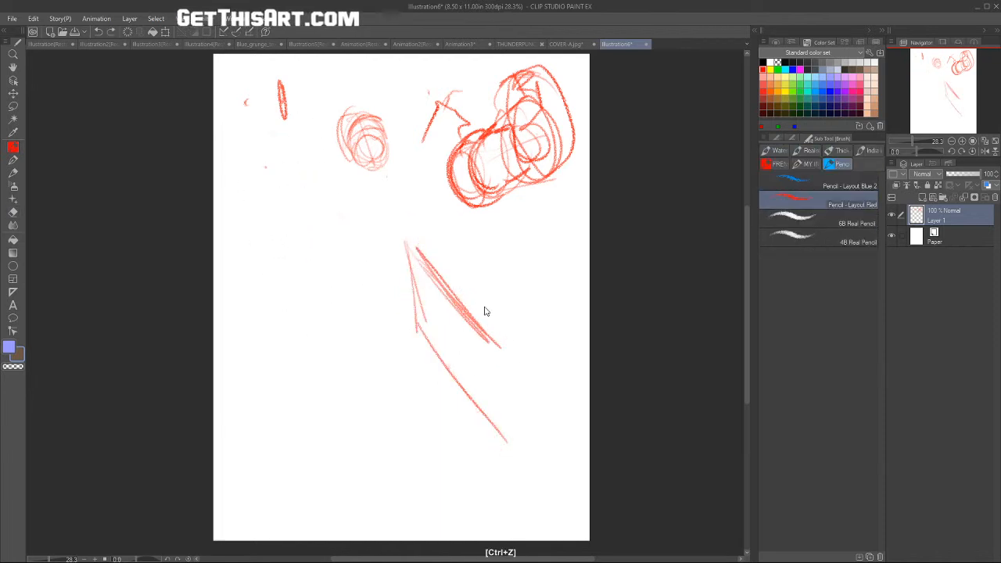
{"action": "left_click_drag", "start_coordinate": [402, 243], "coordinate": [506, 221]}
{"action": "key", "text": "ctrl+z"}
{"action": "key", "text": "ctrl+z"}
{"action": "key", "text": "ctrl+z"}
{"action": "key", "text": "ctrl+z"}
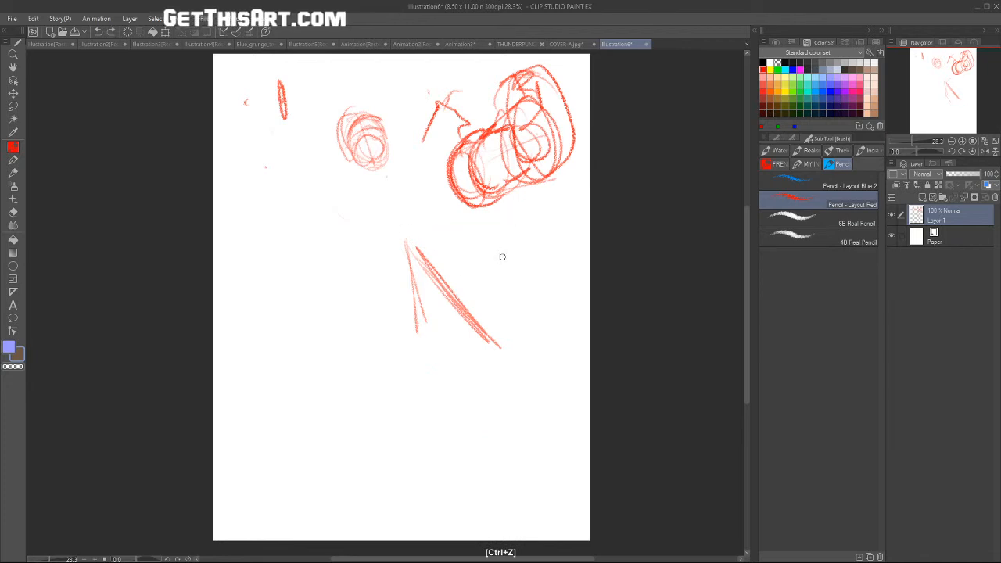
{"action": "key", "text": "e"}
{"action": "mouse_move", "coordinate": [417, 256]}
{"action": "left_mouse_down"}
{"action": "mouse_move", "coordinate": [444, 319]}
{"action": "mouse_move", "coordinate": [492, 374]}
{"action": "left_mouse_up"}
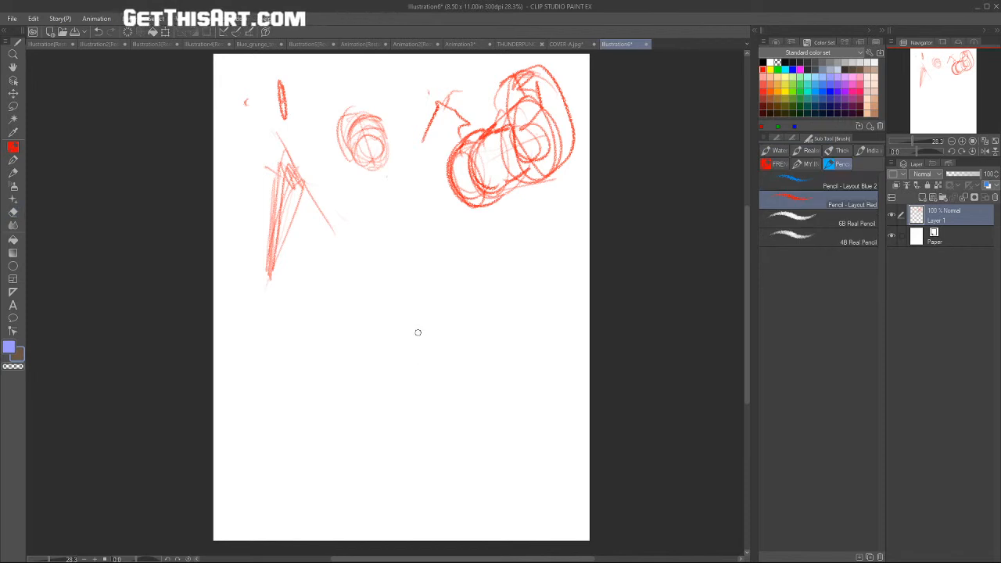
Step: Redraw the head as darker ovals and rough in the neck, shoulders and long sweeping curves for the torso and legs
{"action": "mouse_move", "coordinate": [365, 177]}
{"action": "left_mouse_down"}
{"action": "mouse_move", "coordinate": [393, 155]}
{"action": "mouse_move", "coordinate": [358, 186]}
{"action": "mouse_move", "coordinate": [372, 203]}
{"action": "mouse_move", "coordinate": [463, 94]}
{"action": "mouse_move", "coordinate": [500, 79]}
{"action": "mouse_move", "coordinate": [408, 117]}
{"action": "mouse_move", "coordinate": [434, 76]}
{"action": "left_mouse_up"}
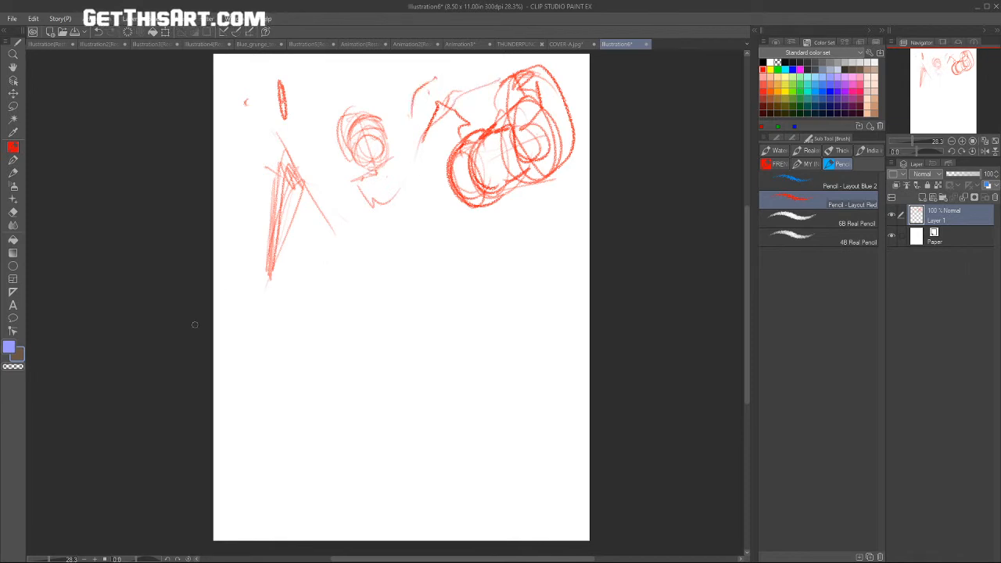
{"action": "mouse_move", "coordinate": [336, 165]}
{"action": "left_mouse_down"}
{"action": "mouse_move", "coordinate": [410, 300]}
{"action": "mouse_move", "coordinate": [311, 389]}
{"action": "mouse_move", "coordinate": [494, 330]}
{"action": "mouse_move", "coordinate": [502, 395]}
{"action": "mouse_move", "coordinate": [339, 177]}
{"action": "mouse_move", "coordinate": [362, 165]}
{"action": "mouse_move", "coordinate": [354, 173]}
{"action": "mouse_move", "coordinate": [334, 127]}
{"action": "mouse_move", "coordinate": [360, 107]}
{"action": "mouse_move", "coordinate": [332, 139]}
{"action": "mouse_move", "coordinate": [336, 172]}
{"action": "mouse_move", "coordinate": [389, 130]}
{"action": "mouse_move", "coordinate": [333, 187]}
{"action": "mouse_move", "coordinate": [331, 203]}
{"action": "mouse_move", "coordinate": [360, 118]}
{"action": "mouse_move", "coordinate": [359, 153]}
{"action": "left_mouse_up"}
{"action": "left_click_drag", "start_coordinate": [357, 117], "coordinate": [350, 156]}
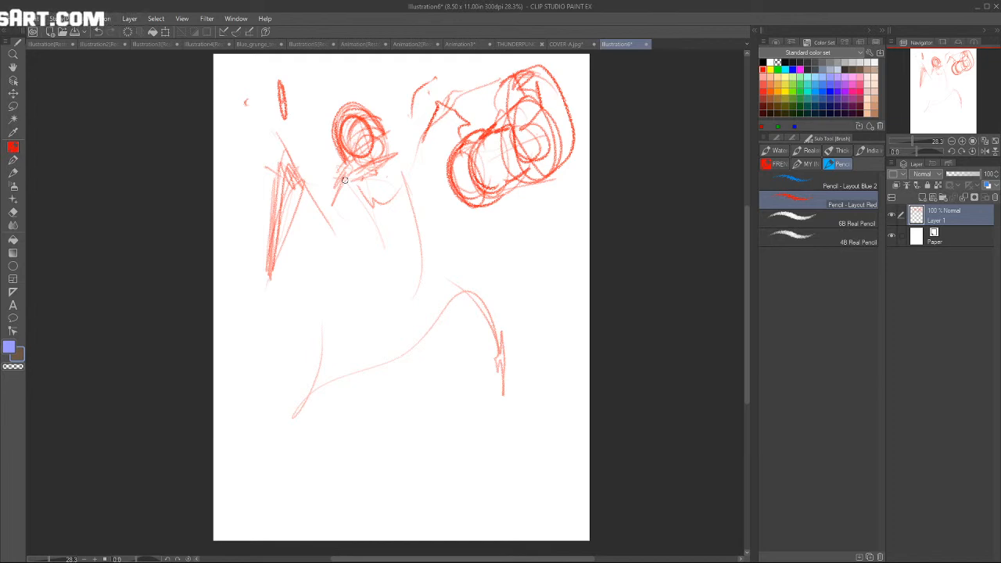
{"action": "mouse_move", "coordinate": [358, 224]}
{"action": "left_mouse_down"}
{"action": "mouse_move", "coordinate": [355, 176]}
{"action": "mouse_move", "coordinate": [289, 238]}
{"action": "mouse_move", "coordinate": [293, 217]}
{"action": "mouse_move", "coordinate": [277, 237]}
{"action": "left_mouse_up"}
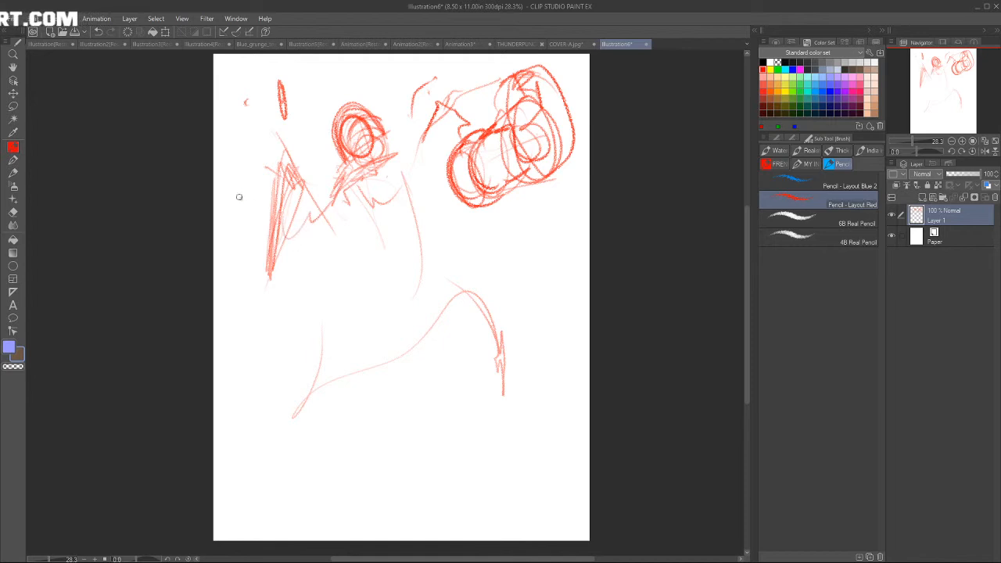
Step: Sketch a large slanted four-sided panel below the head, running from the page's middle down to its lower-left edge
{"action": "left_click_drag", "start_coordinate": [294, 299], "coordinate": [376, 232]}
{"action": "mouse_move", "coordinate": [326, 275]}
{"action": "left_mouse_down"}
{"action": "mouse_move", "coordinate": [226, 402]}
{"action": "mouse_move", "coordinate": [254, 349]}
{"action": "left_mouse_up"}
{"action": "mouse_move", "coordinate": [213, 400]}
{"action": "left_mouse_down"}
{"action": "mouse_move", "coordinate": [325, 258]}
{"action": "mouse_move", "coordinate": [376, 324]}
{"action": "mouse_move", "coordinate": [345, 236]}
{"action": "mouse_move", "coordinate": [288, 296]}
{"action": "left_mouse_up"}
{"action": "left_click_drag", "start_coordinate": [344, 236], "coordinate": [344, 344]}
{"action": "left_click_drag", "start_coordinate": [334, 236], "coordinate": [227, 360]}
{"action": "left_click_drag", "start_coordinate": [251, 321], "coordinate": [342, 334]}
{"action": "left_click_drag", "start_coordinate": [335, 237], "coordinate": [334, 367]}
{"action": "mouse_move", "coordinate": [335, 363]}
{"action": "left_mouse_down"}
{"action": "mouse_move", "coordinate": [289, 412]}
{"action": "mouse_move", "coordinate": [330, 364]}
{"action": "mouse_move", "coordinate": [238, 451]}
{"action": "left_mouse_up"}
{"action": "left_click_drag", "start_coordinate": [233, 336], "coordinate": [229, 438]}
{"action": "left_click_drag", "start_coordinate": [231, 369], "coordinate": [221, 444]}
{"action": "left_click_drag", "start_coordinate": [227, 395], "coordinate": [217, 447]}
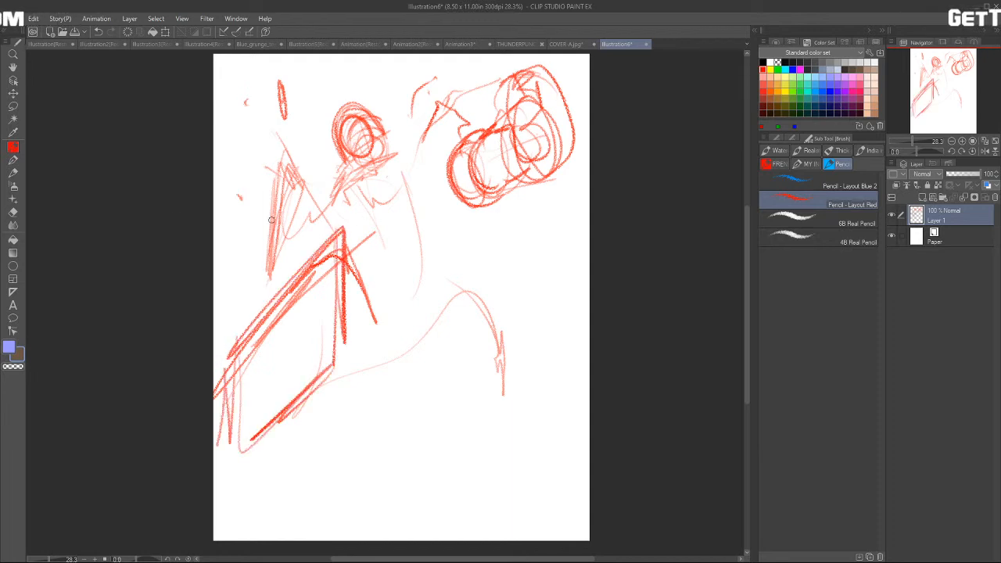
Step: Go over the slanted panel's edges with heavier strokes to define it as the side face of a large box
{"action": "left_click_drag", "start_coordinate": [270, 422], "coordinate": [223, 447]}
{"action": "left_click_drag", "start_coordinate": [256, 458], "coordinate": [316, 388]}
{"action": "left_click_drag", "start_coordinate": [344, 259], "coordinate": [302, 408]}
{"action": "left_click_drag", "start_coordinate": [343, 250], "coordinate": [353, 322]}
{"action": "left_click_drag", "start_coordinate": [348, 270], "coordinate": [351, 358]}
{"action": "left_click_drag", "start_coordinate": [352, 298], "coordinate": [334, 367]}
{"action": "mouse_move", "coordinate": [331, 233]}
{"action": "left_mouse_down"}
{"action": "mouse_move", "coordinate": [347, 254]}
{"action": "mouse_move", "coordinate": [336, 325]}
{"action": "left_mouse_up"}
{"action": "left_click_drag", "start_coordinate": [300, 278], "coordinate": [240, 348]}
{"action": "left_click_drag", "start_coordinate": [247, 340], "coordinate": [233, 444]}
{"action": "mouse_move", "coordinate": [238, 360]}
{"action": "left_mouse_down"}
{"action": "mouse_move", "coordinate": [230, 454]}
{"action": "mouse_move", "coordinate": [230, 442]}
{"action": "left_mouse_up"}
{"action": "left_click_drag", "start_coordinate": [226, 455], "coordinate": [327, 363]}
{"action": "left_click_drag", "start_coordinate": [253, 408], "coordinate": [335, 360]}
{"action": "mouse_move", "coordinate": [258, 308]}
{"action": "left_mouse_down"}
{"action": "mouse_move", "coordinate": [219, 453]}
{"action": "mouse_move", "coordinate": [334, 235]}
{"action": "left_mouse_up"}
{"action": "mouse_move", "coordinate": [341, 236]}
{"action": "left_mouse_down"}
{"action": "mouse_move", "coordinate": [344, 359]}
{"action": "mouse_move", "coordinate": [357, 355]}
{"action": "mouse_move", "coordinate": [240, 383]}
{"action": "mouse_move", "coordinate": [225, 447]}
{"action": "left_mouse_up"}
{"action": "left_click_drag", "start_coordinate": [227, 449], "coordinate": [343, 360]}
{"action": "mouse_move", "coordinate": [239, 453]}
{"action": "left_mouse_down"}
{"action": "mouse_move", "coordinate": [342, 380]}
{"action": "mouse_move", "coordinate": [351, 386]}
{"action": "left_mouse_up"}
Step: Extend the panel into a box in perspective by adding receding upper and lower edges to the right and a closing bottom edge
{"action": "mouse_move", "coordinate": [345, 361]}
{"action": "left_mouse_down"}
{"action": "mouse_move", "coordinate": [442, 420]}
{"action": "mouse_move", "coordinate": [468, 424]}
{"action": "left_mouse_up"}
{"action": "left_click_drag", "start_coordinate": [232, 446], "coordinate": [278, 470]}
{"action": "left_click_drag", "start_coordinate": [223, 453], "coordinate": [305, 497]}
{"action": "left_click_drag", "start_coordinate": [230, 446], "coordinate": [288, 485]}
{"action": "left_click_drag", "start_coordinate": [345, 238], "coordinate": [450, 303]}
{"action": "left_click_drag", "start_coordinate": [345, 247], "coordinate": [450, 305]}
{"action": "mouse_move", "coordinate": [459, 364]}
{"action": "left_mouse_down"}
{"action": "mouse_move", "coordinate": [469, 412]}
{"action": "mouse_move", "coordinate": [322, 503]}
{"action": "left_mouse_up"}
{"action": "left_click_drag", "start_coordinate": [301, 426], "coordinate": [304, 528]}
{"action": "left_click_drag", "start_coordinate": [419, 292], "coordinate": [358, 336]}
{"action": "left_click_drag", "start_coordinate": [377, 382], "coordinate": [446, 414]}
{"action": "left_click_drag", "start_coordinate": [287, 478], "coordinate": [317, 502]}
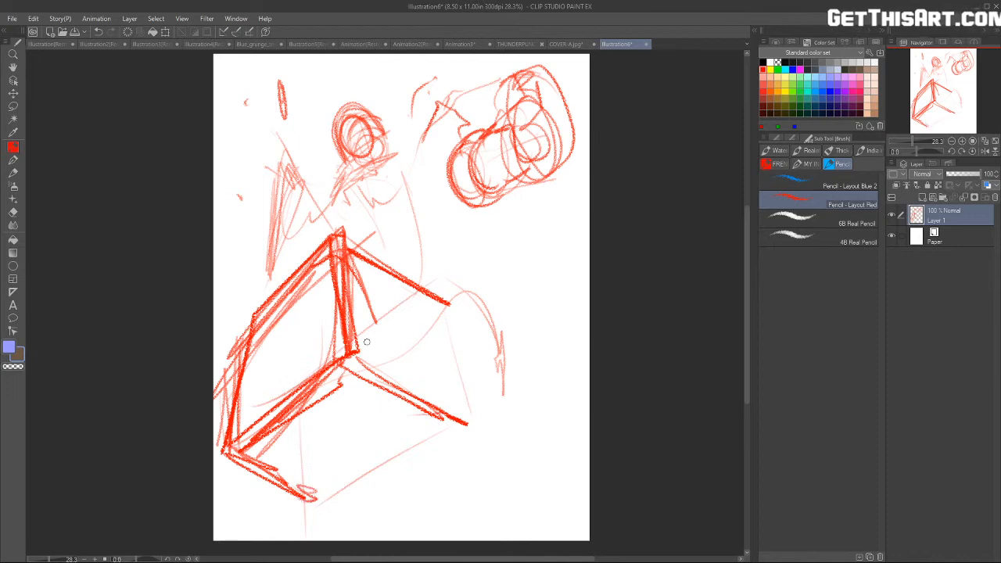
Step: Darken the box's vertical corner and outer edges, and add light guide strokes across and beside the figure's torso
{"action": "left_click_drag", "start_coordinate": [354, 295], "coordinate": [354, 357]}
{"action": "left_click_drag", "start_coordinate": [354, 331], "coordinate": [355, 357]}
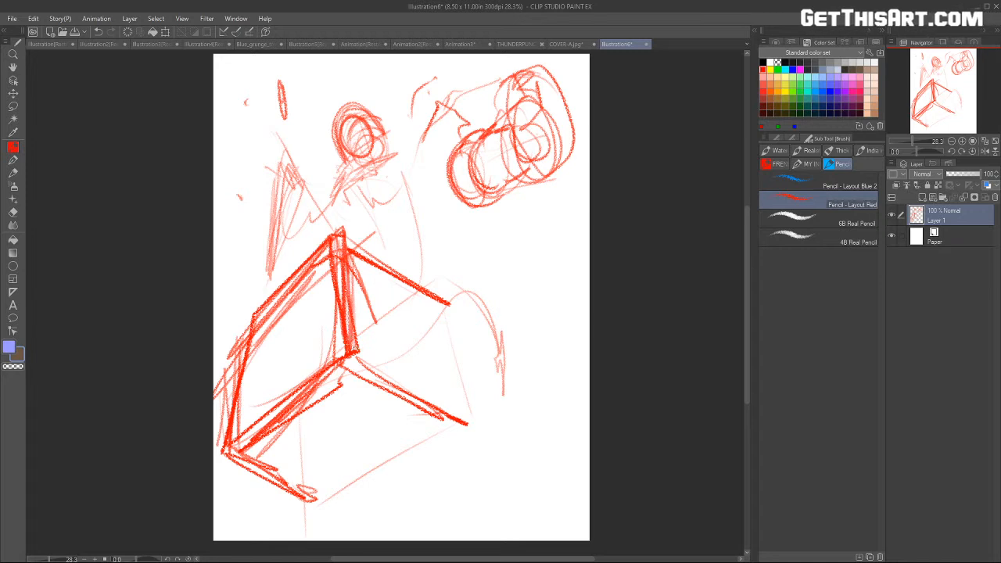
{"action": "left_click_drag", "start_coordinate": [341, 237], "coordinate": [336, 338]}
{"action": "left_click_drag", "start_coordinate": [351, 233], "coordinate": [358, 357]}
{"action": "mouse_move", "coordinate": [338, 301]}
{"action": "left_mouse_down"}
{"action": "mouse_move", "coordinate": [340, 356]}
{"action": "mouse_move", "coordinate": [226, 458]}
{"action": "mouse_move", "coordinate": [353, 372]}
{"action": "mouse_move", "coordinate": [235, 459]}
{"action": "left_mouse_up"}
{"action": "left_click_drag", "start_coordinate": [247, 318], "coordinate": [223, 447]}
{"action": "mouse_move", "coordinate": [326, 245]}
{"action": "left_mouse_down"}
{"action": "mouse_move", "coordinate": [240, 334]}
{"action": "mouse_move", "coordinate": [359, 380]}
{"action": "mouse_move", "coordinate": [410, 296]}
{"action": "mouse_move", "coordinate": [456, 316]}
{"action": "left_mouse_up"}
{"action": "left_click_drag", "start_coordinate": [351, 233], "coordinate": [451, 311]}
{"action": "mouse_move", "coordinate": [452, 432]}
{"action": "left_mouse_down"}
{"action": "mouse_move", "coordinate": [302, 514]}
{"action": "mouse_move", "coordinate": [322, 514]}
{"action": "left_mouse_up"}
{"action": "left_click_drag", "start_coordinate": [442, 437], "coordinate": [398, 473]}
{"action": "left_click_drag", "start_coordinate": [445, 237], "coordinate": [506, 321]}
{"action": "mouse_move", "coordinate": [375, 219]}
{"action": "left_mouse_down"}
{"action": "mouse_move", "coordinate": [403, 343]}
{"action": "mouse_move", "coordinate": [465, 220]}
{"action": "left_mouse_up"}
Step: Sketch an upright slab with a peaked top over the narrow arm at the page's left and fill it with crossing grid lines
{"action": "left_click_drag", "start_coordinate": [271, 234], "coordinate": [263, 172]}
{"action": "mouse_move", "coordinate": [266, 263]}
{"action": "left_mouse_down"}
{"action": "mouse_move", "coordinate": [259, 153]}
{"action": "mouse_move", "coordinate": [264, 135]}
{"action": "mouse_move", "coordinate": [261, 160]}
{"action": "mouse_move", "coordinate": [295, 116]}
{"action": "mouse_move", "coordinate": [310, 252]}
{"action": "left_mouse_up"}
{"action": "mouse_move", "coordinate": [249, 180]}
{"action": "left_mouse_down"}
{"action": "mouse_move", "coordinate": [252, 208]}
{"action": "mouse_move", "coordinate": [306, 243]}
{"action": "left_mouse_up"}
{"action": "key", "text": "ctrl+z"}
{"action": "left_click_drag", "start_coordinate": [259, 277], "coordinate": [314, 285]}
{"action": "mouse_move", "coordinate": [293, 158]}
{"action": "left_mouse_down"}
{"action": "mouse_move", "coordinate": [313, 277]}
{"action": "mouse_move", "coordinate": [302, 266]}
{"action": "left_mouse_up"}
{"action": "mouse_move", "coordinate": [259, 253]}
{"action": "left_mouse_down"}
{"action": "mouse_move", "coordinate": [305, 250]}
{"action": "mouse_move", "coordinate": [305, 221]}
{"action": "left_mouse_up"}
{"action": "mouse_move", "coordinate": [251, 211]}
{"action": "left_mouse_down"}
{"action": "mouse_move", "coordinate": [305, 209]}
{"action": "mouse_move", "coordinate": [289, 192]}
{"action": "left_mouse_up"}
{"action": "mouse_move", "coordinate": [251, 181]}
{"action": "left_mouse_down"}
{"action": "mouse_move", "coordinate": [289, 167]}
{"action": "mouse_move", "coordinate": [256, 250]}
{"action": "left_mouse_up"}
{"action": "left_click_drag", "start_coordinate": [259, 249], "coordinate": [266, 275]}
{"action": "left_click_drag", "start_coordinate": [267, 175], "coordinate": [275, 282]}
{"action": "mouse_move", "coordinate": [279, 151]}
{"action": "left_mouse_down"}
{"action": "mouse_move", "coordinate": [290, 271]}
{"action": "mouse_move", "coordinate": [298, 153]}
{"action": "left_mouse_up"}
{"action": "left_click_drag", "start_coordinate": [253, 188], "coordinate": [292, 127]}
{"action": "left_click_drag", "start_coordinate": [304, 279], "coordinate": [268, 284]}
{"action": "left_click_drag", "start_coordinate": [298, 126], "coordinate": [303, 227]}
{"action": "left_click_drag", "start_coordinate": [291, 153], "coordinate": [286, 123]}
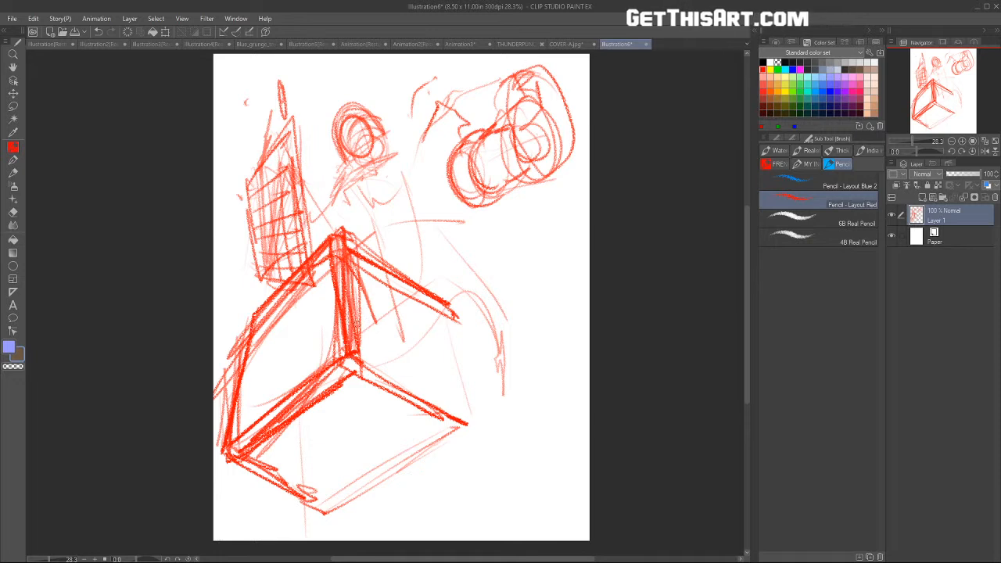
Step: Scale the whole sketch down and reposition it so it sits near the page's center with margins around it
{"action": "key", "text": "ctrl+t"}
{"action": "left_click_drag", "start_coordinate": [574, 64], "coordinate": [500, 161]}
{"action": "left_click_drag", "start_coordinate": [440, 244], "coordinate": [480, 193]}
{"action": "left_click_drag", "start_coordinate": [540, 108], "coordinate": [508, 149]}
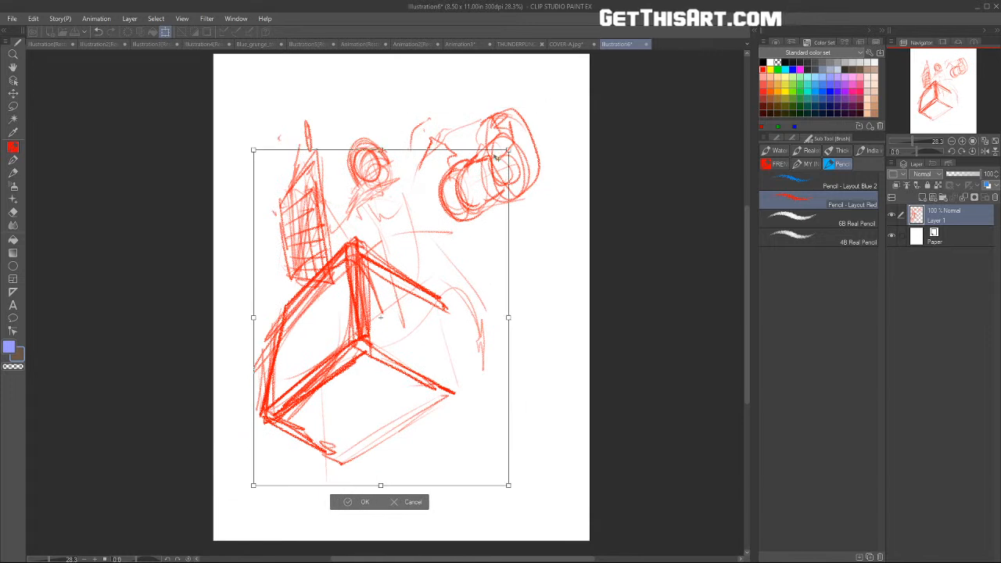
{"action": "left_click_drag", "start_coordinate": [455, 214], "coordinate": [469, 198]}
{"action": "left_click_drag", "start_coordinate": [522, 134], "coordinate": [508, 151]}
{"action": "left_click_drag", "start_coordinate": [459, 210], "coordinate": [472, 192]}
{"action": "left_click", "coordinate": [382, 467]}
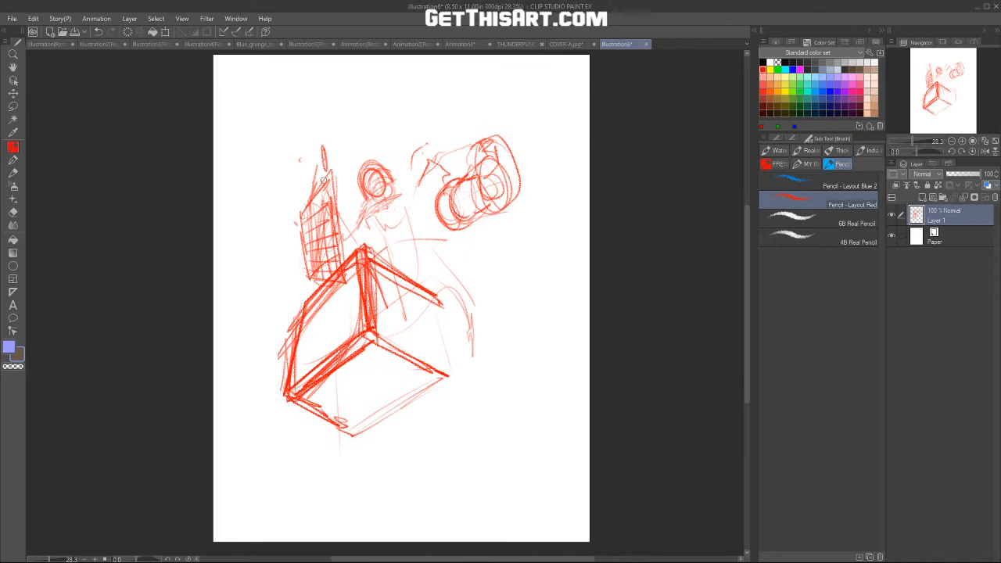
Step: Lasso the raised fist and forearm, rotate them slightly counterclockwise, move them up toward the page's upper right, and deselect
{"action": "left_click", "coordinate": [12, 106]}
{"action": "mouse_move", "coordinate": [499, 118]}
{"action": "left_mouse_down"}
{"action": "mouse_move", "coordinate": [461, 123]}
{"action": "mouse_move", "coordinate": [448, 246]}
{"action": "mouse_move", "coordinate": [513, 103]}
{"action": "left_mouse_up"}
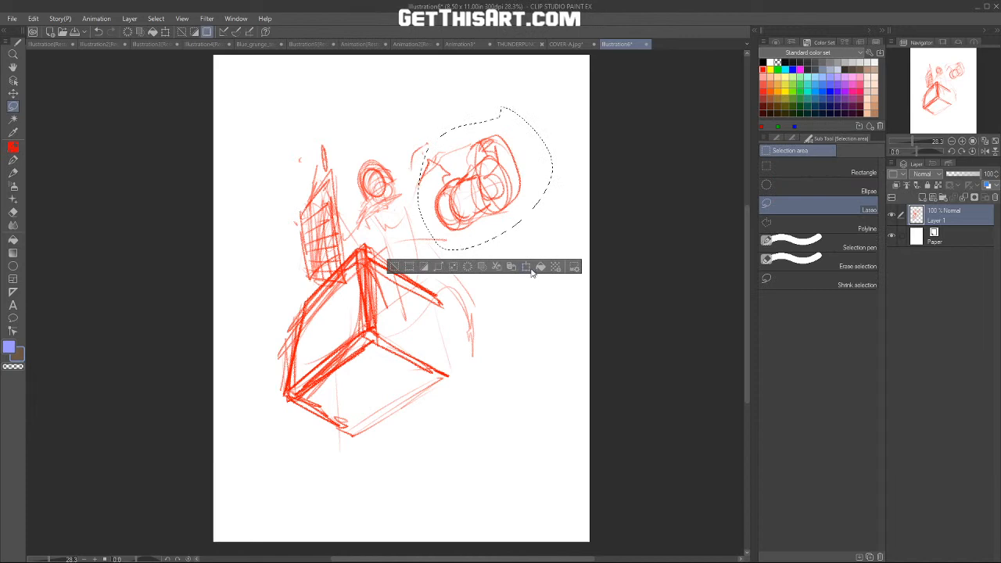
{"action": "key", "text": "ctrl+t"}
{"action": "left_click_drag", "start_coordinate": [571, 121], "coordinate": [551, 82]}
{"action": "left_click_drag", "start_coordinate": [529, 174], "coordinate": [543, 150]}
{"action": "left_click_drag", "start_coordinate": [585, 100], "coordinate": [582, 95]}
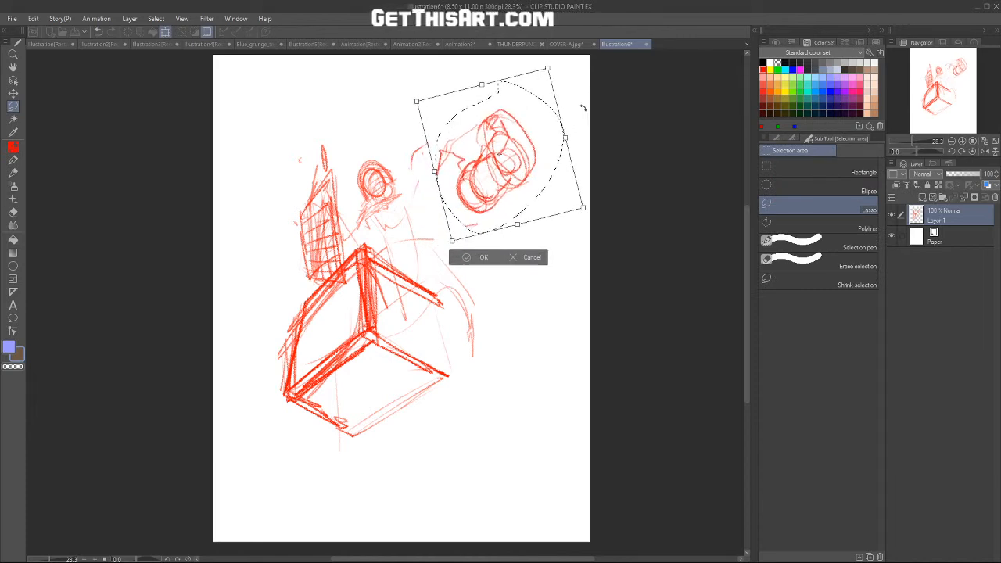
{"action": "left_click_drag", "start_coordinate": [545, 187], "coordinate": [553, 181]}
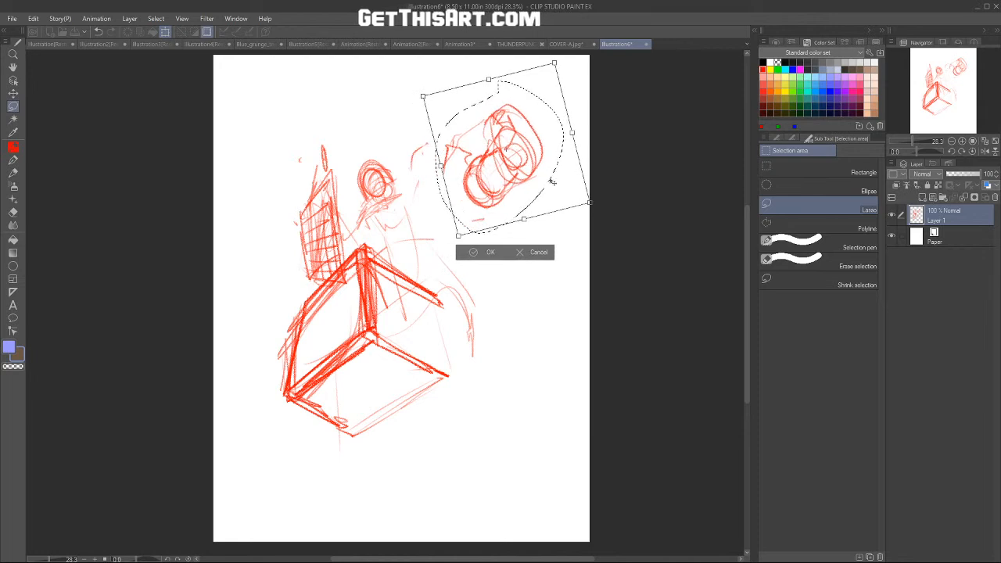
{"action": "left_click", "coordinate": [505, 251]}
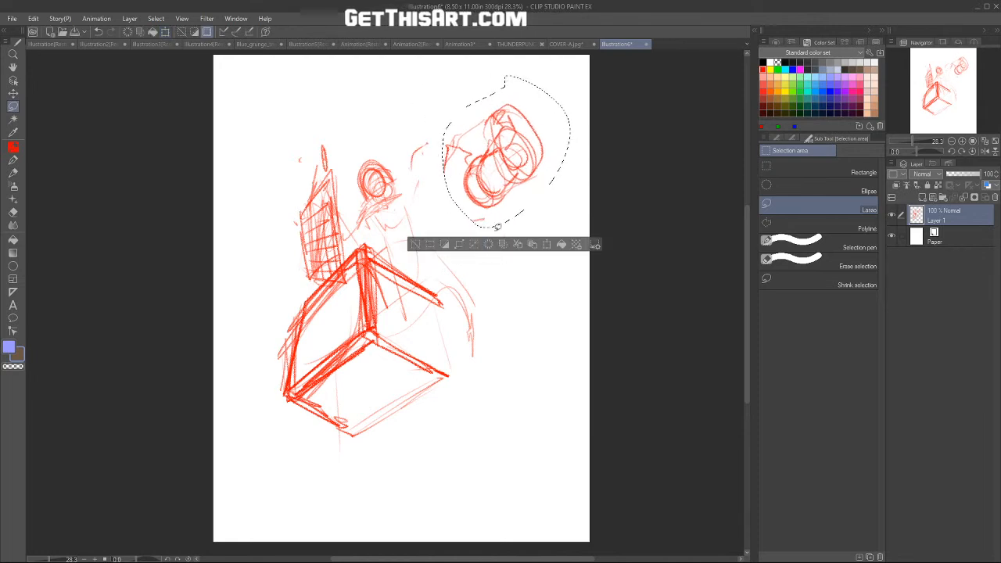
{"action": "left_click", "coordinate": [412, 246]}
Step: Erase the upper-arm strokes beside the raised fist and sketch a small upright oval between the head and the fist
{"action": "key", "text": "e"}
{"action": "mouse_move", "coordinate": [455, 145]}
{"action": "left_mouse_down"}
{"action": "mouse_move", "coordinate": [447, 148]}
{"action": "mouse_move", "coordinate": [466, 119]}
{"action": "mouse_move", "coordinate": [462, 149]}
{"action": "mouse_move", "coordinate": [471, 123]}
{"action": "mouse_move", "coordinate": [425, 160]}
{"action": "mouse_move", "coordinate": [475, 124]}
{"action": "mouse_move", "coordinate": [471, 180]}
{"action": "mouse_move", "coordinate": [492, 138]}
{"action": "mouse_move", "coordinate": [542, 167]}
{"action": "mouse_move", "coordinate": [501, 118]}
{"action": "mouse_move", "coordinate": [481, 121]}
{"action": "mouse_move", "coordinate": [474, 141]}
{"action": "mouse_move", "coordinate": [489, 160]}
{"action": "left_mouse_up"}
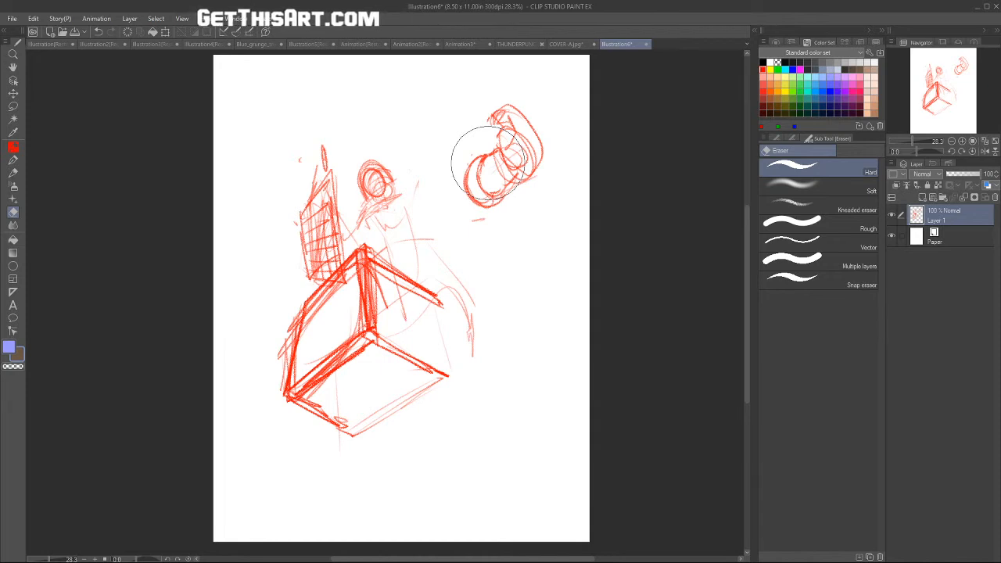
{"action": "key", "text": "b"}
{"action": "mouse_move", "coordinate": [429, 121]}
{"action": "left_mouse_down"}
{"action": "mouse_move", "coordinate": [425, 85]}
{"action": "mouse_move", "coordinate": [426, 104]}
{"action": "left_mouse_up"}
{"action": "left_click_drag", "start_coordinate": [354, 251], "coordinate": [274, 340]}
{"action": "left_click_drag", "start_coordinate": [305, 299], "coordinate": [288, 321]}
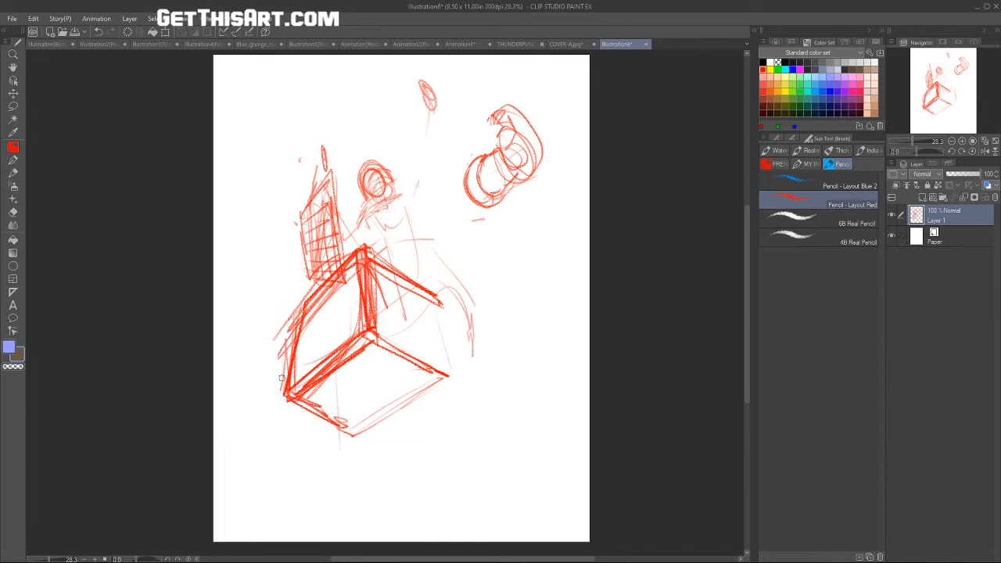
Step: Darken the head oval and add loose strokes for the shoulders, torso and arms, with a long body curve toward the lower right
{"action": "mouse_move", "coordinate": [374, 183]}
{"action": "left_mouse_down"}
{"action": "mouse_move", "coordinate": [367, 156]}
{"action": "mouse_move", "coordinate": [376, 186]}
{"action": "mouse_move", "coordinate": [418, 212]}
{"action": "left_mouse_up"}
{"action": "left_click_drag", "start_coordinate": [445, 243], "coordinate": [506, 387]}
{"action": "mouse_move", "coordinate": [375, 194]}
{"action": "left_mouse_down"}
{"action": "mouse_move", "coordinate": [405, 180]}
{"action": "mouse_move", "coordinate": [416, 187]}
{"action": "left_mouse_up"}
{"action": "mouse_move", "coordinate": [278, 146]}
{"action": "left_mouse_down"}
{"action": "mouse_move", "coordinate": [311, 172]}
{"action": "mouse_move", "coordinate": [289, 164]}
{"action": "mouse_move", "coordinate": [300, 185]}
{"action": "mouse_move", "coordinate": [277, 178]}
{"action": "mouse_move", "coordinate": [258, 195]}
{"action": "mouse_move", "coordinate": [279, 195]}
{"action": "left_mouse_up"}
{"action": "mouse_move", "coordinate": [428, 119]}
{"action": "left_mouse_down"}
{"action": "mouse_move", "coordinate": [443, 175]}
{"action": "mouse_move", "coordinate": [448, 153]}
{"action": "mouse_move", "coordinate": [494, 137]}
{"action": "left_mouse_up"}
{"action": "left_click_drag", "start_coordinate": [427, 206], "coordinate": [541, 225]}
{"action": "mouse_move", "coordinate": [412, 253]}
{"action": "left_mouse_down"}
{"action": "mouse_move", "coordinate": [435, 241]}
{"action": "mouse_move", "coordinate": [433, 226]}
{"action": "left_mouse_up"}
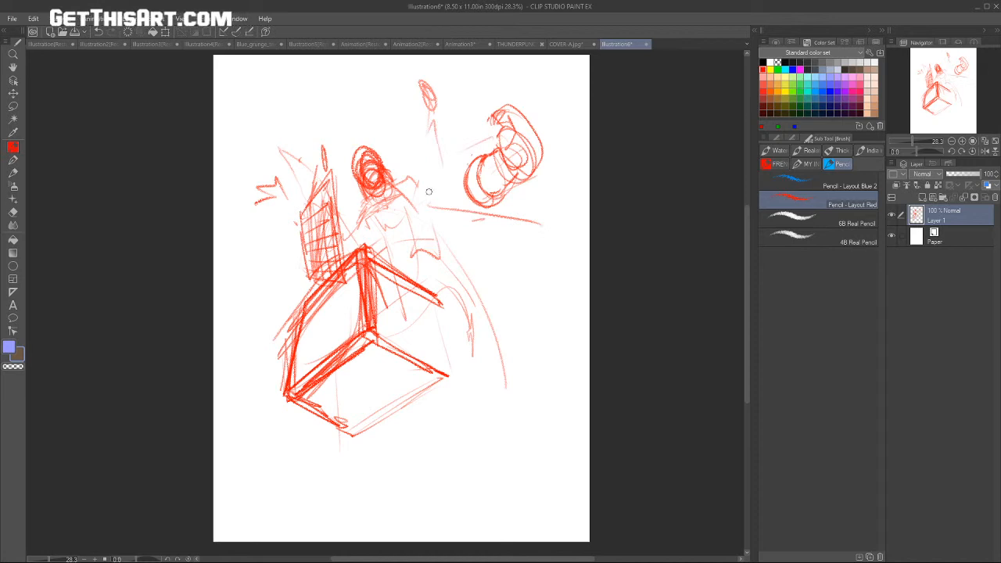
Step: Build a foreshortened cylinder from overlapping ovals at the box's lower-left corner, and reinforce the slab's peak and the head
{"action": "left_click_drag", "start_coordinate": [299, 212], "coordinate": [330, 153]}
{"action": "left_click_drag", "start_coordinate": [330, 153], "coordinate": [336, 272]}
{"action": "left_click_drag", "start_coordinate": [484, 152], "coordinate": [510, 114]}
{"action": "mouse_move", "coordinate": [283, 363]}
{"action": "left_mouse_down"}
{"action": "mouse_move", "coordinate": [245, 404]}
{"action": "mouse_move", "coordinate": [303, 358]}
{"action": "mouse_move", "coordinate": [299, 383]}
{"action": "mouse_move", "coordinate": [282, 407]}
{"action": "mouse_move", "coordinate": [240, 410]}
{"action": "mouse_move", "coordinate": [251, 438]}
{"action": "mouse_move", "coordinate": [309, 338]}
{"action": "mouse_move", "coordinate": [259, 469]}
{"action": "mouse_move", "coordinate": [239, 404]}
{"action": "mouse_move", "coordinate": [261, 461]}
{"action": "left_mouse_up"}
{"action": "mouse_move", "coordinate": [391, 167]}
{"action": "left_mouse_down"}
{"action": "mouse_move", "coordinate": [367, 156]}
{"action": "mouse_move", "coordinate": [375, 176]}
{"action": "mouse_move", "coordinate": [350, 159]}
{"action": "left_mouse_up"}
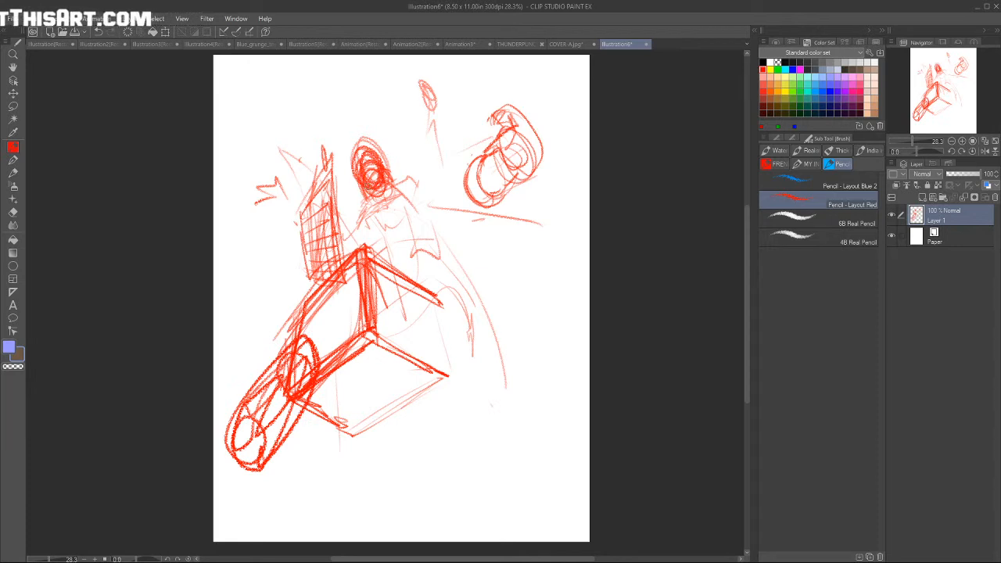
Step: Erase the scribbled strokes inside the head and the loose marks around the gridded slab
{"action": "key", "text": "e"}
{"action": "mouse_move", "coordinate": [375, 168]}
{"action": "left_mouse_down"}
{"action": "mouse_move", "coordinate": [361, 138]}
{"action": "mouse_move", "coordinate": [353, 141]}
{"action": "mouse_move", "coordinate": [367, 139]}
{"action": "mouse_move", "coordinate": [390, 168]}
{"action": "mouse_move", "coordinate": [352, 157]}
{"action": "mouse_move", "coordinate": [357, 213]}
{"action": "mouse_move", "coordinate": [288, 149]}
{"action": "mouse_move", "coordinate": [262, 203]}
{"action": "mouse_move", "coordinate": [262, 217]}
{"action": "mouse_move", "coordinate": [331, 174]}
{"action": "mouse_move", "coordinate": [345, 227]}
{"action": "left_mouse_up"}
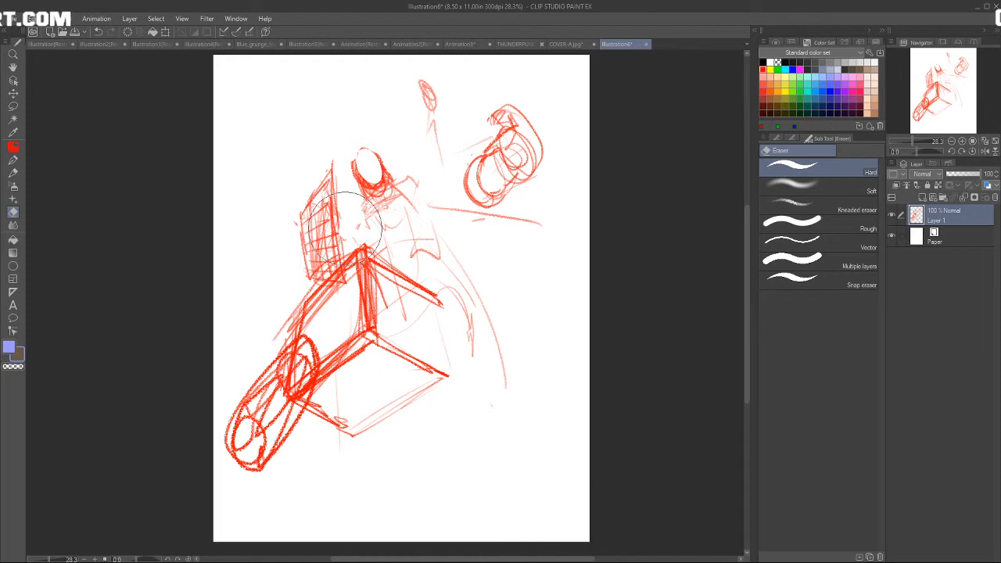
Step: Try redrawing the gridded slab's outline with a taller peak and heavier side edges
{"action": "key", "text": "b"}
{"action": "left_click_drag", "start_coordinate": [301, 209], "coordinate": [334, 143]}
{"action": "left_click_drag", "start_coordinate": [334, 144], "coordinate": [339, 258]}
{"action": "left_click_drag", "start_coordinate": [335, 169], "coordinate": [341, 272]}
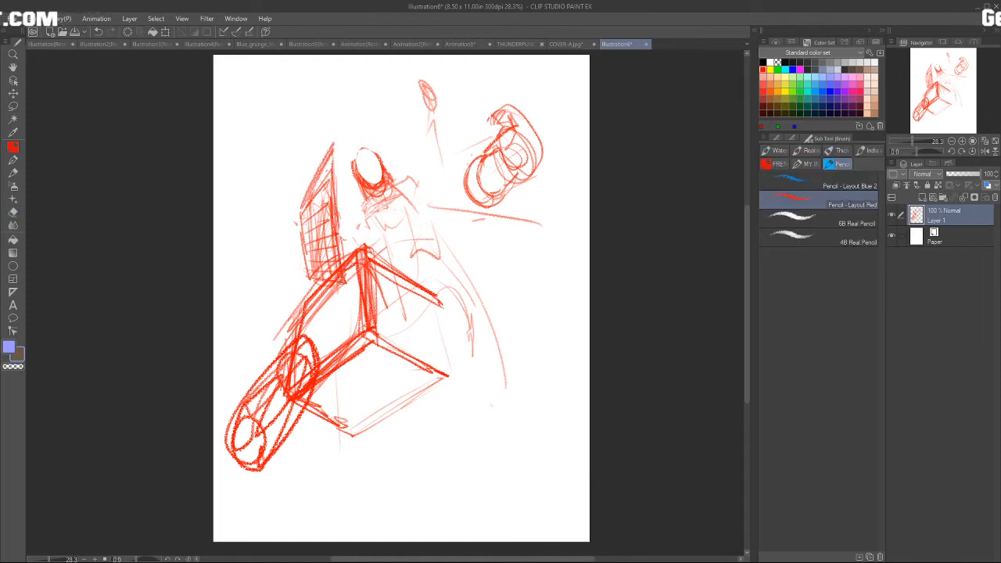
{"action": "left_click_drag", "start_coordinate": [330, 155], "coordinate": [342, 265]}
{"action": "left_click_drag", "start_coordinate": [299, 202], "coordinate": [314, 285]}
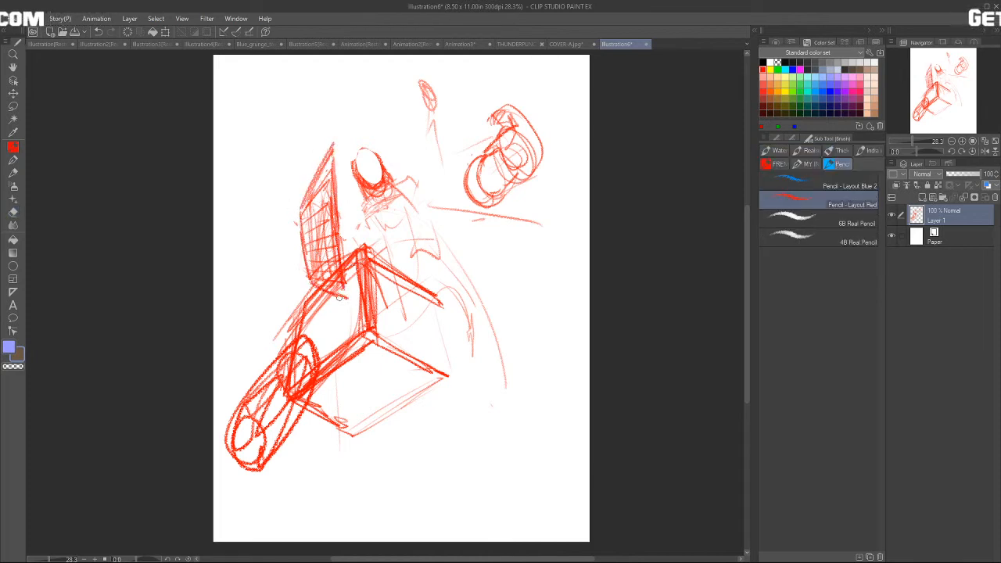
{"action": "left_click_drag", "start_coordinate": [331, 148], "coordinate": [342, 268]}
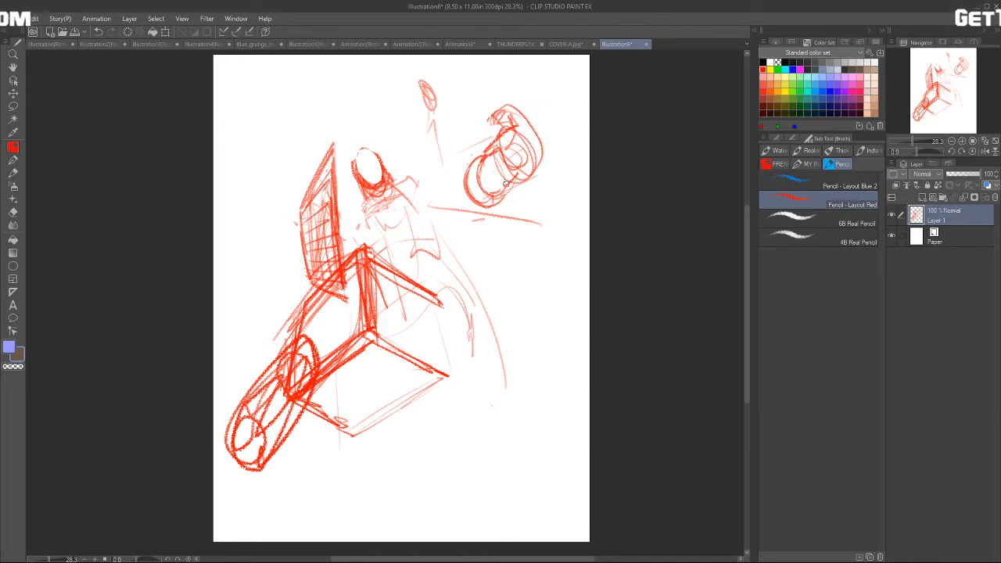
Step: Try erasing the slab, the cylinder and the box's left face, with new strokes for the box's lower-left corner
{"action": "key", "text": "e"}
{"action": "mouse_move", "coordinate": [336, 149]}
{"action": "left_mouse_down"}
{"action": "mouse_move", "coordinate": [298, 220]}
{"action": "mouse_move", "coordinate": [319, 217]}
{"action": "mouse_move", "coordinate": [299, 262]}
{"action": "mouse_move", "coordinate": [299, 287]}
{"action": "mouse_move", "coordinate": [312, 279]}
{"action": "mouse_move", "coordinate": [328, 190]}
{"action": "mouse_move", "coordinate": [278, 313]}
{"action": "mouse_move", "coordinate": [274, 333]}
{"action": "mouse_move", "coordinate": [293, 311]}
{"action": "mouse_move", "coordinate": [279, 379]}
{"action": "mouse_move", "coordinate": [293, 357]}
{"action": "mouse_move", "coordinate": [275, 373]}
{"action": "mouse_move", "coordinate": [256, 370]}
{"action": "mouse_move", "coordinate": [266, 354]}
{"action": "mouse_move", "coordinate": [252, 383]}
{"action": "mouse_move", "coordinate": [297, 354]}
{"action": "mouse_move", "coordinate": [280, 413]}
{"action": "mouse_move", "coordinate": [292, 381]}
{"action": "left_mouse_up"}
{"action": "key", "text": "b"}
{"action": "mouse_move", "coordinate": [277, 347]}
{"action": "left_mouse_down"}
{"action": "mouse_move", "coordinate": [321, 366]}
{"action": "mouse_move", "coordinate": [309, 391]}
{"action": "left_mouse_up"}
{"action": "mouse_move", "coordinate": [281, 342]}
{"action": "left_mouse_down"}
{"action": "mouse_move", "coordinate": [323, 356]}
{"action": "mouse_move", "coordinate": [310, 395]}
{"action": "left_mouse_up"}
{"action": "mouse_move", "coordinate": [289, 336]}
{"action": "left_mouse_down"}
{"action": "mouse_move", "coordinate": [312, 391]}
{"action": "mouse_move", "coordinate": [268, 353]}
{"action": "mouse_move", "coordinate": [226, 428]}
{"action": "mouse_move", "coordinate": [239, 472]}
{"action": "mouse_move", "coordinate": [287, 469]}
{"action": "mouse_move", "coordinate": [245, 488]}
{"action": "mouse_move", "coordinate": [247, 426]}
{"action": "mouse_move", "coordinate": [270, 403]}
{"action": "left_mouse_up"}
{"action": "key", "text": "e"}
{"action": "mouse_move", "coordinate": [313, 305]}
{"action": "left_mouse_down"}
{"action": "mouse_move", "coordinate": [268, 425]}
{"action": "mouse_move", "coordinate": [295, 324]}
{"action": "mouse_move", "coordinate": [269, 415]}
{"action": "mouse_move", "coordinate": [309, 390]}
{"action": "left_mouse_up"}
{"action": "key", "text": "p"}
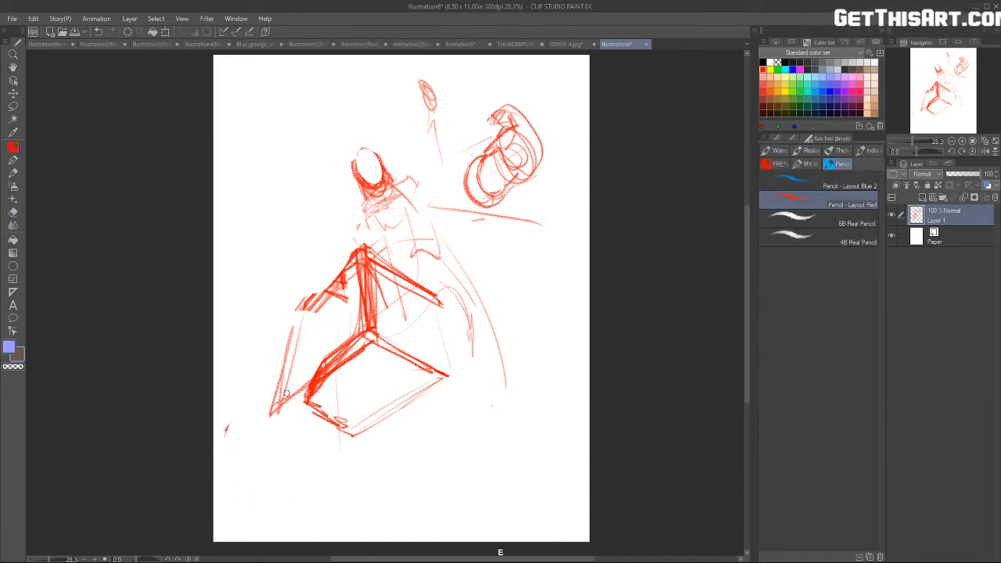
{"action": "key", "text": "e"}
{"action": "mouse_move", "coordinate": [344, 277]}
{"action": "left_mouse_down"}
{"action": "mouse_move", "coordinate": [301, 367]}
{"action": "mouse_move", "coordinate": [372, 311]}
{"action": "mouse_move", "coordinate": [290, 312]}
{"action": "left_mouse_up"}
{"action": "key", "text": "p"}
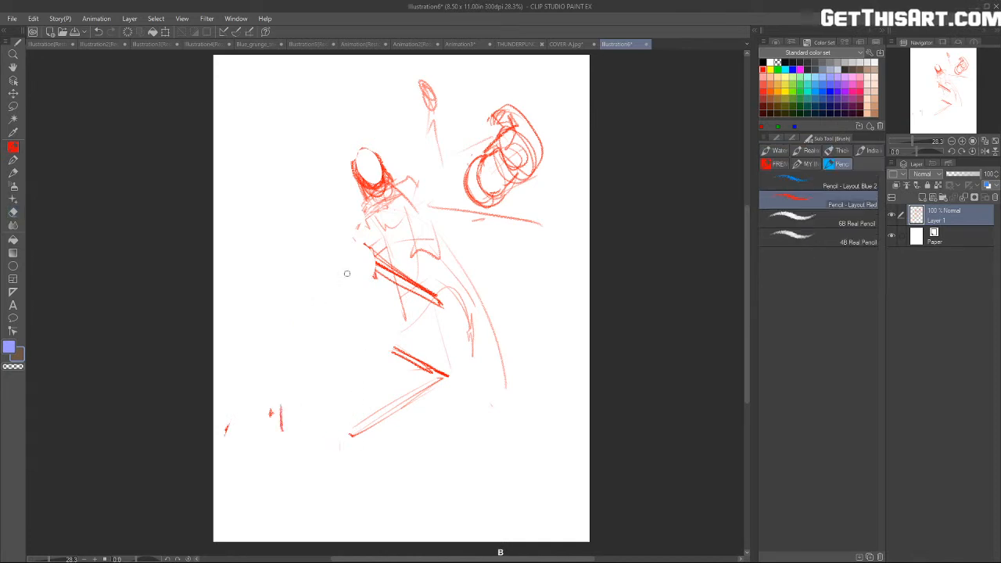
Step: Undo the recent erasing and redrawing of the slab, cylinder and box, back to the loose marks around the slab
{"action": "key", "text": "ctrl+z"}
{"action": "key", "text": "ctrl+z"}
{"action": "key", "text": "ctrl+z"}
{"action": "key", "text": "ctrl+z"}
{"action": "key", "text": "ctrl+z"}
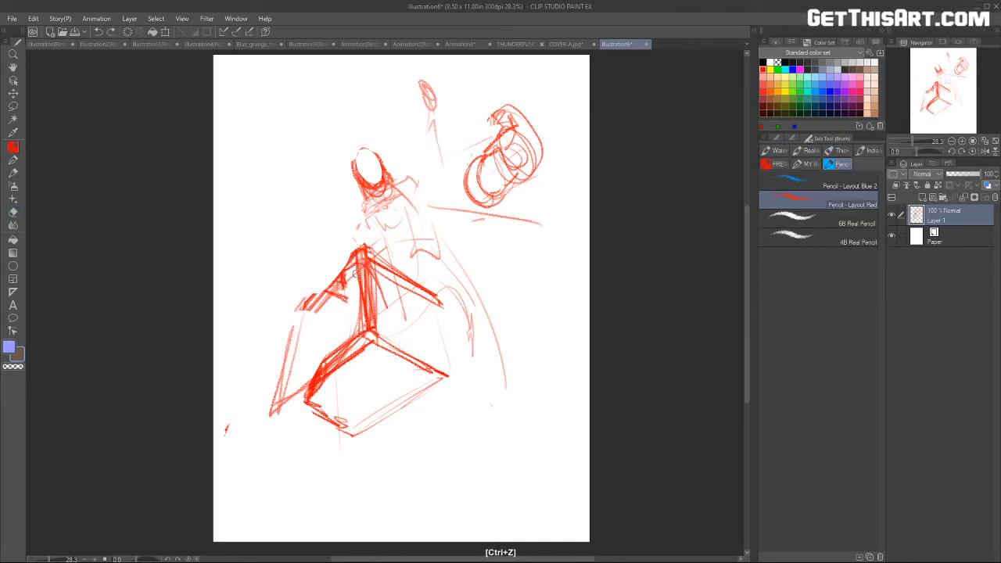
{"action": "key", "text": "ctrl+z"}
{"action": "key", "text": "ctrl+z"}
{"action": "key", "text": "ctrl+z"}
{"action": "key", "text": "ctrl+z"}
{"action": "key", "text": "ctrl+z"}
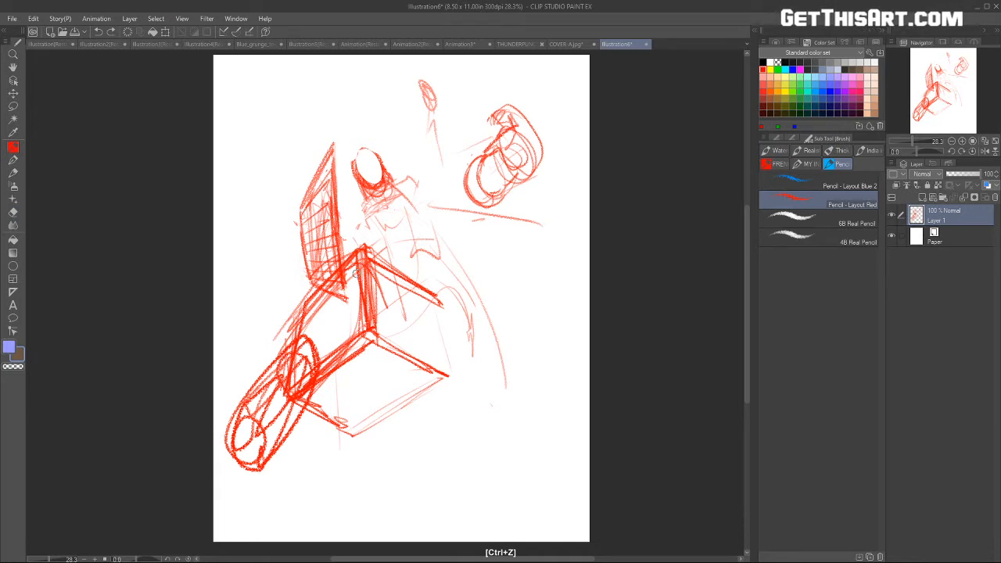
{"action": "key", "text": "ctrl+z"}
{"action": "key", "text": "ctrl+z"}
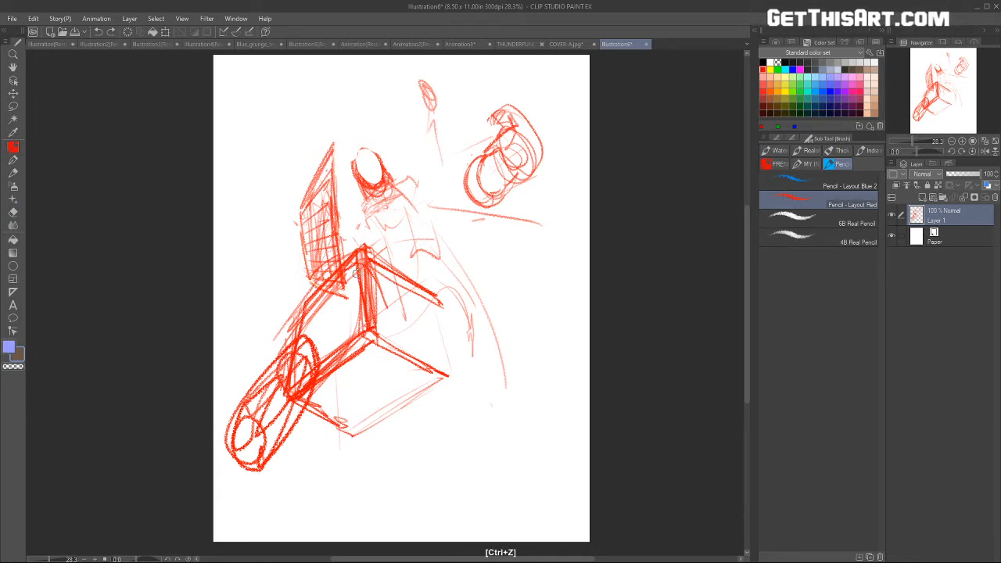
{"action": "key", "text": "ctrl+z"}
{"action": "key", "text": "ctrl+z"}
{"action": "key", "text": "ctrl+z"}
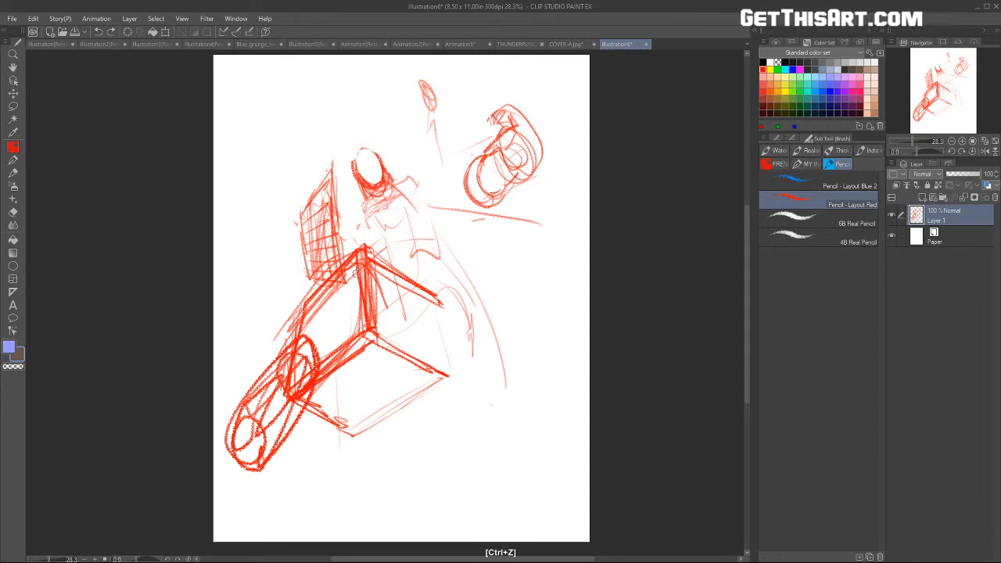
{"action": "key", "text": "ctrl+z"}
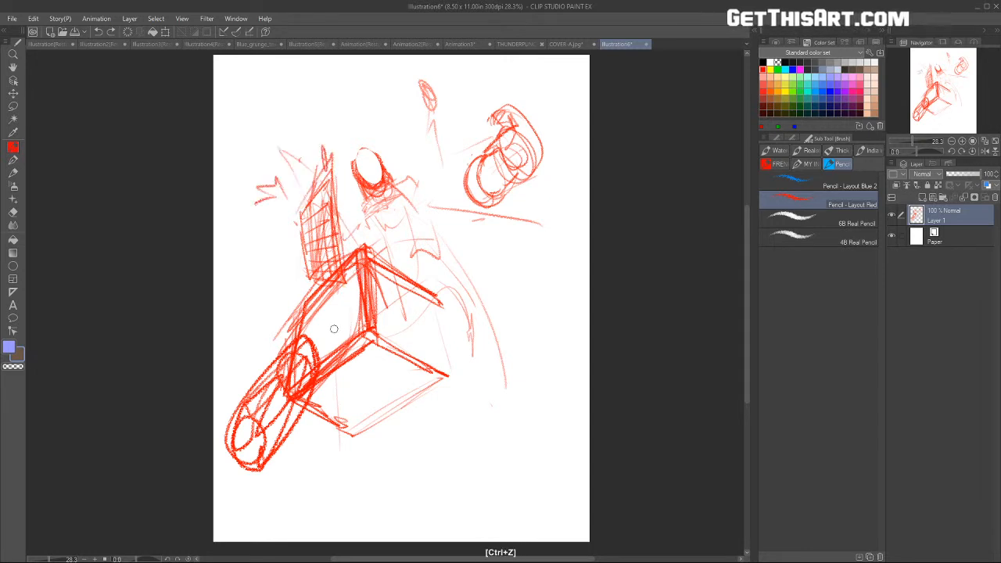
Step: Erase the cylinder at the box's lower-left corner, the gridded slab and the loose marks around it
{"action": "key", "text": "e"}
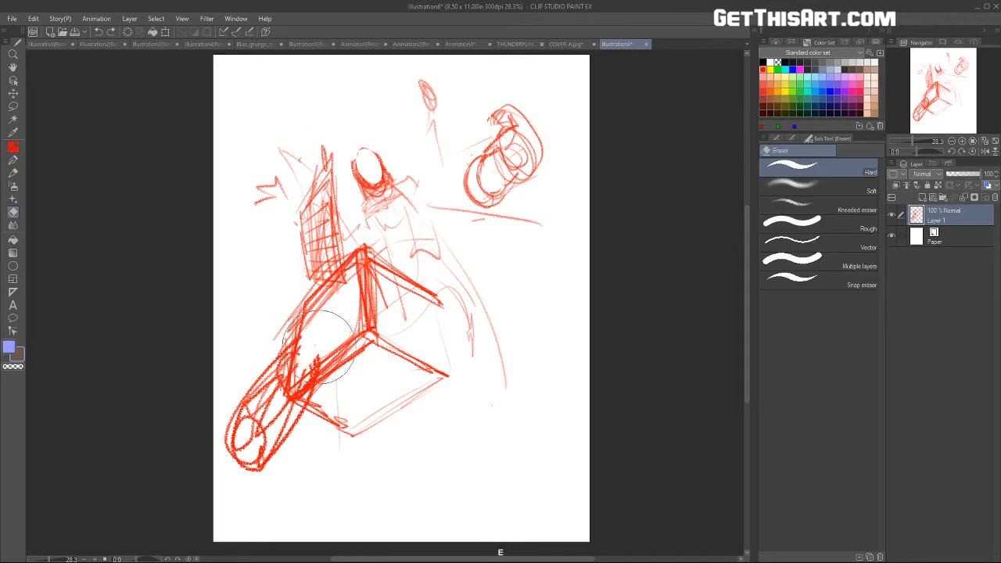
{"action": "mouse_move", "coordinate": [317, 309]}
{"action": "left_mouse_down"}
{"action": "mouse_move", "coordinate": [284, 323]}
{"action": "mouse_move", "coordinate": [271, 380]}
{"action": "mouse_move", "coordinate": [300, 430]}
{"action": "mouse_move", "coordinate": [258, 397]}
{"action": "mouse_move", "coordinate": [255, 426]}
{"action": "left_mouse_up"}
{"action": "mouse_move", "coordinate": [279, 167]}
{"action": "left_mouse_down"}
{"action": "mouse_move", "coordinate": [296, 221]}
{"action": "mouse_move", "coordinate": [339, 236]}
{"action": "mouse_move", "coordinate": [338, 275]}
{"action": "mouse_move", "coordinate": [323, 155]}
{"action": "mouse_move", "coordinate": [308, 195]}
{"action": "mouse_move", "coordinate": [320, 213]}
{"action": "mouse_move", "coordinate": [307, 260]}
{"action": "mouse_move", "coordinate": [320, 264]}
{"action": "mouse_move", "coordinate": [350, 233]}
{"action": "mouse_move", "coordinate": [300, 289]}
{"action": "mouse_move", "coordinate": [280, 375]}
{"action": "mouse_move", "coordinate": [305, 335]}
{"action": "mouse_move", "coordinate": [306, 305]}
{"action": "mouse_move", "coordinate": [289, 380]}
{"action": "mouse_move", "coordinate": [337, 343]}
{"action": "mouse_move", "coordinate": [352, 264]}
{"action": "mouse_move", "coordinate": [355, 331]}
{"action": "mouse_move", "coordinate": [357, 258]}
{"action": "mouse_move", "coordinate": [308, 313]}
{"action": "mouse_move", "coordinate": [339, 275]}
{"action": "mouse_move", "coordinate": [302, 325]}
{"action": "mouse_move", "coordinate": [315, 322]}
{"action": "mouse_move", "coordinate": [317, 334]}
{"action": "mouse_move", "coordinate": [297, 355]}
{"action": "mouse_move", "coordinate": [355, 237]}
{"action": "mouse_move", "coordinate": [291, 305]}
{"action": "left_mouse_up"}
Step: Redraw the box's left face larger, with a slanted top edge, a long left edge and a lower edge reaching further down
{"action": "key", "text": "b"}
{"action": "mouse_move", "coordinate": [344, 260]}
{"action": "left_mouse_down"}
{"action": "mouse_move", "coordinate": [285, 311]}
{"action": "mouse_move", "coordinate": [265, 401]}
{"action": "left_mouse_up"}
{"action": "mouse_move", "coordinate": [290, 316]}
{"action": "left_mouse_down"}
{"action": "mouse_move", "coordinate": [264, 405]}
{"action": "mouse_move", "coordinate": [328, 357]}
{"action": "mouse_move", "coordinate": [250, 426]}
{"action": "mouse_move", "coordinate": [359, 244]}
{"action": "mouse_move", "coordinate": [287, 401]}
{"action": "mouse_move", "coordinate": [305, 449]}
{"action": "mouse_move", "coordinate": [320, 460]}
{"action": "left_mouse_up"}
{"action": "left_click_drag", "start_coordinate": [367, 338], "coordinate": [281, 413]}
Step: Erase the box's old bottom edges and redraw its lower edges and vertical corner to match the enlarged left face
{"action": "key", "text": "e"}
{"action": "mouse_move", "coordinate": [344, 391]}
{"action": "left_mouse_down"}
{"action": "mouse_move", "coordinate": [305, 426]}
{"action": "mouse_move", "coordinate": [334, 422]}
{"action": "mouse_move", "coordinate": [370, 441]}
{"action": "left_mouse_up"}
{"action": "key", "text": "b"}
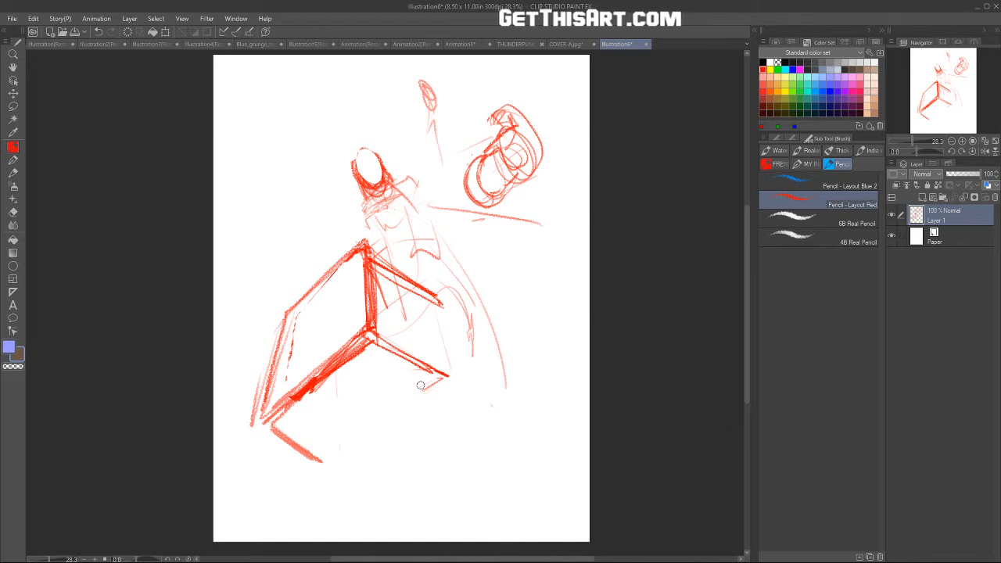
{"action": "left_click_drag", "start_coordinate": [283, 421], "coordinate": [336, 473]}
{"action": "left_click_drag", "start_coordinate": [380, 347], "coordinate": [452, 395]}
{"action": "left_click_drag", "start_coordinate": [343, 365], "coordinate": [264, 424]}
{"action": "left_click_drag", "start_coordinate": [269, 425], "coordinate": [368, 342]}
{"action": "left_click_drag", "start_coordinate": [367, 247], "coordinate": [375, 331]}
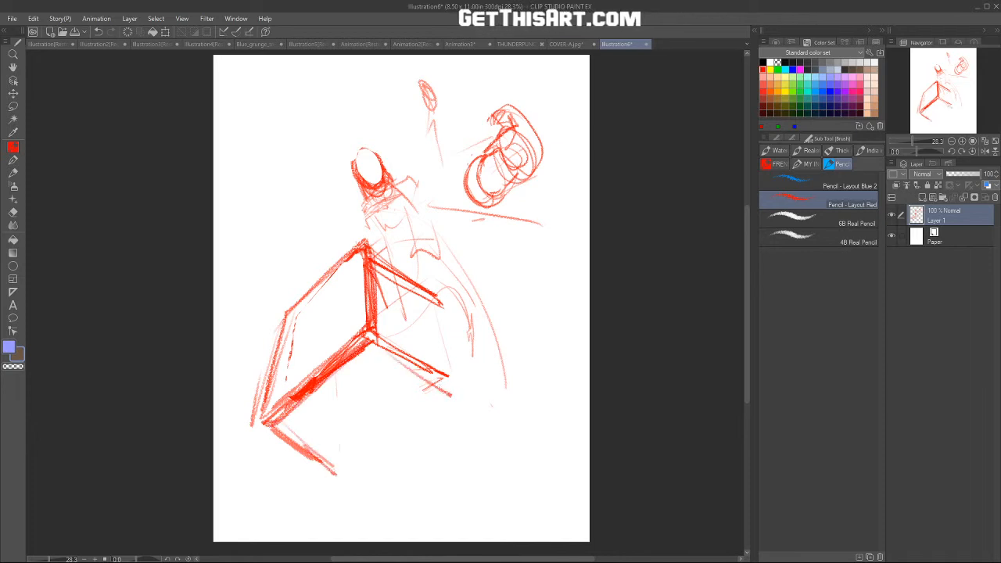
Step: Redraw the head's oval outline and add light strokes from the neck down to the near shoulder and arm
{"action": "mouse_move", "coordinate": [364, 169]}
{"action": "left_mouse_down"}
{"action": "mouse_move", "coordinate": [354, 161]}
{"action": "mouse_move", "coordinate": [358, 143]}
{"action": "mouse_move", "coordinate": [383, 161]}
{"action": "left_mouse_up"}
{"action": "mouse_move", "coordinate": [375, 202]}
{"action": "left_mouse_down"}
{"action": "mouse_move", "coordinate": [350, 220]}
{"action": "mouse_move", "coordinate": [324, 272]}
{"action": "left_mouse_up"}
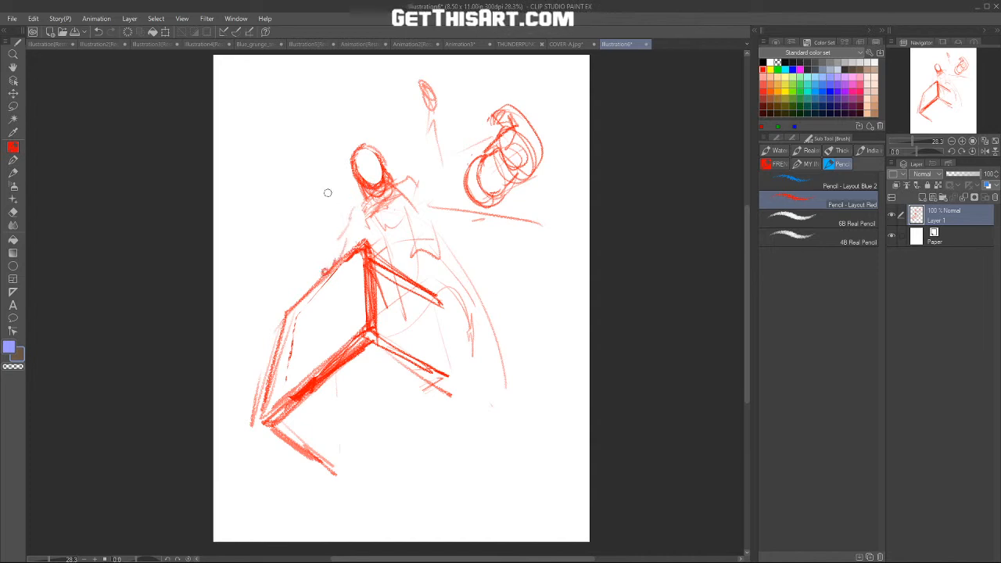
{"action": "mouse_move", "coordinate": [353, 178]}
{"action": "left_mouse_down"}
{"action": "mouse_move", "coordinate": [377, 170]}
{"action": "mouse_move", "coordinate": [363, 148]}
{"action": "left_mouse_up"}
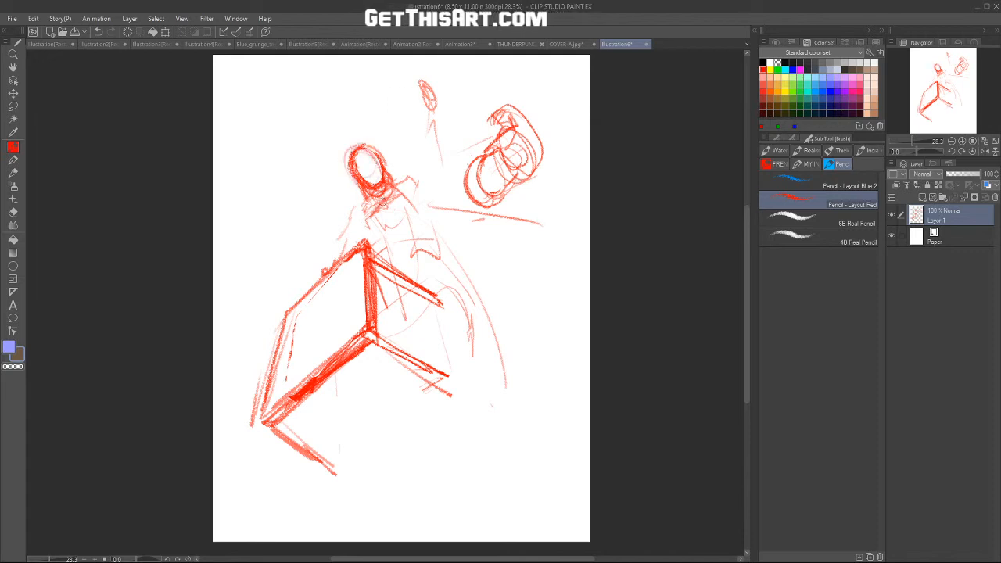
Step: Add long sweeping curves down the figure's right side and below the box, plus short strokes at both shoulders
{"action": "left_click_drag", "start_coordinate": [460, 219], "coordinate": [443, 451]}
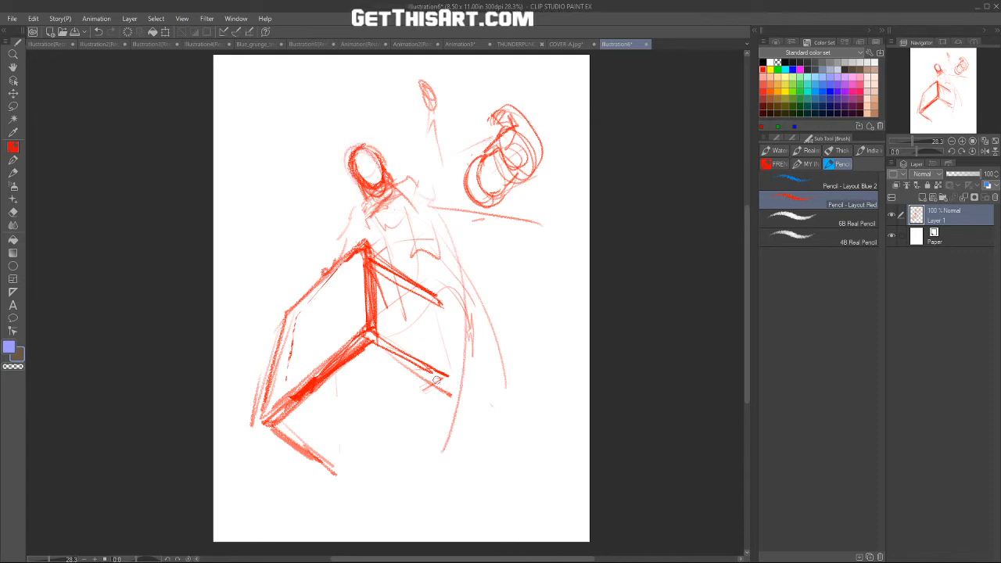
{"action": "left_click_drag", "start_coordinate": [338, 377], "coordinate": [397, 362]}
{"action": "left_click_drag", "start_coordinate": [470, 344], "coordinate": [475, 376]}
{"action": "left_click_drag", "start_coordinate": [459, 217], "coordinate": [499, 230]}
{"action": "left_click_drag", "start_coordinate": [370, 249], "coordinate": [311, 213]}
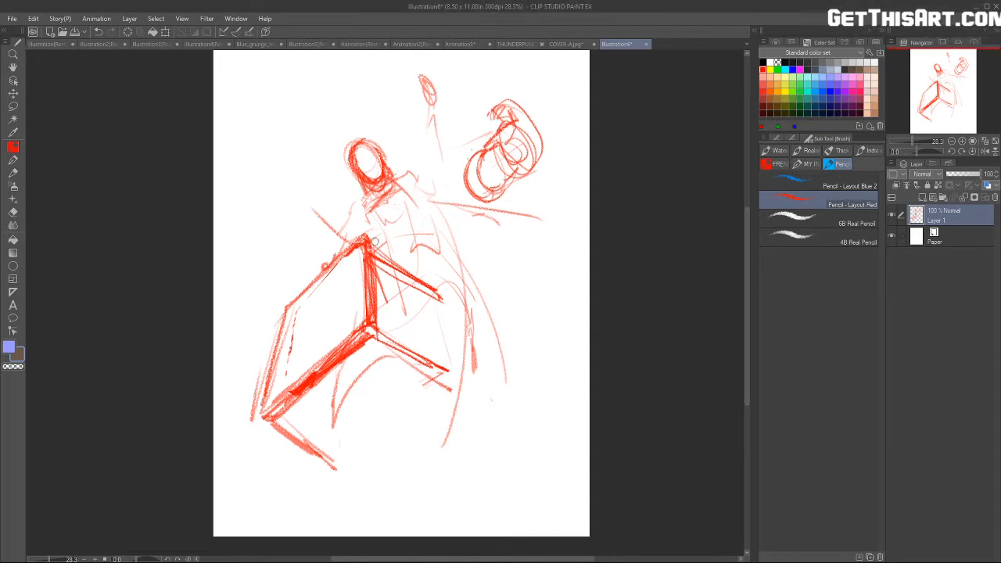
Step: Erase the old box and lower body and draw a large tilted box front with a double upper edge and upright side posts
{"action": "key", "text": "e"}
{"action": "mouse_move", "coordinate": [320, 264]}
{"action": "left_mouse_down"}
{"action": "mouse_move", "coordinate": [290, 362]}
{"action": "mouse_move", "coordinate": [346, 446]}
{"action": "mouse_move", "coordinate": [437, 389]}
{"action": "mouse_move", "coordinate": [449, 357]}
{"action": "left_mouse_up"}
{"action": "key", "text": "b"}
{"action": "mouse_move", "coordinate": [486, 316]}
{"action": "left_mouse_down"}
{"action": "mouse_move", "coordinate": [324, 295]}
{"action": "mouse_move", "coordinate": [422, 304]}
{"action": "mouse_move", "coordinate": [283, 336]}
{"action": "mouse_move", "coordinate": [284, 251]}
{"action": "mouse_move", "coordinate": [291, 313]}
{"action": "mouse_move", "coordinate": [472, 365]}
{"action": "mouse_move", "coordinate": [492, 273]}
{"action": "mouse_move", "coordinate": [490, 368]}
{"action": "mouse_move", "coordinate": [516, 265]}
{"action": "mouse_move", "coordinate": [502, 258]}
{"action": "mouse_move", "coordinate": [302, 309]}
{"action": "mouse_move", "coordinate": [270, 461]}
{"action": "mouse_move", "coordinate": [486, 378]}
{"action": "mouse_move", "coordinate": [507, 340]}
{"action": "mouse_move", "coordinate": [469, 493]}
{"action": "mouse_move", "coordinate": [512, 266]}
{"action": "mouse_move", "coordinate": [469, 461]}
{"action": "left_mouse_up"}
{"action": "mouse_move", "coordinate": [296, 301]}
{"action": "left_mouse_down"}
{"action": "mouse_move", "coordinate": [275, 376]}
{"action": "mouse_move", "coordinate": [279, 410]}
{"action": "mouse_move", "coordinate": [489, 351]}
{"action": "mouse_move", "coordinate": [463, 490]}
{"action": "mouse_move", "coordinate": [267, 459]}
{"action": "mouse_move", "coordinate": [294, 258]}
{"action": "mouse_move", "coordinate": [316, 313]}
{"action": "mouse_move", "coordinate": [271, 362]}
{"action": "mouse_move", "coordinate": [273, 424]}
{"action": "left_mouse_up"}
{"action": "mouse_move", "coordinate": [292, 277]}
{"action": "left_mouse_down"}
{"action": "mouse_move", "coordinate": [296, 230]}
{"action": "mouse_move", "coordinate": [279, 343]}
{"action": "left_mouse_up"}
{"action": "left_click_drag", "start_coordinate": [503, 281], "coordinate": [475, 483]}
{"action": "mouse_move", "coordinate": [444, 353]}
{"action": "left_mouse_down"}
{"action": "mouse_move", "coordinate": [286, 317]}
{"action": "mouse_move", "coordinate": [270, 453]}
{"action": "left_mouse_up"}
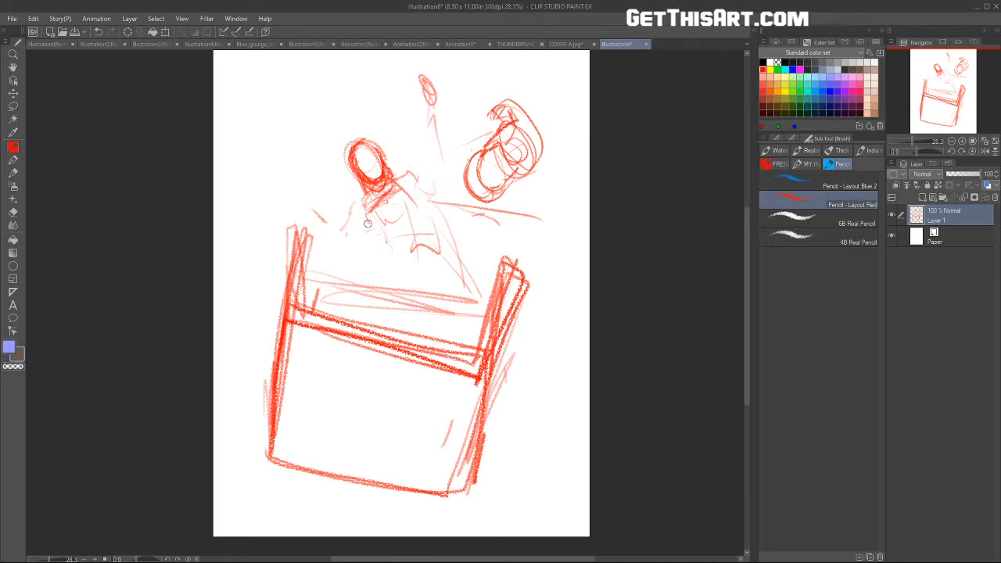
Step: Erase the old head and stray lines and draw a new head between two raised, bent arms near the page's upper edge
{"action": "key", "text": "e"}
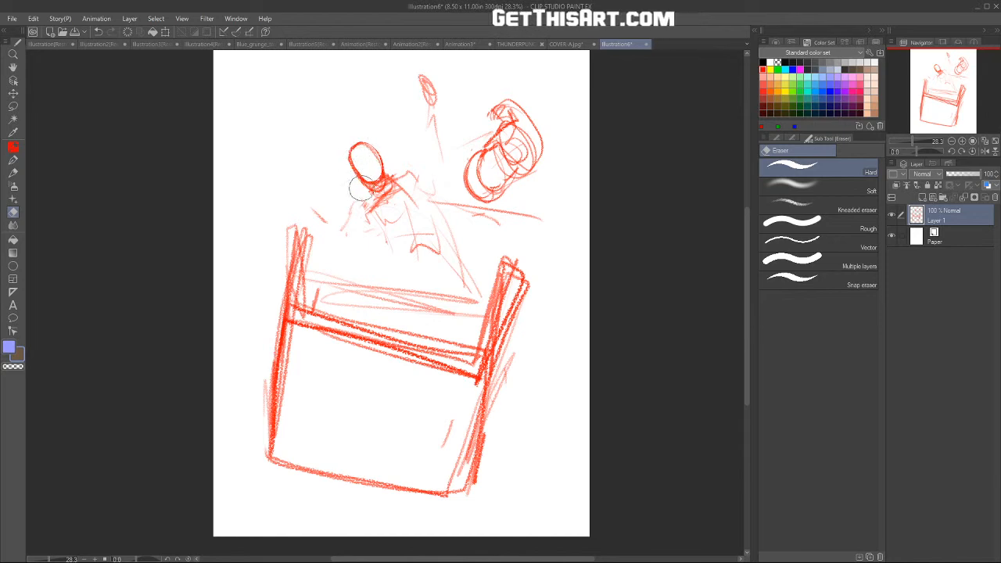
{"action": "mouse_move", "coordinate": [344, 227]}
{"action": "left_mouse_down"}
{"action": "mouse_move", "coordinate": [321, 219]}
{"action": "mouse_move", "coordinate": [324, 232]}
{"action": "mouse_move", "coordinate": [308, 243]}
{"action": "mouse_move", "coordinate": [292, 286]}
{"action": "mouse_move", "coordinate": [283, 253]}
{"action": "left_mouse_up"}
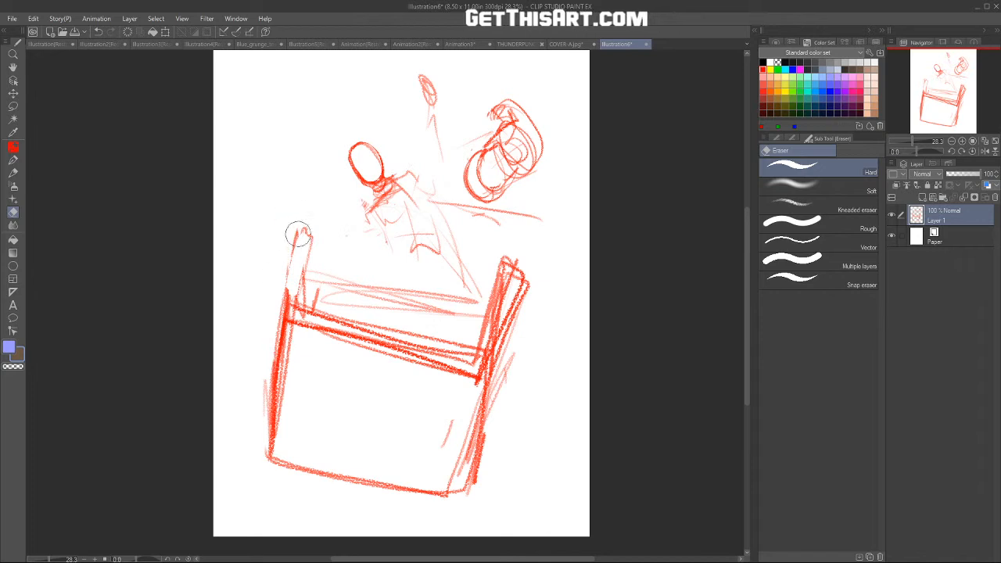
{"action": "key", "text": "b"}
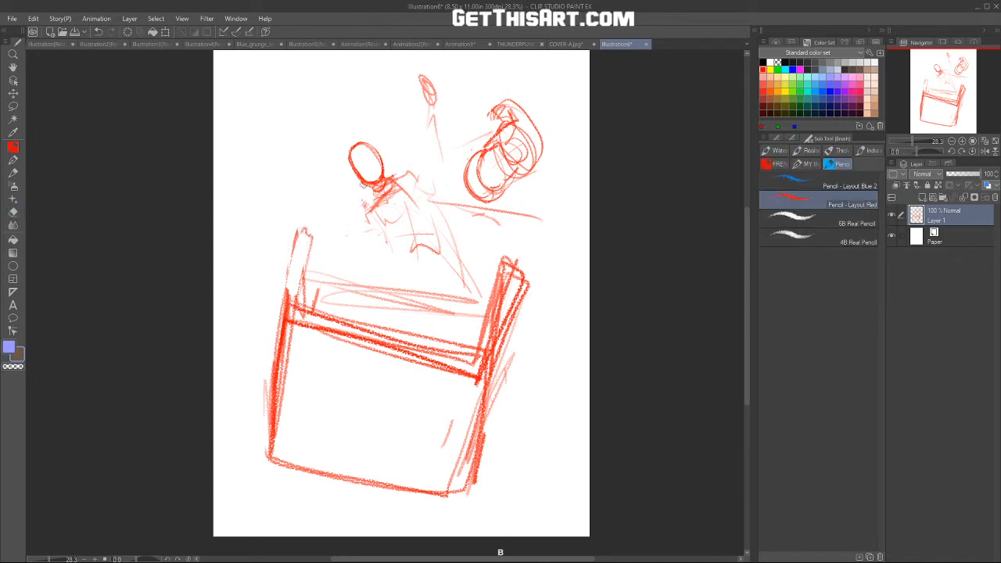
{"action": "left_click_drag", "start_coordinate": [295, 112], "coordinate": [306, 84]}
{"action": "left_click_drag", "start_coordinate": [347, 192], "coordinate": [337, 126]}
{"action": "key", "text": "e"}
{"action": "mouse_move", "coordinate": [363, 161]}
{"action": "left_mouse_down"}
{"action": "mouse_move", "coordinate": [375, 195]}
{"action": "mouse_move", "coordinate": [400, 176]}
{"action": "mouse_move", "coordinate": [397, 207]}
{"action": "mouse_move", "coordinate": [366, 161]}
{"action": "mouse_move", "coordinate": [383, 175]}
{"action": "mouse_move", "coordinate": [397, 145]}
{"action": "mouse_move", "coordinate": [379, 126]}
{"action": "mouse_move", "coordinate": [360, 143]}
{"action": "mouse_move", "coordinate": [415, 131]}
{"action": "mouse_move", "coordinate": [360, 129]}
{"action": "mouse_move", "coordinate": [357, 77]}
{"action": "left_mouse_up"}
{"action": "key", "text": "b"}
{"action": "mouse_move", "coordinate": [421, 138]}
{"action": "left_mouse_down"}
{"action": "mouse_move", "coordinate": [419, 79]}
{"action": "mouse_move", "coordinate": [405, 72]}
{"action": "mouse_move", "coordinate": [355, 171]}
{"action": "mouse_move", "coordinate": [344, 81]}
{"action": "left_mouse_up"}
{"action": "mouse_move", "coordinate": [398, 143]}
{"action": "left_mouse_down"}
{"action": "mouse_move", "coordinate": [437, 102]}
{"action": "mouse_move", "coordinate": [422, 78]}
{"action": "mouse_move", "coordinate": [422, 124]}
{"action": "left_mouse_up"}
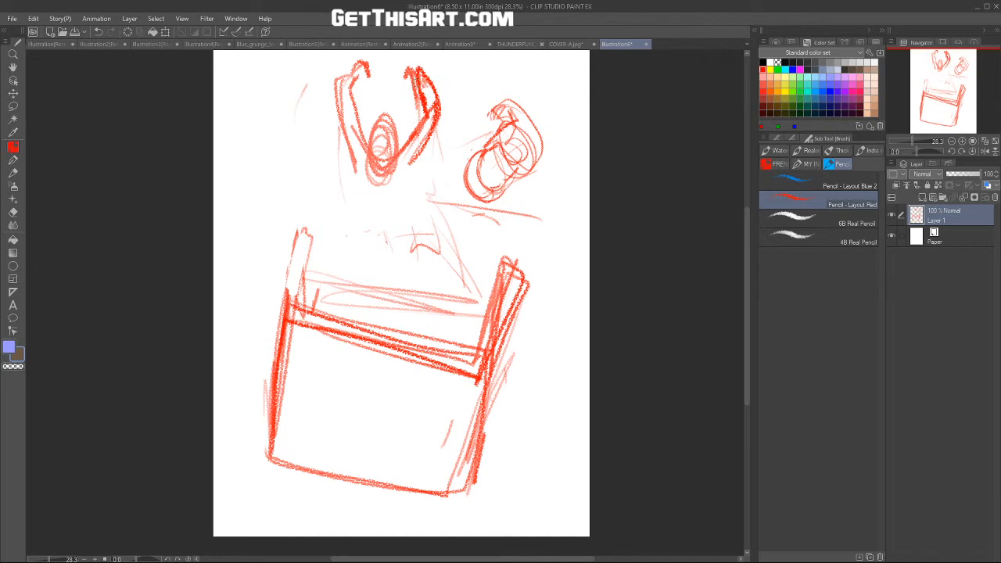
Step: Sweep two long outer curves from the left hand down to the box and sketch the torso's upper sides and head contour
{"action": "left_click_drag", "start_coordinate": [338, 61], "coordinate": [303, 286]}
{"action": "left_click_drag", "start_coordinate": [286, 95], "coordinate": [305, 334]}
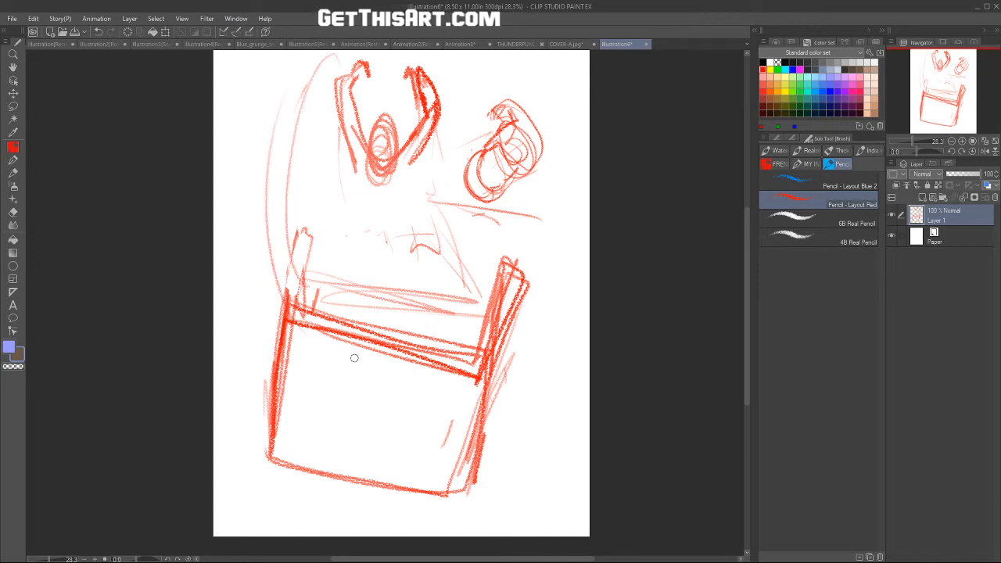
{"action": "mouse_move", "coordinate": [400, 119]}
{"action": "left_mouse_down"}
{"action": "mouse_move", "coordinate": [380, 154]}
{"action": "mouse_move", "coordinate": [375, 114]}
{"action": "mouse_move", "coordinate": [401, 164]}
{"action": "mouse_move", "coordinate": [353, 192]}
{"action": "mouse_move", "coordinate": [350, 224]}
{"action": "left_mouse_up"}
{"action": "left_click_drag", "start_coordinate": [417, 154], "coordinate": [409, 223]}
{"action": "left_click_drag", "start_coordinate": [412, 183], "coordinate": [411, 214]}
{"action": "left_click_drag", "start_coordinate": [349, 133], "coordinate": [341, 177]}
{"action": "mouse_move", "coordinate": [338, 76]}
{"action": "left_mouse_down"}
{"action": "mouse_move", "coordinate": [331, 88]}
{"action": "mouse_move", "coordinate": [363, 97]}
{"action": "left_mouse_up"}
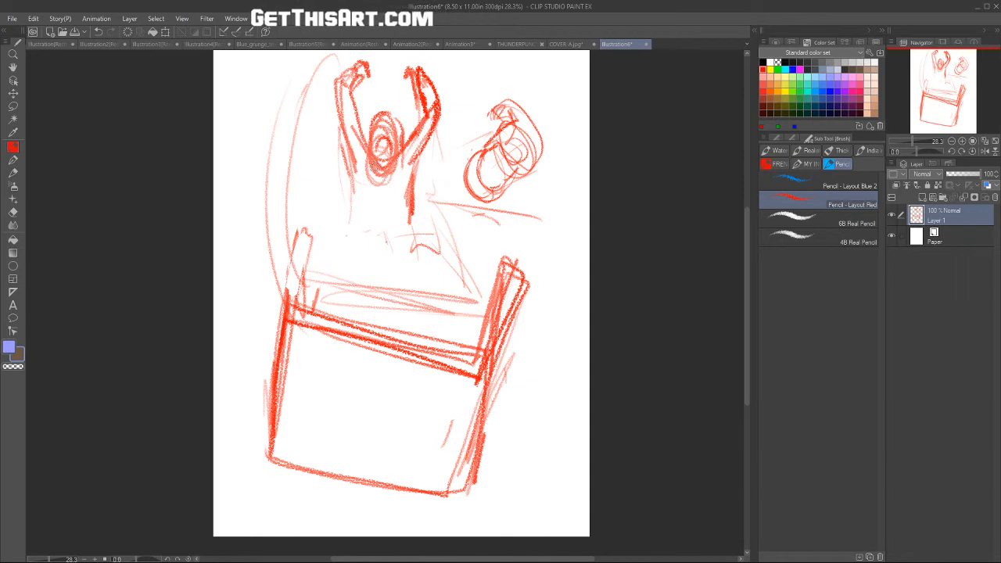
Step: Erase the lines below the chin and redraw the head's lower contour, both raised arms and the torso's upper sides more firmly
{"action": "key", "text": "e"}
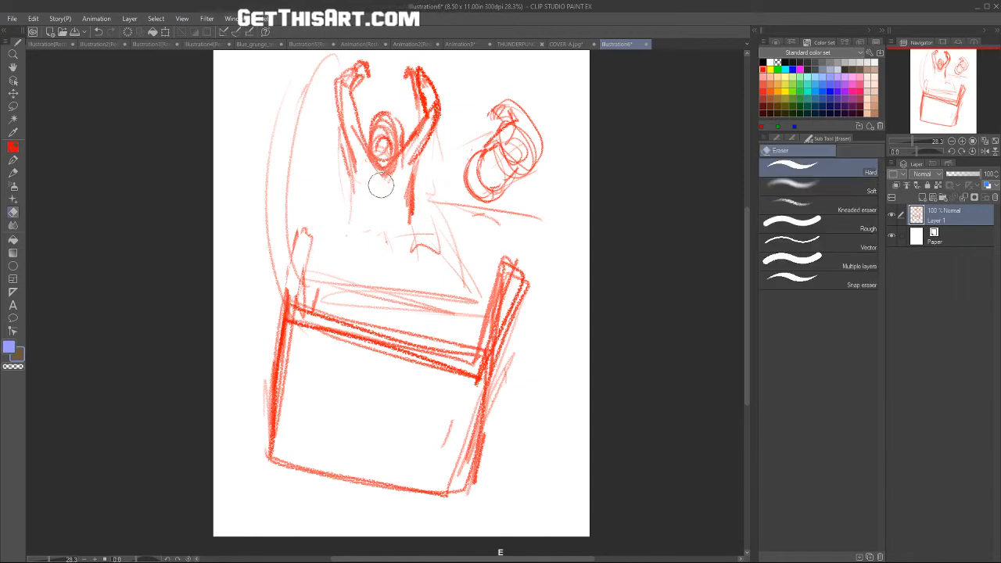
{"action": "mouse_move", "coordinate": [362, 174]}
{"action": "left_mouse_down"}
{"action": "mouse_move", "coordinate": [394, 180]}
{"action": "mouse_move", "coordinate": [385, 170]}
{"action": "mouse_move", "coordinate": [426, 131]}
{"action": "mouse_move", "coordinate": [430, 111]}
{"action": "mouse_move", "coordinate": [401, 157]}
{"action": "left_mouse_up"}
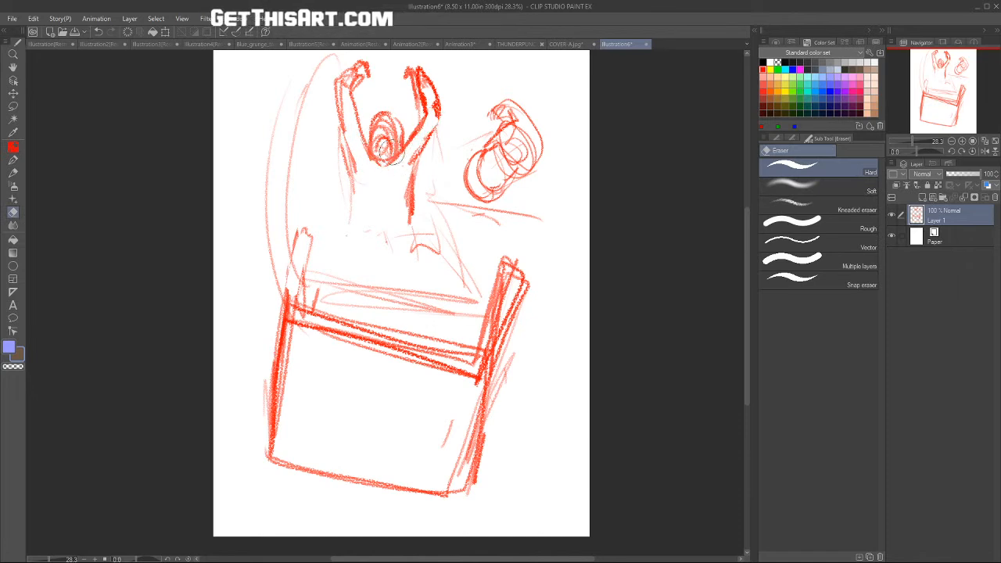
{"action": "key", "text": "b"}
{"action": "left_click_drag", "start_coordinate": [354, 122], "coordinate": [382, 164]}
{"action": "mouse_move", "coordinate": [353, 96]}
{"action": "left_mouse_down"}
{"action": "mouse_move", "coordinate": [370, 154]}
{"action": "mouse_move", "coordinate": [352, 165]}
{"action": "mouse_move", "coordinate": [366, 76]}
{"action": "mouse_move", "coordinate": [424, 99]}
{"action": "mouse_move", "coordinate": [422, 108]}
{"action": "left_mouse_up"}
{"action": "mouse_move", "coordinate": [424, 102]}
{"action": "left_mouse_down"}
{"action": "mouse_move", "coordinate": [400, 150]}
{"action": "mouse_move", "coordinate": [428, 154]}
{"action": "mouse_move", "coordinate": [408, 211]}
{"action": "left_mouse_up"}
{"action": "left_click_drag", "start_coordinate": [358, 175], "coordinate": [344, 225]}
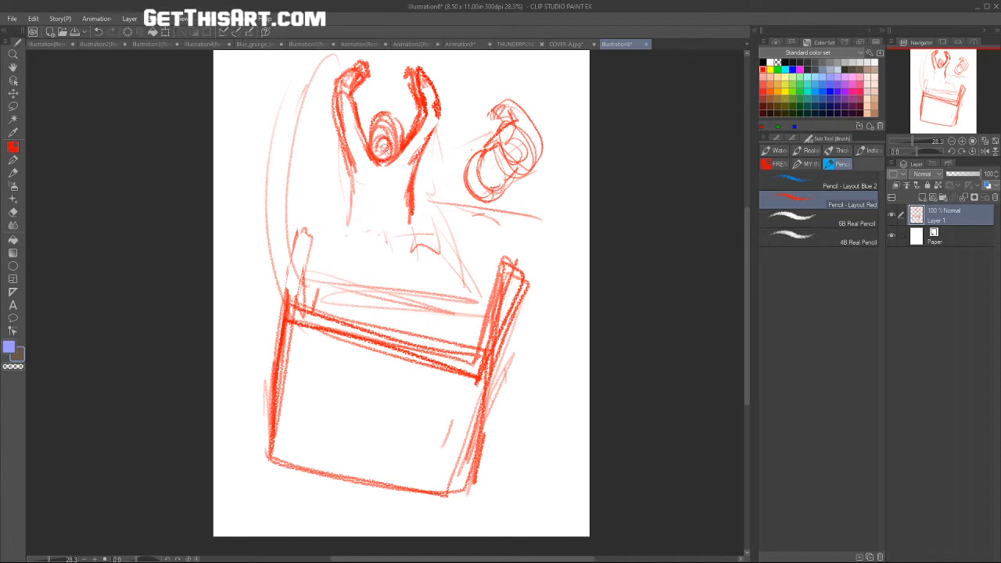
Step: Clean out the head into an open oval and extend the torso's left side downward with a light line inside the torso
{"action": "key", "text": "e"}
{"action": "mouse_move", "coordinate": [391, 125]}
{"action": "left_mouse_down"}
{"action": "mouse_move", "coordinate": [380, 151]}
{"action": "mouse_move", "coordinate": [379, 141]}
{"action": "mouse_move", "coordinate": [387, 155]}
{"action": "mouse_move", "coordinate": [388, 109]}
{"action": "mouse_move", "coordinate": [366, 138]}
{"action": "mouse_move", "coordinate": [399, 153]}
{"action": "mouse_move", "coordinate": [342, 201]}
{"action": "left_mouse_up"}
{"action": "key", "text": "b"}
{"action": "left_click_drag", "start_coordinate": [349, 167], "coordinate": [328, 274]}
{"action": "left_click_drag", "start_coordinate": [417, 169], "coordinate": [420, 222]}
{"action": "key", "text": "b"}
{"action": "left_click_drag", "start_coordinate": [370, 167], "coordinate": [369, 260]}
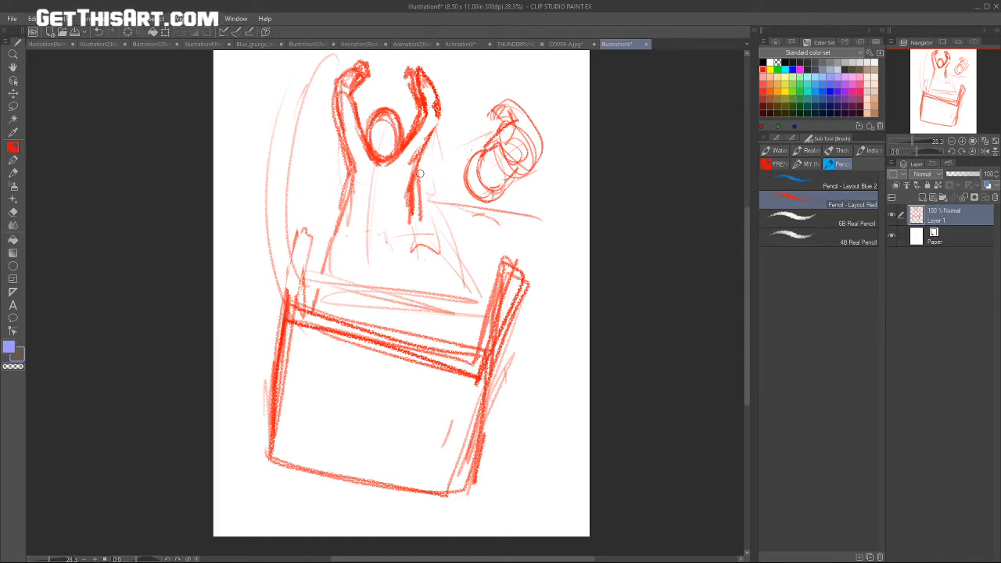
Step: Darken both torso sides down toward the box, add a light waist arc and redraw the box's left post
{"action": "left_click_drag", "start_coordinate": [345, 145], "coordinate": [330, 280]}
{"action": "mouse_move", "coordinate": [415, 177]}
{"action": "left_mouse_down"}
{"action": "mouse_move", "coordinate": [436, 309]}
{"action": "mouse_move", "coordinate": [436, 300]}
{"action": "left_mouse_up"}
{"action": "left_click_drag", "start_coordinate": [412, 147], "coordinate": [445, 314]}
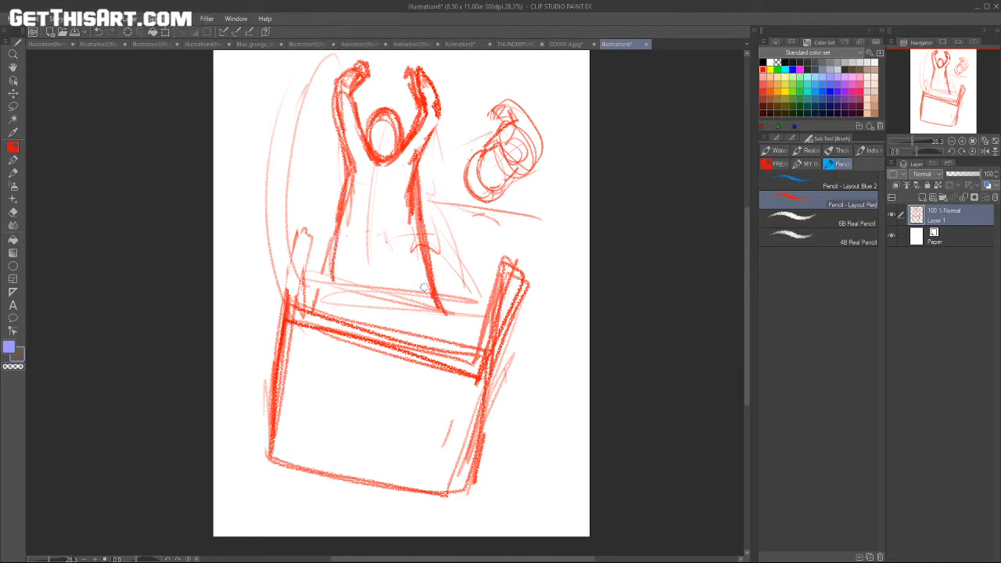
{"action": "left_click_drag", "start_coordinate": [352, 231], "coordinate": [414, 227]}
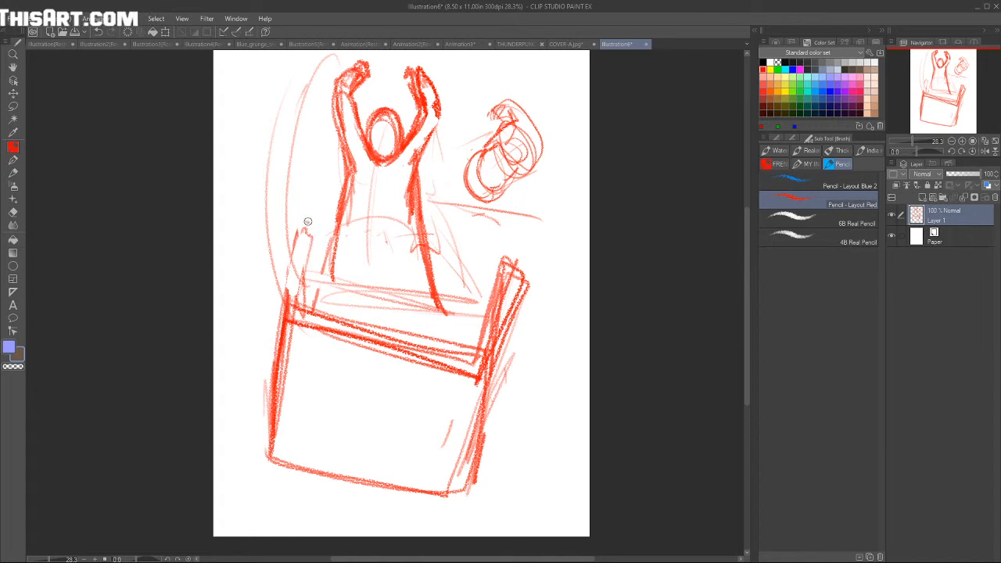
{"action": "mouse_move", "coordinate": [313, 223]}
{"action": "left_mouse_down"}
{"action": "mouse_move", "coordinate": [299, 298]}
{"action": "mouse_move", "coordinate": [288, 305]}
{"action": "left_mouse_up"}
{"action": "left_click_drag", "start_coordinate": [301, 242], "coordinate": [289, 303]}
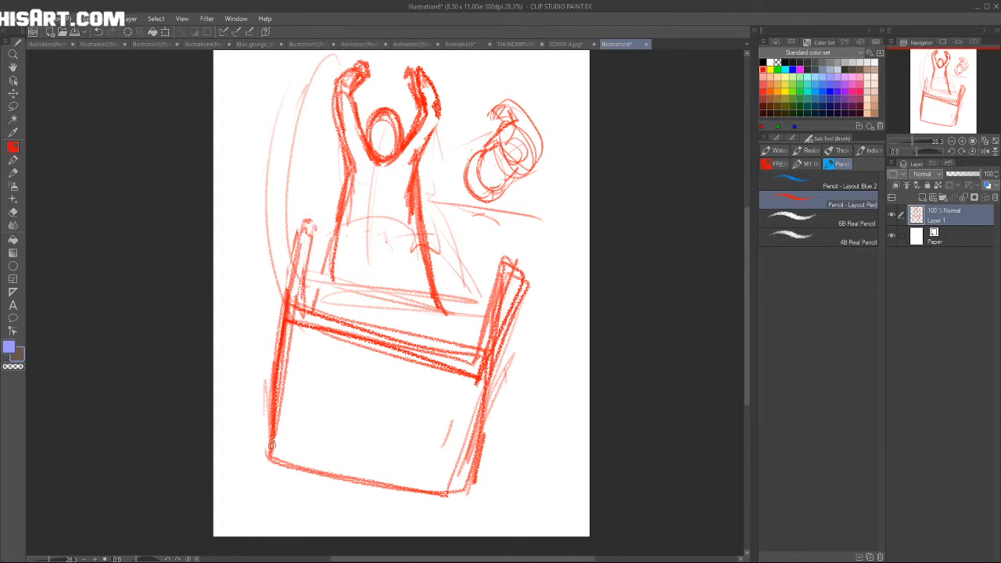
Step: Erase the box's right post, the lines inside the torso and both lower torso sides
{"action": "key", "text": "e"}
{"action": "mouse_move", "coordinate": [513, 258]}
{"action": "left_mouse_down"}
{"action": "mouse_move", "coordinate": [509, 340]}
{"action": "mouse_move", "coordinate": [524, 263]}
{"action": "mouse_move", "coordinate": [506, 275]}
{"action": "mouse_move", "coordinate": [502, 266]}
{"action": "mouse_move", "coordinate": [493, 321]}
{"action": "left_mouse_up"}
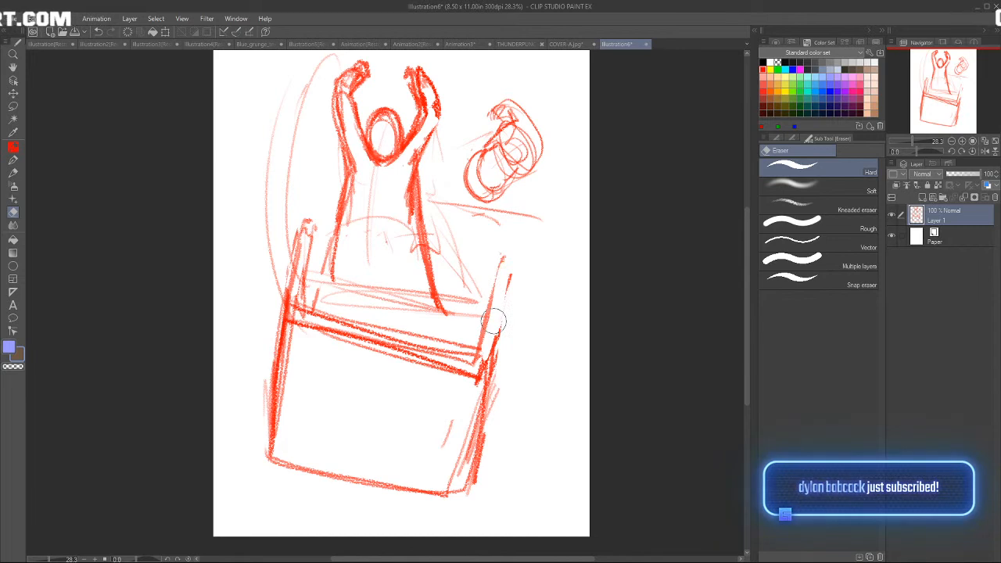
{"action": "mouse_move", "coordinate": [493, 320]}
{"action": "left_mouse_down"}
{"action": "mouse_move", "coordinate": [511, 260]}
{"action": "mouse_move", "coordinate": [448, 290]}
{"action": "left_mouse_up"}
{"action": "mouse_move", "coordinate": [385, 298]}
{"action": "left_mouse_down"}
{"action": "mouse_move", "coordinate": [359, 310]}
{"action": "mouse_move", "coordinate": [352, 238]}
{"action": "mouse_move", "coordinate": [361, 220]}
{"action": "mouse_move", "coordinate": [383, 304]}
{"action": "mouse_move", "coordinate": [413, 288]}
{"action": "mouse_move", "coordinate": [407, 161]}
{"action": "left_mouse_up"}
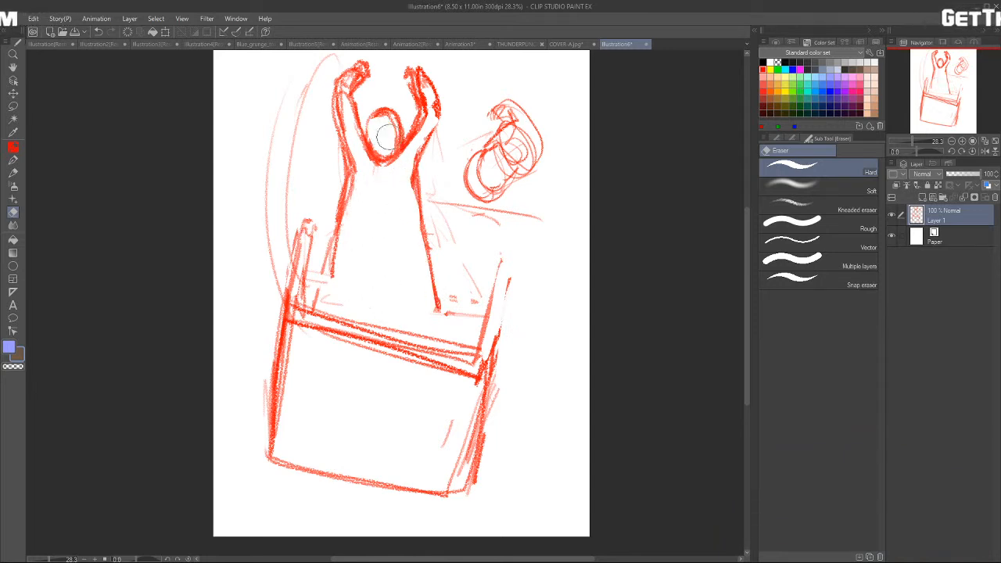
{"action": "key", "text": "e"}
{"action": "mouse_move", "coordinate": [348, 202]}
{"action": "left_mouse_down"}
{"action": "mouse_move", "coordinate": [322, 262]}
{"action": "mouse_move", "coordinate": [333, 251]}
{"action": "mouse_move", "coordinate": [323, 254]}
{"action": "mouse_move", "coordinate": [324, 231]}
{"action": "mouse_move", "coordinate": [339, 258]}
{"action": "left_mouse_up"}
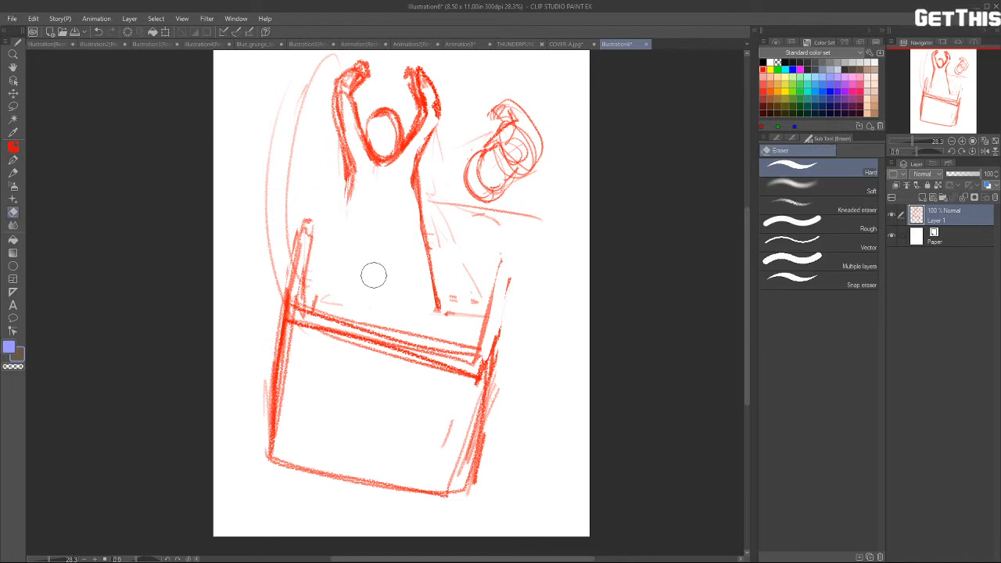
{"action": "key", "text": "b"}
{"action": "key", "text": "e"}
{"action": "mouse_move", "coordinate": [422, 200]}
{"action": "left_mouse_down"}
{"action": "mouse_move", "coordinate": [427, 243]}
{"action": "mouse_move", "coordinate": [405, 194]}
{"action": "mouse_move", "coordinate": [367, 156]}
{"action": "mouse_move", "coordinate": [339, 173]}
{"action": "mouse_move", "coordinate": [411, 209]}
{"action": "left_mouse_up"}
Step: Sketch the chest's cross-contour arcs and the torso's left side below the raised arm
{"action": "key", "text": "b"}
{"action": "left_click_drag", "start_coordinate": [344, 195], "coordinate": [347, 207]}
{"action": "left_click_drag", "start_coordinate": [342, 148], "coordinate": [348, 230]}
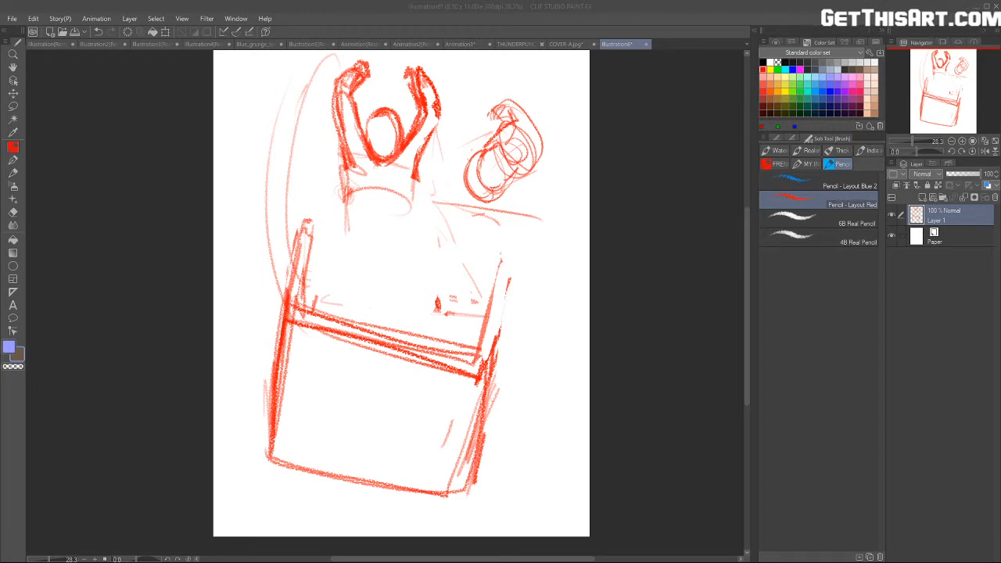
Step: Darken the head's lower outline, the left arm and the right hand of the raised-arm figure
{"action": "left_click_drag", "start_coordinate": [745, 244], "coordinate": [746, 253]}
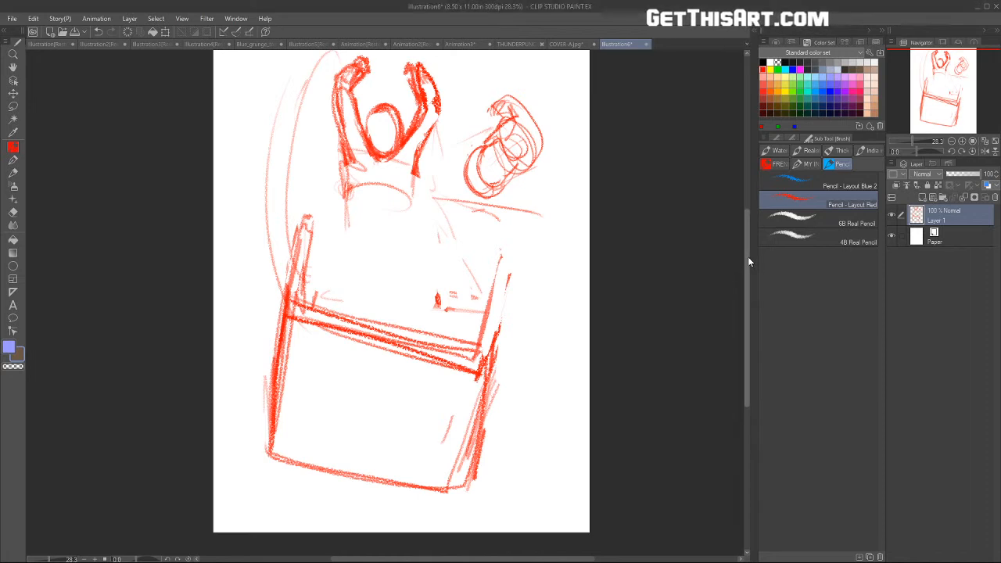
{"action": "mouse_move", "coordinate": [378, 150]}
{"action": "left_mouse_down"}
{"action": "mouse_move", "coordinate": [413, 142]}
{"action": "mouse_move", "coordinate": [374, 166]}
{"action": "mouse_move", "coordinate": [356, 149]}
{"action": "mouse_move", "coordinate": [352, 174]}
{"action": "left_mouse_up"}
{"action": "mouse_move", "coordinate": [402, 63]}
{"action": "left_mouse_down"}
{"action": "mouse_move", "coordinate": [410, 68]}
{"action": "mouse_move", "coordinate": [400, 72]}
{"action": "left_mouse_up"}
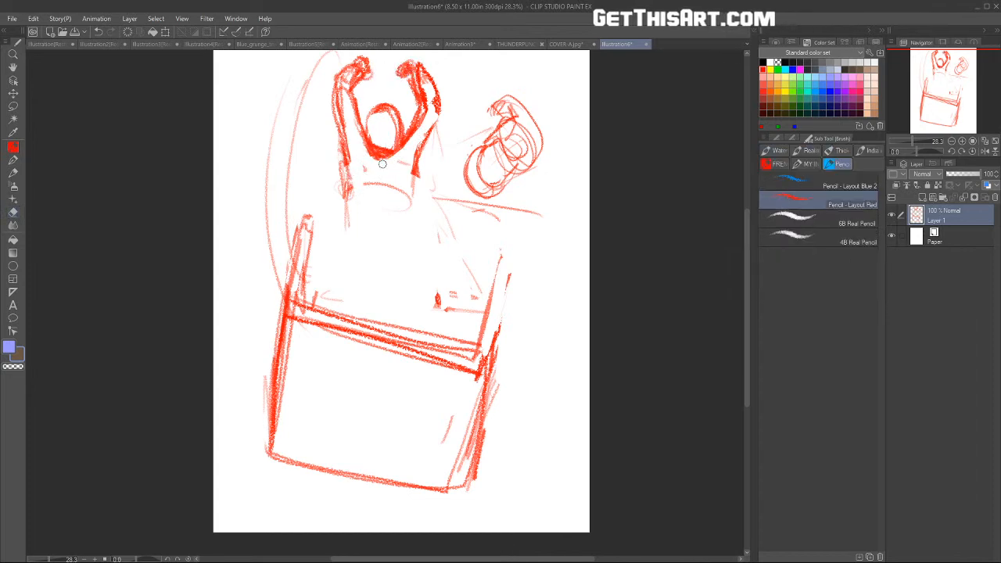
Step: Erase the arcs across the chest and thin the heavy lines along the inside of both raised arms
{"action": "key", "text": "e"}
{"action": "mouse_move", "coordinate": [363, 168]}
{"action": "left_mouse_down"}
{"action": "mouse_move", "coordinate": [392, 187]}
{"action": "mouse_move", "coordinate": [407, 161]}
{"action": "left_mouse_up"}
{"action": "key", "text": "p"}
{"action": "key", "text": "e"}
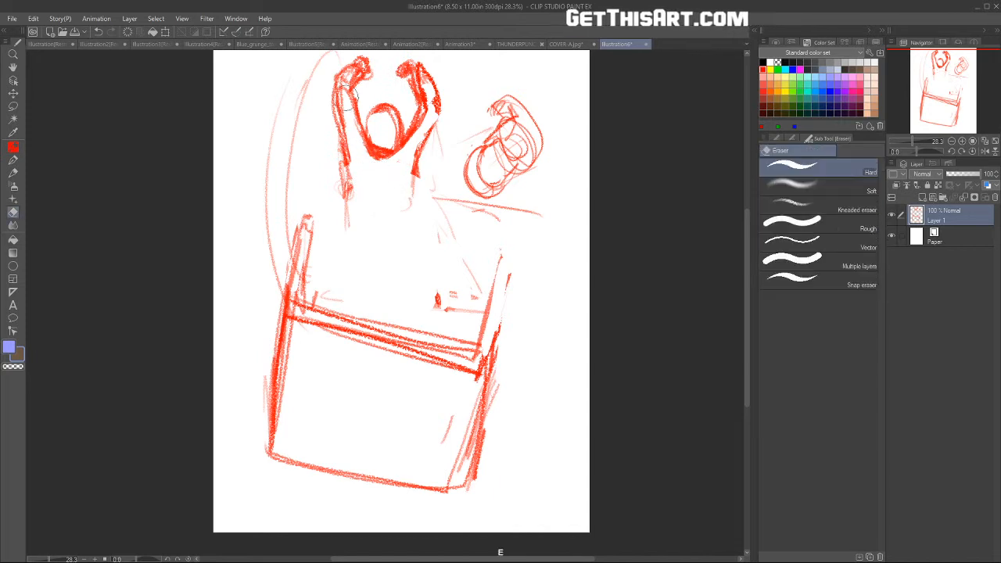
{"action": "mouse_move", "coordinate": [345, 75]}
{"action": "left_mouse_down"}
{"action": "mouse_move", "coordinate": [342, 127]}
{"action": "mouse_move", "coordinate": [353, 148]}
{"action": "left_mouse_up"}
{"action": "mouse_move", "coordinate": [427, 121]}
{"action": "left_mouse_down"}
{"action": "mouse_move", "coordinate": [428, 102]}
{"action": "mouse_move", "coordinate": [403, 148]}
{"action": "left_mouse_up"}
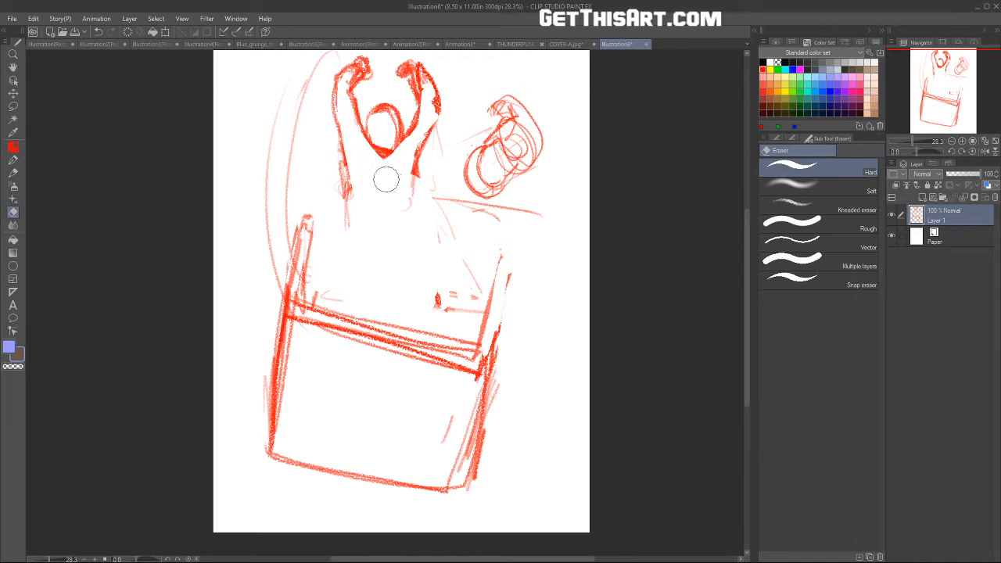
Step: Block in the shoulders and rib cage with rounded cross-contours and short side strokes
{"action": "key", "text": "p"}
{"action": "mouse_move", "coordinate": [419, 156]}
{"action": "left_mouse_down"}
{"action": "mouse_move", "coordinate": [421, 224]}
{"action": "mouse_move", "coordinate": [375, 182]}
{"action": "left_mouse_up"}
{"action": "mouse_move", "coordinate": [413, 176]}
{"action": "left_mouse_down"}
{"action": "mouse_move", "coordinate": [350, 194]}
{"action": "mouse_move", "coordinate": [409, 218]}
{"action": "left_mouse_up"}
{"action": "left_click_drag", "start_coordinate": [349, 183], "coordinate": [334, 222]}
{"action": "left_click_drag", "start_coordinate": [378, 179], "coordinate": [409, 213]}
{"action": "left_click_drag", "start_coordinate": [351, 162], "coordinate": [412, 163]}
{"action": "left_click_drag", "start_coordinate": [349, 165], "coordinate": [411, 173]}
{"action": "mouse_move", "coordinate": [347, 155]}
{"action": "left_mouse_down"}
{"action": "mouse_move", "coordinate": [391, 147]}
{"action": "mouse_move", "coordinate": [414, 172]}
{"action": "left_mouse_up"}
Step: Draw the waist ellipse, the torso's sides down toward the box and a large outer curve beside the right arm
{"action": "mouse_move", "coordinate": [350, 160]}
{"action": "left_mouse_down"}
{"action": "mouse_move", "coordinate": [348, 186]}
{"action": "mouse_move", "coordinate": [392, 231]}
{"action": "mouse_move", "coordinate": [343, 197]}
{"action": "mouse_move", "coordinate": [332, 230]}
{"action": "left_mouse_up"}
{"action": "left_click_drag", "start_coordinate": [368, 233], "coordinate": [400, 227]}
{"action": "left_click_drag", "start_coordinate": [346, 192], "coordinate": [327, 245]}
{"action": "left_click_drag", "start_coordinate": [422, 195], "coordinate": [419, 251]}
{"action": "left_click_drag", "start_coordinate": [430, 171], "coordinate": [420, 211]}
{"action": "left_click_drag", "start_coordinate": [435, 196], "coordinate": [409, 323]}
{"action": "left_click_drag", "start_coordinate": [428, 75], "coordinate": [472, 297]}
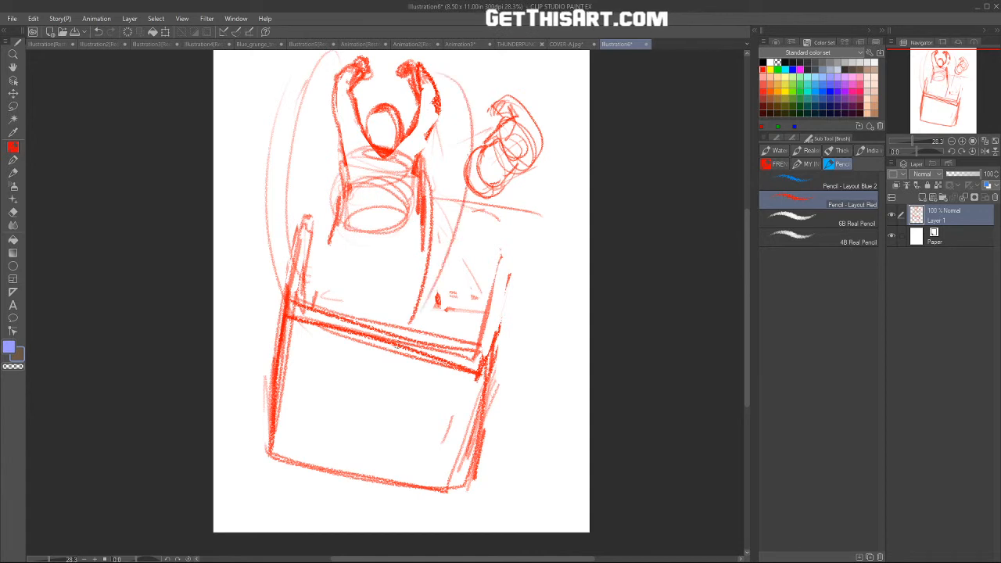
Step: Draw a smaller inner curve in the head and darken both sides of the torso
{"action": "mouse_move", "coordinate": [376, 139]}
{"action": "left_mouse_down"}
{"action": "mouse_move", "coordinate": [397, 150]}
{"action": "mouse_move", "coordinate": [367, 125]}
{"action": "mouse_move", "coordinate": [370, 103]}
{"action": "left_mouse_up"}
{"action": "left_click_drag", "start_coordinate": [353, 177], "coordinate": [345, 213]}
{"action": "left_click_drag", "start_coordinate": [344, 160], "coordinate": [338, 249]}
{"action": "mouse_move", "coordinate": [419, 148]}
{"action": "left_mouse_down"}
{"action": "mouse_move", "coordinate": [416, 212]}
{"action": "mouse_move", "coordinate": [407, 219]}
{"action": "mouse_move", "coordinate": [424, 248]}
{"action": "left_mouse_up"}
Step: Clear the torso's right contours and extend both body sides from the waist down toward the box
{"action": "key", "text": "e"}
{"action": "key", "text": "b"}
{"action": "left_click_drag", "start_coordinate": [424, 188], "coordinate": [401, 281]}
{"action": "left_click_drag", "start_coordinate": [344, 189], "coordinate": [310, 275]}
{"action": "left_click_drag", "start_coordinate": [327, 234], "coordinate": [291, 291]}
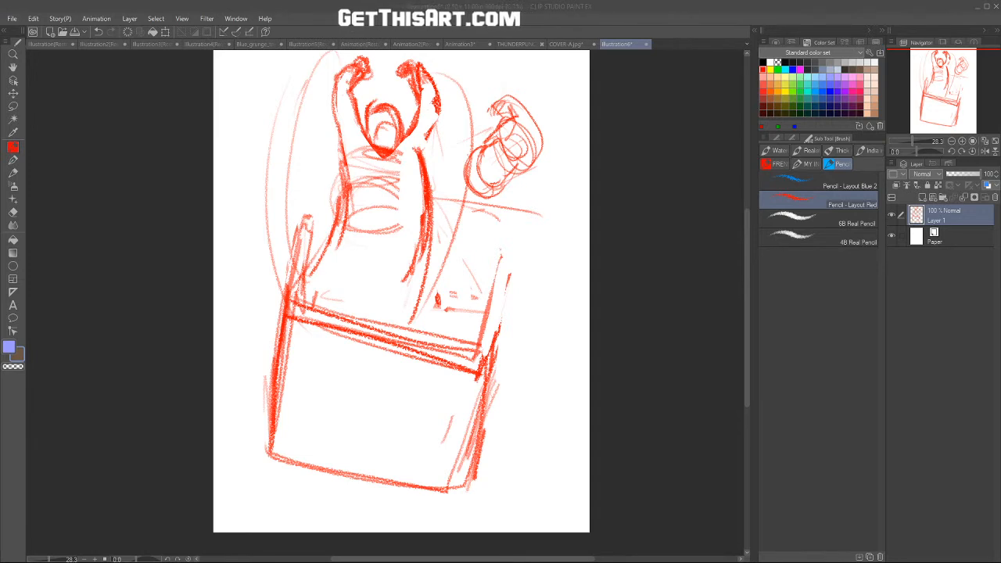
Step: Sketch the chest and shoulder contours and build up the abdomen with dark zigzag folds
{"action": "left_click_drag", "start_coordinate": [746, 267], "coordinate": [747, 276]}
{"action": "left_click_drag", "start_coordinate": [349, 165], "coordinate": [345, 207]}
{"action": "mouse_move", "coordinate": [341, 120]}
{"action": "left_mouse_down"}
{"action": "mouse_move", "coordinate": [345, 176]}
{"action": "mouse_move", "coordinate": [358, 181]}
{"action": "left_mouse_up"}
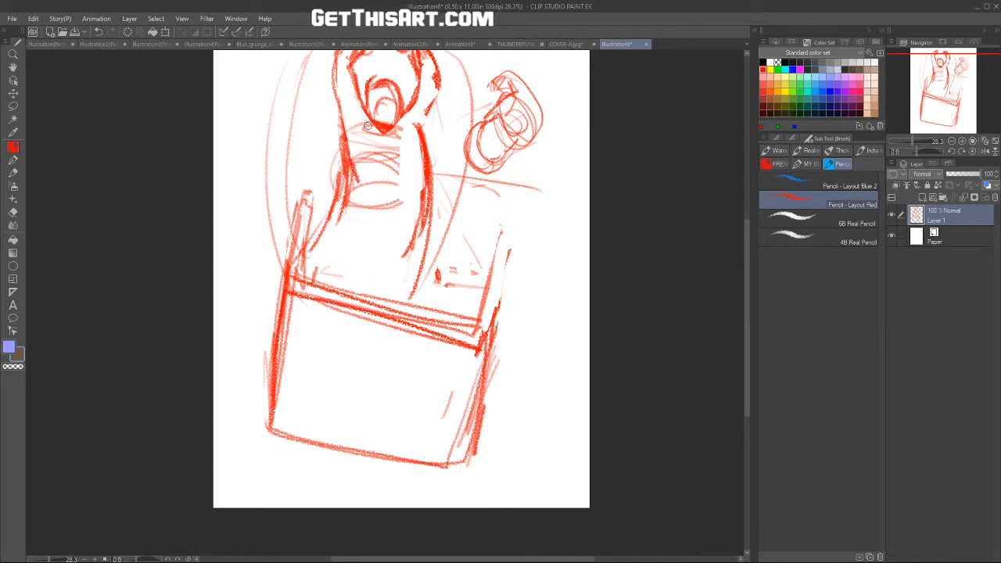
{"action": "left_click_drag", "start_coordinate": [354, 97], "coordinate": [362, 181]}
{"action": "left_click_drag", "start_coordinate": [389, 141], "coordinate": [389, 165]}
{"action": "mouse_move", "coordinate": [415, 123]}
{"action": "left_mouse_down"}
{"action": "mouse_move", "coordinate": [422, 168]}
{"action": "mouse_move", "coordinate": [396, 135]}
{"action": "mouse_move", "coordinate": [405, 174]}
{"action": "mouse_move", "coordinate": [421, 159]}
{"action": "mouse_move", "coordinate": [393, 183]}
{"action": "mouse_move", "coordinate": [367, 184]}
{"action": "left_mouse_up"}
{"action": "mouse_move", "coordinate": [369, 185]}
{"action": "left_mouse_down"}
{"action": "mouse_move", "coordinate": [402, 192]}
{"action": "mouse_move", "coordinate": [350, 203]}
{"action": "left_mouse_up"}
{"action": "left_click_drag", "start_coordinate": [422, 182], "coordinate": [413, 208]}
{"action": "mouse_move", "coordinate": [414, 197]}
{"action": "left_mouse_down"}
{"action": "mouse_move", "coordinate": [358, 205]}
{"action": "mouse_move", "coordinate": [405, 213]}
{"action": "left_mouse_up"}
{"action": "mouse_move", "coordinate": [378, 206]}
{"action": "left_mouse_down"}
{"action": "mouse_move", "coordinate": [395, 213]}
{"action": "mouse_move", "coordinate": [375, 228]}
{"action": "mouse_move", "coordinate": [403, 228]}
{"action": "left_mouse_up"}
Step: Draw the curved pelvis below the abdomen and both upper thighs running down to the box's upper edge
{"action": "left_click_drag", "start_coordinate": [344, 211], "coordinate": [330, 264]}
{"action": "left_click_drag", "start_coordinate": [414, 239], "coordinate": [405, 288]}
{"action": "left_click_drag", "start_coordinate": [422, 255], "coordinate": [401, 291]}
{"action": "mouse_move", "coordinate": [353, 210]}
{"action": "left_mouse_down"}
{"action": "mouse_move", "coordinate": [342, 256]}
{"action": "mouse_move", "coordinate": [404, 272]}
{"action": "mouse_move", "coordinate": [388, 273]}
{"action": "left_mouse_up"}
{"action": "left_click_drag", "start_coordinate": [336, 211], "coordinate": [391, 272]}
{"action": "left_click_drag", "start_coordinate": [349, 231], "coordinate": [320, 279]}
{"action": "left_click_drag", "start_coordinate": [353, 247], "coordinate": [333, 295]}
{"action": "left_click_drag", "start_coordinate": [416, 222], "coordinate": [406, 277]}
{"action": "left_click_drag", "start_coordinate": [420, 239], "coordinate": [402, 315]}
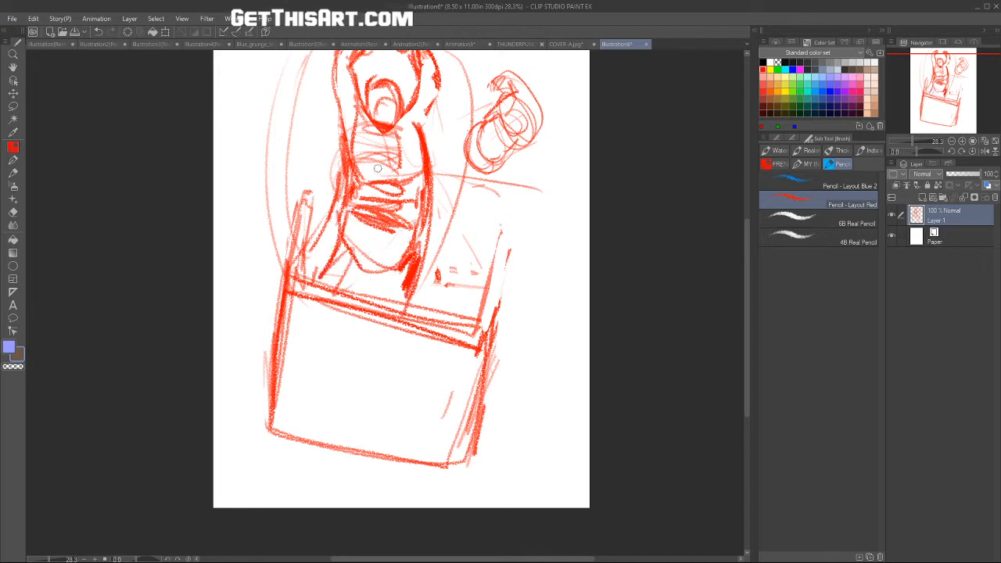
Step: Redraw the box's right post and right side edge and add a stroke for a post further inward
{"action": "mouse_move", "coordinate": [501, 227]}
{"action": "left_mouse_down"}
{"action": "mouse_move", "coordinate": [484, 288]}
{"action": "mouse_move", "coordinate": [497, 277]}
{"action": "left_mouse_up"}
{"action": "left_click_drag", "start_coordinate": [508, 235], "coordinate": [487, 314]}
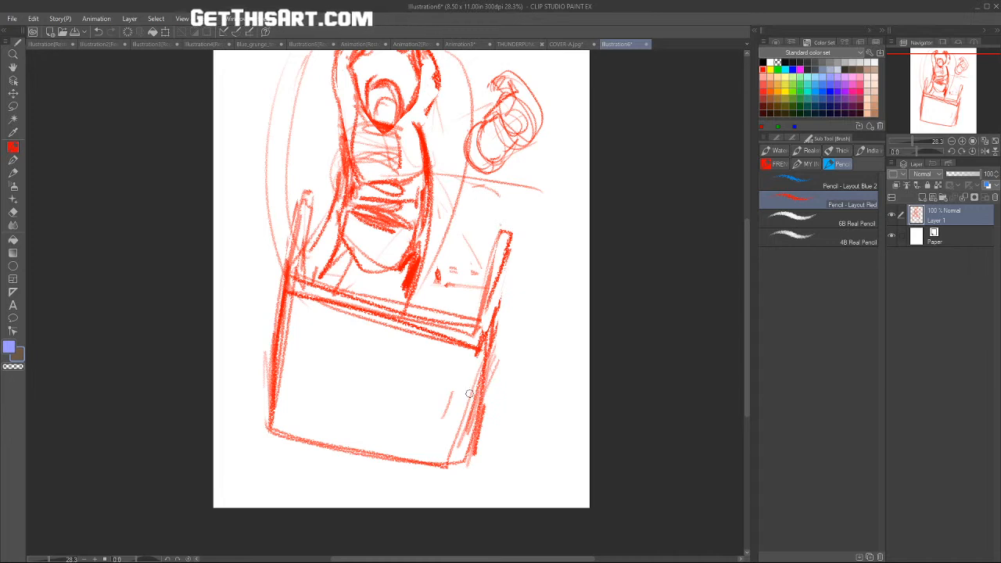
{"action": "left_click_drag", "start_coordinate": [494, 373], "coordinate": [479, 426]}
{"action": "mouse_move", "coordinate": [481, 352]}
{"action": "left_mouse_down"}
{"action": "mouse_move", "coordinate": [450, 474]}
{"action": "mouse_move", "coordinate": [283, 430]}
{"action": "mouse_move", "coordinate": [433, 486]}
{"action": "left_mouse_up"}
{"action": "left_click_drag", "start_coordinate": [466, 284], "coordinate": [472, 332]}
Step: Thicken the box's left side with tall upright strokes and reinforce its upper edge
{"action": "left_click_drag", "start_coordinate": [275, 264], "coordinate": [268, 383]}
{"action": "mouse_move", "coordinate": [269, 398]}
{"action": "left_mouse_down"}
{"action": "mouse_move", "coordinate": [270, 281]}
{"action": "mouse_move", "coordinate": [285, 206]}
{"action": "left_mouse_up"}
{"action": "mouse_move", "coordinate": [286, 273]}
{"action": "left_mouse_down"}
{"action": "mouse_move", "coordinate": [293, 203]}
{"action": "mouse_move", "coordinate": [285, 289]}
{"action": "left_mouse_up"}
{"action": "left_click_drag", "start_coordinate": [275, 223], "coordinate": [265, 383]}
{"action": "left_click_drag", "start_coordinate": [271, 286], "coordinate": [278, 408]}
{"action": "left_click_drag", "start_coordinate": [300, 282], "coordinate": [493, 327]}
Step: Erase the box's outer right post and the stray lines around its sides
{"action": "key", "text": "e"}
{"action": "left_click_drag", "start_coordinate": [504, 235], "coordinate": [493, 301]}
{"action": "mouse_move", "coordinate": [469, 234]}
{"action": "left_mouse_down"}
{"action": "mouse_move", "coordinate": [495, 279]}
{"action": "mouse_move", "coordinate": [346, 464]}
{"action": "mouse_move", "coordinate": [270, 469]}
{"action": "left_mouse_up"}
Step: Build up the inward-leaning right post and the outer left upright, and darken the box's right and lower edges
{"action": "key", "text": "b"}
{"action": "mouse_move", "coordinate": [473, 317]}
{"action": "left_mouse_down"}
{"action": "mouse_move", "coordinate": [452, 226]}
{"action": "mouse_move", "coordinate": [466, 323]}
{"action": "left_mouse_up"}
{"action": "left_click_drag", "start_coordinate": [457, 252], "coordinate": [469, 322]}
{"action": "left_click_drag", "start_coordinate": [458, 279], "coordinate": [466, 315]}
{"action": "left_click_drag", "start_coordinate": [264, 288], "coordinate": [266, 338]}
{"action": "left_click_drag", "start_coordinate": [257, 305], "coordinate": [260, 365]}
{"action": "left_click_drag", "start_coordinate": [479, 345], "coordinate": [463, 466]}
{"action": "left_click_drag", "start_coordinate": [283, 422], "coordinate": [375, 469]}
{"action": "left_click_drag", "start_coordinate": [332, 440], "coordinate": [390, 473]}
{"action": "left_click_drag", "start_coordinate": [464, 206], "coordinate": [557, 270]}
{"action": "left_click_drag", "start_coordinate": [456, 184], "coordinate": [541, 269]}
{"action": "mouse_move", "coordinate": [487, 210]}
{"action": "left_mouse_down"}
{"action": "mouse_move", "coordinate": [549, 313]}
{"action": "mouse_move", "coordinate": [398, 254]}
{"action": "mouse_move", "coordinate": [542, 341]}
{"action": "left_mouse_up"}
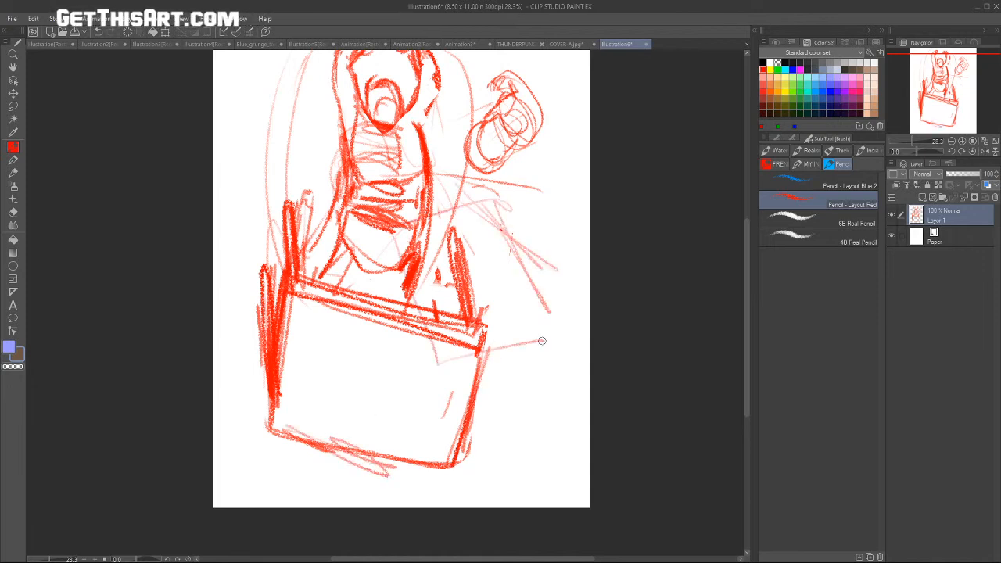
{"action": "key", "text": "ctrl+z"}
{"action": "key", "text": "ctrl+z"}
{"action": "key", "text": "ctrl+z"}
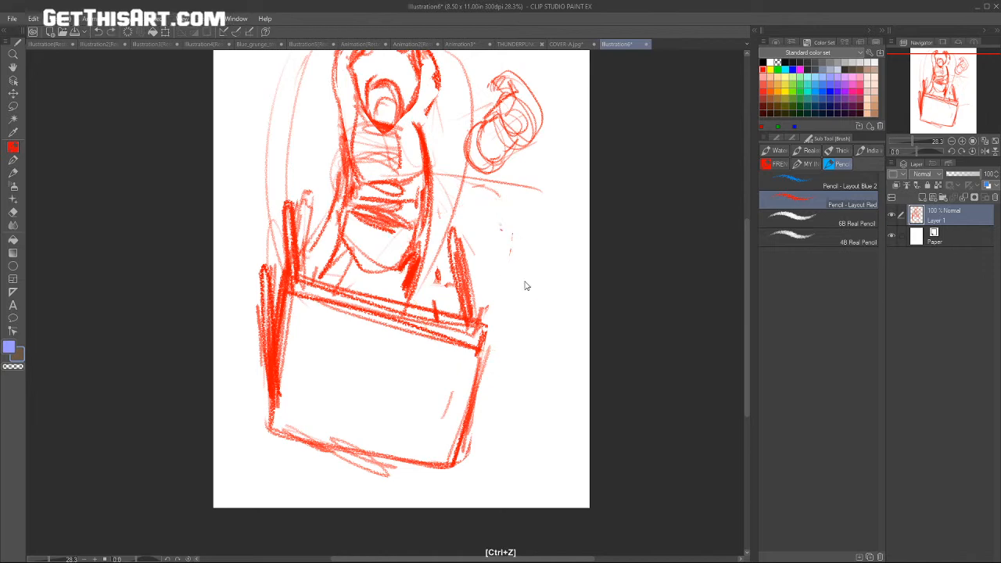
{"action": "key", "text": "/"}
{"action": "mouse_move", "coordinate": [677, 266]}
{"action": "left_mouse_down"}
{"action": "mouse_move", "coordinate": [641, 274]}
{"action": "mouse_move", "coordinate": [605, 324]}
{"action": "mouse_move", "coordinate": [609, 297]}
{"action": "left_mouse_up"}
{"action": "key", "text": "h"}
{"action": "key", "text": "b"}
{"action": "mouse_move", "coordinate": [359, 302]}
{"action": "left_mouse_down"}
{"action": "mouse_move", "coordinate": [332, 278]}
{"action": "mouse_move", "coordinate": [370, 234]}
{"action": "left_mouse_up"}
{"action": "left_click_drag", "start_coordinate": [505, 360], "coordinate": [505, 286]}
{"action": "key", "text": "ctrl+z"}
{"action": "key", "text": "ctrl+z"}
{"action": "key", "text": "ctrl+z"}
{"action": "key", "text": "ctrl+z"}
Step: Rework the outer curves around the raised arms and erase the long ones on the figure's left side
{"action": "key", "text": "b"}
{"action": "mouse_move", "coordinate": [402, 155]}
{"action": "left_mouse_down"}
{"action": "mouse_move", "coordinate": [374, 205]}
{"action": "mouse_move", "coordinate": [375, 186]}
{"action": "left_mouse_up"}
{"action": "left_click_drag", "start_coordinate": [471, 160], "coordinate": [479, 192]}
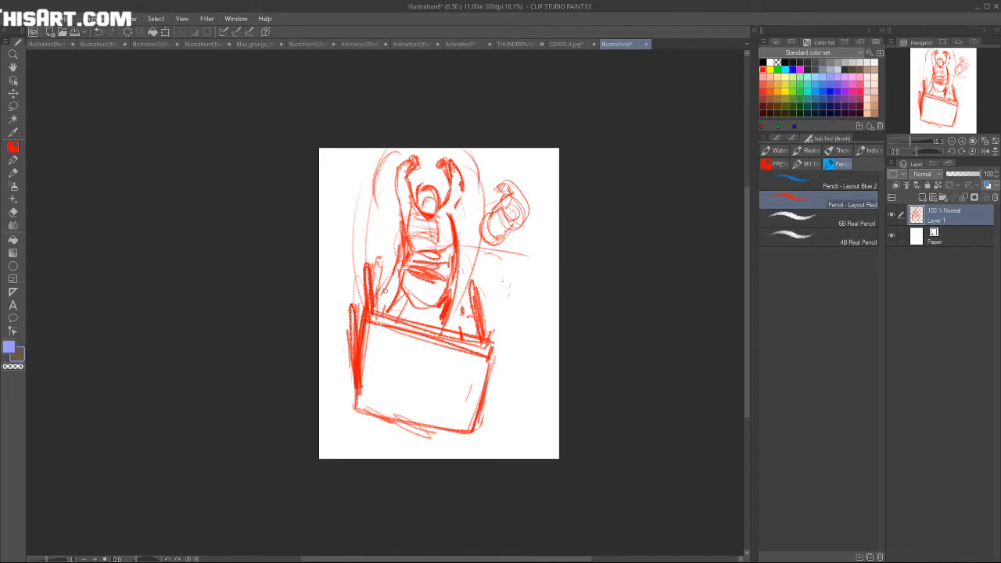
{"action": "left_click_drag", "start_coordinate": [386, 221], "coordinate": [369, 276]}
{"action": "key", "text": "ctrl+z"}
{"action": "key", "text": "e"}
{"action": "mouse_move", "coordinate": [367, 195]}
{"action": "left_mouse_down"}
{"action": "mouse_move", "coordinate": [390, 157]}
{"action": "mouse_move", "coordinate": [355, 252]}
{"action": "mouse_move", "coordinate": [355, 305]}
{"action": "mouse_move", "coordinate": [360, 268]}
{"action": "left_mouse_up"}
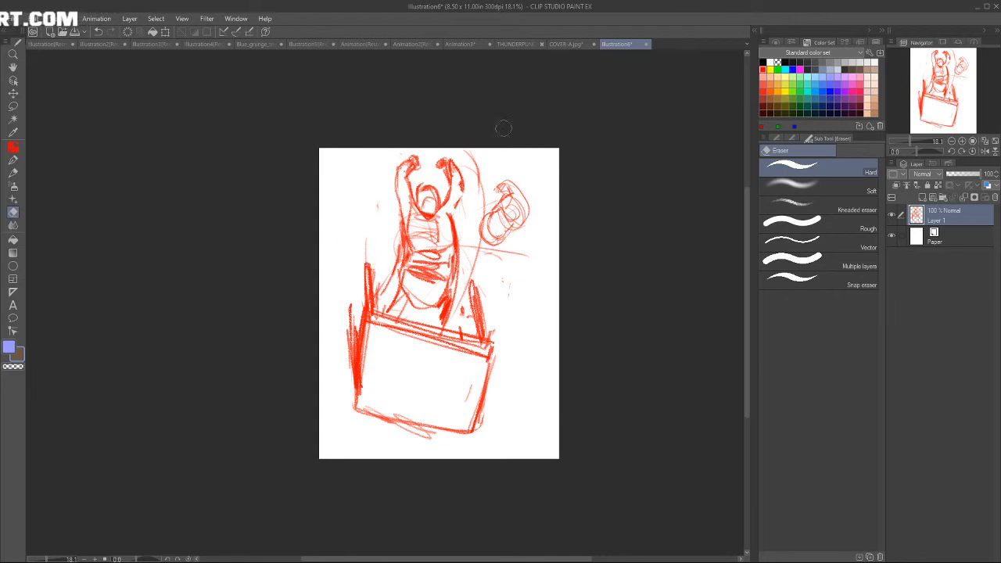
Step: Erase the long curves beside the figure's right arm and leg, plus the stray outer leg line on its left side
{"action": "left_click_drag", "start_coordinate": [478, 154], "coordinate": [479, 187]}
{"action": "mouse_move", "coordinate": [523, 251]}
{"action": "left_mouse_down"}
{"action": "mouse_move", "coordinate": [501, 258]}
{"action": "mouse_move", "coordinate": [415, 242]}
{"action": "mouse_move", "coordinate": [434, 227]}
{"action": "mouse_move", "coordinate": [420, 221]}
{"action": "left_mouse_up"}
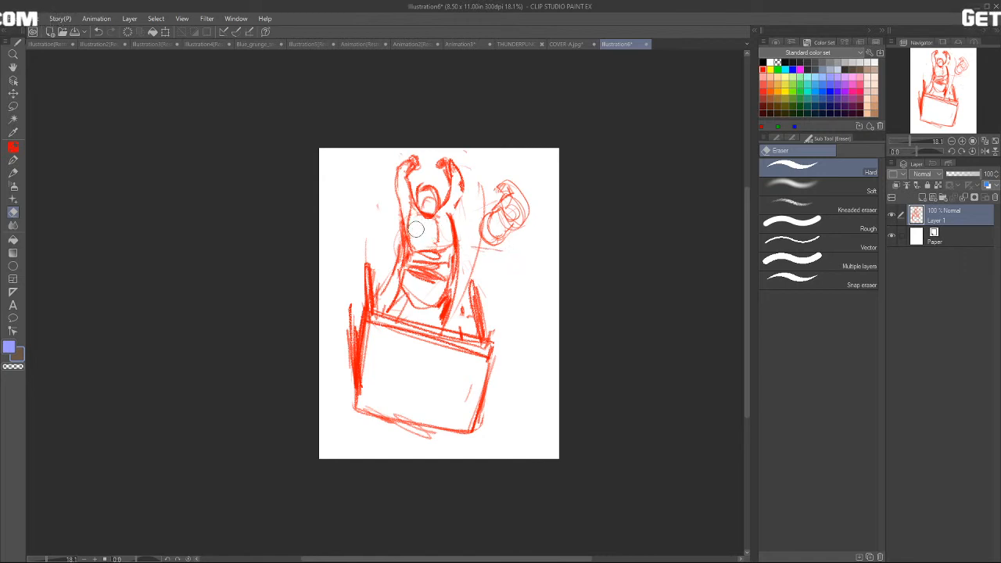
{"action": "key", "text": "b"}
{"action": "key", "text": "ctrl+space"}
{"action": "mouse_move", "coordinate": [474, 256]}
{"action": "left_mouse_down"}
{"action": "mouse_move", "coordinate": [504, 254]}
{"action": "mouse_move", "coordinate": [479, 251]}
{"action": "mouse_move", "coordinate": [484, 265]}
{"action": "left_mouse_up"}
{"action": "key", "text": "space"}
{"action": "key", "text": "ctrl+space"}
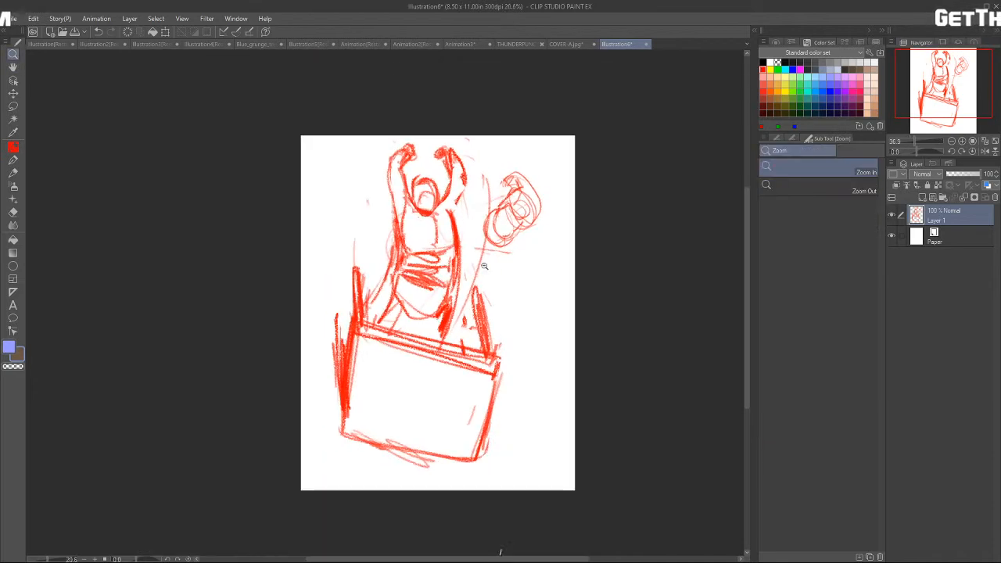
{"action": "key", "text": "e"}
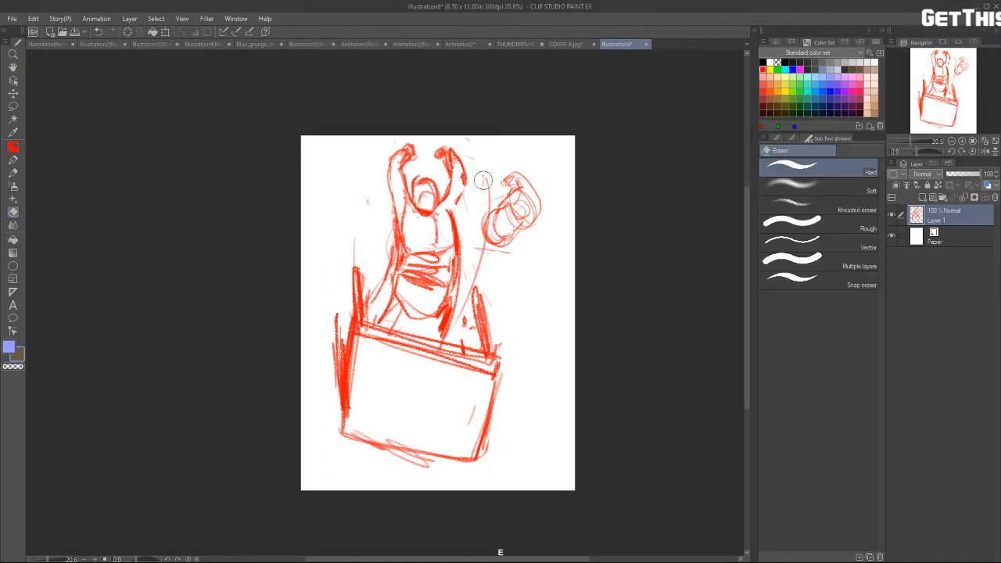
{"action": "left_click_drag", "start_coordinate": [482, 238], "coordinate": [461, 327]}
{"action": "mouse_move", "coordinate": [387, 264]}
{"action": "left_mouse_down"}
{"action": "mouse_move", "coordinate": [388, 253]}
{"action": "mouse_move", "coordinate": [374, 301]}
{"action": "left_mouse_up"}
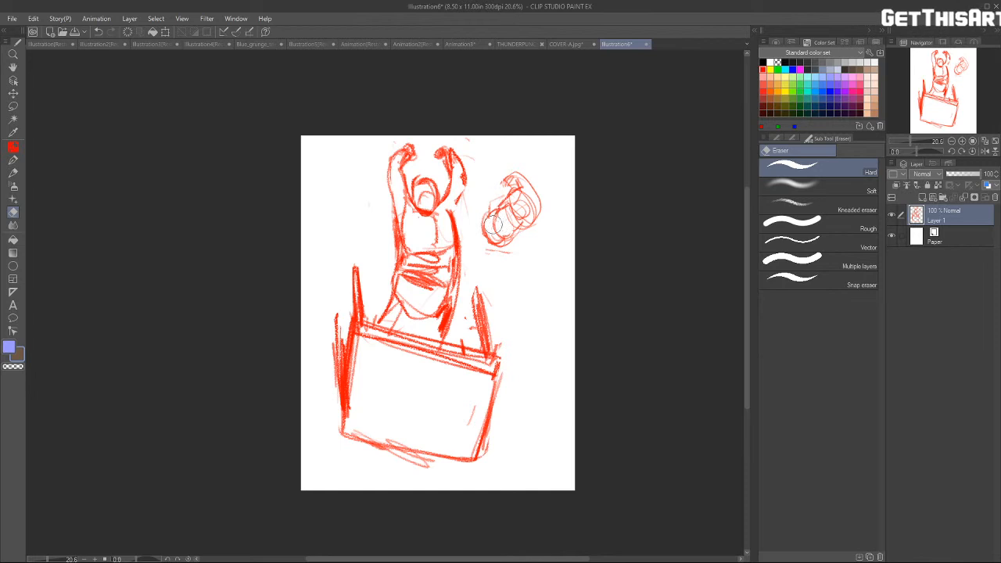
Step: Reinforce the figure's right raised hand, the right side of the torso and the upper leg with the red pencil
{"action": "key", "text": "b"}
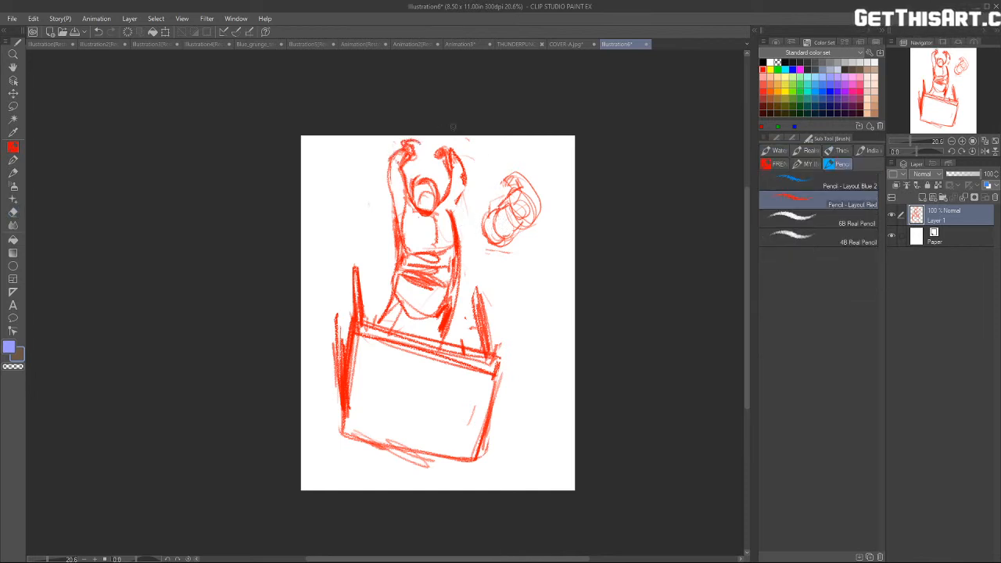
{"action": "left_click_drag", "start_coordinate": [453, 144], "coordinate": [462, 162]}
{"action": "mouse_move", "coordinate": [447, 203]}
{"action": "left_mouse_down"}
{"action": "mouse_move", "coordinate": [463, 254]}
{"action": "mouse_move", "coordinate": [447, 336]}
{"action": "left_mouse_up"}
{"action": "left_click_drag", "start_coordinate": [434, 237], "coordinate": [411, 319]}
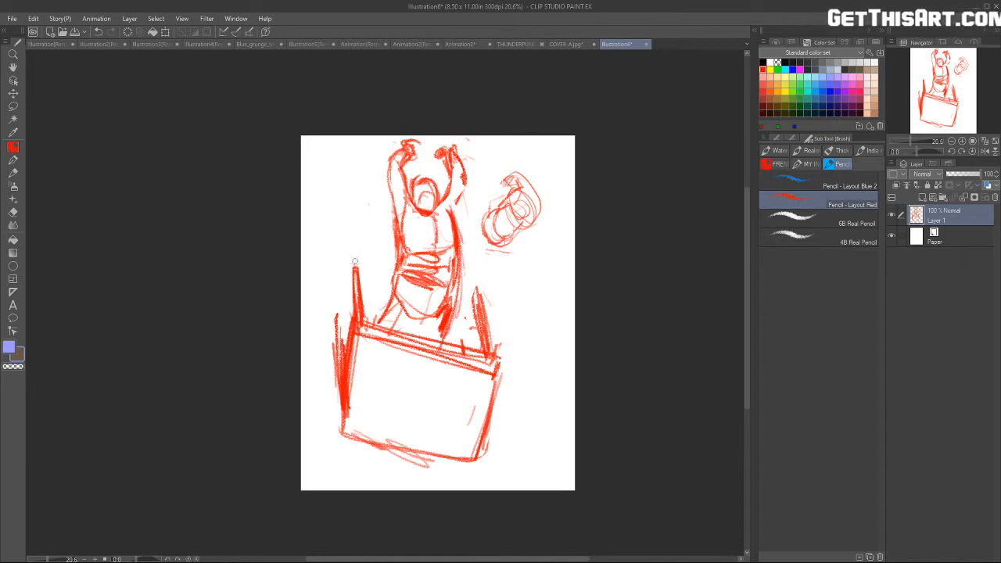
Step: Outline the box's left uprights and darken its upper edge, right post, lower right side and bottom edge
{"action": "left_click_drag", "start_coordinate": [352, 263], "coordinate": [339, 344]}
{"action": "left_click_drag", "start_coordinate": [334, 308], "coordinate": [338, 403]}
{"action": "left_click_drag", "start_coordinate": [375, 327], "coordinate": [485, 349]}
{"action": "left_click_drag", "start_coordinate": [473, 276], "coordinate": [490, 343]}
{"action": "left_click_drag", "start_coordinate": [488, 409], "coordinate": [475, 456]}
{"action": "left_click_drag", "start_coordinate": [336, 438], "coordinate": [462, 471]}
{"action": "left_click_drag", "start_coordinate": [490, 389], "coordinate": [472, 468]}
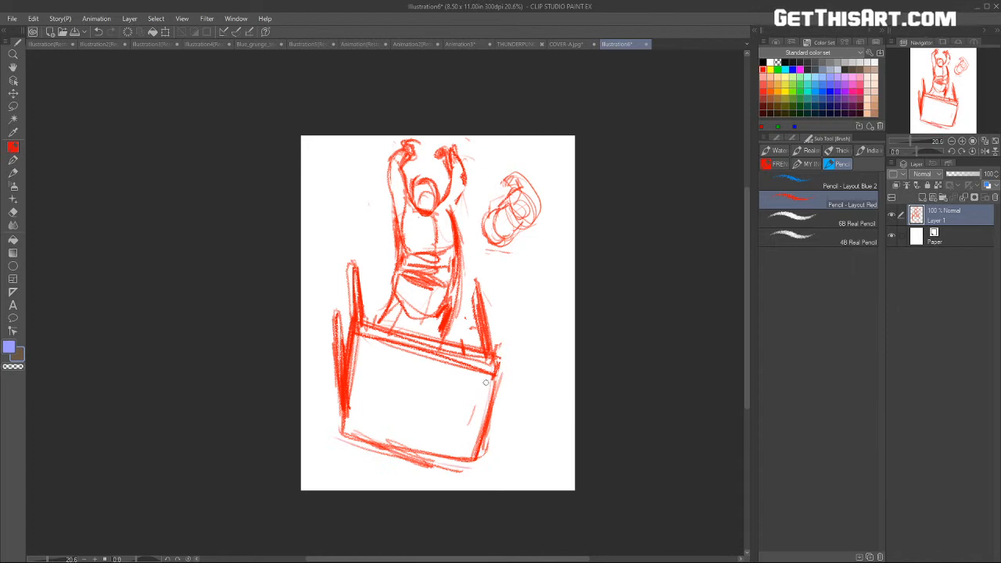
Step: Trim the inside of the box's top and left edges with the eraser, and redraw its left edge and right post
{"action": "key", "text": "e"}
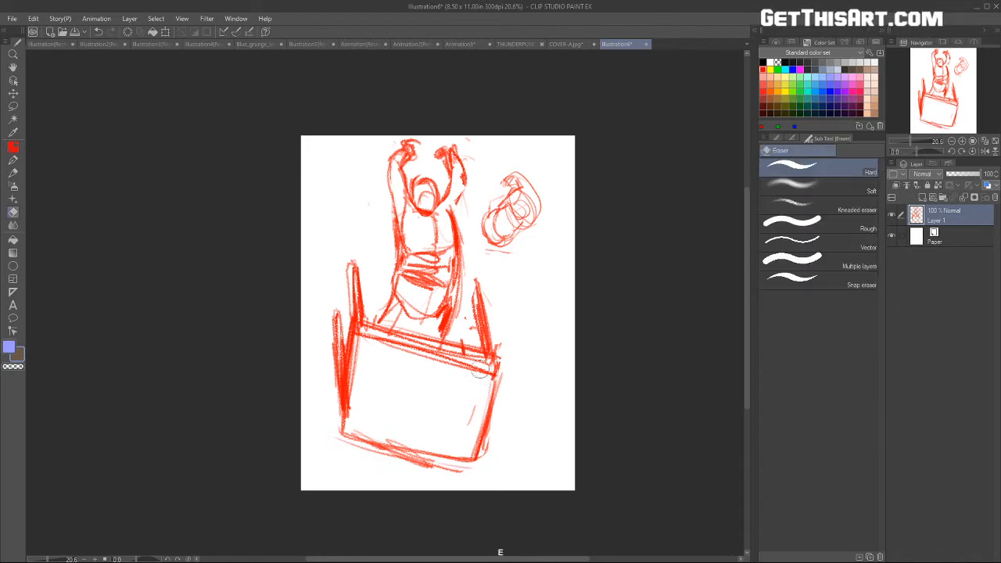
{"action": "left_click_drag", "start_coordinate": [397, 339], "coordinate": [474, 359]}
{"action": "mouse_move", "coordinate": [366, 332]}
{"action": "left_mouse_down"}
{"action": "mouse_move", "coordinate": [475, 358]}
{"action": "mouse_move", "coordinate": [425, 351]}
{"action": "left_mouse_up"}
{"action": "left_click_drag", "start_coordinate": [358, 356], "coordinate": [350, 411]}
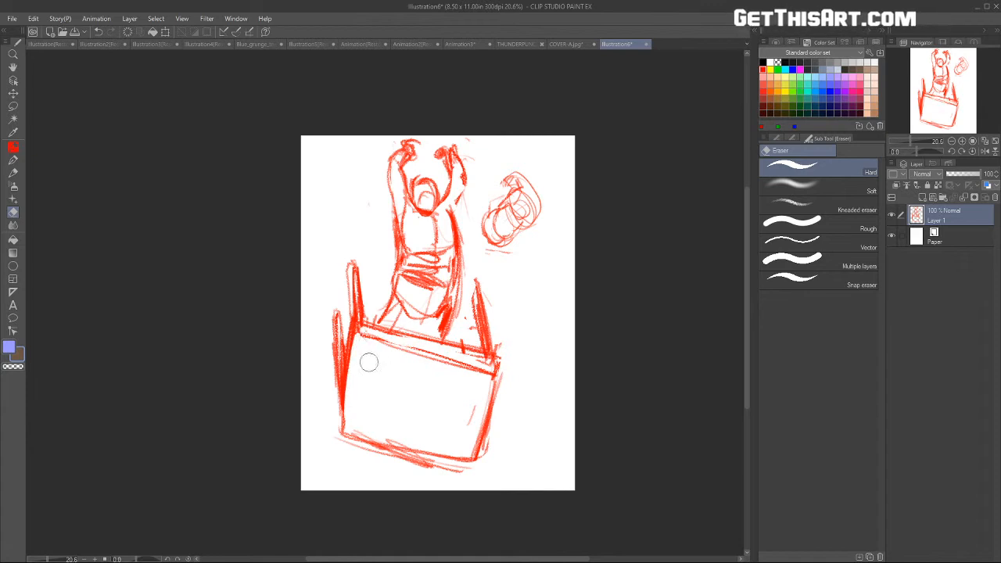
{"action": "key", "text": "b"}
{"action": "left_click_drag", "start_coordinate": [357, 337], "coordinate": [334, 418]}
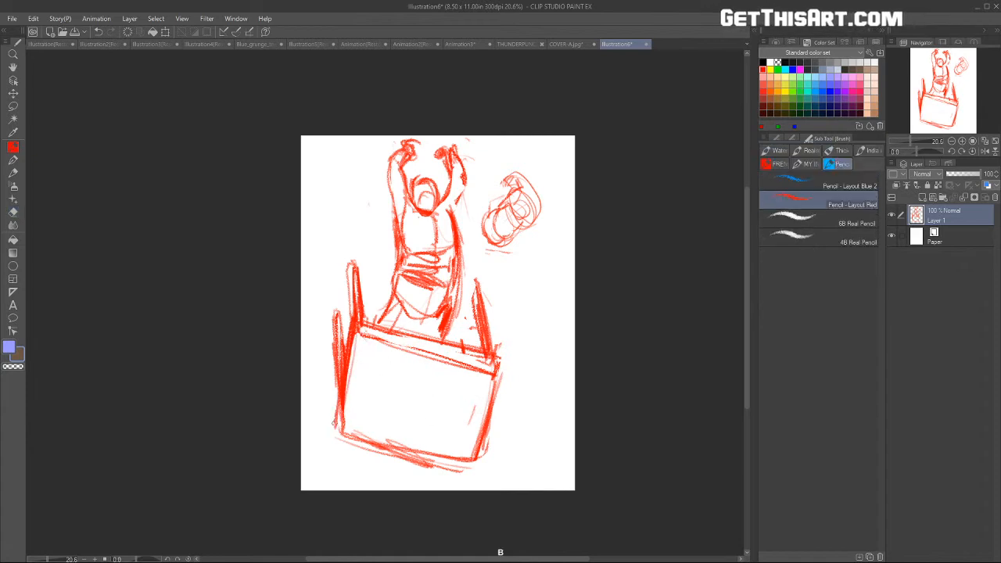
{"action": "left_click_drag", "start_coordinate": [471, 297], "coordinate": [482, 355]}
{"action": "left_click_drag", "start_coordinate": [485, 305], "coordinate": [497, 359]}
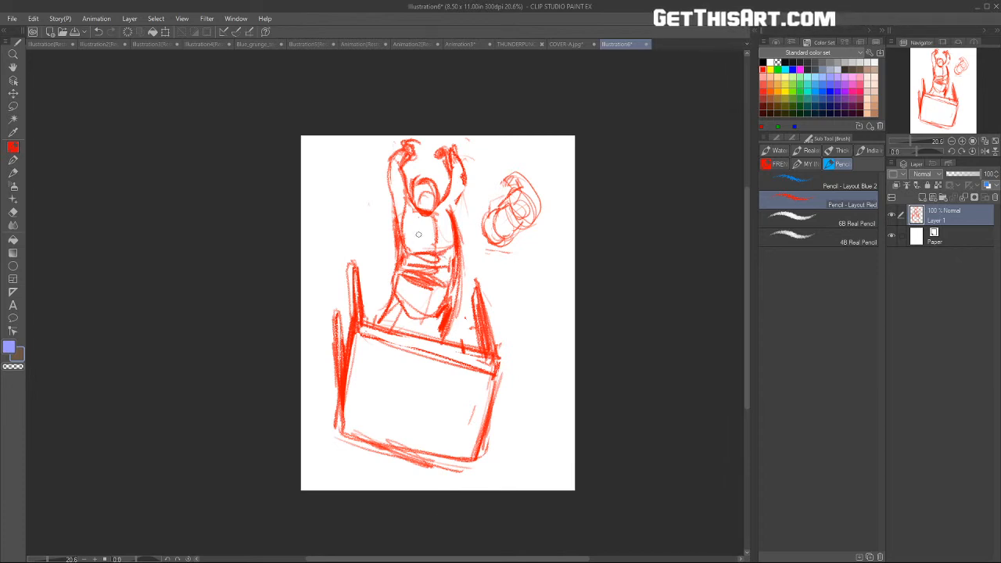
Step: Firm up the contours of the arms and torso, and erase the figure's waist, hips and legs above the box
{"action": "left_click_drag", "start_coordinate": [402, 186], "coordinate": [408, 233]}
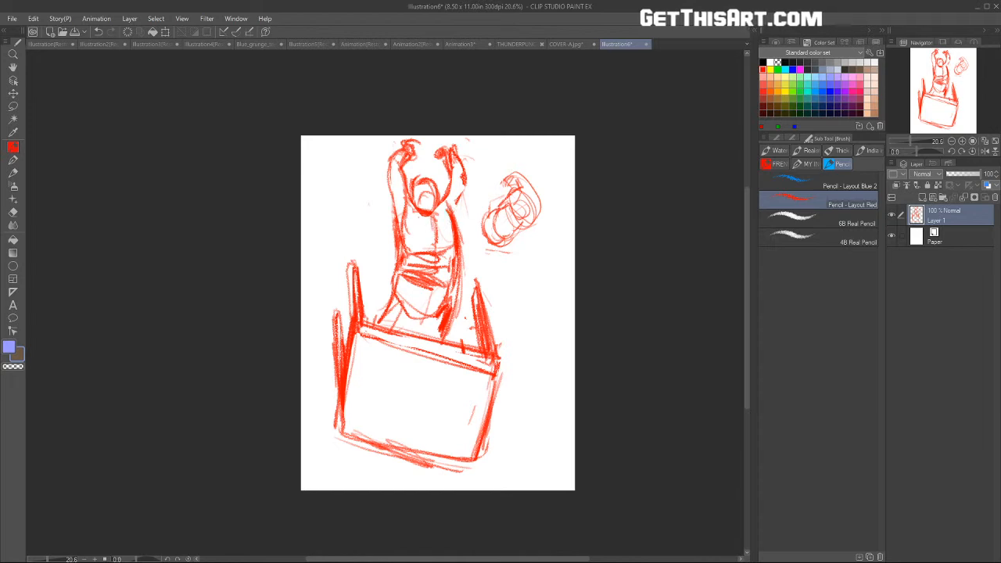
{"action": "left_click_drag", "start_coordinate": [452, 206], "coordinate": [465, 171]}
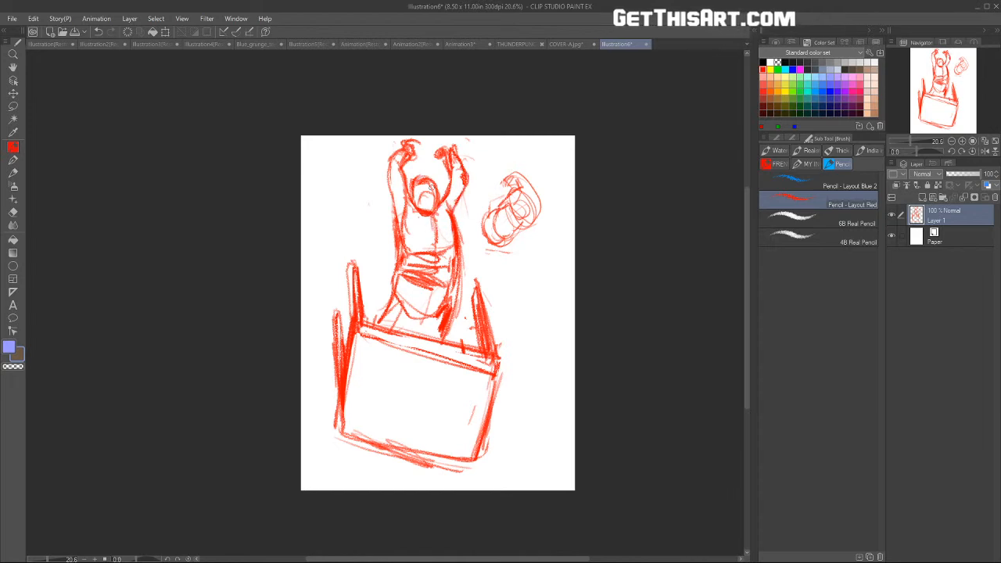
{"action": "mouse_move", "coordinate": [402, 223]}
{"action": "left_mouse_down"}
{"action": "mouse_move", "coordinate": [426, 249]}
{"action": "mouse_move", "coordinate": [429, 271]}
{"action": "mouse_move", "coordinate": [415, 267]}
{"action": "mouse_move", "coordinate": [411, 289]}
{"action": "mouse_move", "coordinate": [442, 269]}
{"action": "mouse_move", "coordinate": [429, 256]}
{"action": "mouse_move", "coordinate": [414, 307]}
{"action": "mouse_move", "coordinate": [433, 290]}
{"action": "mouse_move", "coordinate": [403, 300]}
{"action": "left_mouse_up"}
{"action": "key", "text": "e"}
{"action": "mouse_move", "coordinate": [415, 325]}
{"action": "left_mouse_down"}
{"action": "mouse_move", "coordinate": [453, 305]}
{"action": "mouse_move", "coordinate": [427, 268]}
{"action": "left_mouse_up"}
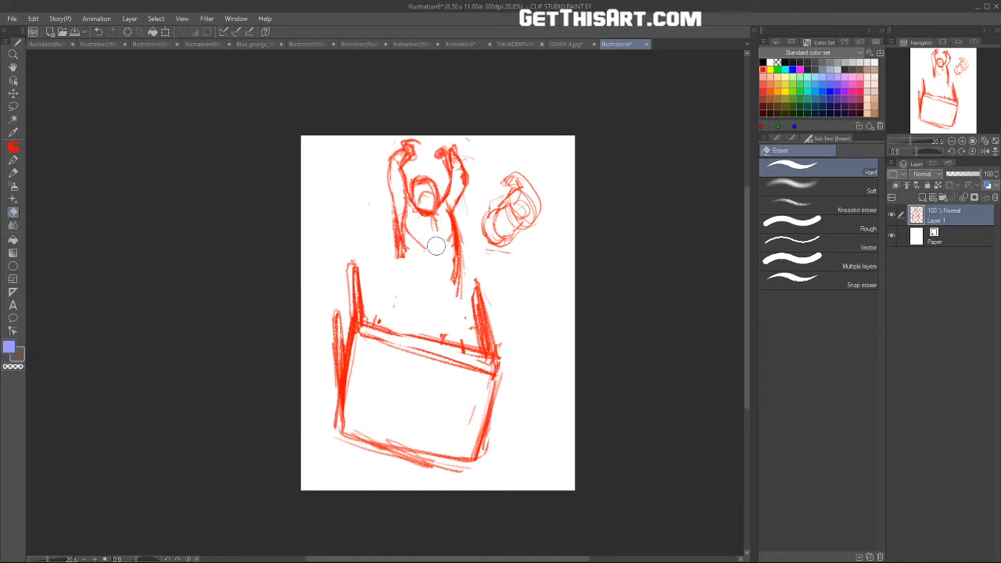
Step: Redraw the waist and hips with a left thigh line, and sketch a bent leg reaching over the box's right post
{"action": "left_click", "coordinate": [13, 147]}
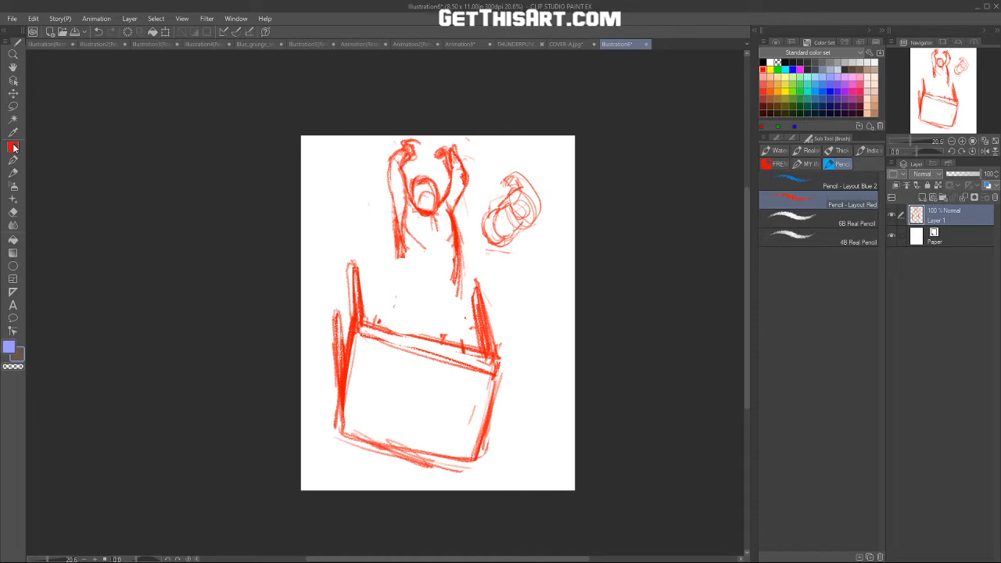
{"action": "left_click_drag", "start_coordinate": [439, 215], "coordinate": [437, 289]}
{"action": "left_click_drag", "start_coordinate": [453, 254], "coordinate": [433, 298]}
{"action": "left_click_drag", "start_coordinate": [399, 251], "coordinate": [364, 305]}
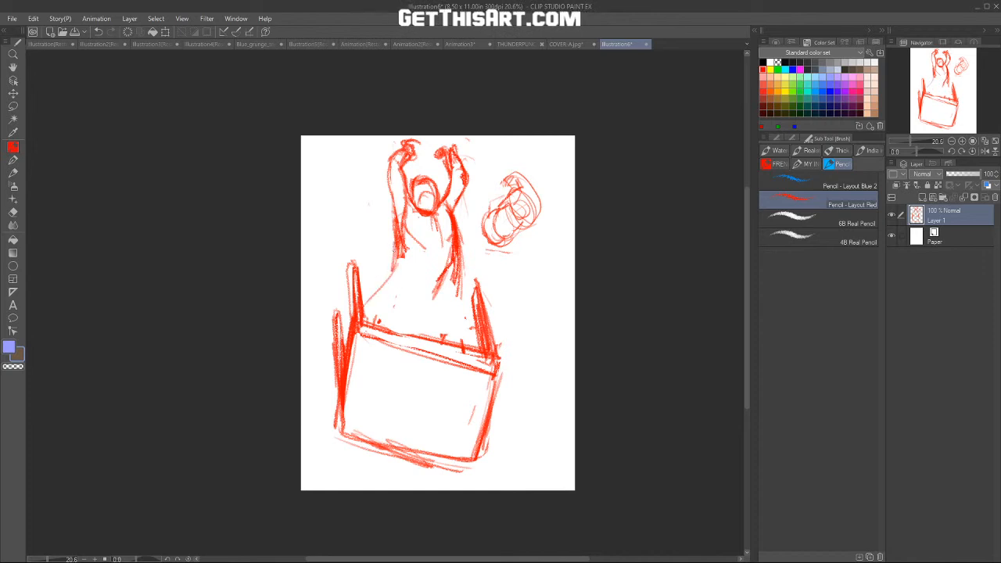
{"action": "left_click_drag", "start_coordinate": [474, 283], "coordinate": [515, 357]}
{"action": "left_click_drag", "start_coordinate": [484, 301], "coordinate": [514, 356]}
{"action": "mouse_move", "coordinate": [461, 289]}
{"action": "left_mouse_down"}
{"action": "mouse_move", "coordinate": [516, 357]}
{"action": "mouse_move", "coordinate": [421, 287]}
{"action": "left_mouse_up"}
{"action": "left_click_drag", "start_coordinate": [404, 251], "coordinate": [406, 269]}
{"action": "left_click_drag", "start_coordinate": [405, 247], "coordinate": [399, 297]}
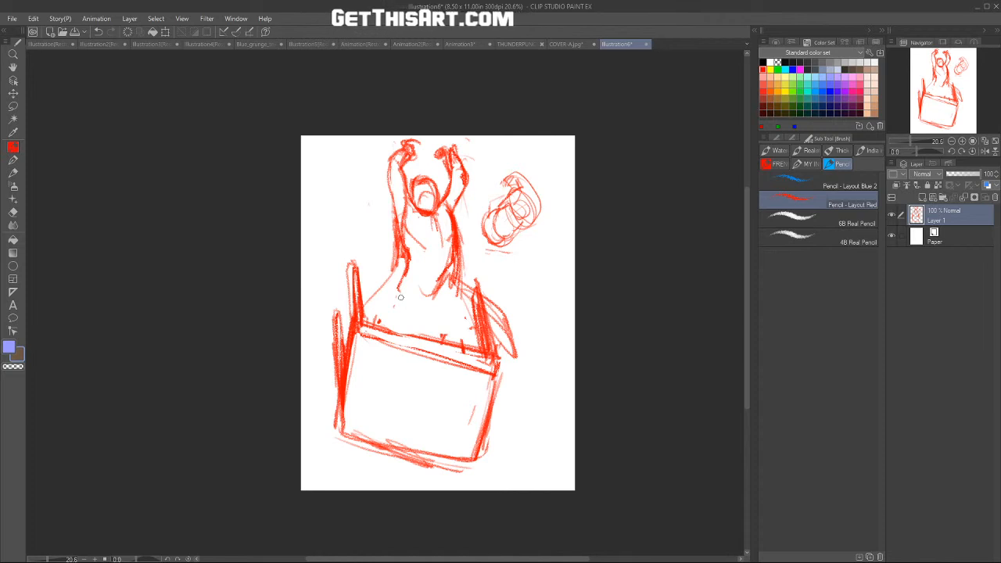
Step: Erase the left thigh line, the outer strokes of the box's left uprights and most of the bent right leg
{"action": "left_click_drag", "start_coordinate": [746, 217], "coordinate": [743, 218]}
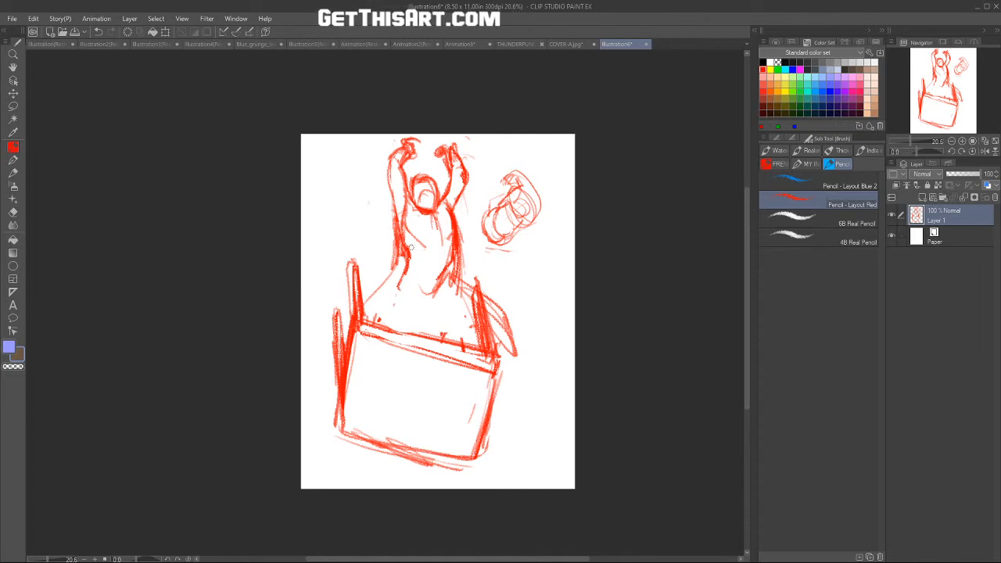
{"action": "key", "text": "e"}
{"action": "mouse_move", "coordinate": [381, 292]}
{"action": "left_mouse_down"}
{"action": "mouse_move", "coordinate": [369, 306]}
{"action": "mouse_move", "coordinate": [349, 255]}
{"action": "mouse_move", "coordinate": [352, 273]}
{"action": "left_mouse_up"}
{"action": "mouse_move", "coordinate": [338, 311]}
{"action": "left_mouse_down"}
{"action": "mouse_move", "coordinate": [334, 347]}
{"action": "mouse_move", "coordinate": [348, 318]}
{"action": "mouse_move", "coordinate": [338, 402]}
{"action": "left_mouse_up"}
{"action": "left_click_drag", "start_coordinate": [492, 309], "coordinate": [506, 348]}
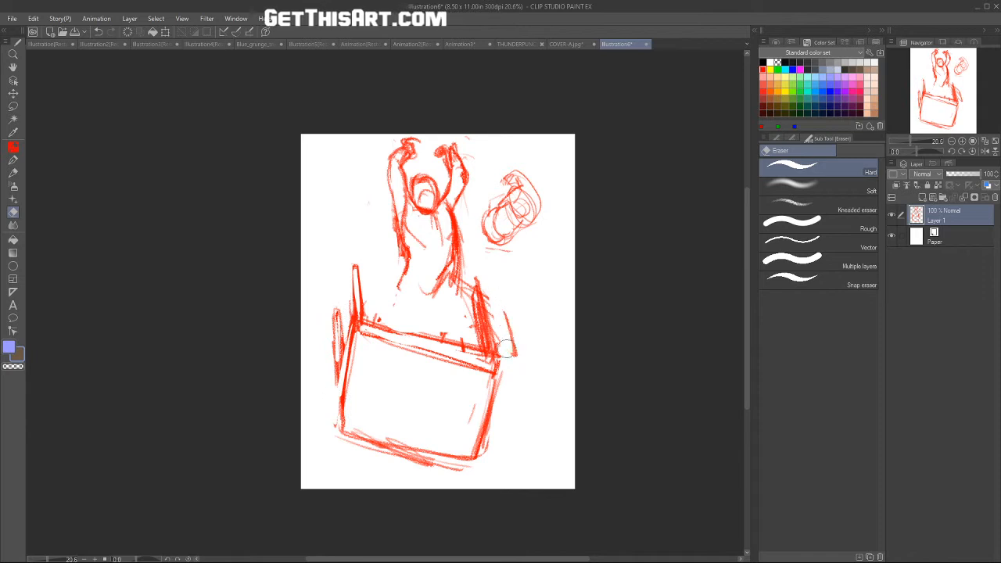
Step: Sketch the abdomen and left hip, and restate the two uprights on the box's left side
{"action": "key", "text": "b"}
{"action": "mouse_move", "coordinate": [436, 257]}
{"action": "left_mouse_down"}
{"action": "mouse_move", "coordinate": [422, 275]}
{"action": "mouse_move", "coordinate": [447, 261]}
{"action": "mouse_move", "coordinate": [447, 288]}
{"action": "left_mouse_up"}
{"action": "mouse_move", "coordinate": [399, 264]}
{"action": "left_mouse_down"}
{"action": "mouse_move", "coordinate": [391, 290]}
{"action": "mouse_move", "coordinate": [403, 303]}
{"action": "left_mouse_up"}
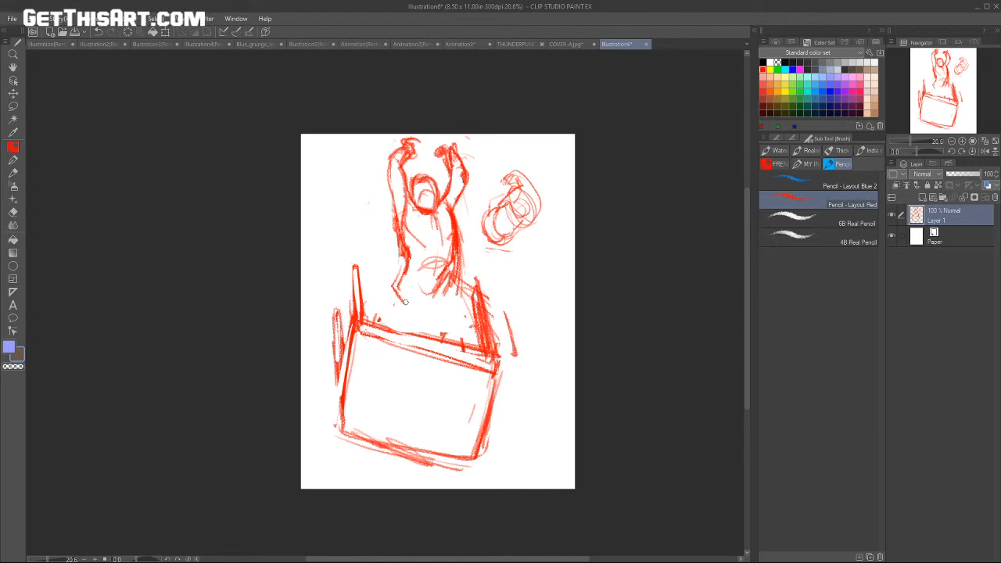
{"action": "left_click_drag", "start_coordinate": [350, 267], "coordinate": [336, 364]}
{"action": "left_click_drag", "start_coordinate": [336, 327], "coordinate": [340, 408]}
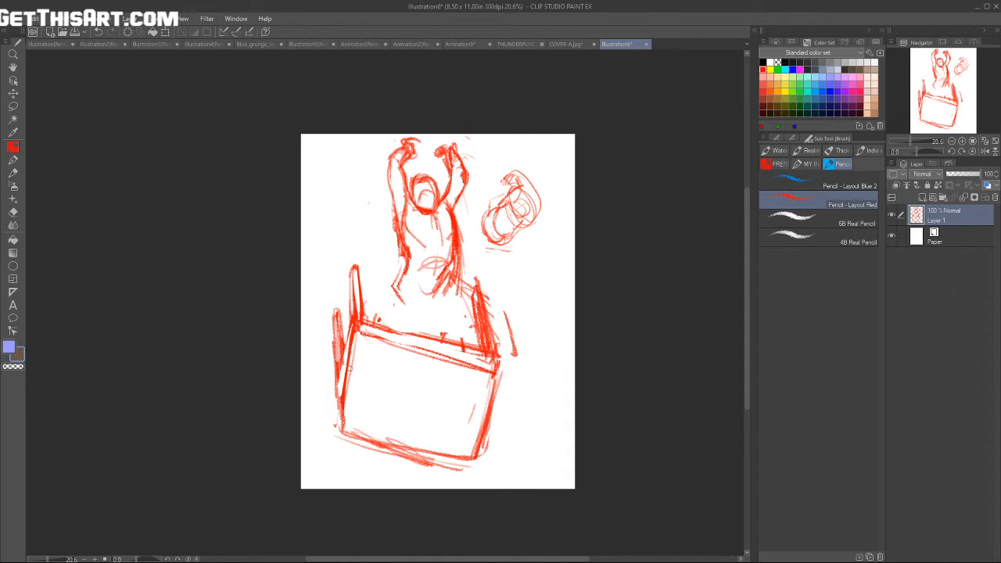
Step: Sketch both legs spread and bent over the box's sides, with the right lower leg and foot hanging beside its right edge
{"action": "mouse_move", "coordinate": [469, 286]}
{"action": "left_mouse_down"}
{"action": "mouse_move", "coordinate": [525, 319]}
{"action": "mouse_move", "coordinate": [516, 361]}
{"action": "left_mouse_up"}
{"action": "mouse_move", "coordinate": [400, 271]}
{"action": "left_mouse_down"}
{"action": "mouse_move", "coordinate": [375, 292]}
{"action": "mouse_move", "coordinate": [449, 308]}
{"action": "mouse_move", "coordinate": [396, 324]}
{"action": "left_mouse_up"}
{"action": "left_click_drag", "start_coordinate": [401, 288], "coordinate": [412, 317]}
{"action": "mouse_move", "coordinate": [404, 268]}
{"action": "left_mouse_down"}
{"action": "mouse_move", "coordinate": [396, 308]}
{"action": "mouse_move", "coordinate": [445, 281]}
{"action": "mouse_move", "coordinate": [443, 307]}
{"action": "left_mouse_up"}
{"action": "mouse_move", "coordinate": [402, 289]}
{"action": "left_mouse_down"}
{"action": "mouse_move", "coordinate": [401, 316]}
{"action": "mouse_move", "coordinate": [336, 375]}
{"action": "left_mouse_up"}
{"action": "left_click_drag", "start_coordinate": [510, 320], "coordinate": [505, 336]}
{"action": "mouse_move", "coordinate": [471, 283]}
{"action": "left_mouse_down"}
{"action": "mouse_move", "coordinate": [457, 313]}
{"action": "mouse_move", "coordinate": [516, 375]}
{"action": "left_mouse_up"}
{"action": "left_click_drag", "start_coordinate": [517, 371], "coordinate": [491, 427]}
{"action": "mouse_move", "coordinate": [463, 300]}
{"action": "left_mouse_down"}
{"action": "mouse_move", "coordinate": [434, 307]}
{"action": "mouse_move", "coordinate": [466, 342]}
{"action": "mouse_move", "coordinate": [474, 314]}
{"action": "left_mouse_up"}
{"action": "left_click_drag", "start_coordinate": [491, 325], "coordinate": [516, 370]}
Step: Add the pelvis between the legs and darken both sides of the waist
{"action": "left_click_drag", "start_coordinate": [435, 310], "coordinate": [413, 321]}
{"action": "left_click_drag", "start_coordinate": [458, 255], "coordinate": [439, 312]}
{"action": "left_click_drag", "start_coordinate": [410, 248], "coordinate": [403, 275]}
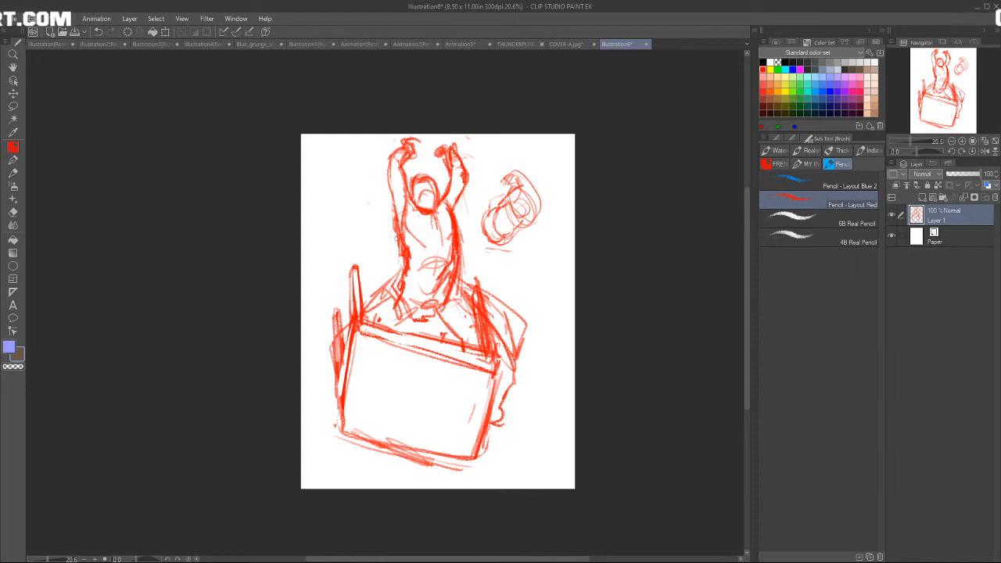
Step: Clean up and redraw the figure's left hip and thigh, and darken the face shape inside the head
{"action": "key", "text": "e"}
{"action": "mouse_move", "coordinate": [383, 297]}
{"action": "left_mouse_down"}
{"action": "mouse_move", "coordinate": [395, 312]}
{"action": "mouse_move", "coordinate": [403, 291]}
{"action": "mouse_move", "coordinate": [416, 312]}
{"action": "mouse_move", "coordinate": [372, 314]}
{"action": "left_mouse_up"}
{"action": "key", "text": "b"}
{"action": "left_click_drag", "start_coordinate": [397, 273], "coordinate": [382, 302]}
{"action": "mouse_move", "coordinate": [420, 199]}
{"action": "left_mouse_down"}
{"action": "mouse_move", "coordinate": [432, 205]}
{"action": "mouse_move", "coordinate": [424, 210]}
{"action": "mouse_move", "coordinate": [431, 187]}
{"action": "mouse_move", "coordinate": [420, 181]}
{"action": "mouse_move", "coordinate": [433, 184]}
{"action": "mouse_move", "coordinate": [423, 188]}
{"action": "left_mouse_up"}
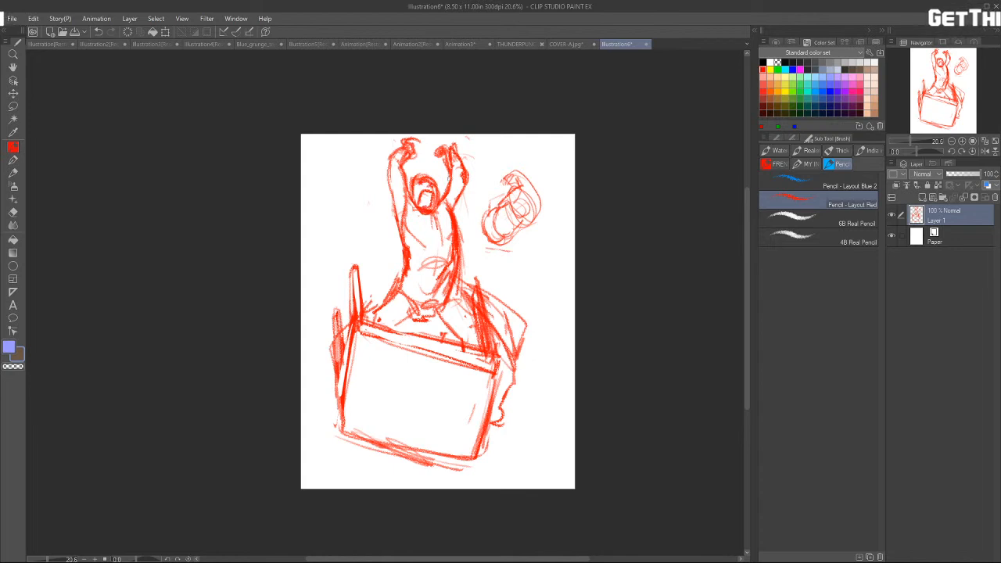
Step: Erase the pelvis and both spread legs around the box's upper edge and right side
{"action": "key", "text": "e"}
{"action": "mouse_move", "coordinate": [457, 295]}
{"action": "left_mouse_down"}
{"action": "mouse_move", "coordinate": [410, 305]}
{"action": "mouse_move", "coordinate": [397, 287]}
{"action": "mouse_move", "coordinate": [373, 314]}
{"action": "mouse_move", "coordinate": [340, 325]}
{"action": "left_mouse_up"}
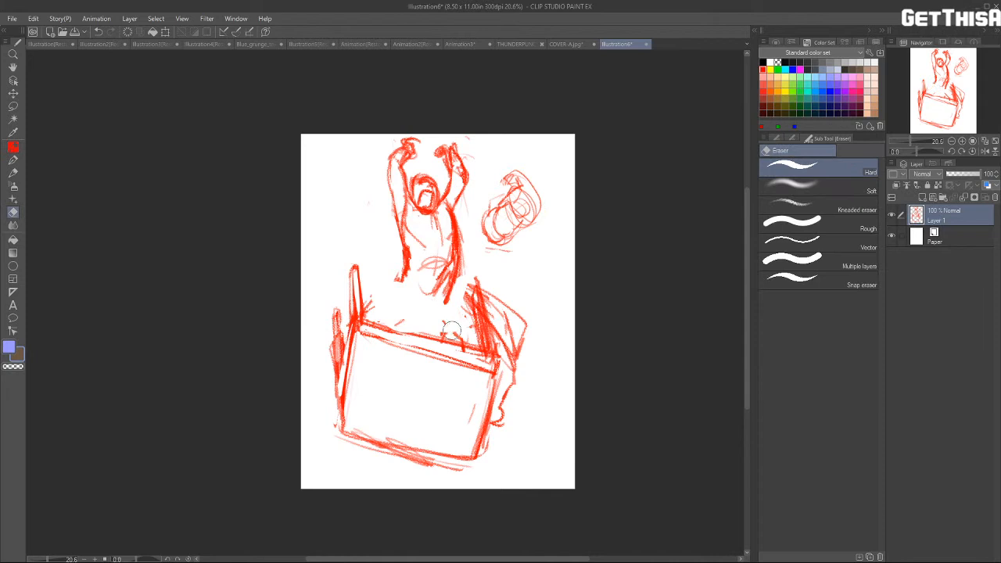
{"action": "left_click_drag", "start_coordinate": [448, 323], "coordinate": [460, 273]}
{"action": "mouse_move", "coordinate": [493, 305]}
{"action": "left_mouse_down"}
{"action": "mouse_move", "coordinate": [508, 360]}
{"action": "mouse_move", "coordinate": [496, 424]}
{"action": "mouse_move", "coordinate": [504, 402]}
{"action": "left_mouse_up"}
Step: Sketch a waistline and straighter legs descending into the box, and darken the lower curve of the small side sketch
{"action": "key", "text": "b"}
{"action": "mouse_move", "coordinate": [440, 265]}
{"action": "left_mouse_down"}
{"action": "mouse_move", "coordinate": [454, 289]}
{"action": "mouse_move", "coordinate": [400, 280]}
{"action": "mouse_move", "coordinate": [386, 316]}
{"action": "left_mouse_up"}
{"action": "left_click_drag", "start_coordinate": [455, 289], "coordinate": [439, 335]}
{"action": "left_click_drag", "start_coordinate": [396, 284], "coordinate": [376, 317]}
{"action": "left_click_drag", "start_coordinate": [369, 251], "coordinate": [394, 246]}
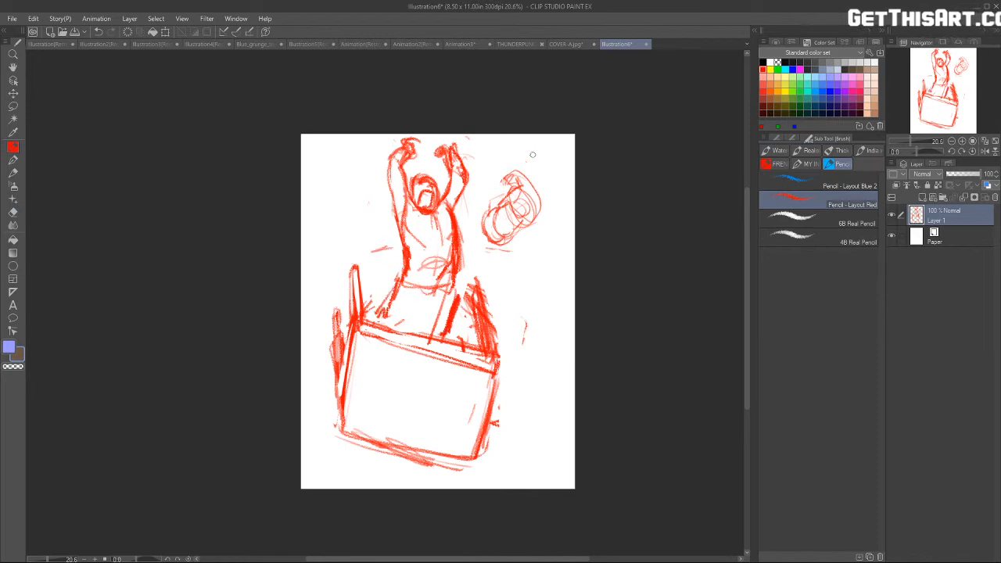
{"action": "left_click_drag", "start_coordinate": [504, 212], "coordinate": [495, 220]}
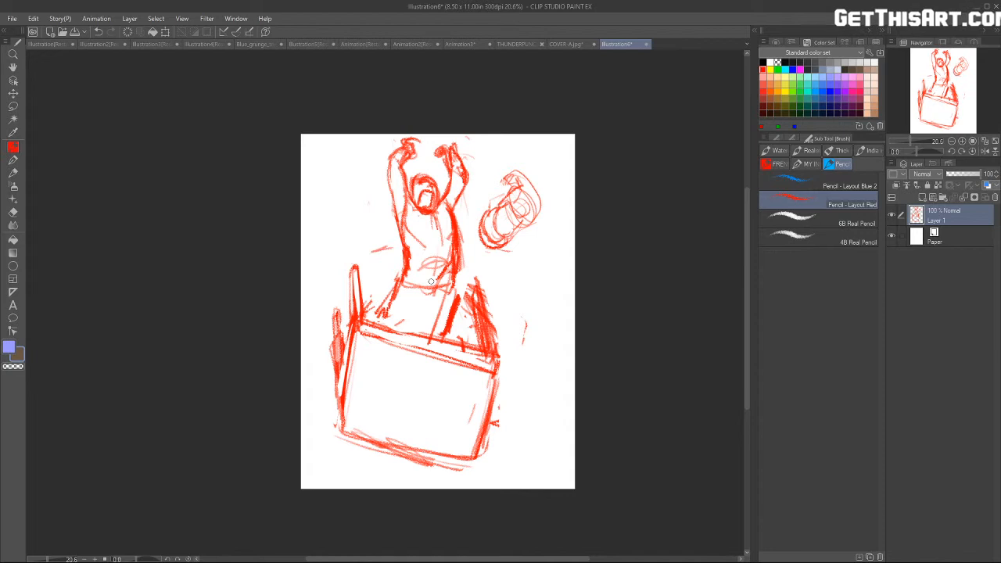
Step: Add a new layer and make a light diagonal stroke left of the figure with Pencil - Layout Blue 2
{"action": "left_click", "coordinate": [930, 195]}
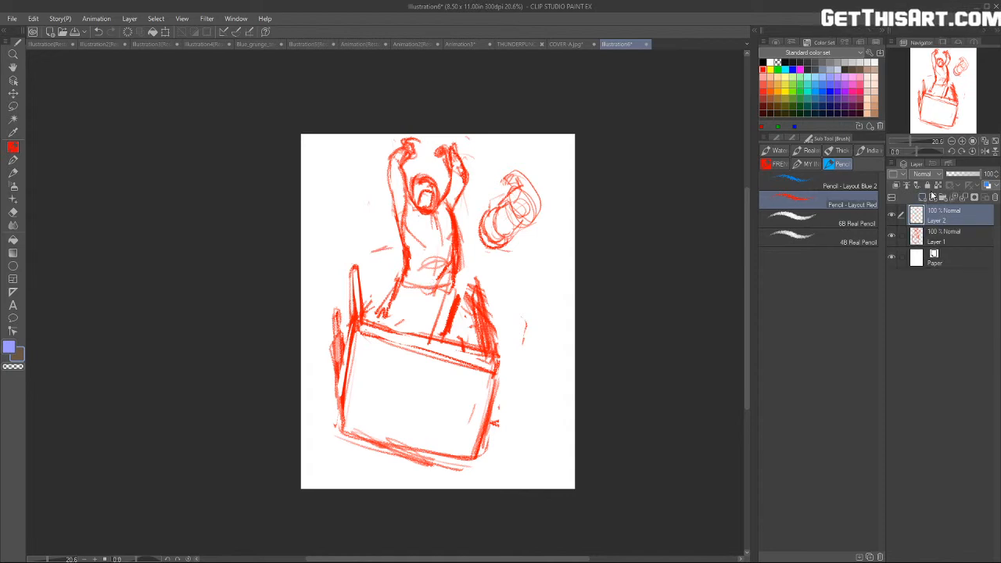
{"action": "left_click_drag", "start_coordinate": [322, 263], "coordinate": [361, 222]}
{"action": "key", "text": "ctrl+z"}
{"action": "left_click", "coordinate": [825, 182]}
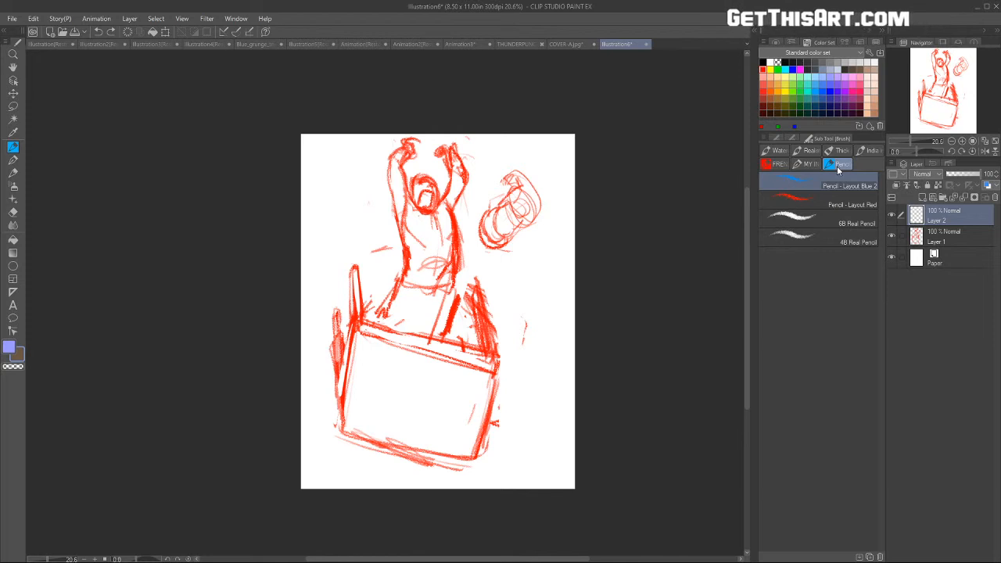
{"action": "left_click_drag", "start_coordinate": [329, 244], "coordinate": [354, 215]}
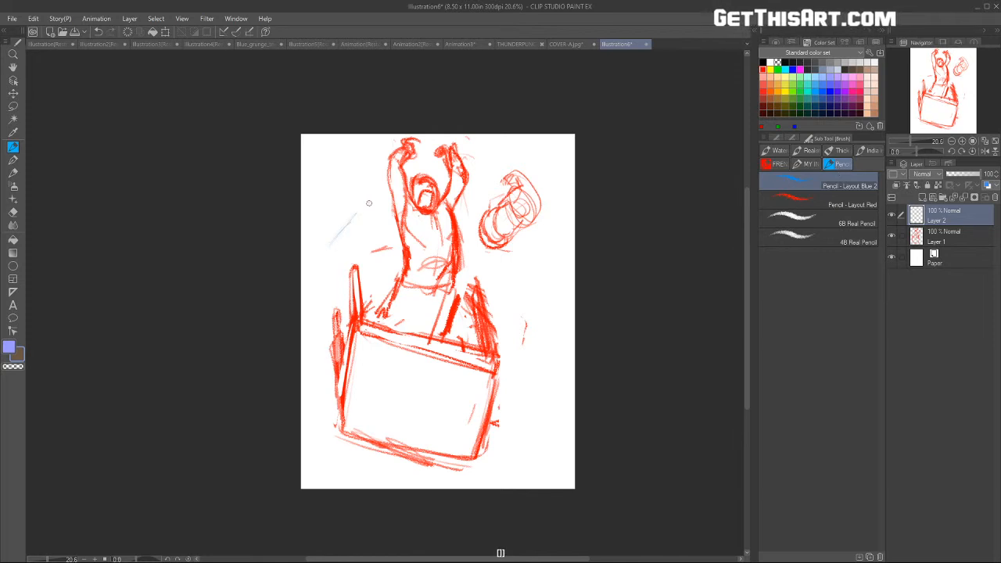
Step: Draw a tilted blue rectangular panel with a crossing grid over the box's upper right corner and the figure's leg
{"action": "left_click_drag", "start_coordinate": [521, 285], "coordinate": [525, 375]}
{"action": "left_click_drag", "start_coordinate": [522, 311], "coordinate": [526, 377]}
{"action": "mouse_move", "coordinate": [544, 296]}
{"action": "left_mouse_down"}
{"action": "mouse_move", "coordinate": [469, 278]}
{"action": "mouse_move", "coordinate": [431, 322]}
{"action": "mouse_move", "coordinate": [511, 332]}
{"action": "mouse_move", "coordinate": [547, 317]}
{"action": "left_mouse_up"}
{"action": "mouse_move", "coordinate": [446, 367]}
{"action": "left_mouse_down"}
{"action": "mouse_move", "coordinate": [550, 323]}
{"action": "mouse_move", "coordinate": [419, 306]}
{"action": "left_mouse_up"}
{"action": "mouse_move", "coordinate": [419, 306]}
{"action": "left_mouse_down"}
{"action": "mouse_move", "coordinate": [512, 267]}
{"action": "mouse_move", "coordinate": [559, 320]}
{"action": "left_mouse_up"}
{"action": "mouse_move", "coordinate": [450, 305]}
{"action": "left_mouse_down"}
{"action": "mouse_move", "coordinate": [429, 338]}
{"action": "mouse_move", "coordinate": [477, 342]}
{"action": "left_mouse_up"}
{"action": "mouse_move", "coordinate": [466, 285]}
{"action": "left_mouse_down"}
{"action": "mouse_move", "coordinate": [506, 336]}
{"action": "mouse_move", "coordinate": [529, 322]}
{"action": "left_mouse_up"}
{"action": "left_click_drag", "start_coordinate": [429, 317], "coordinate": [509, 272]}
{"action": "left_click_drag", "start_coordinate": [451, 325], "coordinate": [523, 290]}
{"action": "left_click_drag", "start_coordinate": [464, 342], "coordinate": [518, 317]}
{"action": "left_click_drag", "start_coordinate": [515, 322], "coordinate": [536, 311]}
{"action": "left_click_drag", "start_coordinate": [491, 338], "coordinate": [528, 318]}
{"action": "left_click_drag", "start_coordinate": [535, 319], "coordinate": [543, 314]}
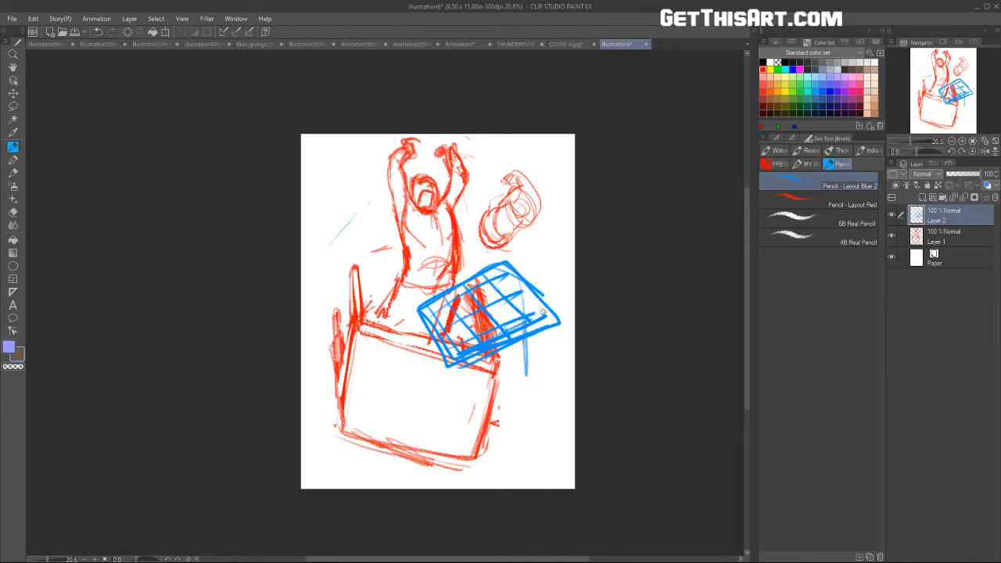
Step: Draw small blue debris chips and a tilted block left of the figure, and thicken the gridded panel's lower edge
{"action": "mouse_move", "coordinate": [358, 214]}
{"action": "left_mouse_down"}
{"action": "mouse_move", "coordinate": [353, 225]}
{"action": "mouse_move", "coordinate": [351, 211]}
{"action": "left_mouse_up"}
{"action": "left_click_drag", "start_coordinate": [321, 252], "coordinate": [332, 261]}
{"action": "left_click_drag", "start_coordinate": [319, 205], "coordinate": [356, 165]}
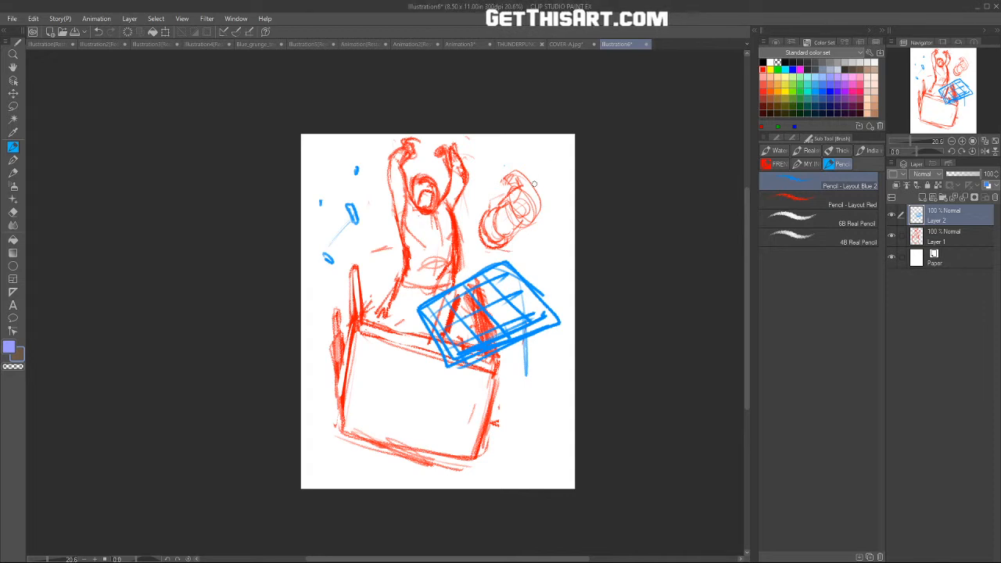
{"action": "mouse_move", "coordinate": [448, 364]}
{"action": "left_mouse_down"}
{"action": "mouse_move", "coordinate": [452, 374]}
{"action": "mouse_move", "coordinate": [465, 367]}
{"action": "left_mouse_up"}
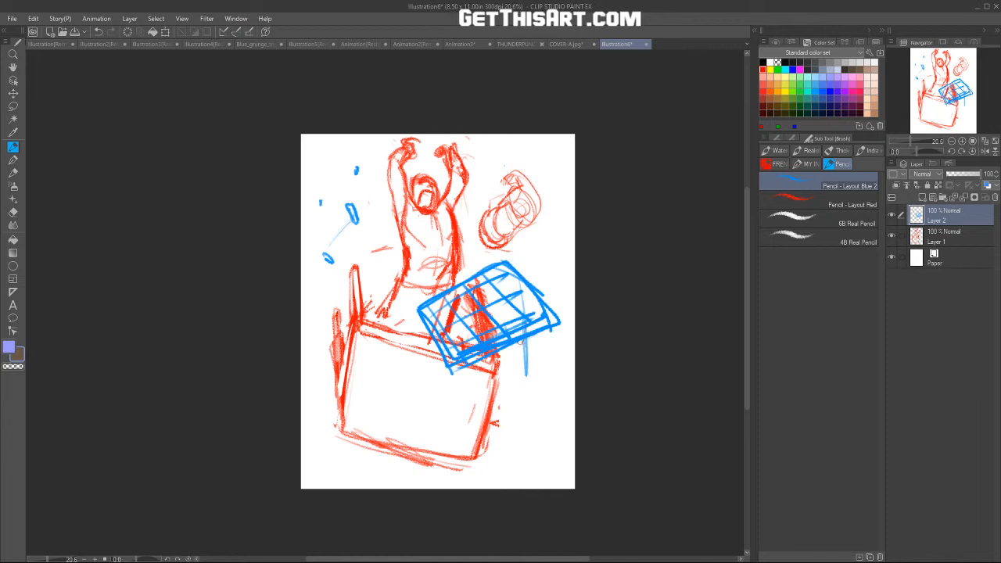
{"action": "mouse_move", "coordinate": [346, 208]}
{"action": "left_mouse_down"}
{"action": "mouse_move", "coordinate": [360, 223]}
{"action": "mouse_move", "coordinate": [353, 208]}
{"action": "mouse_move", "coordinate": [320, 193]}
{"action": "mouse_move", "coordinate": [321, 205]}
{"action": "mouse_move", "coordinate": [321, 189]}
{"action": "mouse_move", "coordinate": [323, 205]}
{"action": "left_mouse_up"}
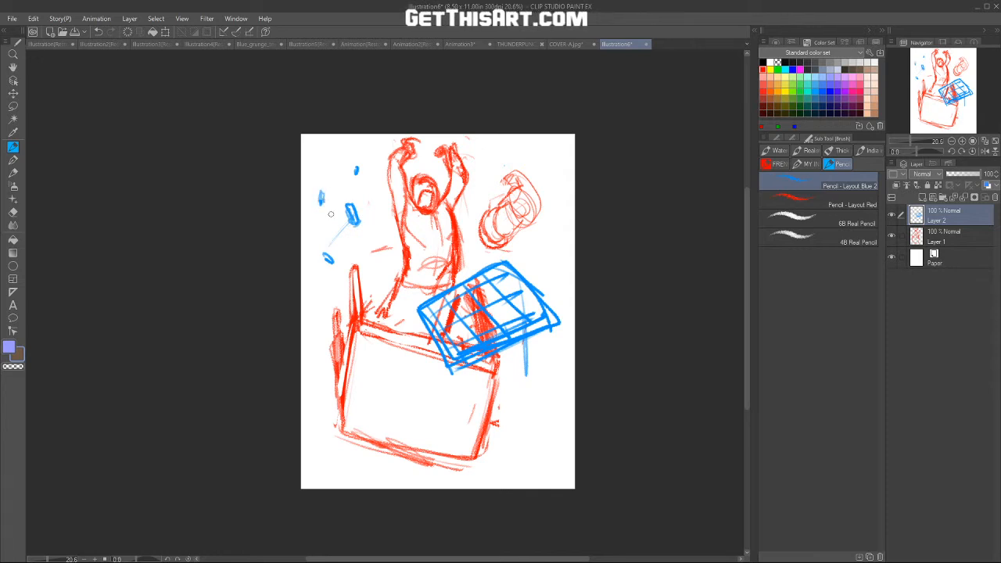
{"action": "mouse_move", "coordinate": [329, 295]}
{"action": "left_mouse_down"}
{"action": "mouse_move", "coordinate": [312, 306]}
{"action": "mouse_move", "coordinate": [346, 292]}
{"action": "mouse_move", "coordinate": [311, 312]}
{"action": "mouse_move", "coordinate": [355, 289]}
{"action": "mouse_move", "coordinate": [320, 322]}
{"action": "left_mouse_up"}
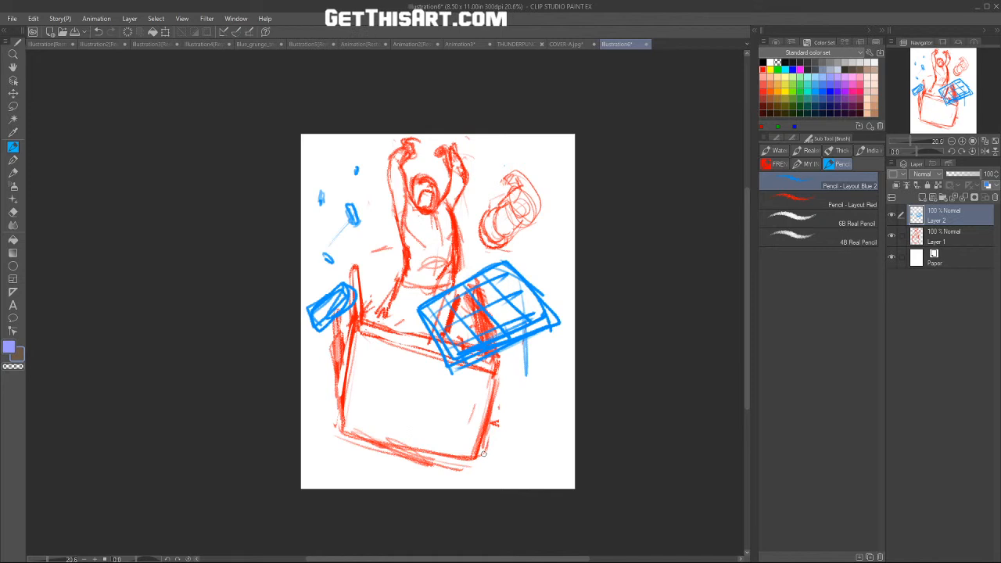
{"action": "left_click_drag", "start_coordinate": [512, 453], "coordinate": [512, 443]}
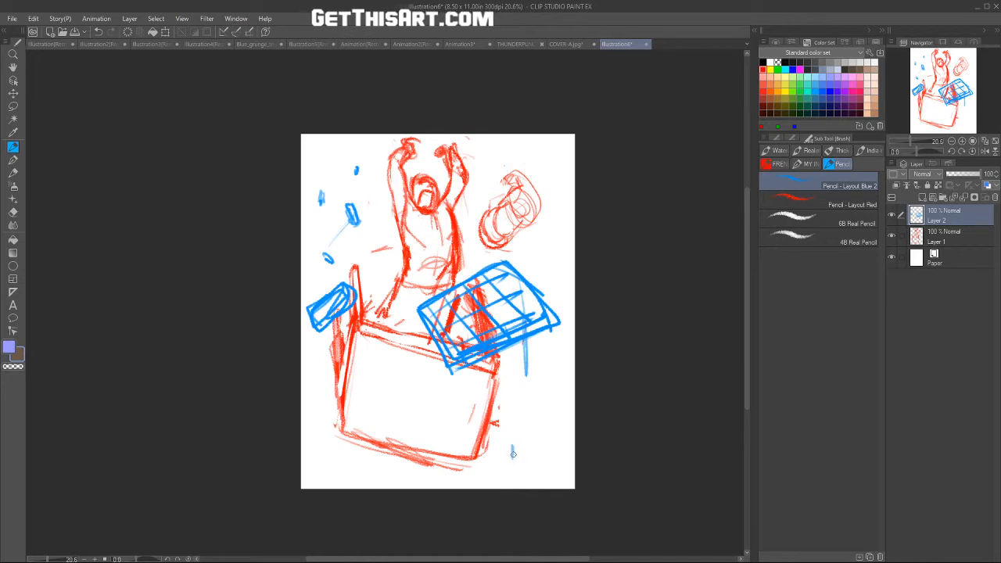
{"action": "left_click_drag", "start_coordinate": [342, 459], "coordinate": [333, 466]}
{"action": "key", "text": "ctrl+z"}
{"action": "key", "text": "ctrl+z"}
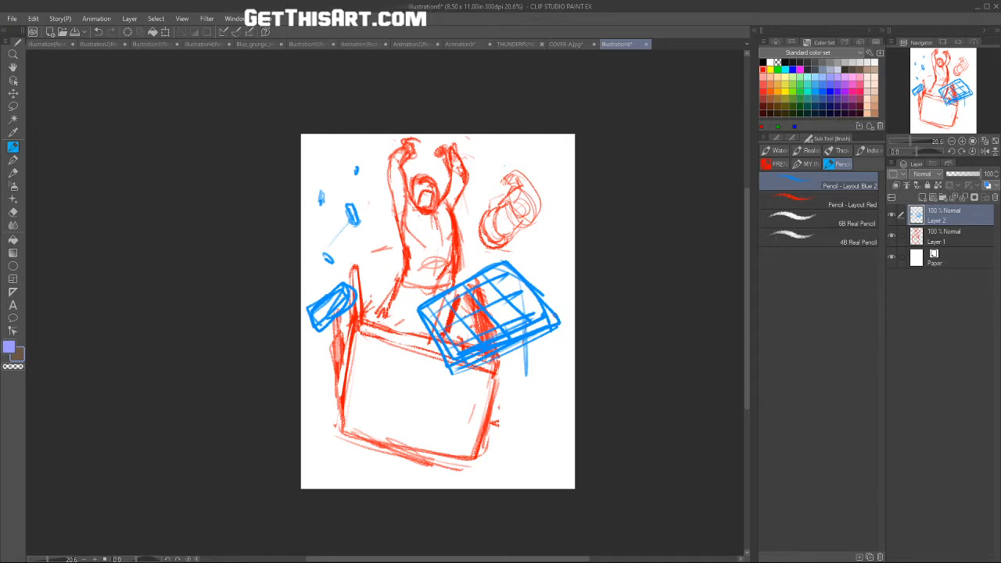
Step: Scale down the drawings on Layer 1 and Layer 2 together and centre them on the page with a margin around them
{"action": "left_click", "coordinate": [965, 242], "text": "ctrl"}
{"action": "key", "text": "ctrl+t"}
{"action": "left_click_drag", "start_coordinate": [560, 133], "coordinate": [509, 203]}
{"action": "left_click_drag", "start_coordinate": [483, 253], "coordinate": [508, 226]}
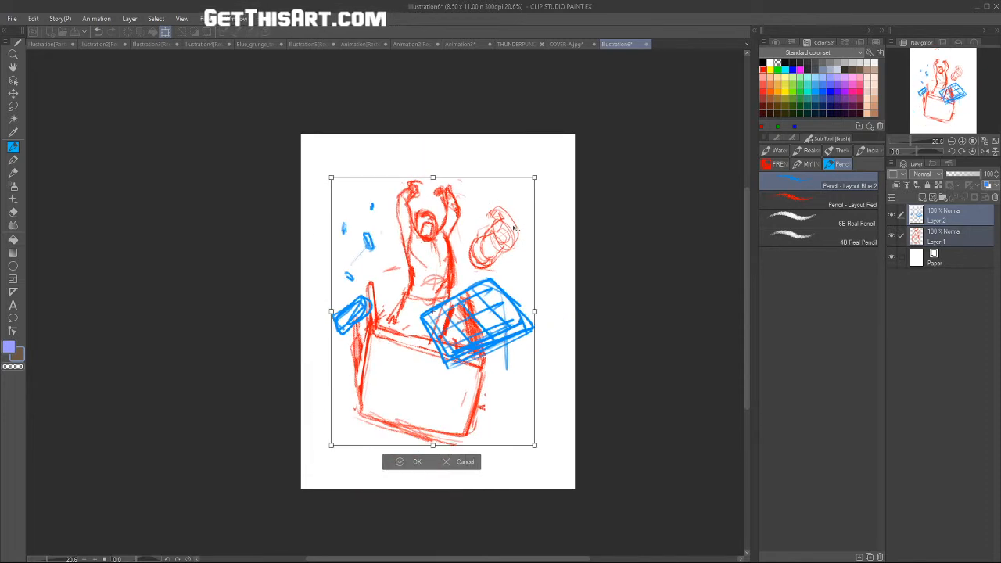
{"action": "left_click", "coordinate": [429, 464]}
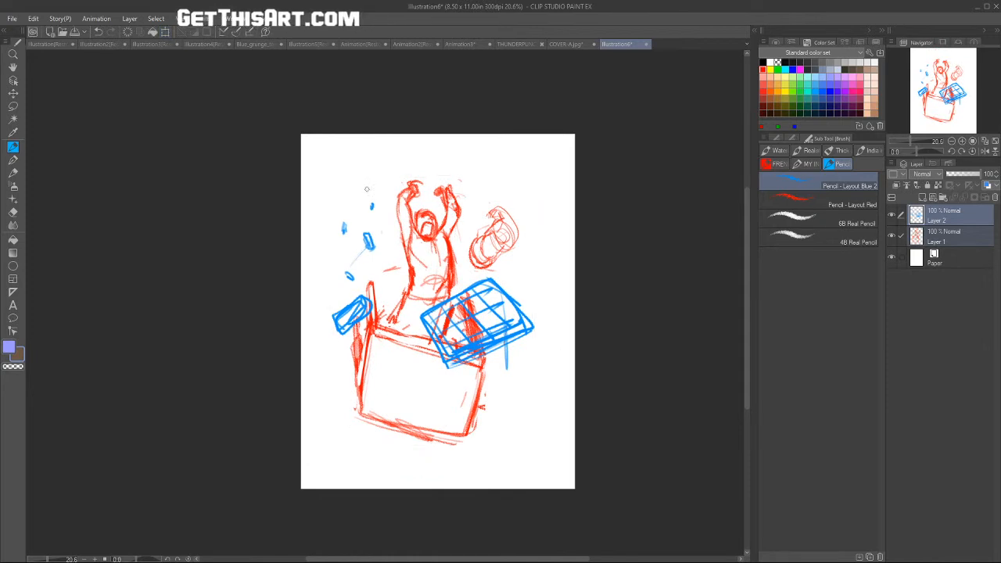
Step: Draw segmented flying objects at the page's upper left and beside the box's lower right, plus a large curved shape over the small side sketch
{"action": "mouse_move", "coordinate": [350, 186]}
{"action": "left_mouse_down"}
{"action": "mouse_move", "coordinate": [348, 149]}
{"action": "mouse_move", "coordinate": [345, 164]}
{"action": "mouse_move", "coordinate": [331, 147]}
{"action": "mouse_move", "coordinate": [349, 180]}
{"action": "mouse_move", "coordinate": [361, 173]}
{"action": "mouse_move", "coordinate": [359, 201]}
{"action": "mouse_move", "coordinate": [375, 182]}
{"action": "mouse_move", "coordinate": [358, 211]}
{"action": "mouse_move", "coordinate": [356, 176]}
{"action": "mouse_move", "coordinate": [336, 148]}
{"action": "left_mouse_up"}
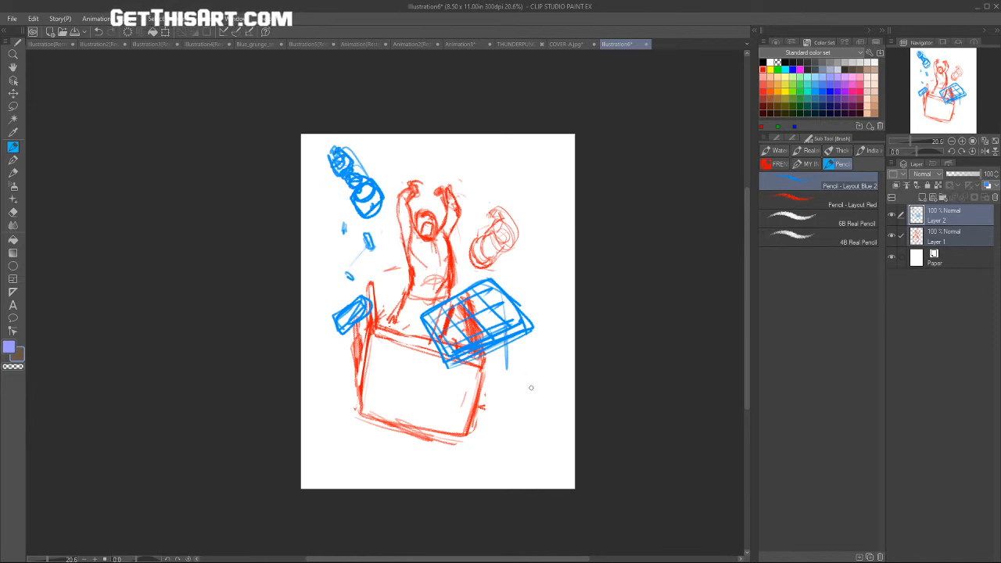
{"action": "mouse_move", "coordinate": [510, 401]}
{"action": "left_mouse_down"}
{"action": "mouse_move", "coordinate": [517, 414]}
{"action": "mouse_move", "coordinate": [539, 387]}
{"action": "mouse_move", "coordinate": [551, 398]}
{"action": "mouse_move", "coordinate": [539, 385]}
{"action": "mouse_move", "coordinate": [553, 400]}
{"action": "mouse_move", "coordinate": [535, 395]}
{"action": "mouse_move", "coordinate": [512, 418]}
{"action": "mouse_move", "coordinate": [506, 411]}
{"action": "mouse_move", "coordinate": [513, 416]}
{"action": "left_mouse_up"}
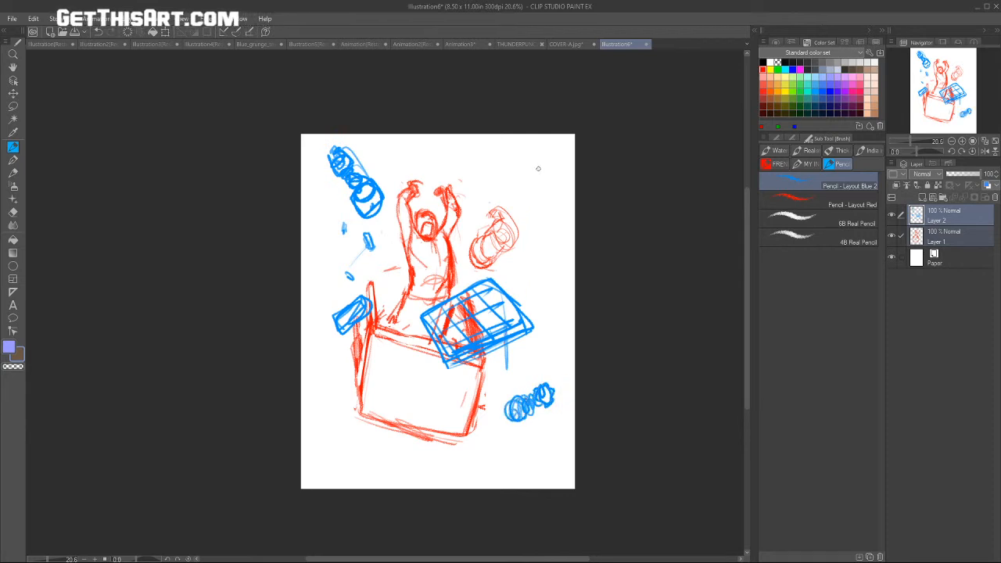
{"action": "mouse_move", "coordinate": [499, 223]}
{"action": "left_mouse_down"}
{"action": "mouse_move", "coordinate": [504, 239]}
{"action": "mouse_move", "coordinate": [510, 219]}
{"action": "mouse_move", "coordinate": [514, 233]}
{"action": "mouse_move", "coordinate": [519, 183]}
{"action": "mouse_move", "coordinate": [516, 258]}
{"action": "mouse_move", "coordinate": [476, 243]}
{"action": "mouse_move", "coordinate": [484, 254]}
{"action": "mouse_move", "coordinate": [500, 234]}
{"action": "mouse_move", "coordinate": [488, 164]}
{"action": "mouse_move", "coordinate": [540, 202]}
{"action": "mouse_move", "coordinate": [531, 230]}
{"action": "mouse_move", "coordinate": [523, 227]}
{"action": "mouse_move", "coordinate": [547, 219]}
{"action": "mouse_move", "coordinate": [504, 159]}
{"action": "mouse_move", "coordinate": [477, 181]}
{"action": "mouse_move", "coordinate": [483, 264]}
{"action": "mouse_move", "coordinate": [526, 237]}
{"action": "left_mouse_up"}
Step: Add small blue chips around and in front of the box, and light arcs above both raised hands
{"action": "left_click_drag", "start_coordinate": [323, 388], "coordinate": [331, 383]}
{"action": "mouse_move", "coordinate": [399, 377]}
{"action": "left_mouse_down"}
{"action": "mouse_move", "coordinate": [392, 404]}
{"action": "mouse_move", "coordinate": [426, 394]}
{"action": "left_mouse_up"}
{"action": "left_click_drag", "start_coordinate": [529, 277], "coordinate": [536, 280]}
{"action": "mouse_move", "coordinate": [413, 169]}
{"action": "left_mouse_down"}
{"action": "mouse_move", "coordinate": [408, 153]}
{"action": "mouse_move", "coordinate": [395, 178]}
{"action": "mouse_move", "coordinate": [460, 167]}
{"action": "left_mouse_up"}
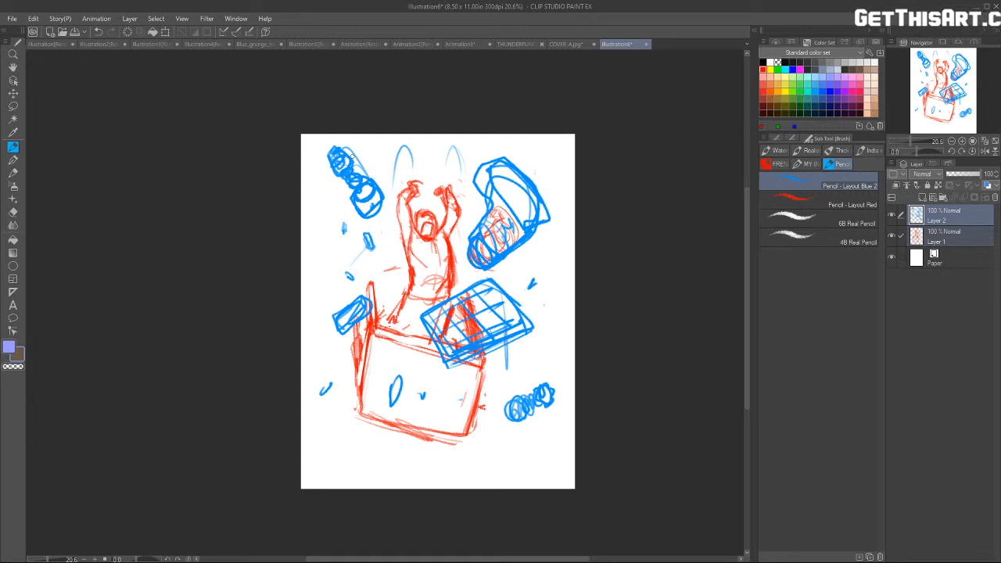
Step: Round off the large curved object's lower end, and add a shard left of the box and detail on the chip in front of it
{"action": "mouse_move", "coordinate": [512, 242]}
{"action": "left_mouse_down"}
{"action": "mouse_move", "coordinate": [463, 234]}
{"action": "mouse_move", "coordinate": [481, 227]}
{"action": "mouse_move", "coordinate": [490, 248]}
{"action": "left_mouse_up"}
{"action": "left_click_drag", "start_coordinate": [334, 413], "coordinate": [316, 435]}
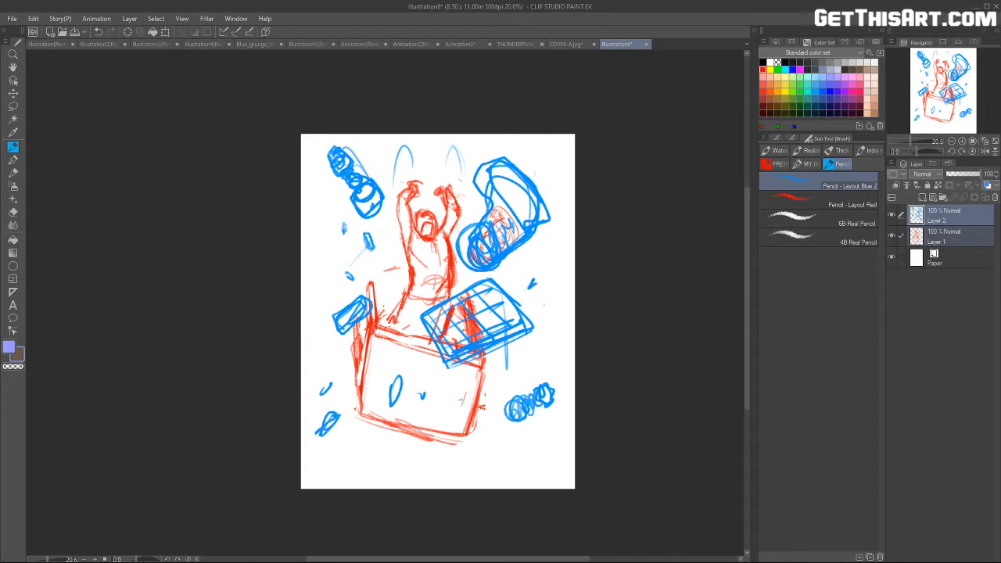
{"action": "mouse_move", "coordinate": [391, 388]}
{"action": "left_mouse_down"}
{"action": "mouse_move", "coordinate": [397, 376]}
{"action": "mouse_move", "coordinate": [409, 385]}
{"action": "left_mouse_up"}
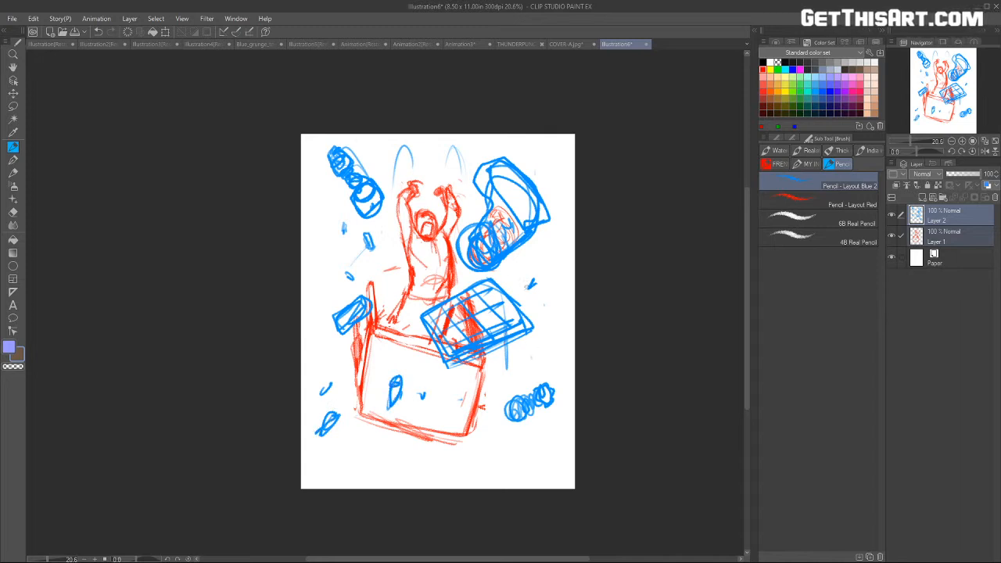
Step: Sketch shards near the page's upper right, a jagged burst at the box's lower right corner and a chip below the box
{"action": "mouse_move", "coordinate": [537, 158]}
{"action": "left_mouse_down"}
{"action": "mouse_move", "coordinate": [546, 149]}
{"action": "mouse_move", "coordinate": [487, 147]}
{"action": "left_mouse_up"}
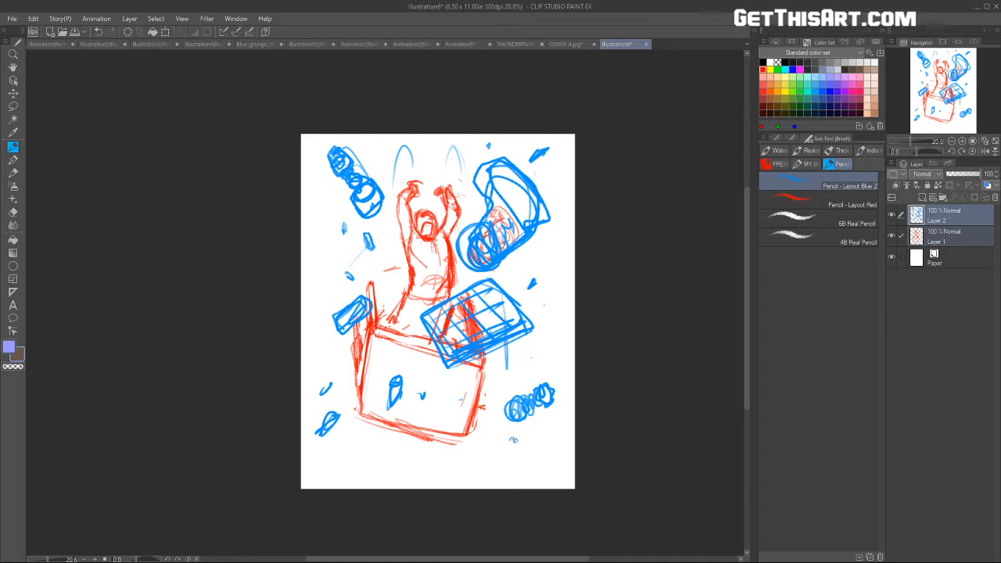
{"action": "left_click_drag", "start_coordinate": [358, 397], "coordinate": [356, 419]}
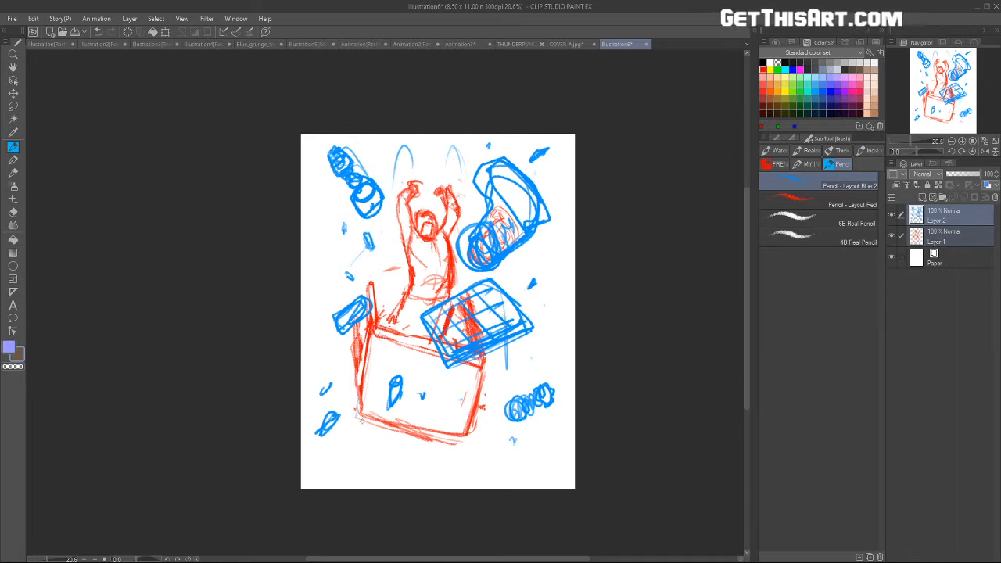
{"action": "mouse_move", "coordinate": [478, 440]}
{"action": "left_mouse_down"}
{"action": "mouse_move", "coordinate": [494, 446]}
{"action": "mouse_move", "coordinate": [480, 414]}
{"action": "mouse_move", "coordinate": [478, 443]}
{"action": "mouse_move", "coordinate": [469, 439]}
{"action": "left_mouse_up"}
{"action": "left_click_drag", "start_coordinate": [390, 458], "coordinate": [377, 465]}
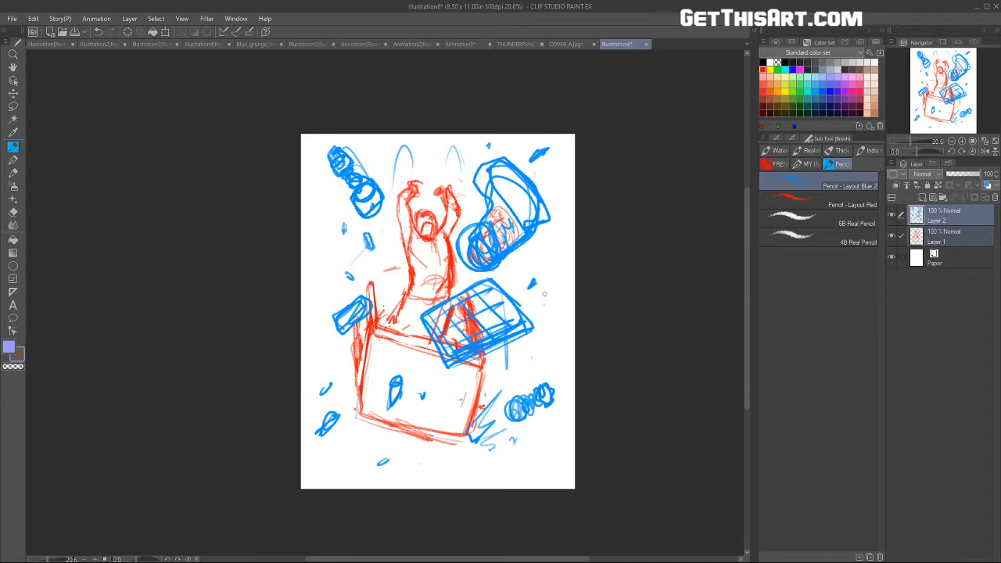
Step: Add specks and light diagonal speed lines along the page's upper left and upper right edges
{"action": "left_click_drag", "start_coordinate": [325, 263], "coordinate": [325, 271]}
{"action": "left_click_drag", "start_coordinate": [549, 190], "coordinate": [555, 181]}
{"action": "mouse_move", "coordinate": [494, 173]}
{"action": "left_mouse_down"}
{"action": "mouse_move", "coordinate": [522, 218]}
{"action": "mouse_move", "coordinate": [552, 190]}
{"action": "left_mouse_up"}
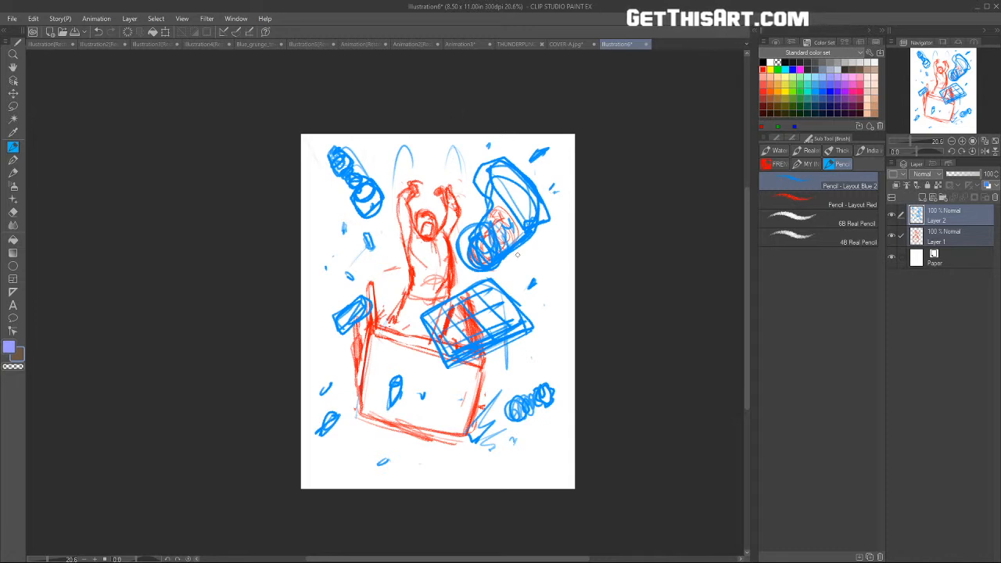
{"action": "left_click_drag", "start_coordinate": [559, 183], "coordinate": [572, 175]}
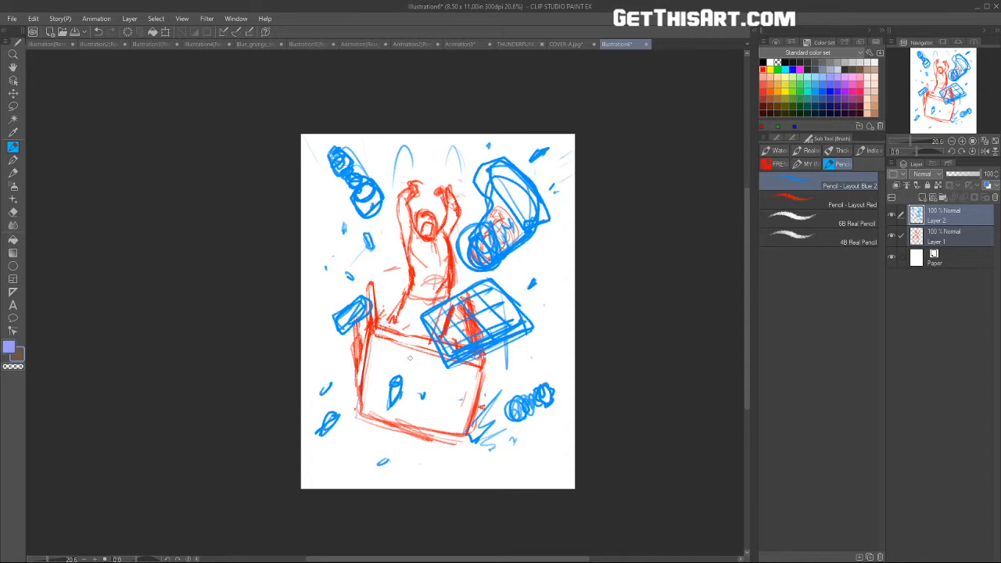
{"action": "left_click_drag", "start_coordinate": [301, 207], "coordinate": [334, 236]}
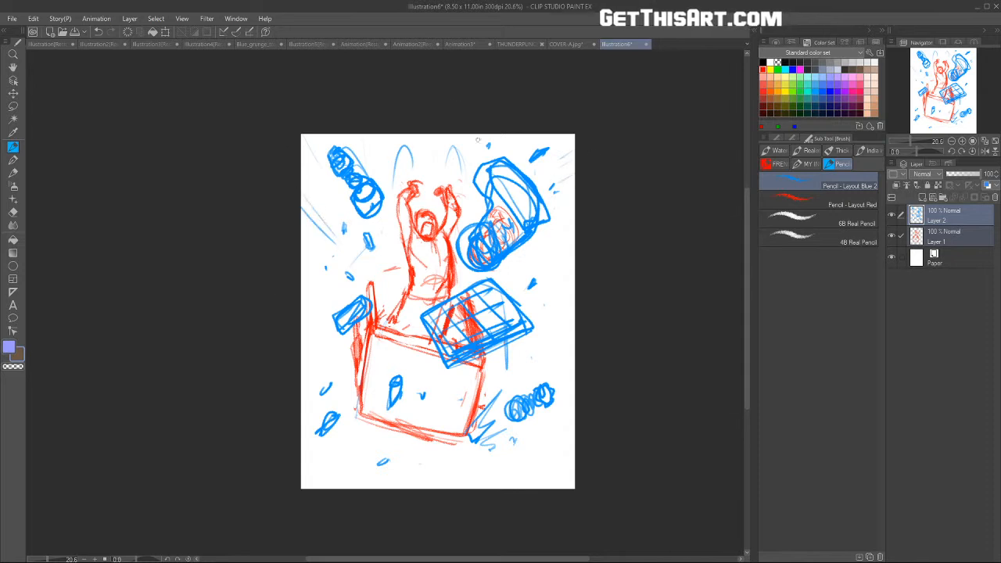
Step: Reinforce the grid lines and right corner of the tilted blue panel
{"action": "left_click_drag", "start_coordinate": [514, 303], "coordinate": [534, 321]}
{"action": "left_click_drag", "start_coordinate": [461, 291], "coordinate": [501, 336]}
{"action": "left_click_drag", "start_coordinate": [454, 315], "coordinate": [465, 327]}
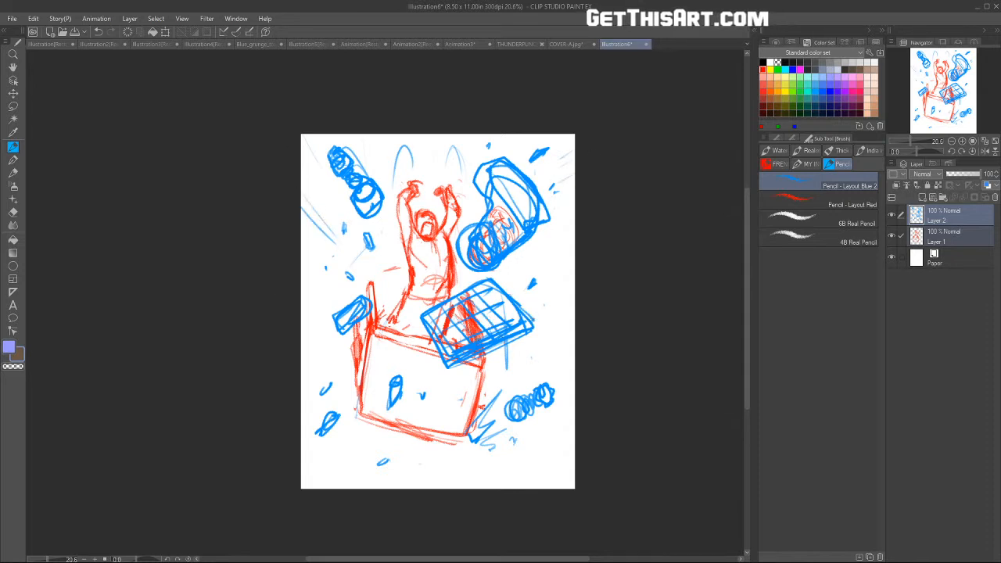
Step: Add a new layer directly above Layer 1 and choose white as the colour
{"action": "left_click", "coordinate": [938, 237]}
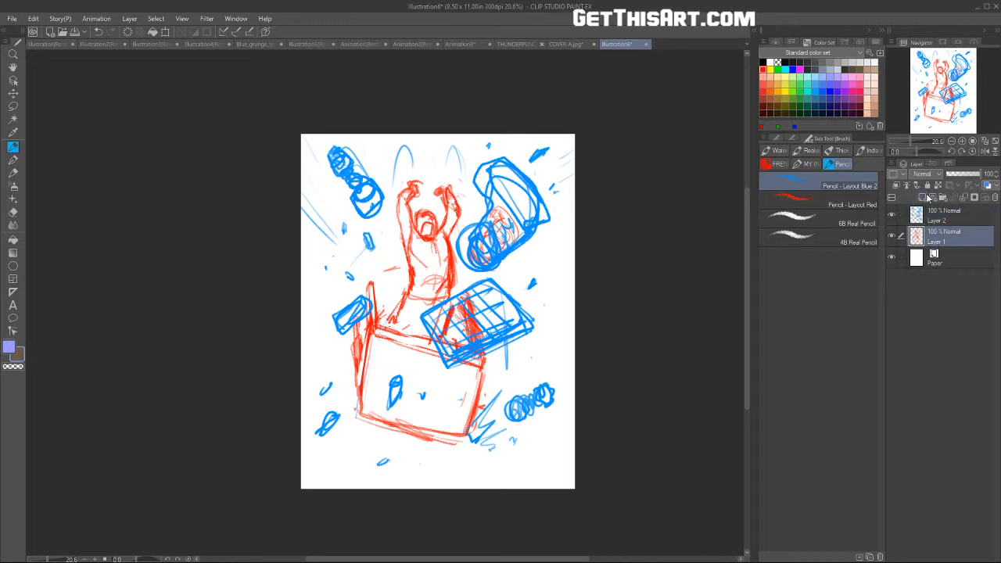
{"action": "left_click", "coordinate": [934, 198]}
{"action": "left_click", "coordinate": [770, 62]}
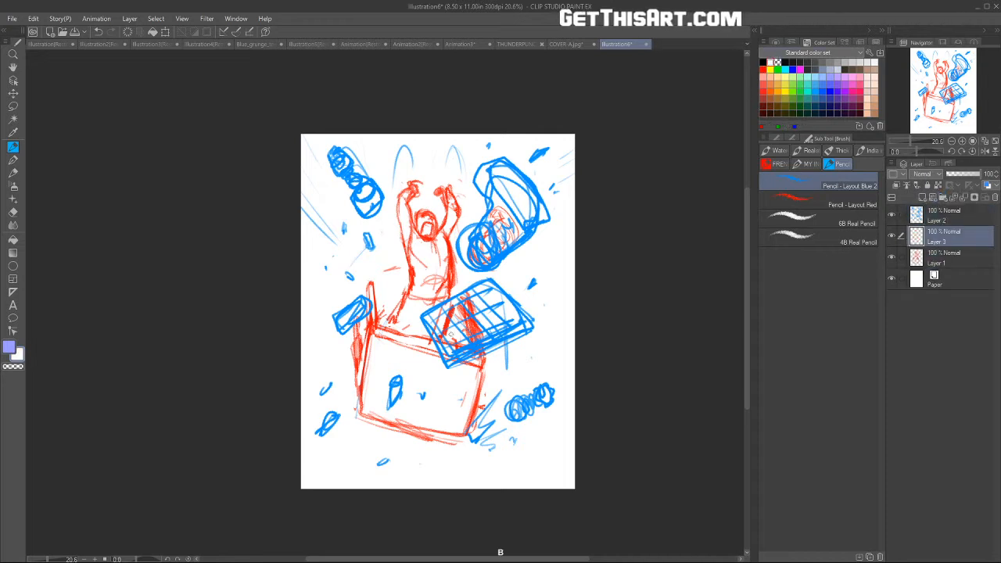
{"action": "mouse_move", "coordinate": [438, 321]}
{"action": "left_mouse_down"}
{"action": "mouse_move", "coordinate": [483, 291]}
{"action": "mouse_move", "coordinate": [478, 300]}
{"action": "left_mouse_up"}
{"action": "key", "text": "ctrl+z"}
{"action": "key", "text": "b"}
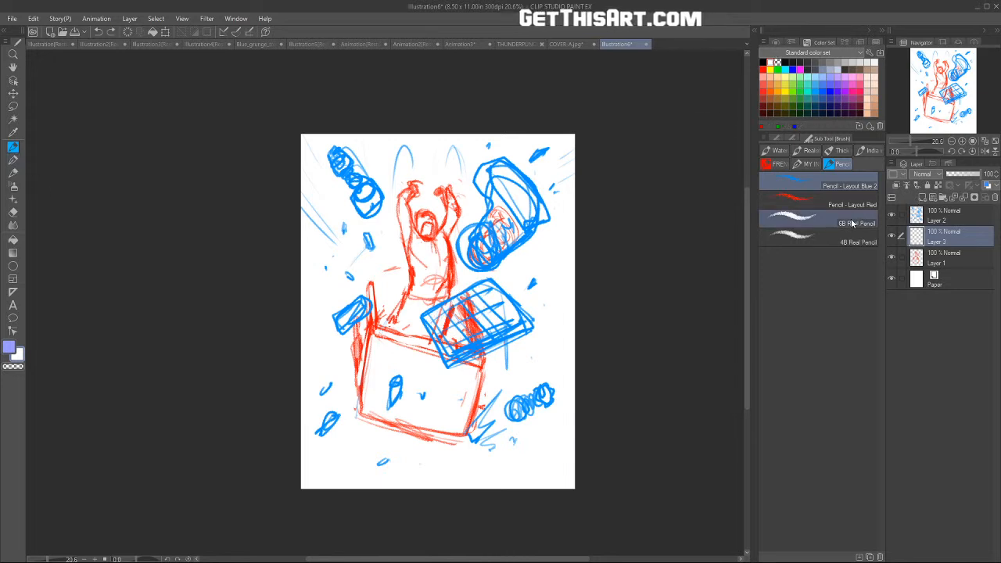
Step: Paint white over the red lines inside the blue panel and the large curved object with an enlarged Leaky Larry brush
{"action": "left_click", "coordinate": [806, 164]}
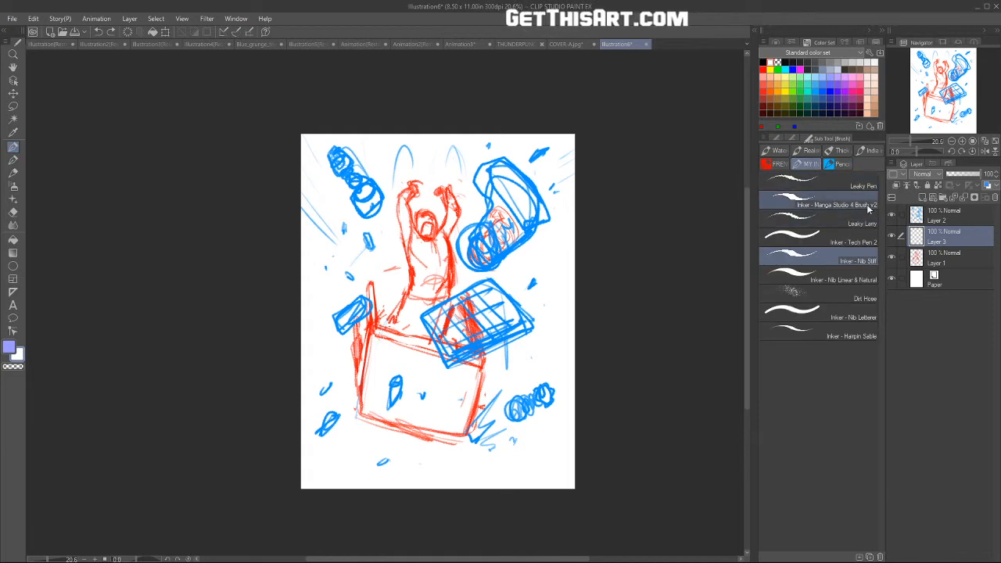
{"action": "key", "text": "bracketright"}
{"action": "key", "text": "bracketright"}
{"action": "key", "text": "bracketright"}
{"action": "key", "text": "bracketright"}
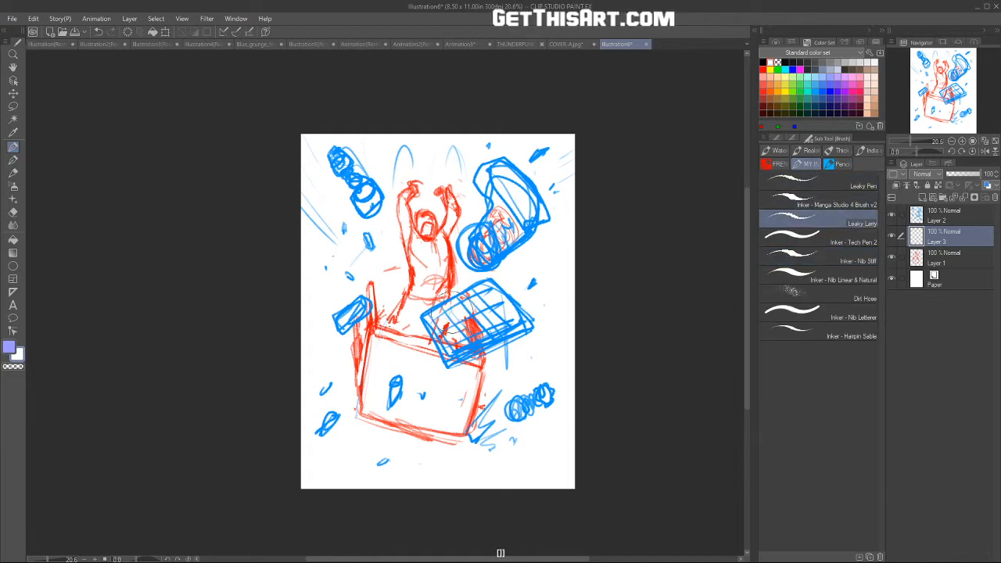
{"action": "mouse_move", "coordinate": [458, 328]}
{"action": "left_mouse_down"}
{"action": "mouse_move", "coordinate": [469, 317]}
{"action": "mouse_move", "coordinate": [463, 329]}
{"action": "mouse_move", "coordinate": [473, 326]}
{"action": "mouse_move", "coordinate": [479, 234]}
{"action": "mouse_move", "coordinate": [491, 240]}
{"action": "mouse_move", "coordinate": [510, 210]}
{"action": "left_mouse_up"}
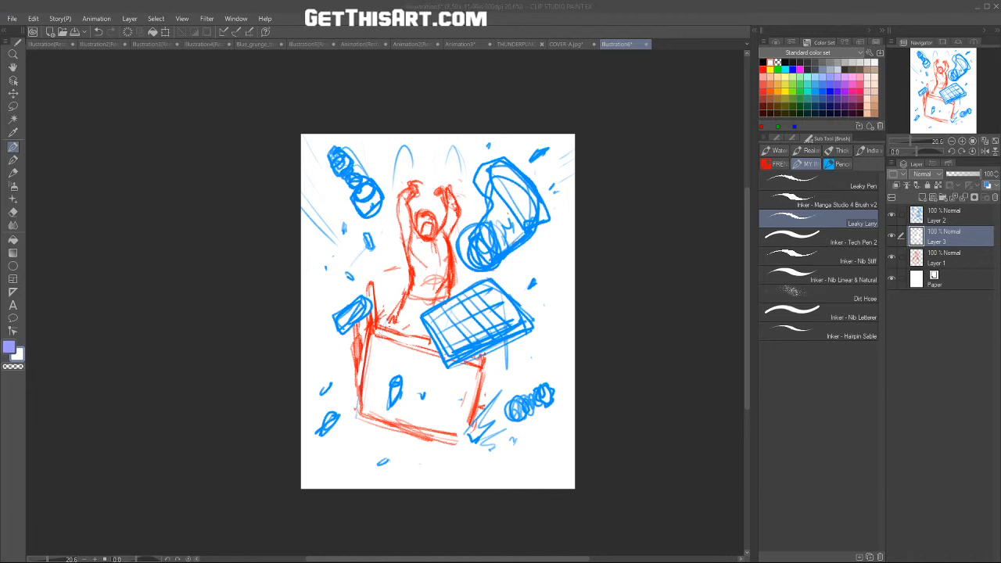
Step: Switch back to the Pencil - Layout Blue 2 brush
{"action": "mouse_move", "coordinate": [747, 239]}
{"action": "left_mouse_down"}
{"action": "mouse_move", "coordinate": [744, 230]}
{"action": "mouse_move", "coordinate": [746, 270]}
{"action": "mouse_move", "coordinate": [748, 257]}
{"action": "left_mouse_up"}
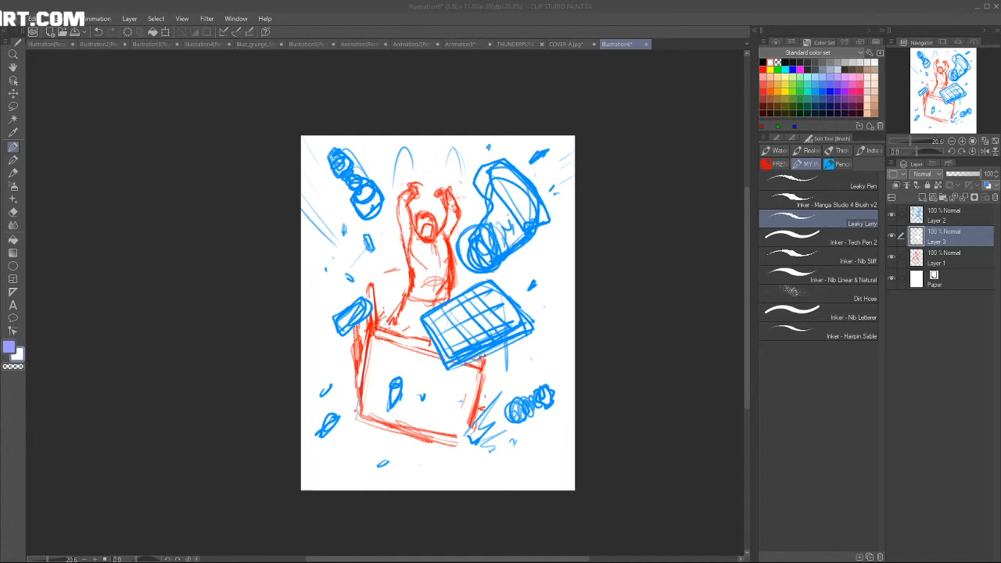
{"action": "left_click_drag", "start_coordinate": [745, 200], "coordinate": [747, 197]}
{"action": "left_click_drag", "start_coordinate": [479, 234], "coordinate": [488, 250]}
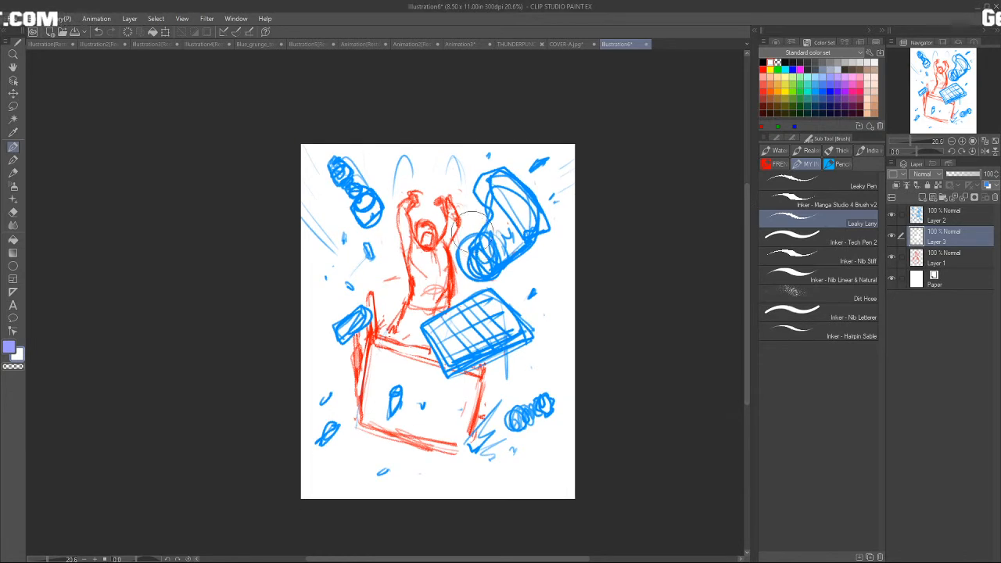
{"action": "left_click", "coordinate": [842, 164]}
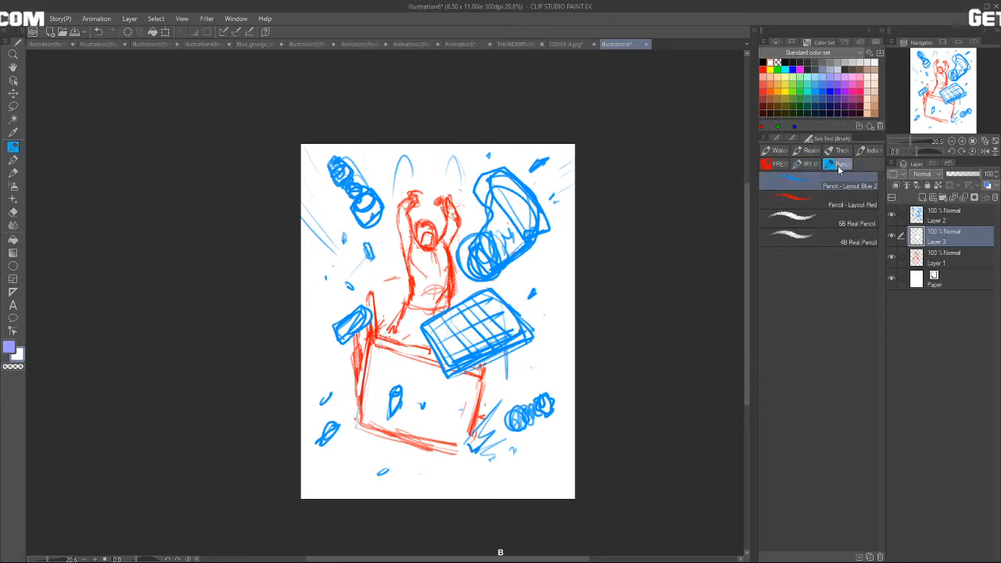
{"action": "left_click_drag", "start_coordinate": [745, 223], "coordinate": [745, 219]}
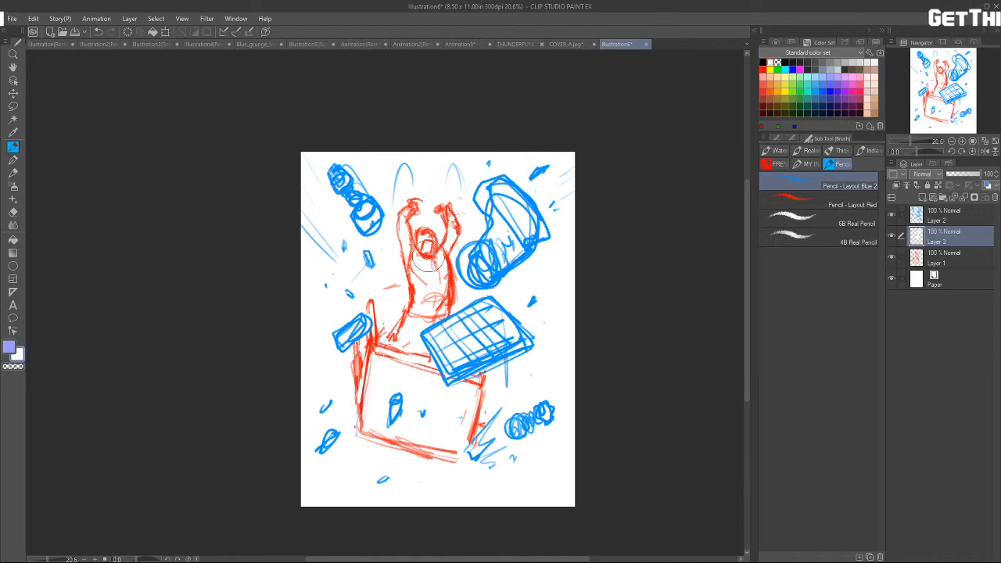
{"action": "left_click_drag", "start_coordinate": [746, 199], "coordinate": [746, 200]}
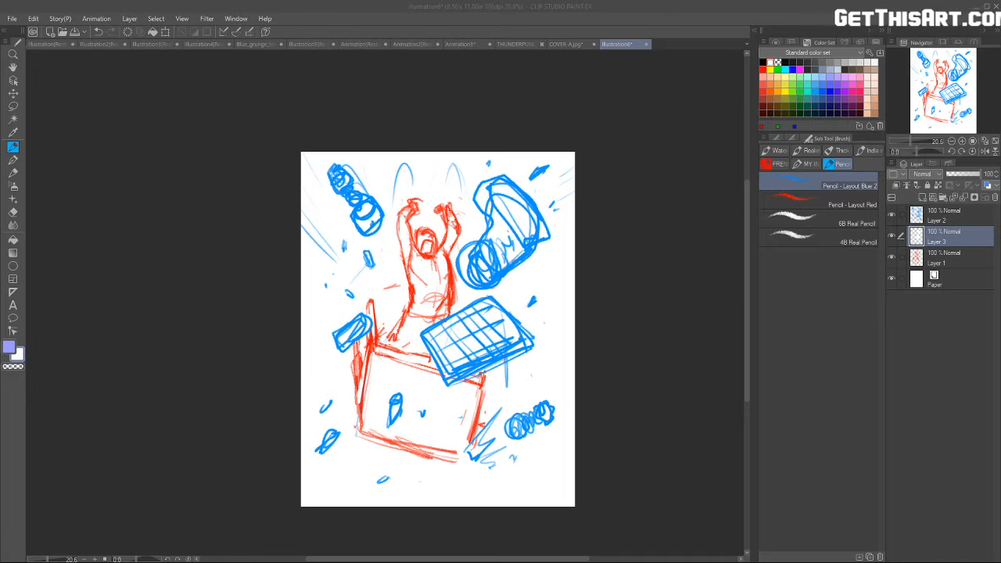
{"action": "left_click_drag", "start_coordinate": [743, 220], "coordinate": [745, 208]}
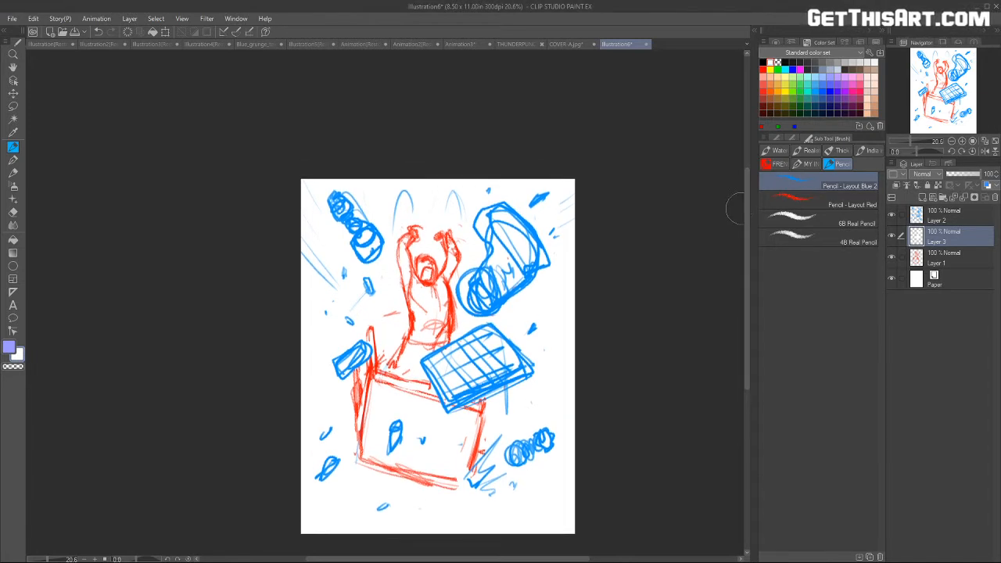
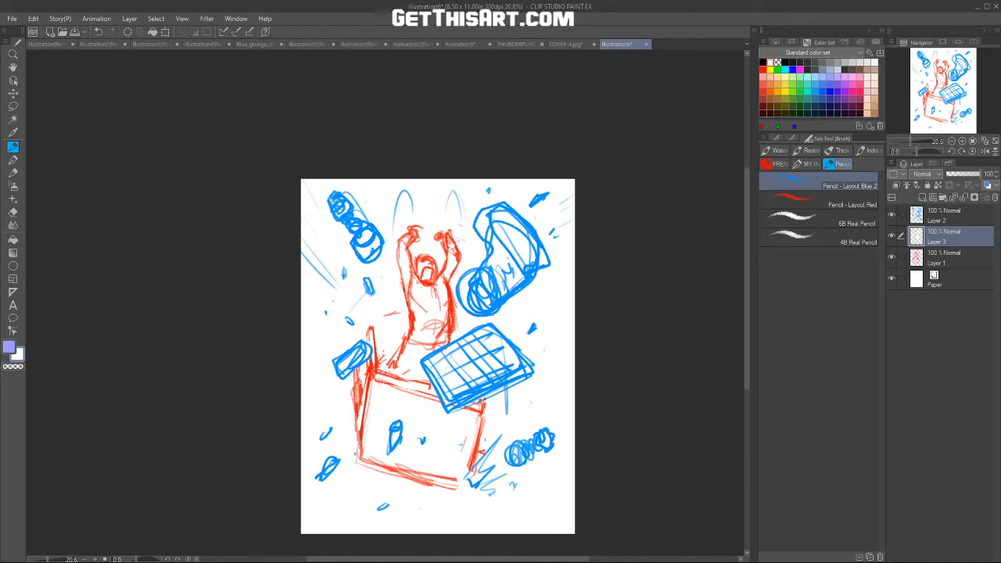
{"action": "left_click_drag", "start_coordinate": [746, 199], "coordinate": [745, 230]}
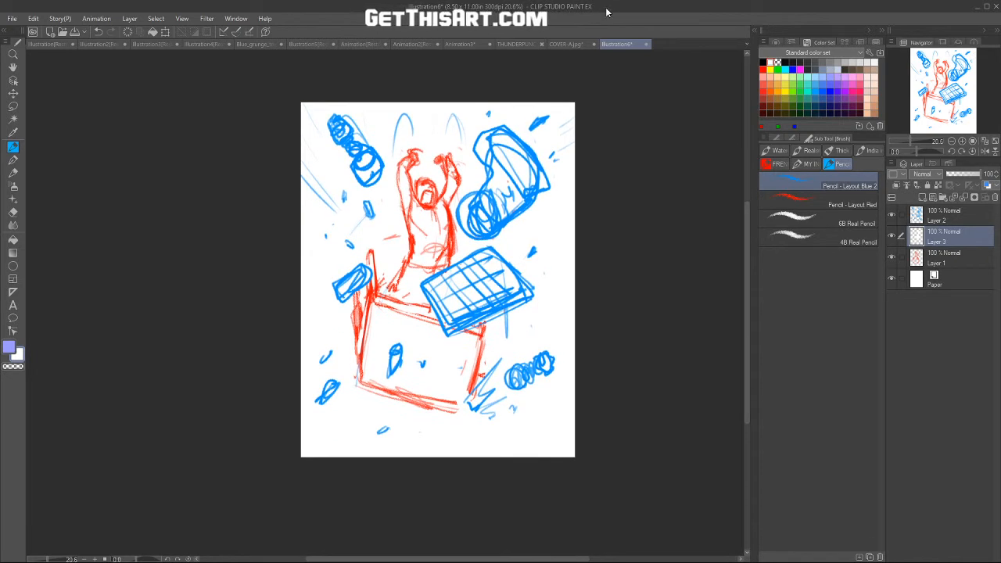
{"action": "left_click_drag", "start_coordinate": [749, 212], "coordinate": [745, 209]}
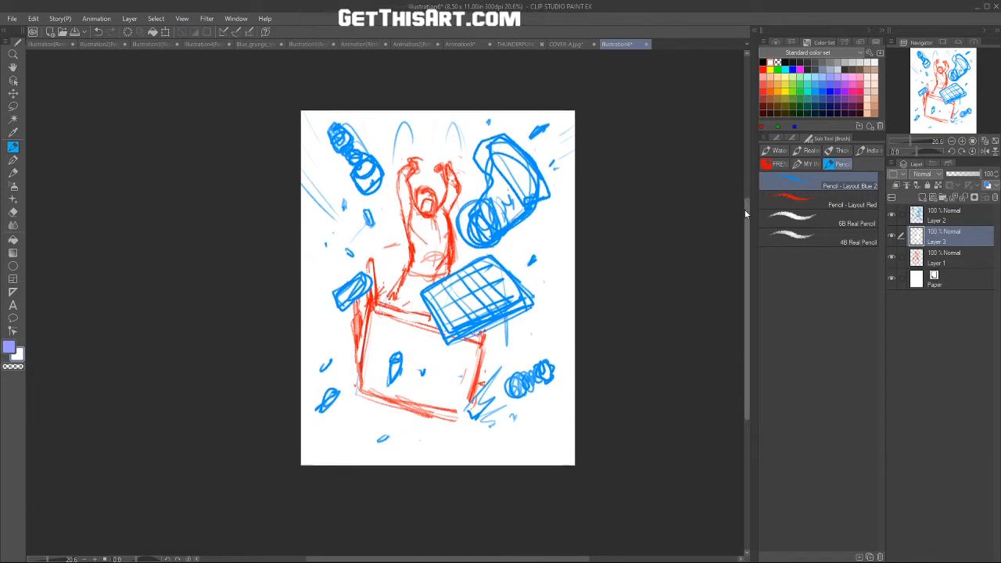
{"action": "key", "text": "ctrl+space"}
{"action": "mouse_move", "coordinate": [516, 245]}
{"action": "left_mouse_down"}
{"action": "mouse_move", "coordinate": [540, 233]}
{"action": "mouse_move", "coordinate": [526, 224]}
{"action": "mouse_move", "coordinate": [570, 216]}
{"action": "mouse_move", "coordinate": [565, 233]}
{"action": "mouse_move", "coordinate": [558, 227]}
{"action": "left_mouse_up"}
{"action": "key", "text": "space"}
{"action": "key", "text": "space"}
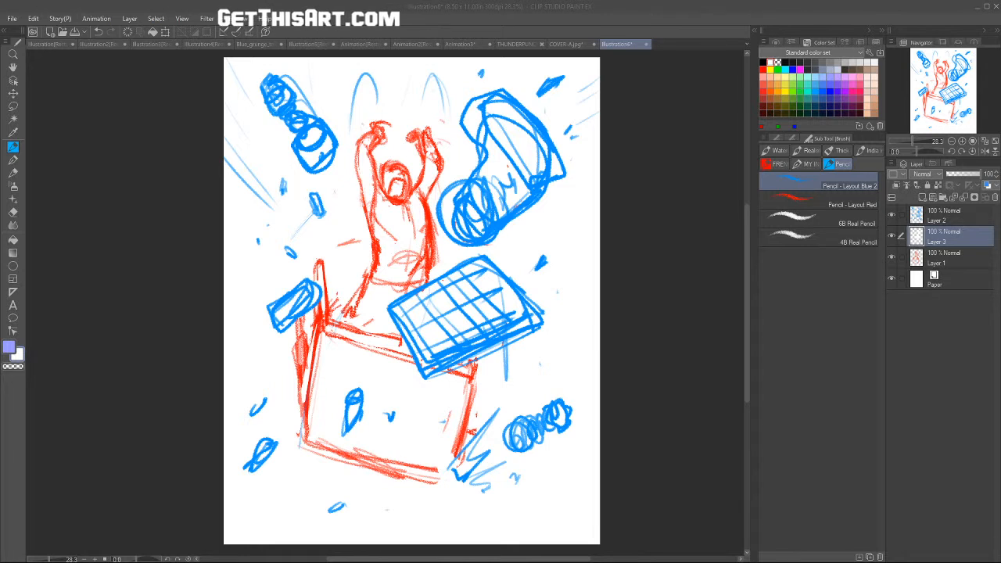
{"action": "left_click_drag", "start_coordinate": [746, 214], "coordinate": [743, 209]}
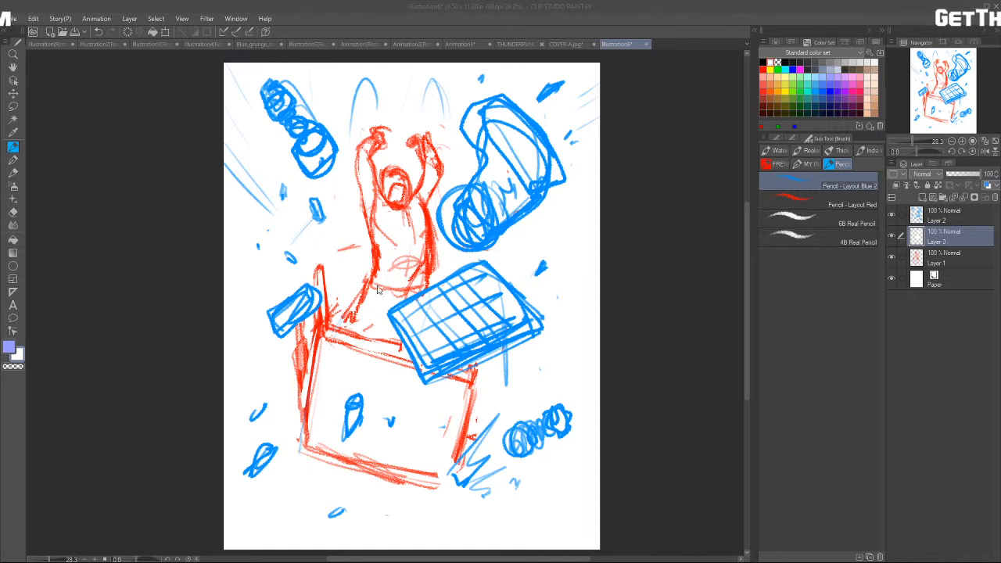
{"action": "mouse_move", "coordinate": [746, 248]}
{"action": "left_mouse_down"}
{"action": "mouse_move", "coordinate": [748, 238]}
{"action": "mouse_move", "coordinate": [748, 249]}
{"action": "left_mouse_up"}
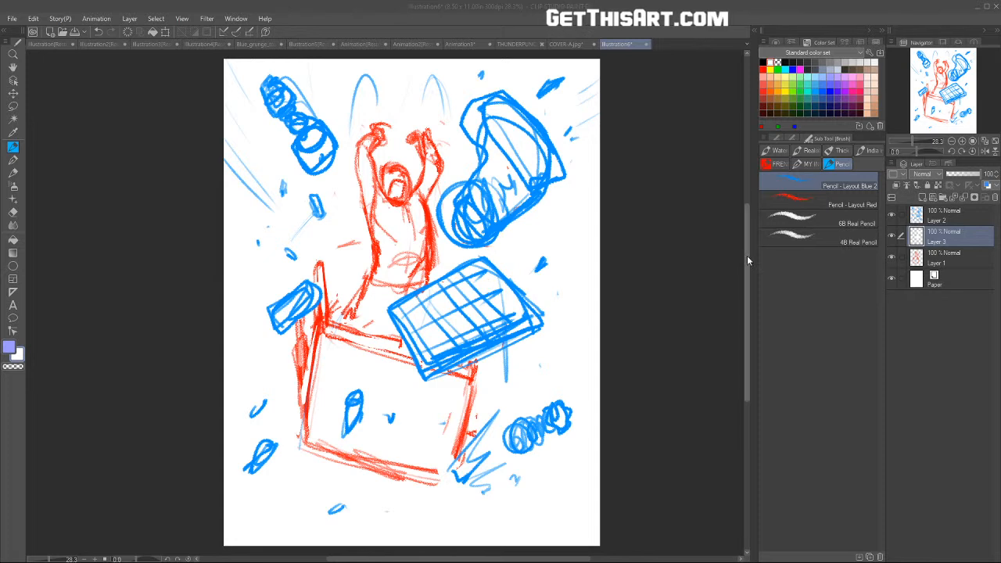
{"action": "left_click_drag", "start_coordinate": [747, 255], "coordinate": [747, 254]}
Step: Select Layer 2 and sketch a small tilted blue box beside the figure, above the existing small block
{"action": "mouse_move", "coordinate": [274, 254]}
{"action": "left_mouse_down"}
{"action": "mouse_move", "coordinate": [268, 235]}
{"action": "mouse_move", "coordinate": [275, 247]}
{"action": "mouse_move", "coordinate": [258, 251]}
{"action": "mouse_move", "coordinate": [276, 228]}
{"action": "mouse_move", "coordinate": [326, 243]}
{"action": "mouse_move", "coordinate": [266, 281]}
{"action": "mouse_move", "coordinate": [260, 259]}
{"action": "mouse_move", "coordinate": [288, 221]}
{"action": "mouse_move", "coordinate": [307, 233]}
{"action": "mouse_move", "coordinate": [301, 247]}
{"action": "mouse_move", "coordinate": [267, 258]}
{"action": "mouse_move", "coordinate": [261, 244]}
{"action": "mouse_move", "coordinate": [288, 220]}
{"action": "mouse_move", "coordinate": [312, 202]}
{"action": "mouse_move", "coordinate": [338, 218]}
{"action": "mouse_move", "coordinate": [314, 241]}
{"action": "mouse_move", "coordinate": [296, 235]}
{"action": "mouse_move", "coordinate": [278, 255]}
{"action": "mouse_move", "coordinate": [275, 247]}
{"action": "left_mouse_up"}
{"action": "left_click", "coordinate": [939, 220]}
{"action": "key", "text": "e"}
{"action": "key", "text": "b"}
{"action": "mouse_move", "coordinate": [312, 206]}
{"action": "left_mouse_down"}
{"action": "mouse_move", "coordinate": [327, 245]}
{"action": "mouse_move", "coordinate": [327, 228]}
{"action": "left_mouse_up"}
{"action": "left_click_drag", "start_coordinate": [289, 270], "coordinate": [330, 244]}
{"action": "mouse_move", "coordinate": [264, 248]}
{"action": "left_mouse_down"}
{"action": "mouse_move", "coordinate": [305, 218]}
{"action": "mouse_move", "coordinate": [307, 244]}
{"action": "left_mouse_up"}
{"action": "mouse_move", "coordinate": [272, 243]}
{"action": "left_mouse_down"}
{"action": "mouse_move", "coordinate": [280, 261]}
{"action": "mouse_move", "coordinate": [289, 232]}
{"action": "mouse_move", "coordinate": [302, 249]}
{"action": "left_mouse_up"}
{"action": "key", "text": "e"}
{"action": "key", "text": "p"}
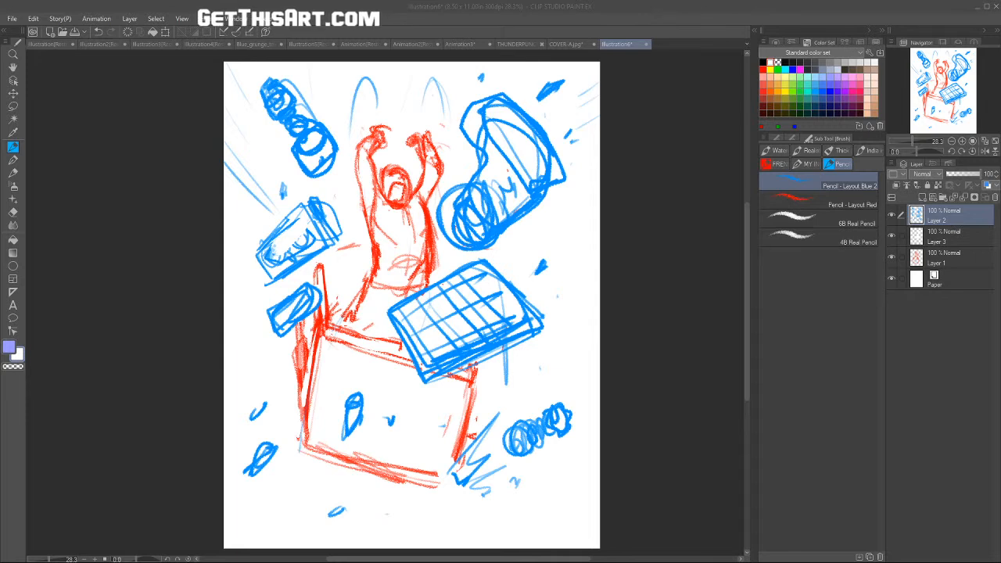
Step: Undo the last change inside the small box and draw two circles on its front face
{"action": "key", "text": "ctrl+z"}
{"action": "mouse_move", "coordinate": [275, 245]}
{"action": "left_mouse_down"}
{"action": "mouse_move", "coordinate": [273, 264]}
{"action": "mouse_move", "coordinate": [283, 250]}
{"action": "left_mouse_up"}
{"action": "mouse_move", "coordinate": [294, 226]}
{"action": "left_mouse_down"}
{"action": "mouse_move", "coordinate": [268, 258]}
{"action": "mouse_move", "coordinate": [271, 243]}
{"action": "left_mouse_up"}
{"action": "mouse_move", "coordinate": [294, 229]}
{"action": "left_mouse_down"}
{"action": "mouse_move", "coordinate": [306, 228]}
{"action": "mouse_move", "coordinate": [301, 237]}
{"action": "mouse_move", "coordinate": [277, 231]}
{"action": "mouse_move", "coordinate": [330, 195]}
{"action": "mouse_move", "coordinate": [339, 224]}
{"action": "mouse_move", "coordinate": [327, 241]}
{"action": "mouse_move", "coordinate": [329, 287]}
{"action": "left_mouse_up"}
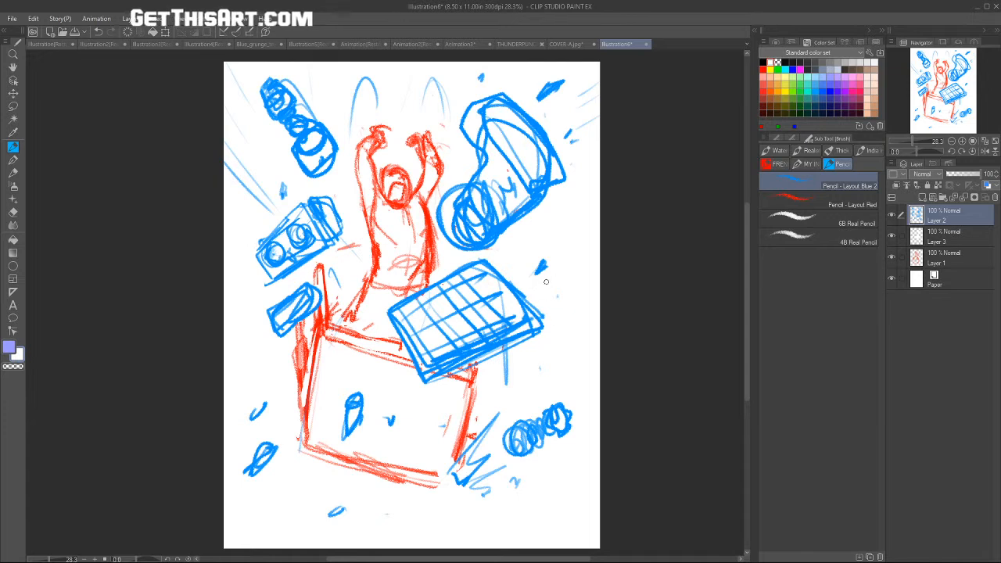
Step: Erase the small box beside the figure and redraw it on Layer 2 as a larger box with two circles
{"action": "key", "text": "e"}
{"action": "mouse_move", "coordinate": [307, 221]}
{"action": "left_mouse_down"}
{"action": "mouse_move", "coordinate": [271, 255]}
{"action": "mouse_move", "coordinate": [292, 275]}
{"action": "left_mouse_up"}
{"action": "key", "text": "alt+bracketleft"}
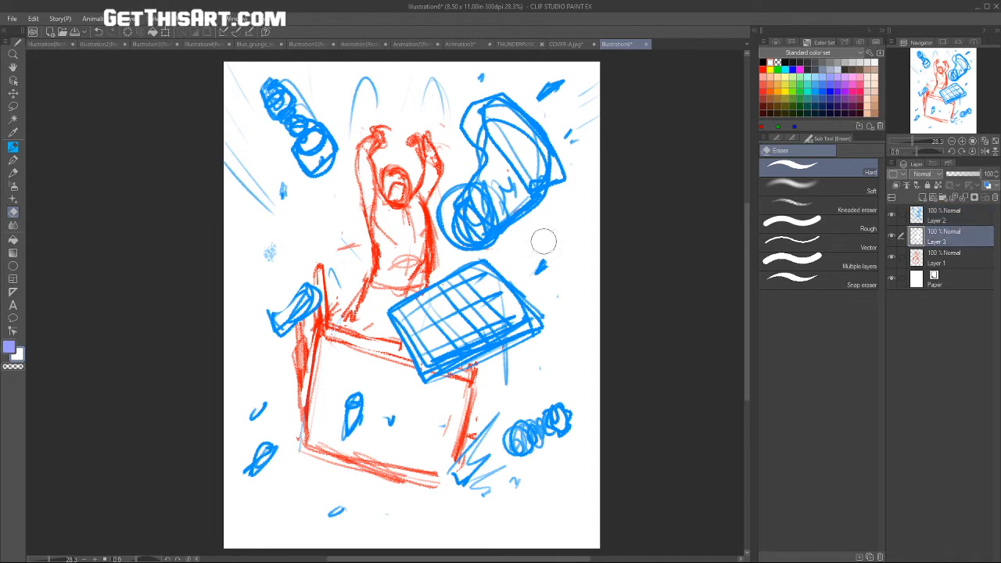
{"action": "key", "text": "alt+bracketright"}
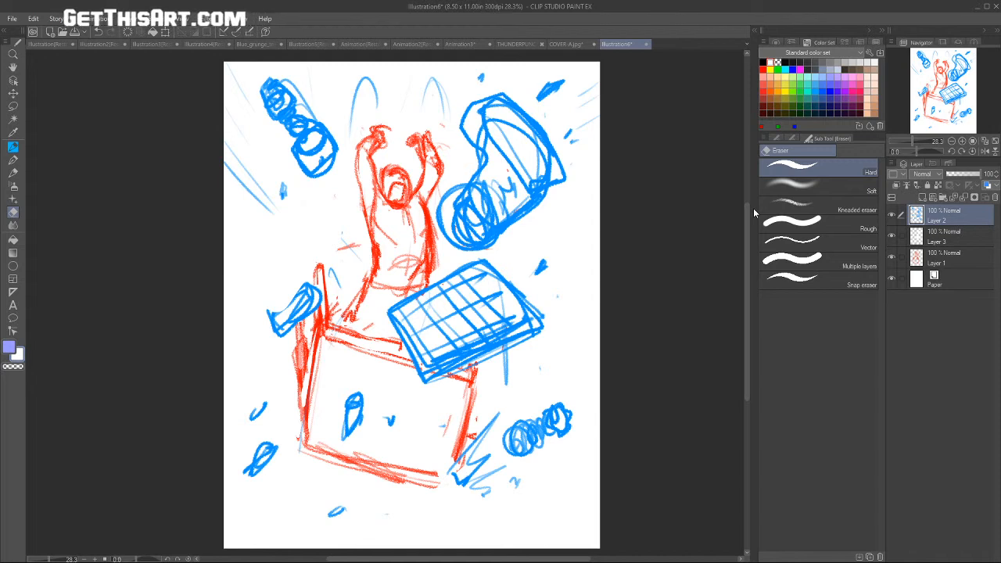
{"action": "key", "text": "b"}
{"action": "mouse_move", "coordinate": [250, 263]}
{"action": "left_mouse_down"}
{"action": "mouse_move", "coordinate": [334, 262]}
{"action": "mouse_move", "coordinate": [261, 311]}
{"action": "mouse_move", "coordinate": [327, 275]}
{"action": "left_mouse_up"}
{"action": "mouse_move", "coordinate": [318, 232]}
{"action": "left_mouse_down"}
{"action": "mouse_move", "coordinate": [324, 249]}
{"action": "mouse_move", "coordinate": [260, 331]}
{"action": "mouse_move", "coordinate": [248, 233]}
{"action": "left_mouse_up"}
{"action": "mouse_move", "coordinate": [320, 184]}
{"action": "left_mouse_down"}
{"action": "mouse_move", "coordinate": [346, 201]}
{"action": "mouse_move", "coordinate": [350, 291]}
{"action": "mouse_move", "coordinate": [240, 241]}
{"action": "mouse_move", "coordinate": [264, 323]}
{"action": "mouse_move", "coordinate": [264, 253]}
{"action": "mouse_move", "coordinate": [295, 243]}
{"action": "mouse_move", "coordinate": [290, 268]}
{"action": "mouse_move", "coordinate": [293, 233]}
{"action": "mouse_move", "coordinate": [298, 259]}
{"action": "mouse_move", "coordinate": [272, 281]}
{"action": "left_mouse_up"}
{"action": "mouse_move", "coordinate": [252, 235]}
{"action": "left_mouse_down"}
{"action": "mouse_move", "coordinate": [318, 187]}
{"action": "mouse_move", "coordinate": [342, 277]}
{"action": "left_mouse_up"}
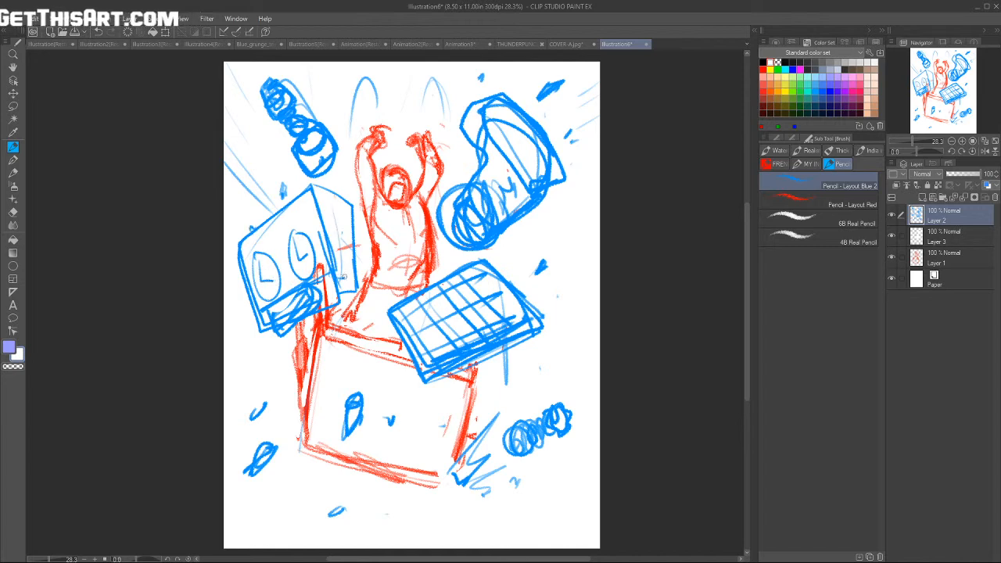
Step: Extend the blue grid panel with a larger outer edge and additional grid lines
{"action": "mouse_move", "coordinate": [422, 367]}
{"action": "left_mouse_down"}
{"action": "mouse_move", "coordinate": [562, 351]}
{"action": "mouse_move", "coordinate": [516, 283]}
{"action": "left_mouse_up"}
{"action": "mouse_move", "coordinate": [422, 312]}
{"action": "left_mouse_down"}
{"action": "mouse_move", "coordinate": [461, 395]}
{"action": "mouse_move", "coordinate": [496, 380]}
{"action": "left_mouse_up"}
{"action": "mouse_move", "coordinate": [437, 281]}
{"action": "left_mouse_down"}
{"action": "mouse_move", "coordinate": [469, 336]}
{"action": "mouse_move", "coordinate": [530, 344]}
{"action": "left_mouse_up"}
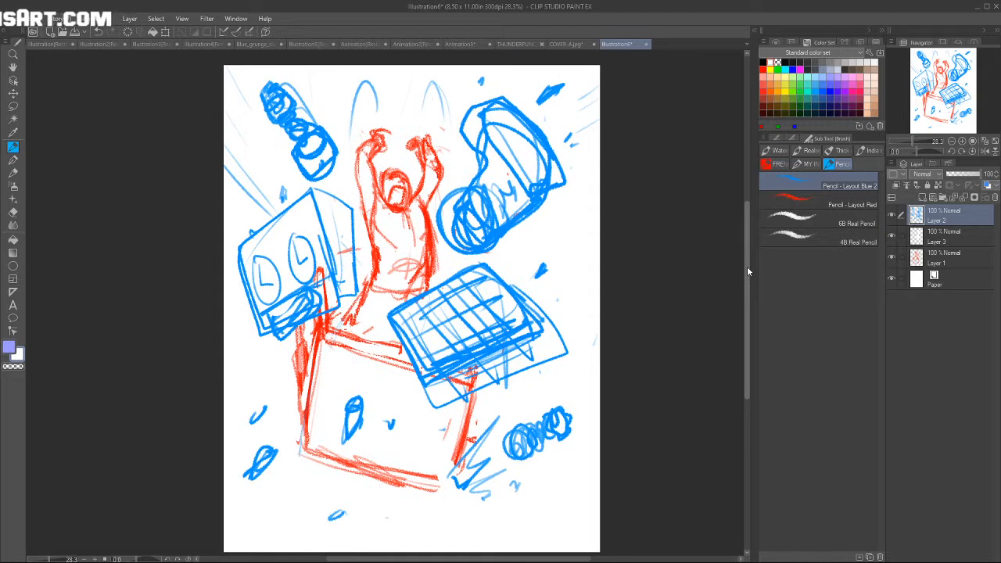
Step: Erase the large box beside the figure and redraw it as a lighter, more tilted blue box with a side face
{"action": "key", "text": "e"}
{"action": "mouse_move", "coordinate": [325, 206]}
{"action": "left_mouse_down"}
{"action": "mouse_move", "coordinate": [271, 222]}
{"action": "mouse_move", "coordinate": [312, 213]}
{"action": "mouse_move", "coordinate": [287, 306]}
{"action": "mouse_move", "coordinate": [266, 330]}
{"action": "mouse_move", "coordinate": [294, 323]}
{"action": "mouse_move", "coordinate": [346, 195]}
{"action": "mouse_move", "coordinate": [258, 226]}
{"action": "mouse_move", "coordinate": [242, 334]}
{"action": "left_mouse_up"}
{"action": "key", "text": "p"}
{"action": "mouse_move", "coordinate": [236, 271]}
{"action": "left_mouse_down"}
{"action": "mouse_move", "coordinate": [299, 203]}
{"action": "mouse_move", "coordinate": [286, 216]}
{"action": "mouse_move", "coordinate": [297, 206]}
{"action": "mouse_move", "coordinate": [338, 244]}
{"action": "left_mouse_up"}
{"action": "mouse_move", "coordinate": [300, 201]}
{"action": "left_mouse_down"}
{"action": "mouse_move", "coordinate": [334, 234]}
{"action": "mouse_move", "coordinate": [230, 283]}
{"action": "left_mouse_up"}
{"action": "left_click_drag", "start_coordinate": [228, 289], "coordinate": [284, 320]}
{"action": "left_click_drag", "start_coordinate": [285, 319], "coordinate": [299, 297]}
{"action": "mouse_move", "coordinate": [305, 204]}
{"action": "left_mouse_down"}
{"action": "mouse_move", "coordinate": [331, 239]}
{"action": "mouse_move", "coordinate": [269, 215]}
{"action": "left_mouse_up"}
{"action": "mouse_move", "coordinate": [271, 212]}
{"action": "left_mouse_down"}
{"action": "mouse_move", "coordinate": [239, 245]}
{"action": "mouse_move", "coordinate": [276, 215]}
{"action": "left_mouse_up"}
{"action": "mouse_move", "coordinate": [228, 266]}
{"action": "left_mouse_down"}
{"action": "mouse_move", "coordinate": [286, 320]}
{"action": "mouse_move", "coordinate": [358, 232]}
{"action": "left_mouse_up"}
{"action": "left_click_drag", "start_coordinate": [312, 204], "coordinate": [341, 238]}
Step: Draw two circles with inner marks on the front of the tilted blue box
{"action": "mouse_move", "coordinate": [266, 291]}
{"action": "left_mouse_down"}
{"action": "mouse_move", "coordinate": [290, 275]}
{"action": "mouse_move", "coordinate": [275, 294]}
{"action": "left_mouse_up"}
{"action": "mouse_move", "coordinate": [303, 225]}
{"action": "left_mouse_down"}
{"action": "mouse_move", "coordinate": [302, 258]}
{"action": "mouse_move", "coordinate": [258, 283]}
{"action": "mouse_move", "coordinate": [286, 292]}
{"action": "mouse_move", "coordinate": [305, 258]}
{"action": "left_mouse_up"}
{"action": "mouse_move", "coordinate": [299, 231]}
{"action": "left_mouse_down"}
{"action": "mouse_move", "coordinate": [311, 251]}
{"action": "mouse_move", "coordinate": [310, 235]}
{"action": "left_mouse_up"}
{"action": "left_click_drag", "start_coordinate": [272, 271], "coordinate": [282, 280]}
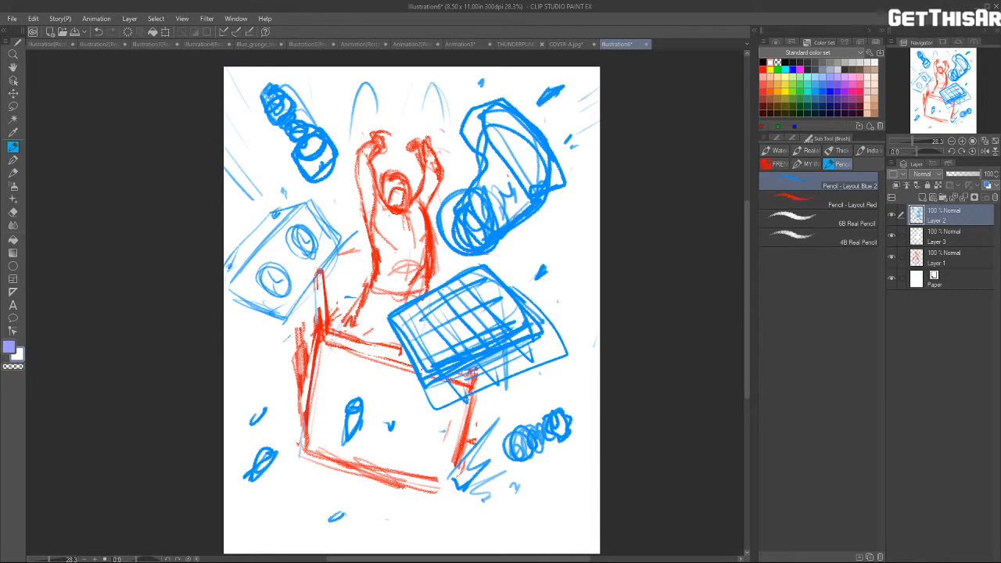
Step: Erase the lines inside the blue grid panel and redraw a cleaner, evenly spaced grid up to its curved edge
{"action": "key", "text": "e"}
{"action": "mouse_move", "coordinate": [462, 282]}
{"action": "left_mouse_down"}
{"action": "mouse_move", "coordinate": [420, 323]}
{"action": "mouse_move", "coordinate": [472, 333]}
{"action": "mouse_move", "coordinate": [464, 307]}
{"action": "mouse_move", "coordinate": [494, 338]}
{"action": "mouse_move", "coordinate": [518, 342]}
{"action": "mouse_move", "coordinate": [440, 384]}
{"action": "mouse_move", "coordinate": [444, 303]}
{"action": "mouse_move", "coordinate": [530, 331]}
{"action": "mouse_move", "coordinate": [504, 355]}
{"action": "mouse_move", "coordinate": [497, 329]}
{"action": "left_mouse_up"}
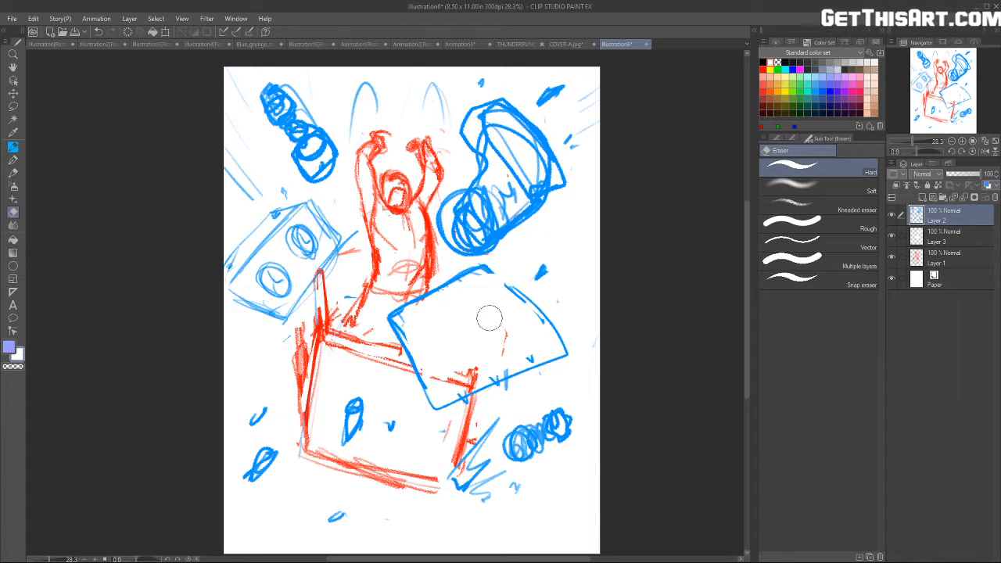
{"action": "key", "text": "b"}
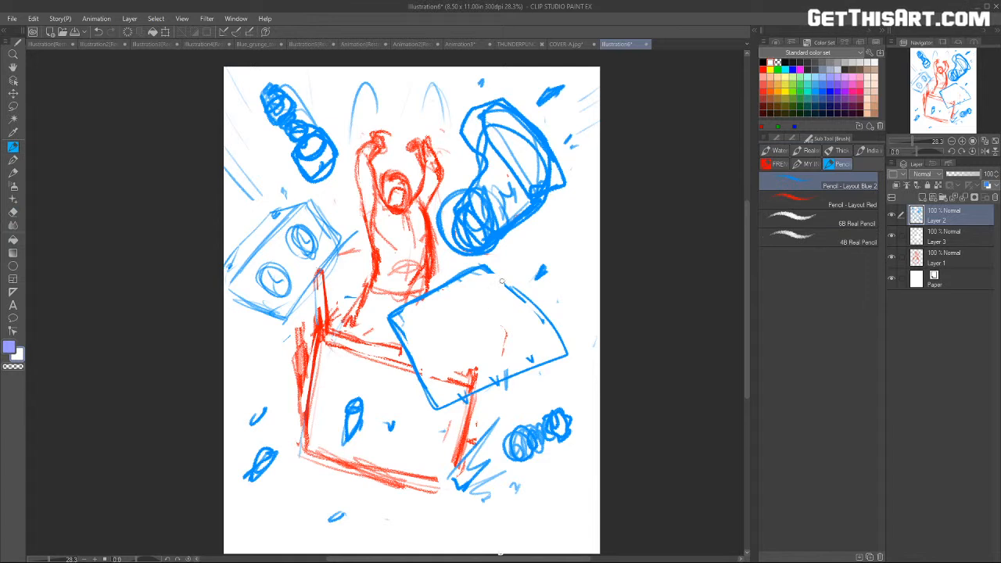
{"action": "left_click_drag", "start_coordinate": [488, 267], "coordinate": [568, 336]}
{"action": "mouse_move", "coordinate": [406, 307]}
{"action": "left_mouse_down"}
{"action": "mouse_move", "coordinate": [427, 389]}
{"action": "mouse_move", "coordinate": [478, 386]}
{"action": "left_mouse_up"}
{"action": "mouse_move", "coordinate": [442, 292]}
{"action": "left_mouse_down"}
{"action": "mouse_move", "coordinate": [507, 375]}
{"action": "mouse_move", "coordinate": [531, 359]}
{"action": "left_mouse_up"}
{"action": "left_click_drag", "start_coordinate": [473, 274], "coordinate": [545, 323]}
{"action": "mouse_move", "coordinate": [402, 323]}
{"action": "left_mouse_down"}
{"action": "mouse_move", "coordinate": [493, 275]}
{"action": "mouse_move", "coordinate": [515, 289]}
{"action": "left_mouse_up"}
{"action": "mouse_move", "coordinate": [412, 354]}
{"action": "left_mouse_down"}
{"action": "mouse_move", "coordinate": [530, 306]}
{"action": "mouse_move", "coordinate": [544, 323]}
{"action": "left_mouse_up"}
{"action": "left_click_drag", "start_coordinate": [434, 387], "coordinate": [562, 341]}
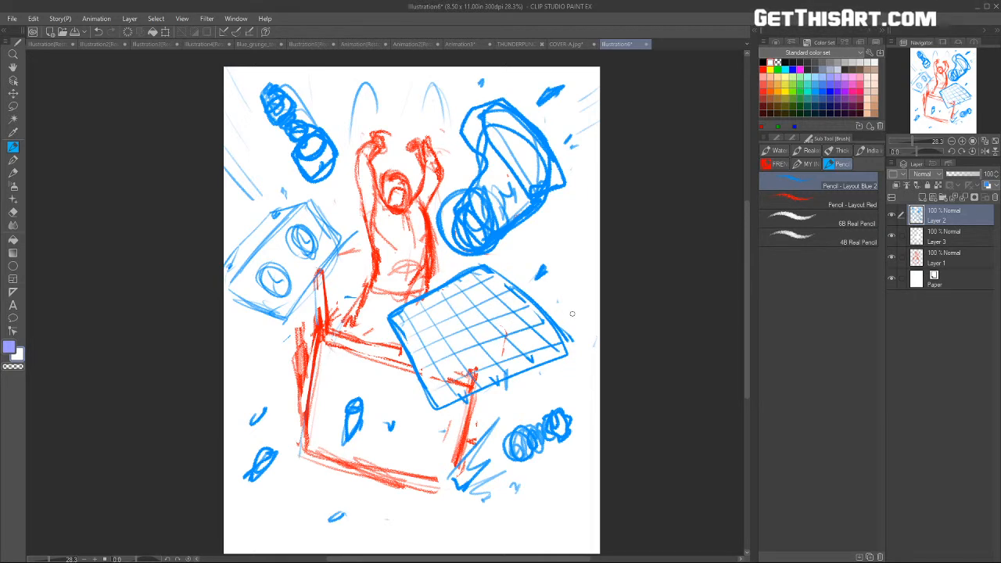
Step: Try a curved blue line below the tilted box and undo each attempt
{"action": "left_click_drag", "start_coordinate": [243, 386], "coordinate": [285, 328]}
{"action": "key", "text": "ctrl+z"}
{"action": "left_click_drag", "start_coordinate": [255, 361], "coordinate": [285, 332]}
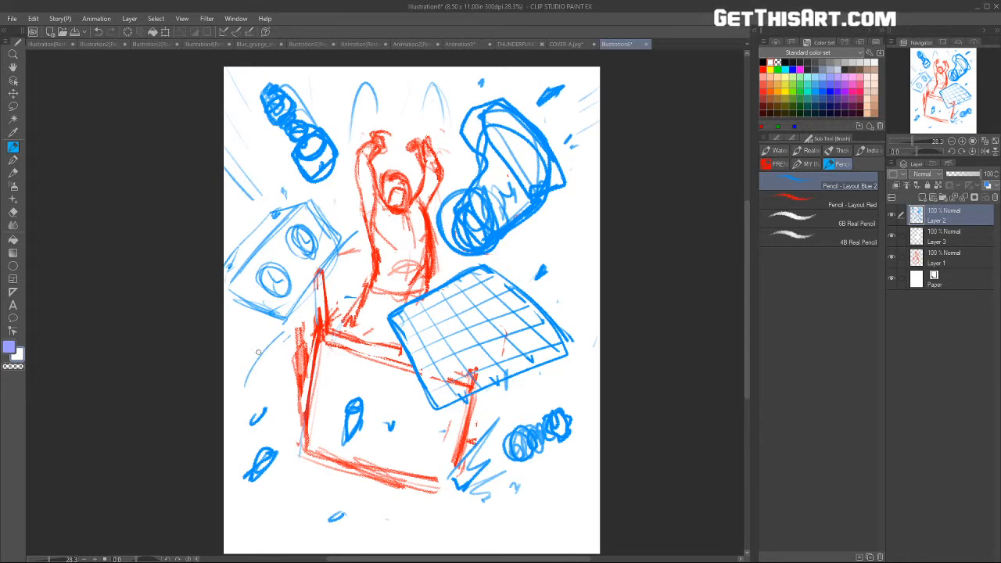
{"action": "key", "text": "ctrl+z"}
{"action": "left_click_drag", "start_coordinate": [240, 391], "coordinate": [284, 326]}
{"action": "key", "text": "ctrl+z"}
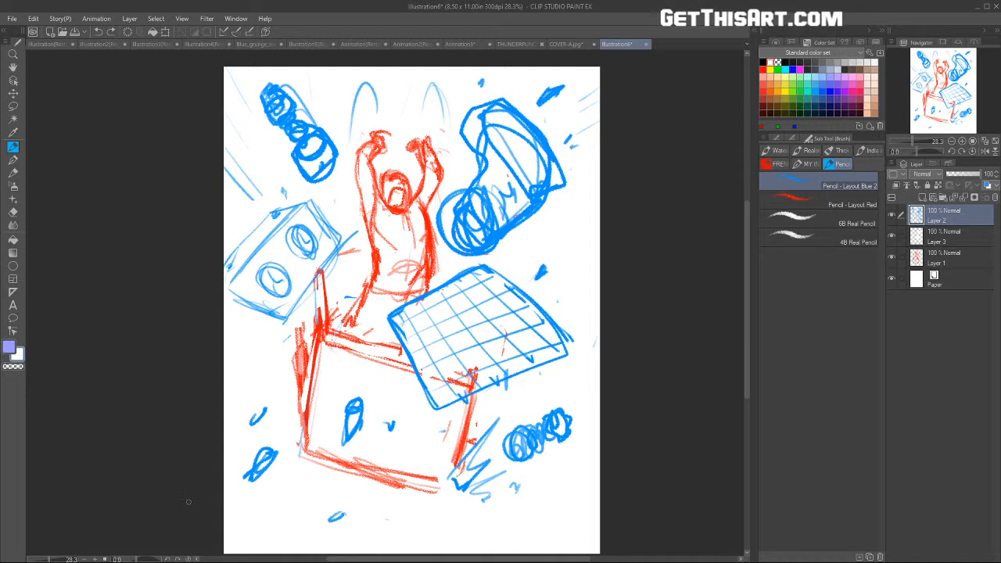
{"action": "left_click_drag", "start_coordinate": [247, 331], "coordinate": [257, 368]}
{"action": "key", "text": "ctrl+z"}
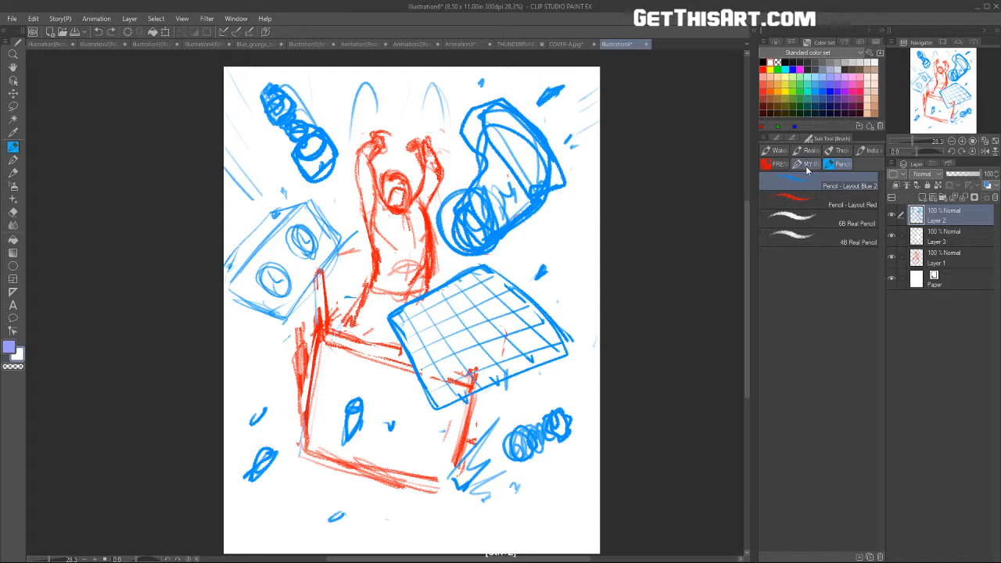
Step: Choose the Inker - Manga Studio 4 Brush v2 and set the drawing colour to black
{"action": "left_click", "coordinate": [805, 163]}
{"action": "left_click", "coordinate": [842, 225]}
{"action": "left_click", "coordinate": [855, 203]}
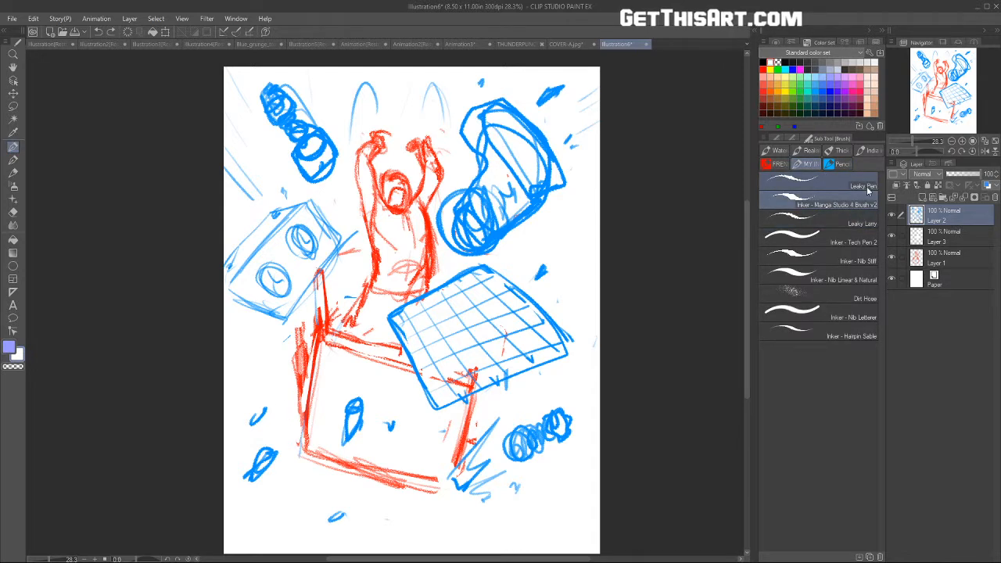
{"action": "left_click", "coordinate": [764, 62]}
{"action": "left_click", "coordinate": [8, 346]}
{"action": "left_click", "coordinate": [764, 61]}
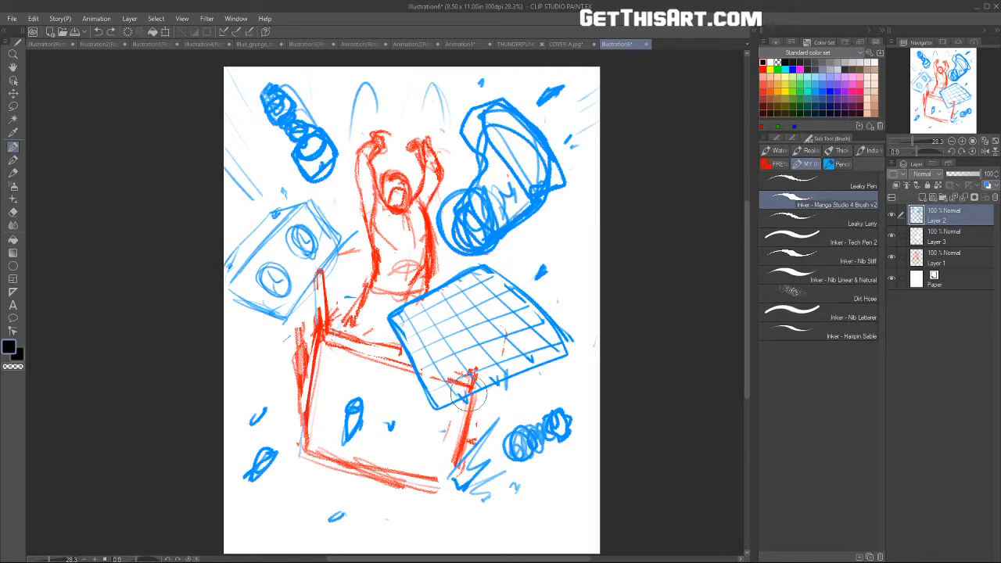
Step: Add a new layer above Layer 2 and hide Layers 2, 3 and 1 to leave a blank page
{"action": "left_click", "coordinate": [922, 197]}
{"action": "left_click", "coordinate": [892, 221]}
{"action": "left_click", "coordinate": [892, 236]}
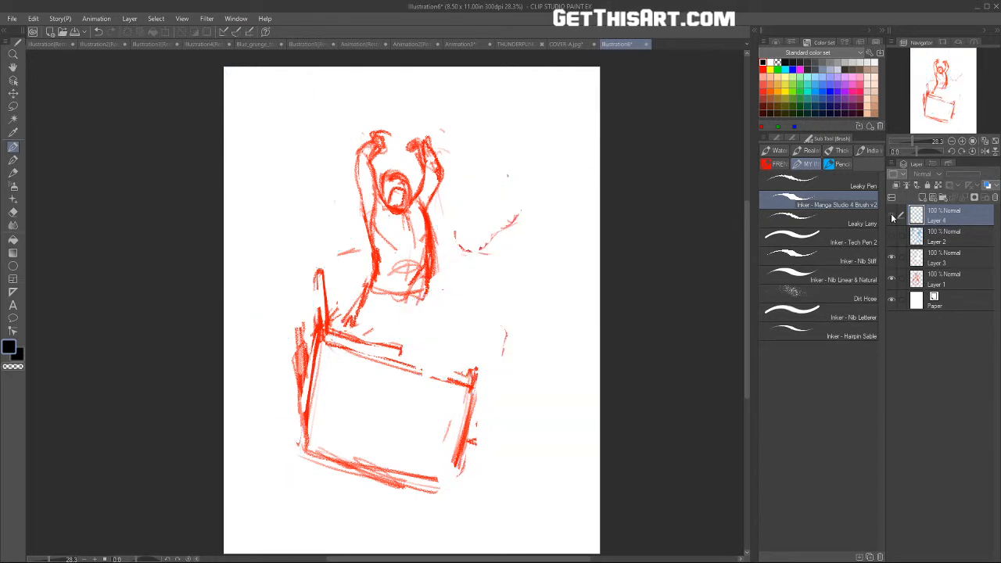
{"action": "left_click", "coordinate": [892, 215]}
{"action": "left_click", "coordinate": [891, 256]}
{"action": "left_click", "coordinate": [892, 277]}
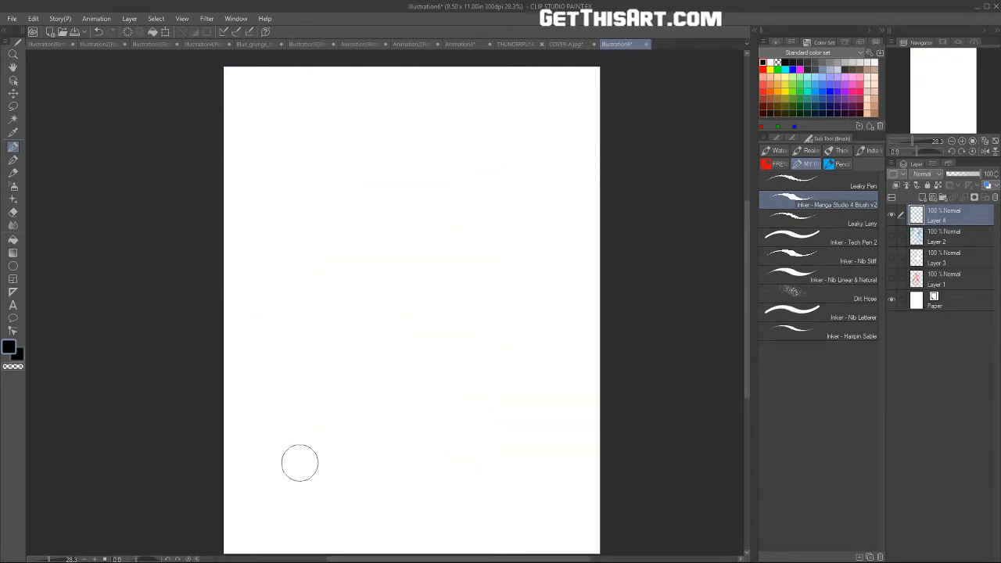
Step: Test long diagonal black brush strokes with varying thickness on the blank page, undoing each one
{"action": "mouse_move", "coordinate": [314, 427]}
{"action": "left_mouse_down"}
{"action": "mouse_move", "coordinate": [328, 365]}
{"action": "mouse_move", "coordinate": [404, 282]}
{"action": "left_mouse_up"}
{"action": "mouse_move", "coordinate": [247, 417]}
{"action": "left_mouse_down"}
{"action": "mouse_move", "coordinate": [458, 180]}
{"action": "mouse_move", "coordinate": [581, 96]}
{"action": "mouse_move", "coordinate": [490, 147]}
{"action": "mouse_move", "coordinate": [372, 240]}
{"action": "mouse_move", "coordinate": [305, 335]}
{"action": "left_mouse_up"}
{"action": "key", "text": "ctrl+z"}
{"action": "key", "text": "ctrl+z"}
{"action": "key", "text": "ctrl+z"}
{"action": "mouse_move", "coordinate": [264, 393]}
{"action": "left_mouse_down"}
{"action": "mouse_move", "coordinate": [369, 272]}
{"action": "mouse_move", "coordinate": [507, 166]}
{"action": "left_mouse_up"}
{"action": "key", "text": "ctrl+z"}
{"action": "mouse_move", "coordinate": [261, 428]}
{"action": "left_mouse_down"}
{"action": "mouse_move", "coordinate": [375, 280]}
{"action": "mouse_move", "coordinate": [492, 179]}
{"action": "left_mouse_up"}
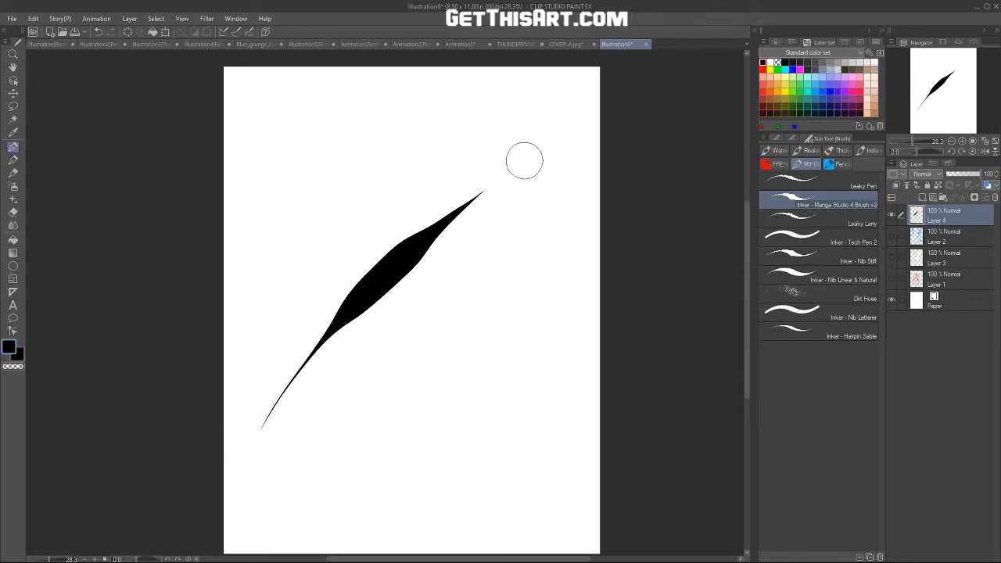
{"action": "key", "text": "ctrl+z"}
{"action": "mouse_move", "coordinate": [332, 379]}
{"action": "left_mouse_down"}
{"action": "mouse_move", "coordinate": [409, 240]}
{"action": "mouse_move", "coordinate": [517, 159]}
{"action": "left_mouse_up"}
{"action": "key", "text": "ctrl+z"}
{"action": "left_click_drag", "start_coordinate": [340, 379], "coordinate": [491, 161]}
{"action": "key", "text": "ctrl+z"}
Step: Test a thin curve and a rounded shape with feathered black strokes, and erase the test marks
{"action": "left_click_drag", "start_coordinate": [387, 233], "coordinate": [368, 287]}
{"action": "mouse_move", "coordinate": [389, 297]}
{"action": "left_mouse_down"}
{"action": "mouse_move", "coordinate": [380, 337]}
{"action": "mouse_move", "coordinate": [328, 307]}
{"action": "mouse_move", "coordinate": [347, 280]}
{"action": "left_mouse_up"}
{"action": "mouse_move", "coordinate": [389, 315]}
{"action": "left_mouse_down"}
{"action": "mouse_move", "coordinate": [391, 402]}
{"action": "mouse_move", "coordinate": [408, 388]}
{"action": "mouse_move", "coordinate": [396, 398]}
{"action": "left_mouse_up"}
{"action": "key", "text": "ctrl+z"}
{"action": "left_click_drag", "start_coordinate": [353, 314], "coordinate": [366, 349]}
{"action": "mouse_move", "coordinate": [361, 311]}
{"action": "left_mouse_down"}
{"action": "mouse_move", "coordinate": [366, 350]}
{"action": "mouse_move", "coordinate": [376, 342]}
{"action": "left_mouse_up"}
{"action": "mouse_move", "coordinate": [371, 302]}
{"action": "left_mouse_down"}
{"action": "mouse_move", "coordinate": [380, 333]}
{"action": "mouse_move", "coordinate": [349, 314]}
{"action": "mouse_move", "coordinate": [354, 347]}
{"action": "left_mouse_up"}
{"action": "left_click_drag", "start_coordinate": [341, 308], "coordinate": [351, 349]}
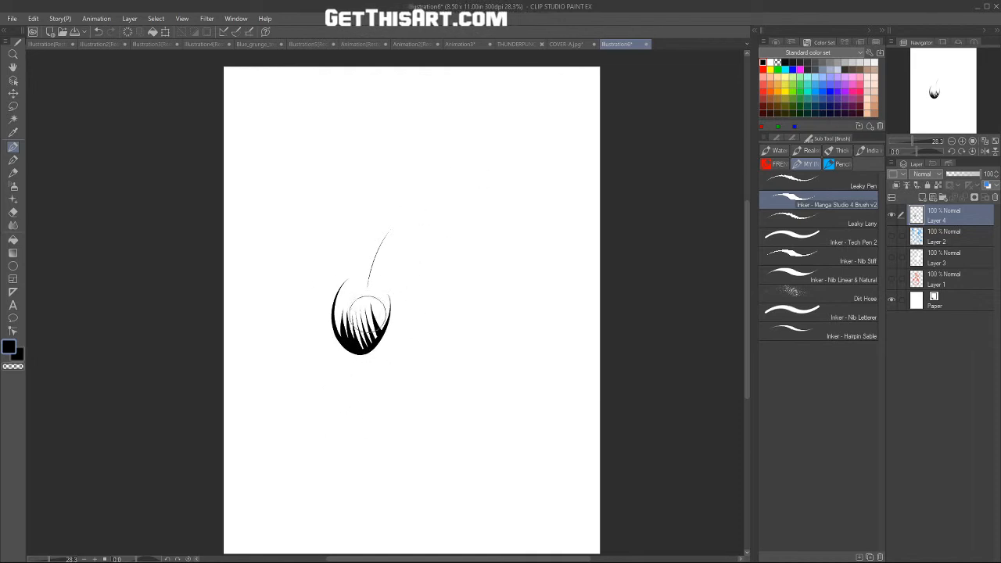
{"action": "key", "text": "e"}
{"action": "mouse_move", "coordinate": [337, 337]}
{"action": "left_mouse_down"}
{"action": "mouse_move", "coordinate": [386, 225]}
{"action": "mouse_move", "coordinate": [361, 411]}
{"action": "mouse_move", "coordinate": [339, 328]}
{"action": "mouse_move", "coordinate": [367, 253]}
{"action": "left_mouse_up"}
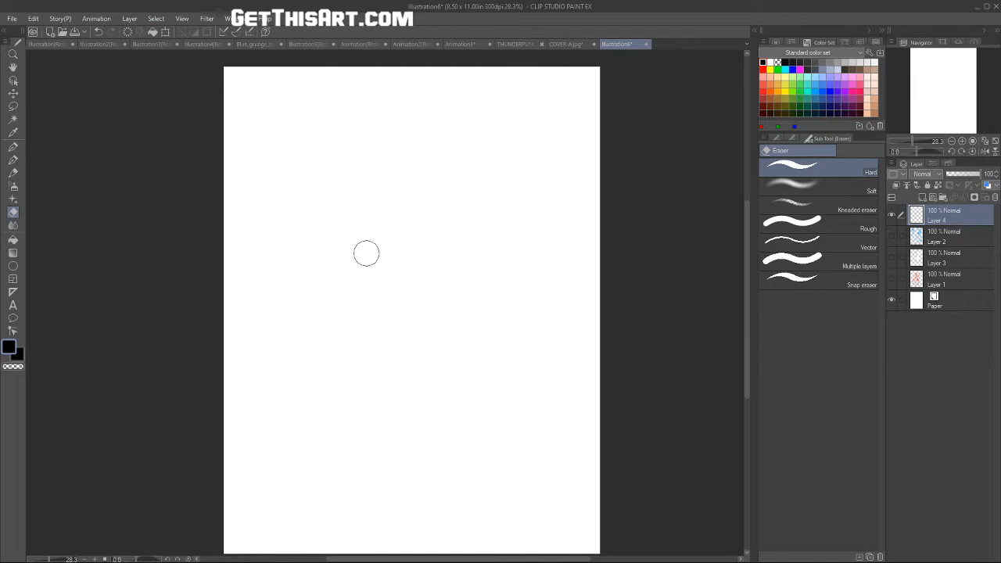
Step: Show the sketch layers (Layers 2, 3 and 1) again and hide Layer 4
{"action": "left_click_drag", "start_coordinate": [891, 215], "coordinate": [893, 272]}
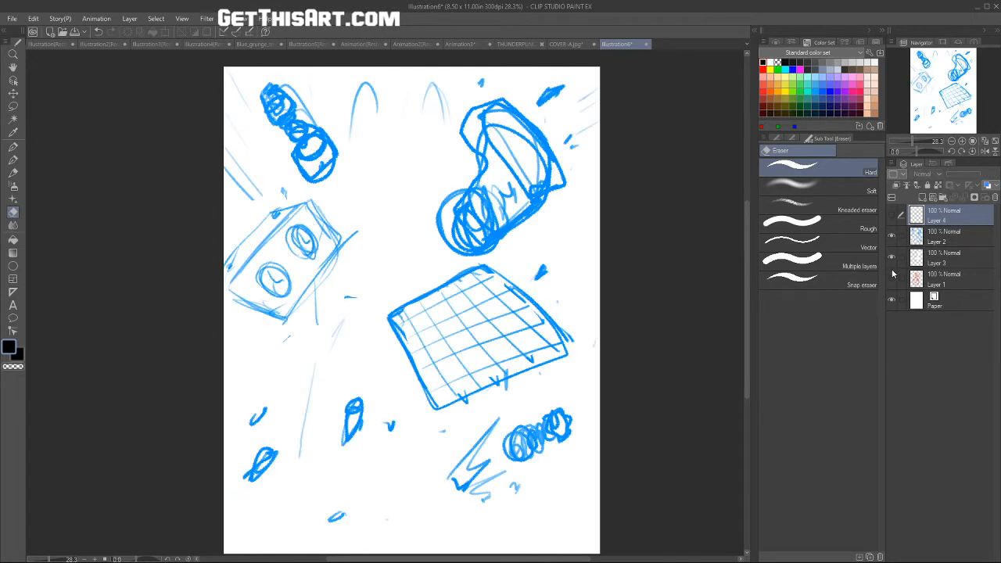
{"action": "left_click", "coordinate": [891, 277]}
{"action": "scroll", "coordinate": [746, 262], "scroll_direction": "up", "scroll_amount": 1}
{"action": "left_click_drag", "start_coordinate": [746, 258], "coordinate": [747, 256]}
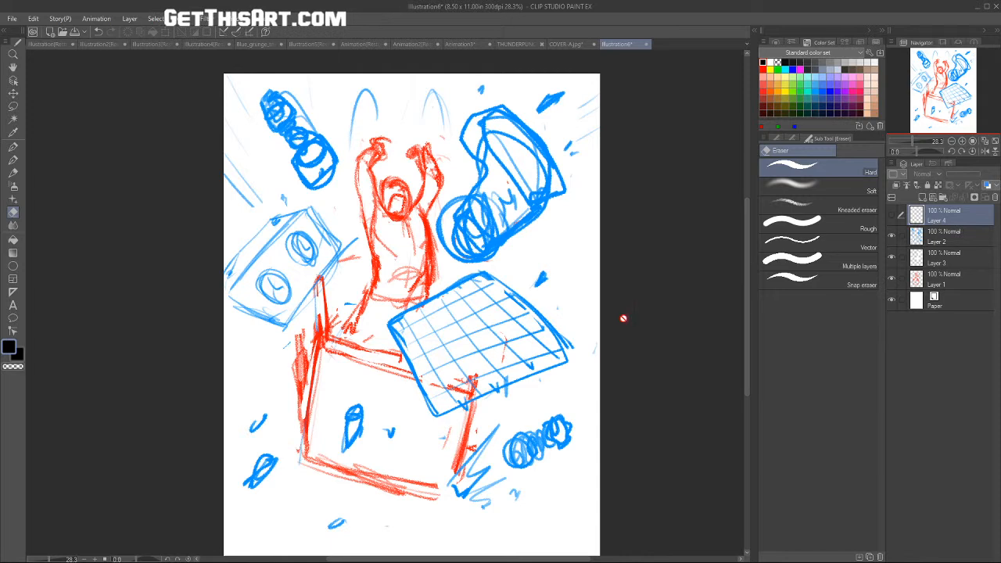
Step: Check the tool properties of the Hard eraser and the Inker - Manga Studio 4 Brush v2, including their stabilization settings
{"action": "left_click", "coordinate": [792, 139]}
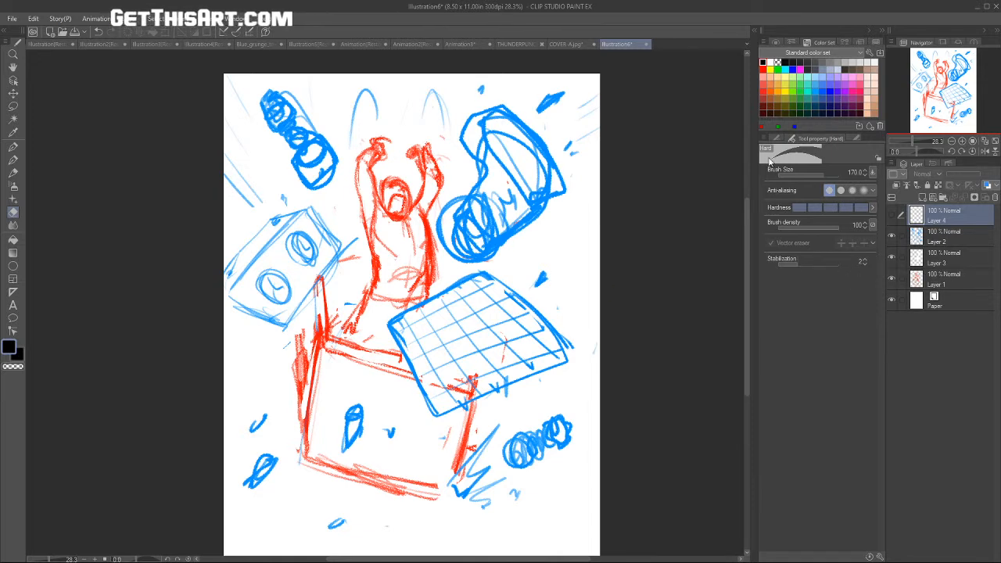
{"action": "left_click", "coordinate": [854, 139]}
{"action": "key", "text": "p"}
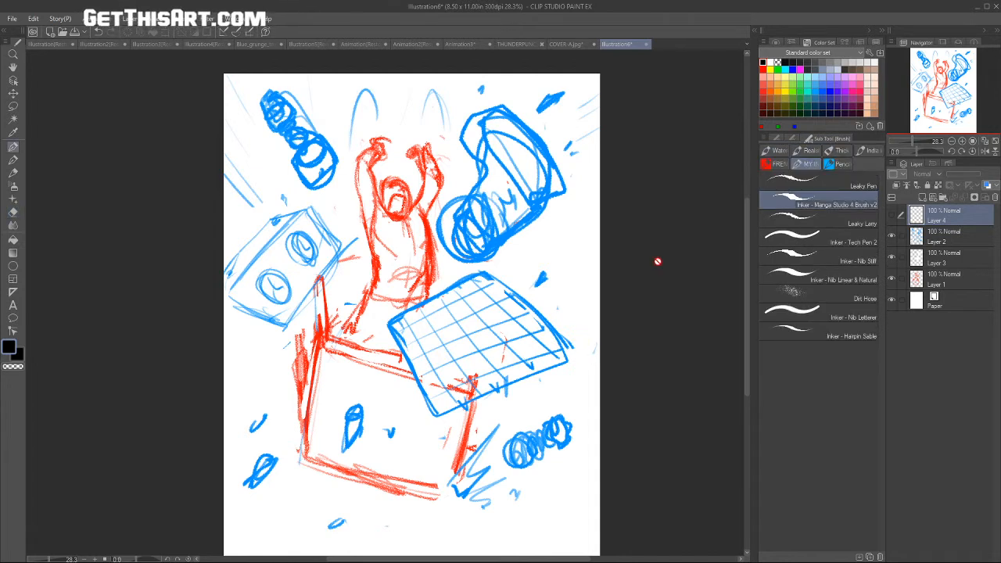
{"action": "left_click", "coordinate": [792, 138]}
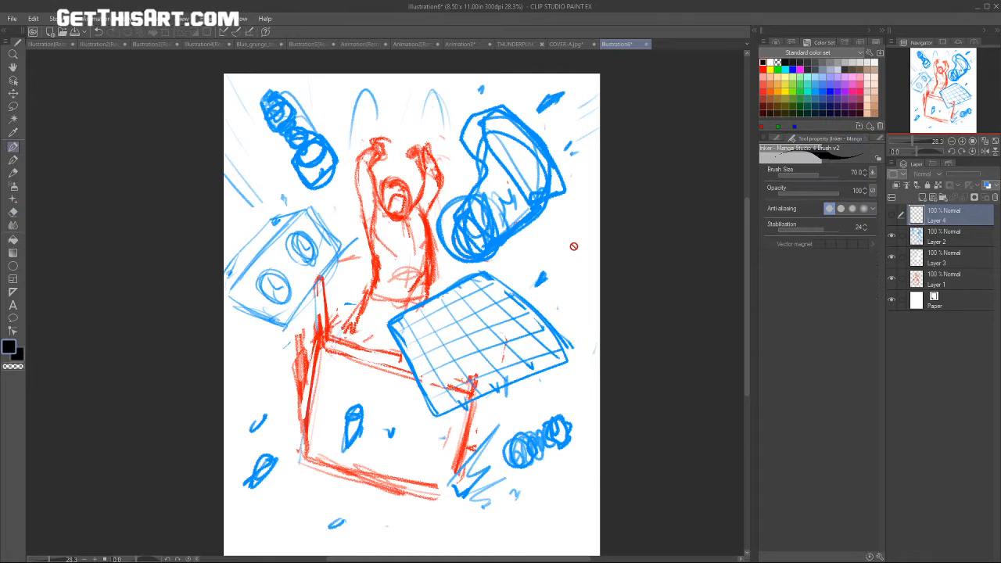
{"action": "left_click", "coordinate": [866, 139]}
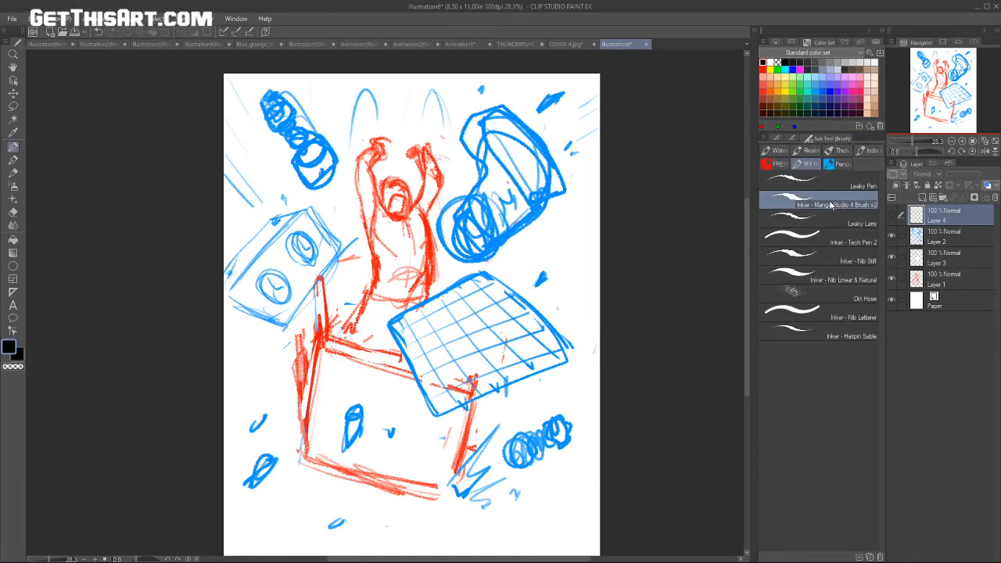
{"action": "left_click_drag", "start_coordinate": [746, 218], "coordinate": [747, 215]}
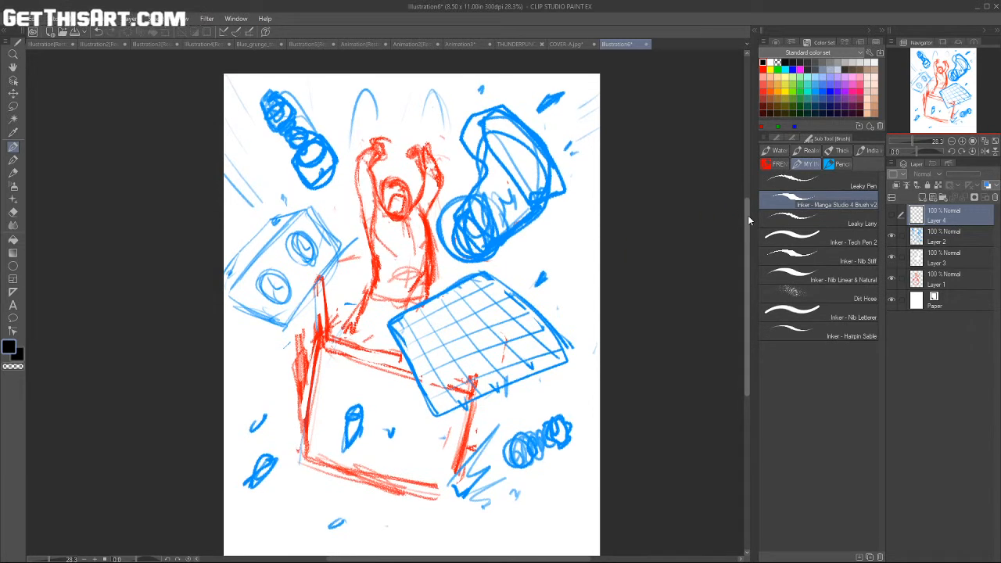
{"action": "left_click_drag", "start_coordinate": [747, 233], "coordinate": [746, 230]}
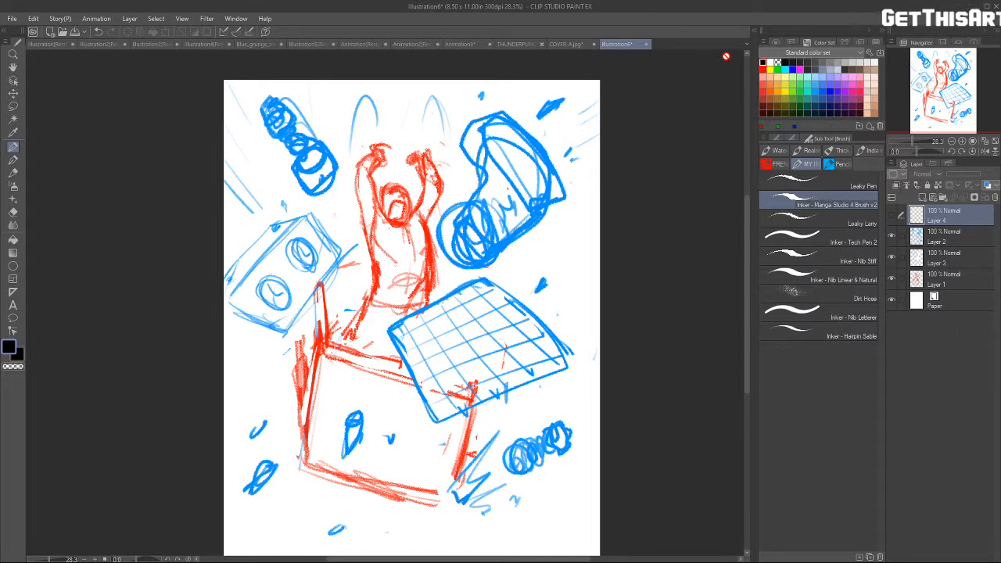
{"action": "left_click_drag", "start_coordinate": [745, 211], "coordinate": [747, 219]}
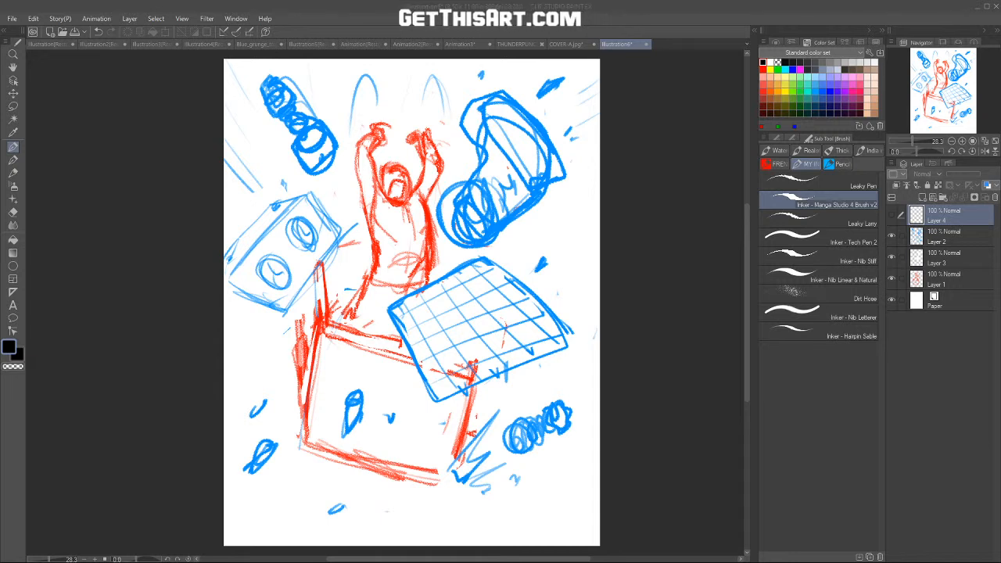
{"action": "left_click_drag", "start_coordinate": [747, 221], "coordinate": [747, 213]}
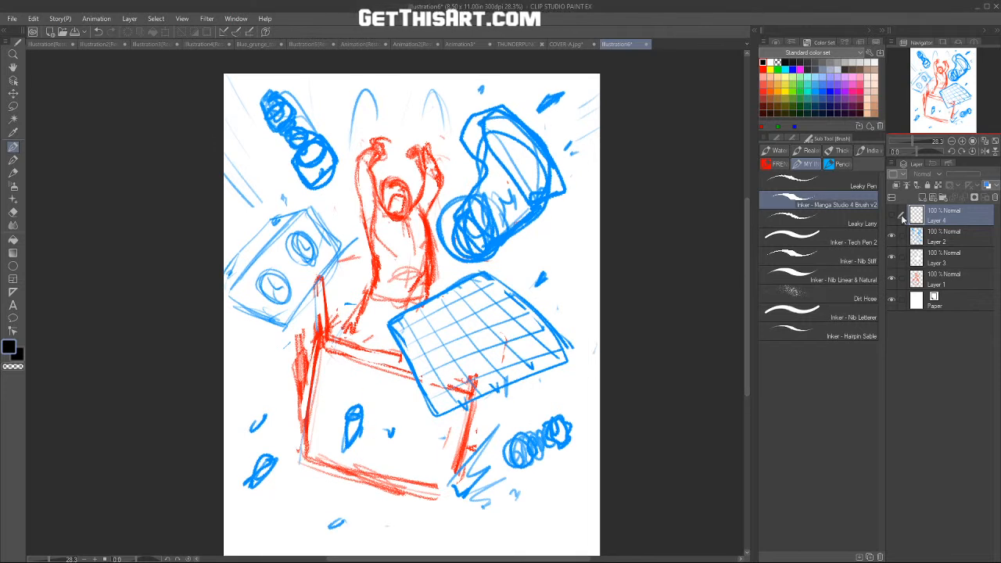
Step: Make Layer 4 visible again above the sketch layers
{"action": "left_click", "coordinate": [891, 215]}
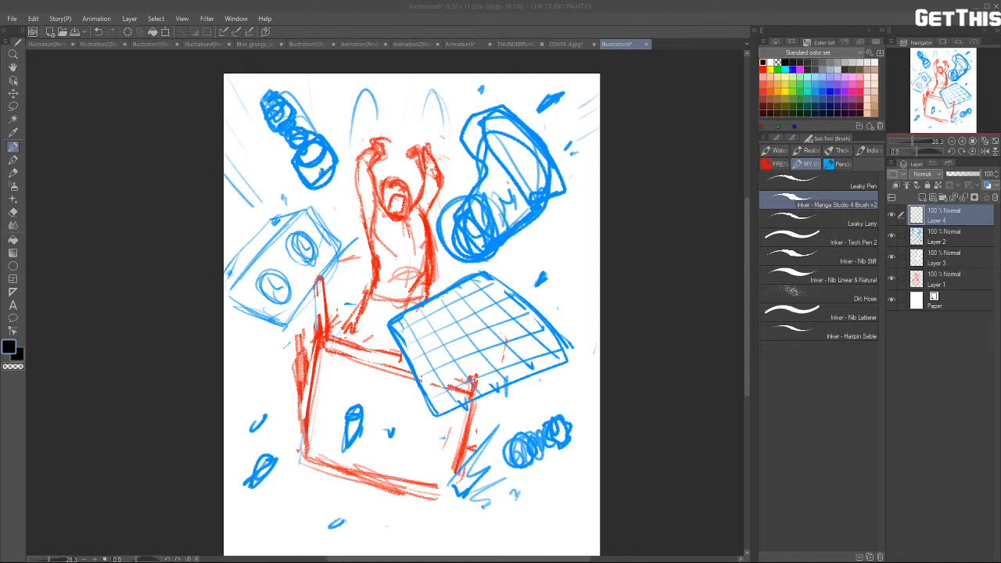
{"action": "left_click_drag", "start_coordinate": [745, 200], "coordinate": [745, 195]}
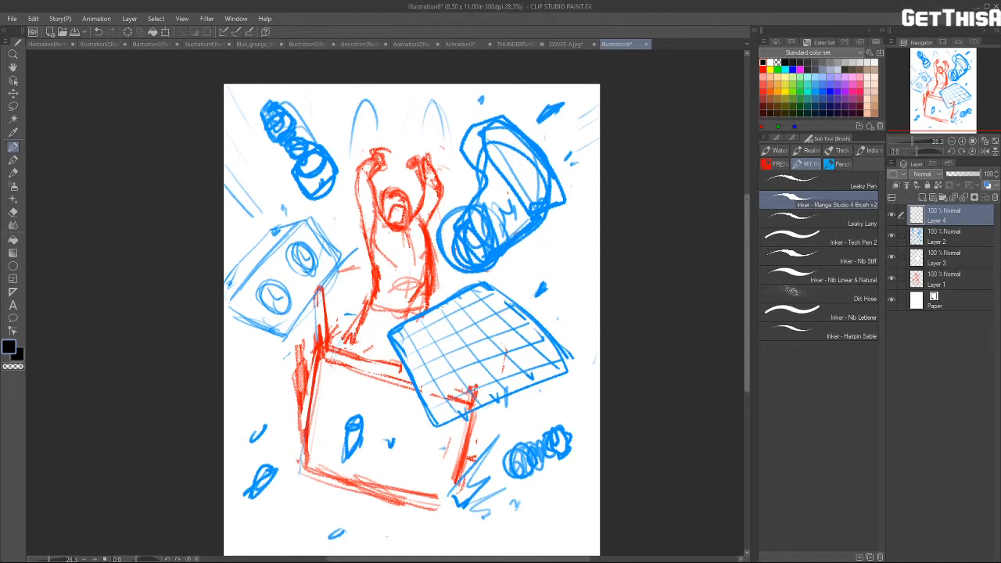
{"action": "key", "text": "slash"}
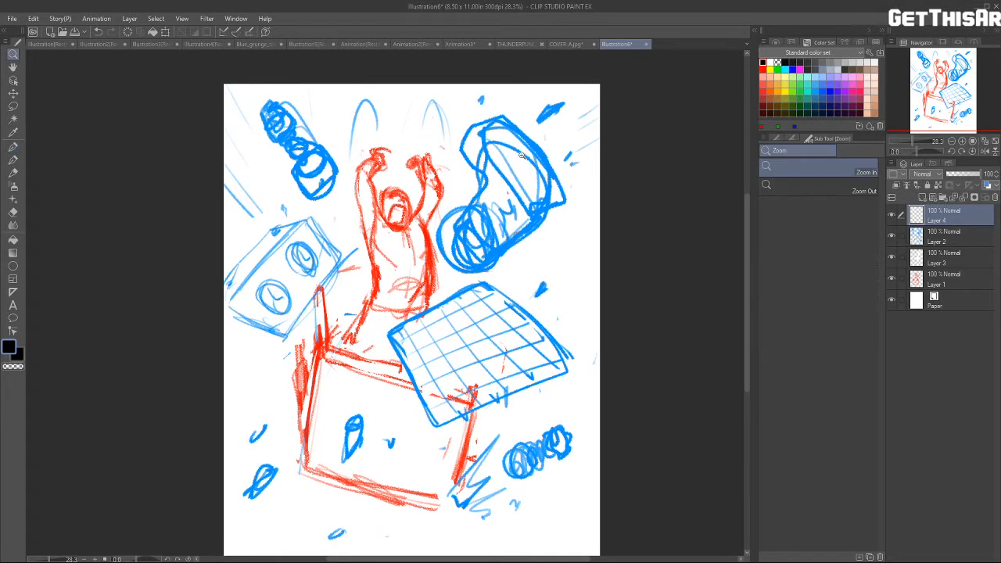
{"action": "mouse_move", "coordinate": [526, 179]}
{"action": "left_mouse_down"}
{"action": "mouse_move", "coordinate": [548, 178]}
{"action": "mouse_move", "coordinate": [539, 181]}
{"action": "mouse_move", "coordinate": [544, 151]}
{"action": "mouse_move", "coordinate": [537, 181]}
{"action": "left_mouse_up"}
{"action": "key", "text": "h"}
{"action": "key", "text": "slash"}
{"action": "key", "text": "h"}
{"action": "key", "text": "slash"}
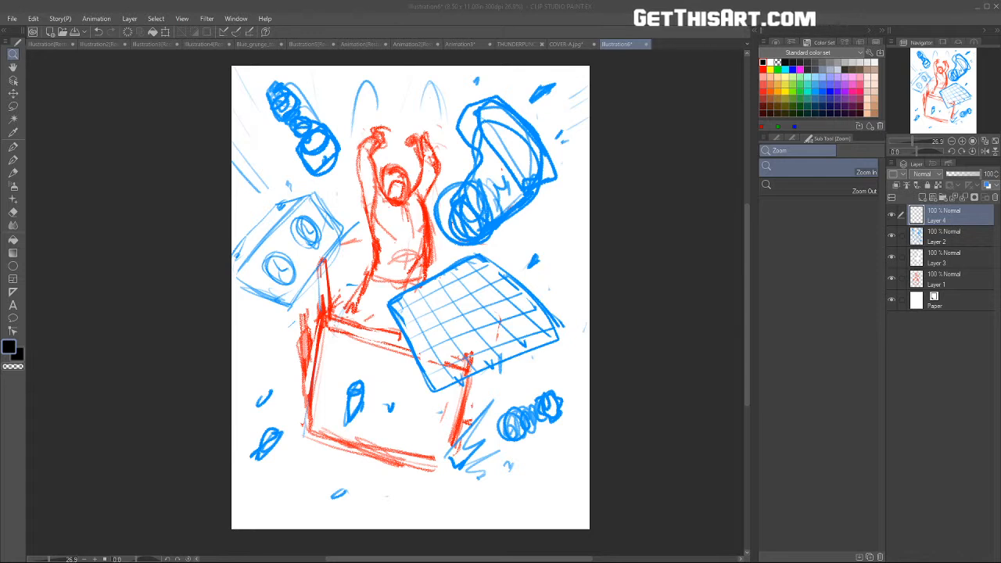
{"action": "left_click", "coordinate": [688, 29]}
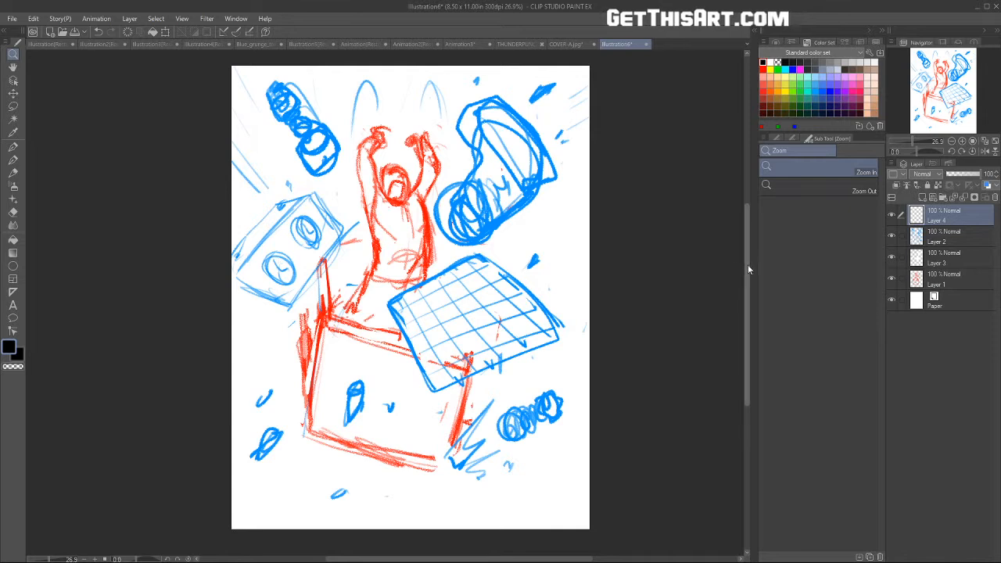
{"action": "left_click_drag", "start_coordinate": [746, 266], "coordinate": [745, 259]}
{"action": "scroll", "coordinate": [746, 262], "scroll_direction": "up", "scroll_amount": 2}
Step: On Layer 2, handwrite the label "Knight" with an arrow to the large chess piece, using the Inker - Nib Letterer brush
{"action": "left_click", "coordinate": [13, 146]}
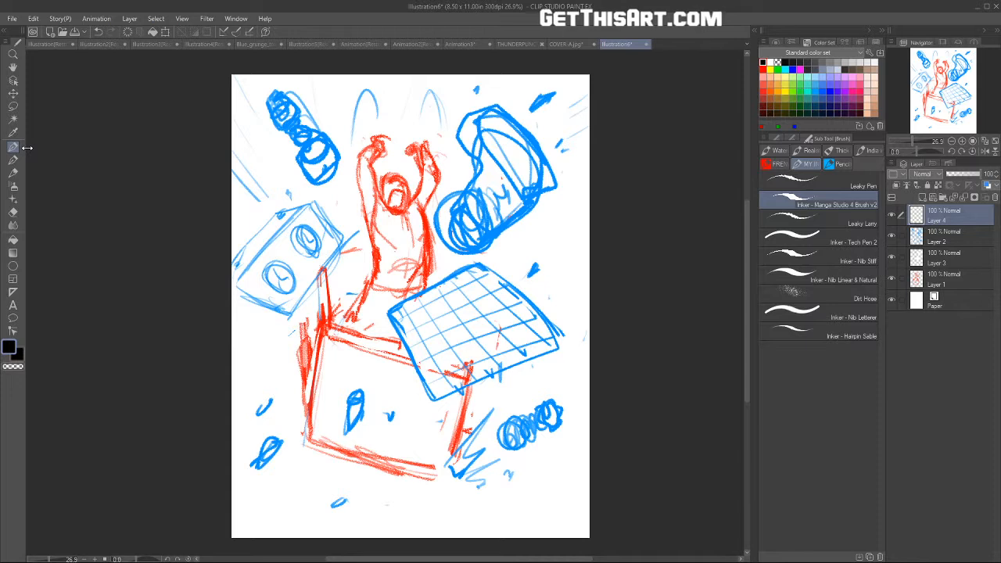
{"action": "scroll", "coordinate": [633, 205], "scroll_direction": "up", "scroll_amount": 1}
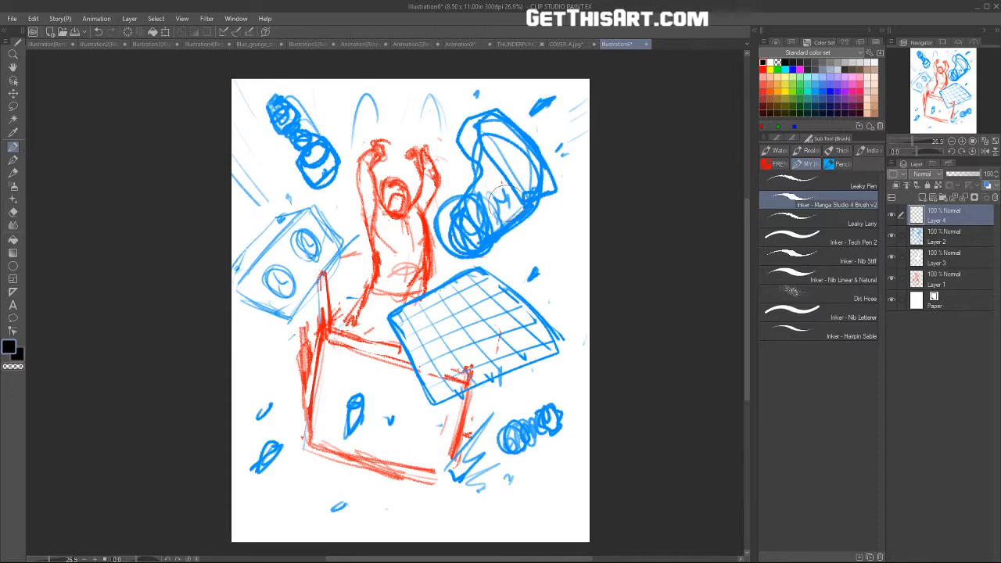
{"action": "key", "text": "b"}
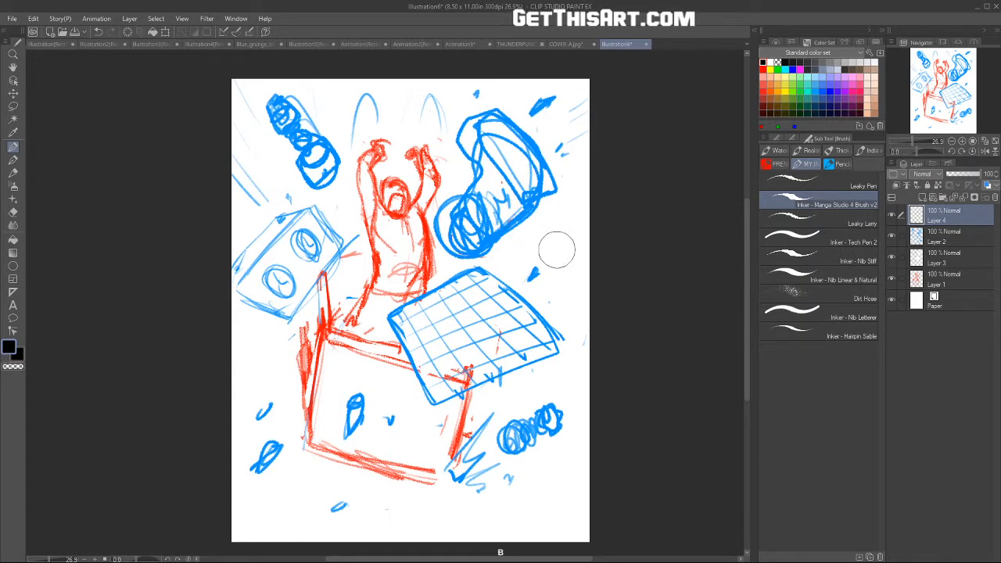
{"action": "left_click", "coordinate": [932, 238]}
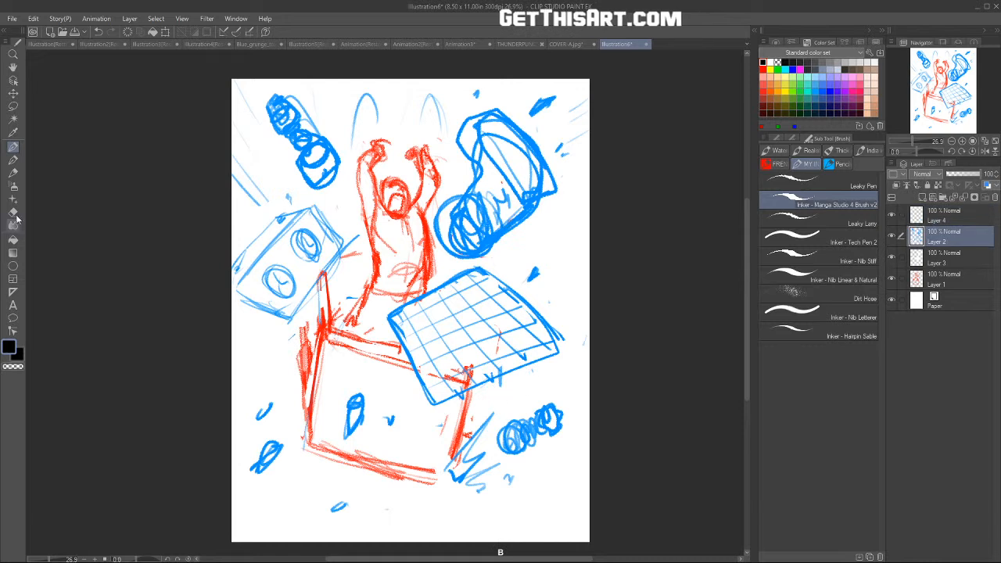
{"action": "left_click", "coordinate": [12, 159]}
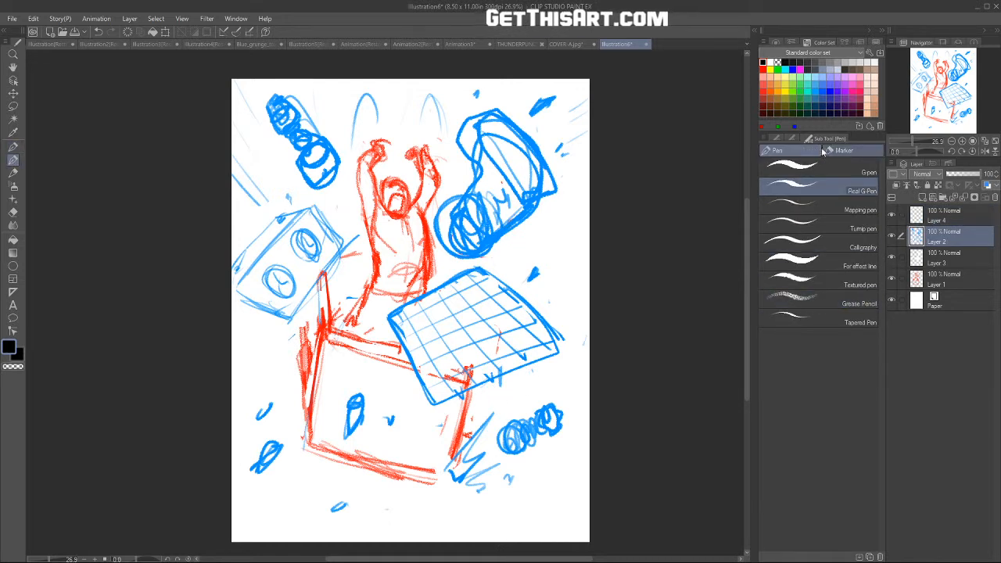
{"action": "key", "text": "b"}
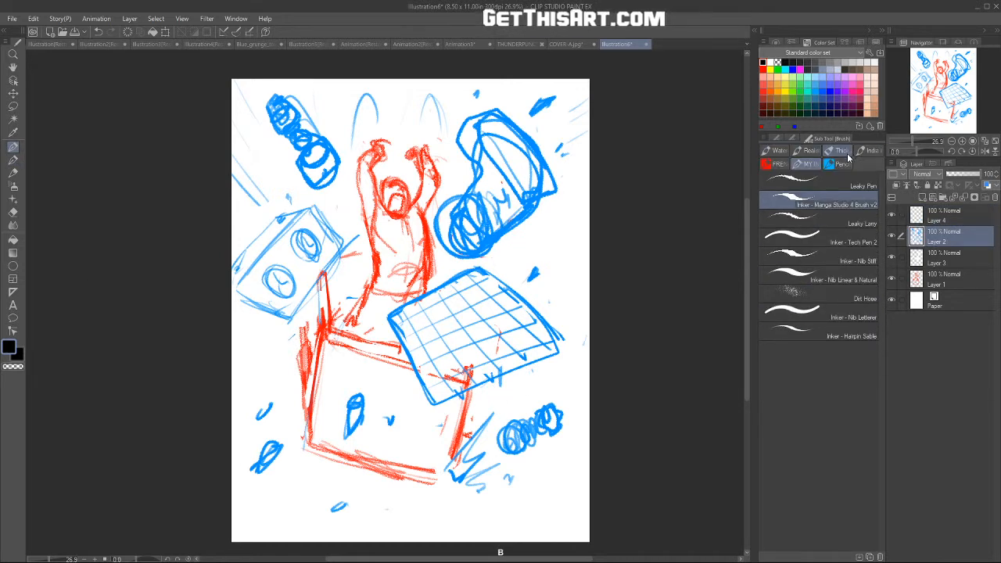
{"action": "left_click", "coordinate": [848, 316]}
{"action": "mouse_move", "coordinate": [537, 232]}
{"action": "left_mouse_down"}
{"action": "mouse_move", "coordinate": [550, 243]}
{"action": "mouse_move", "coordinate": [543, 231]}
{"action": "left_mouse_up"}
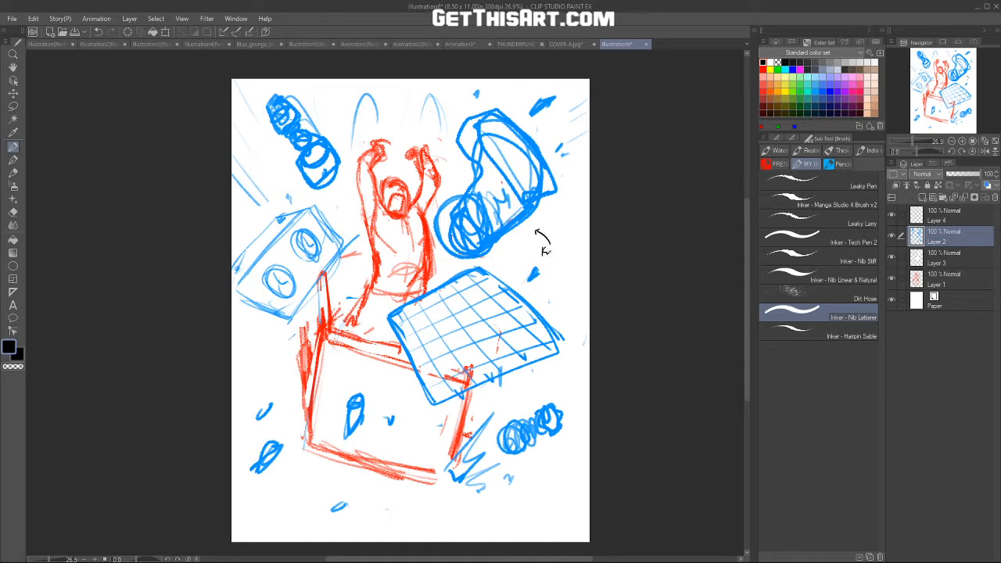
{"action": "key", "text": "ctrl+z"}
{"action": "key", "text": "ctrl+z"}
{"action": "key", "text": "ctrl+z"}
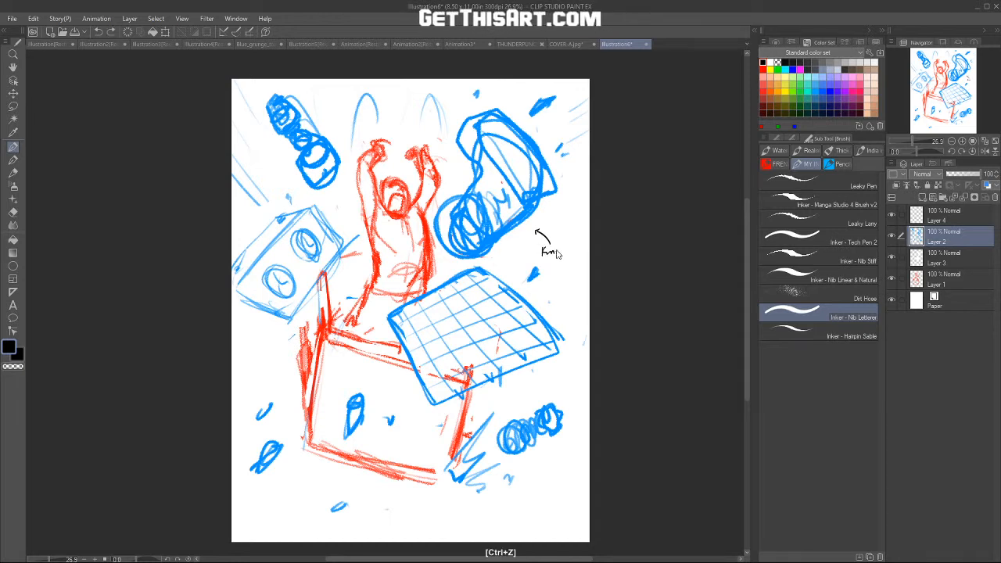
{"action": "left_click_drag", "start_coordinate": [553, 251], "coordinate": [572, 238]}
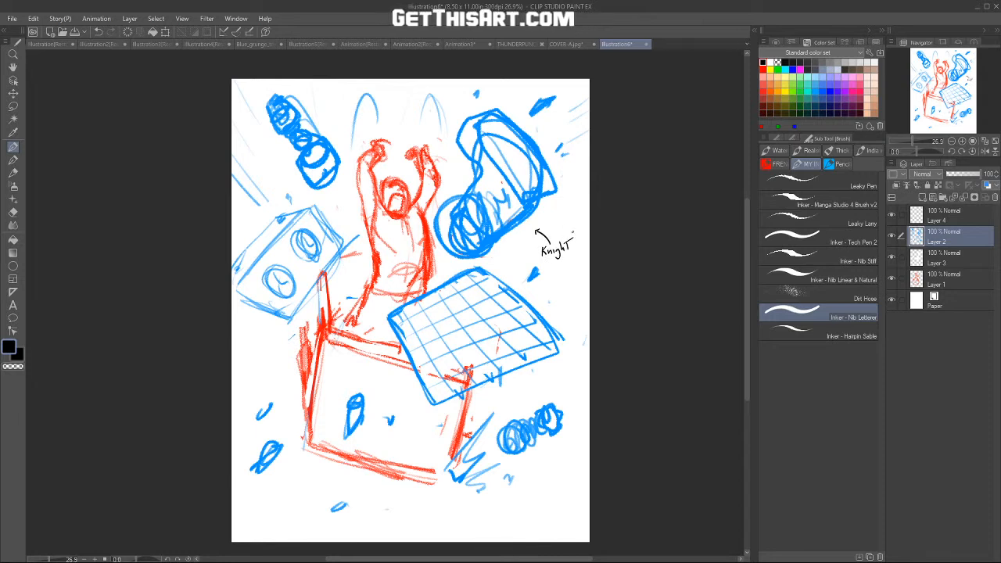
Step: Handwrite "Bishop" with an arrow beside the upper chess piece and "Clock" with an arrow below the chess clock
{"action": "mouse_move", "coordinate": [332, 95]}
{"action": "left_mouse_down"}
{"action": "mouse_move", "coordinate": [322, 109]}
{"action": "mouse_move", "coordinate": [366, 94]}
{"action": "left_mouse_up"}
{"action": "mouse_move", "coordinate": [261, 339]}
{"action": "left_mouse_down"}
{"action": "mouse_move", "coordinate": [265, 321]}
{"action": "mouse_move", "coordinate": [261, 351]}
{"action": "left_mouse_up"}
{"action": "left_click_drag", "start_coordinate": [265, 346], "coordinate": [266, 349]}
{"action": "left_click_drag", "start_coordinate": [274, 335], "coordinate": [273, 345]}
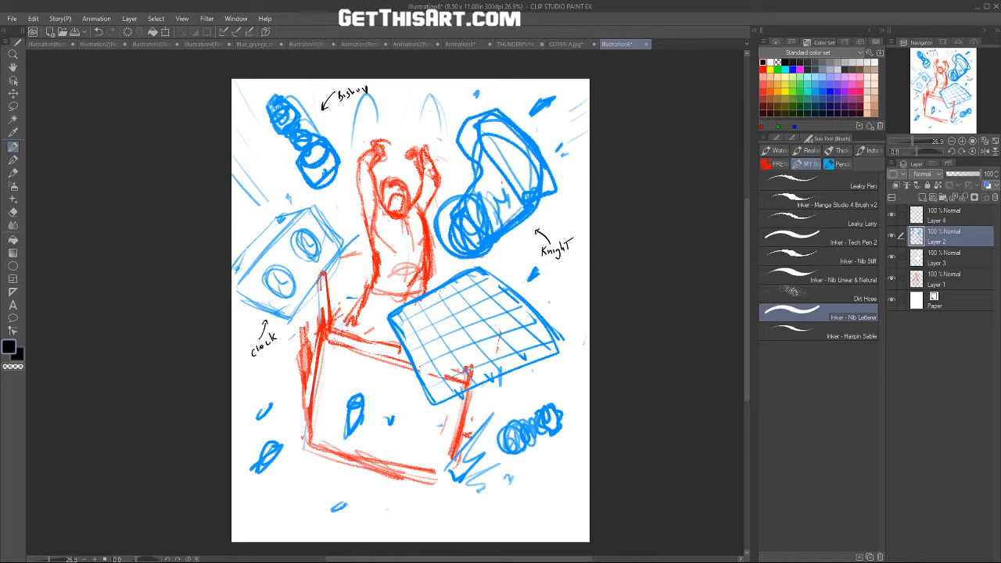
Step: Handwrite "Board" with a long arrow to the chequered board, and "Table" on the tilted box's front face
{"action": "left_click_drag", "start_coordinate": [566, 305], "coordinate": [530, 331]}
{"action": "left_click_drag", "start_coordinate": [530, 331], "coordinate": [541, 329]}
{"action": "mouse_move", "coordinate": [560, 290]}
{"action": "left_mouse_down"}
{"action": "mouse_move", "coordinate": [569, 297]}
{"action": "mouse_move", "coordinate": [580, 275]}
{"action": "left_mouse_up"}
{"action": "left_click_drag", "start_coordinate": [384, 438], "coordinate": [394, 436]}
{"action": "left_click_drag", "start_coordinate": [389, 438], "coordinate": [414, 424]}
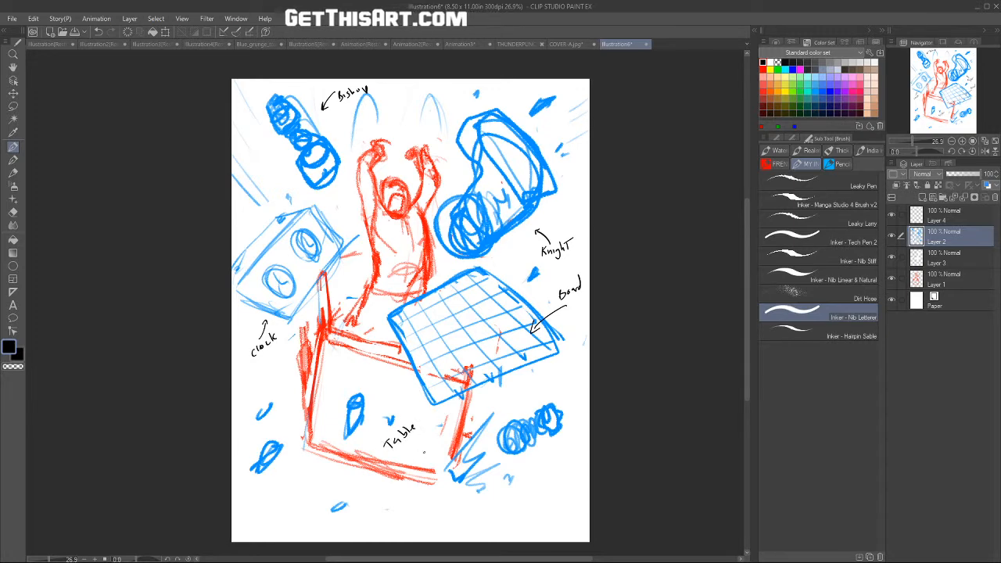
Step: Export the sketch as a single-layer JPEG named "cover sketch" into the client's folder inside Commissions
{"action": "left_click", "coordinate": [12, 18]}
{"action": "mouse_move", "coordinate": [75, 159]}
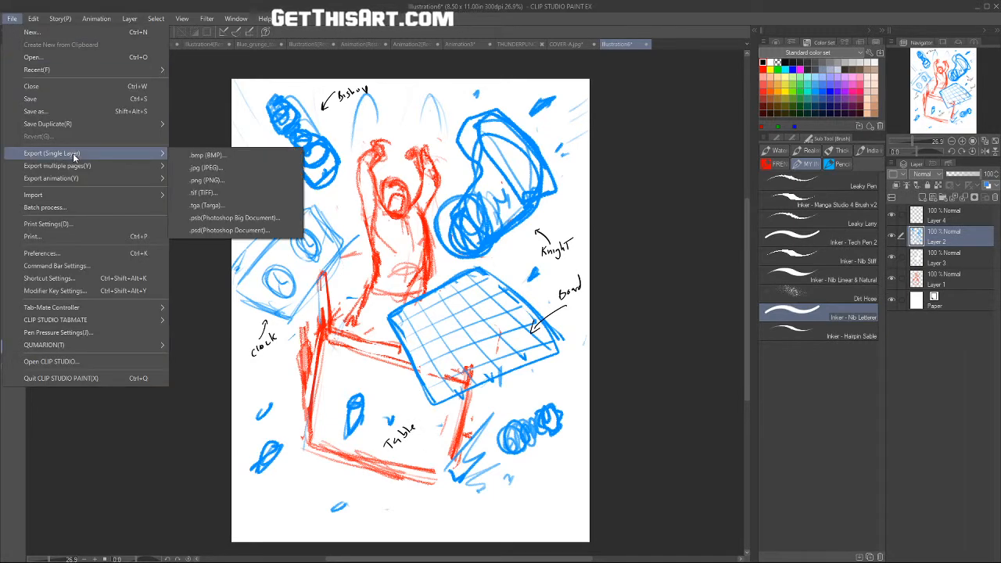
{"action": "left_click", "coordinate": [240, 168]}
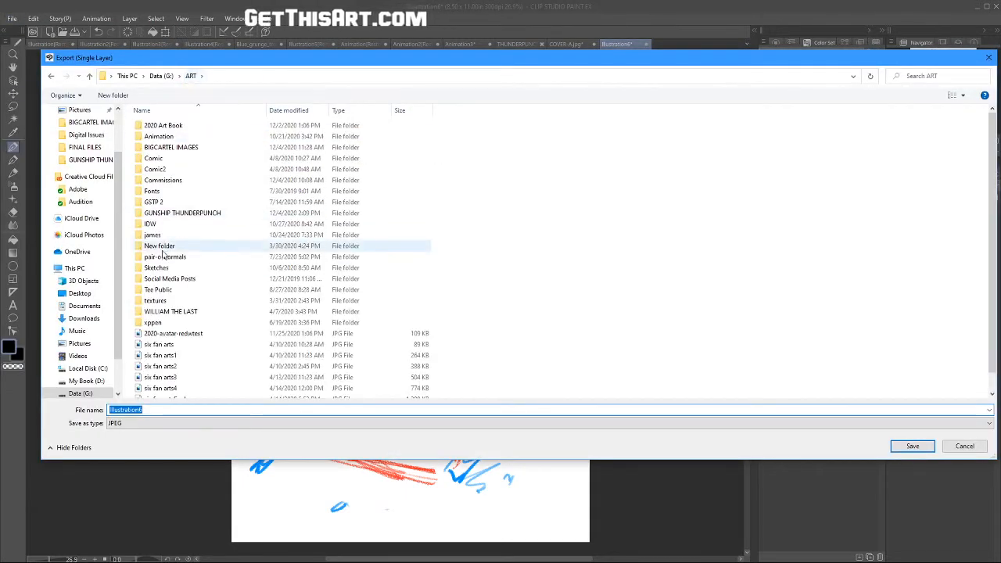
{"action": "double_click", "coordinate": [194, 181]}
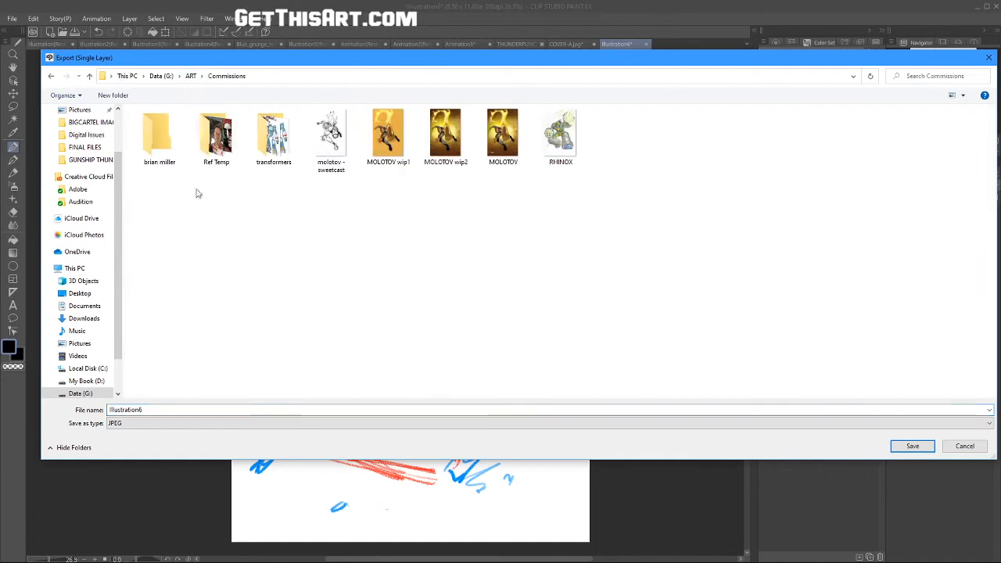
{"action": "double_click", "coordinate": [160, 135]}
{"action": "double_click", "coordinate": [163, 407]}
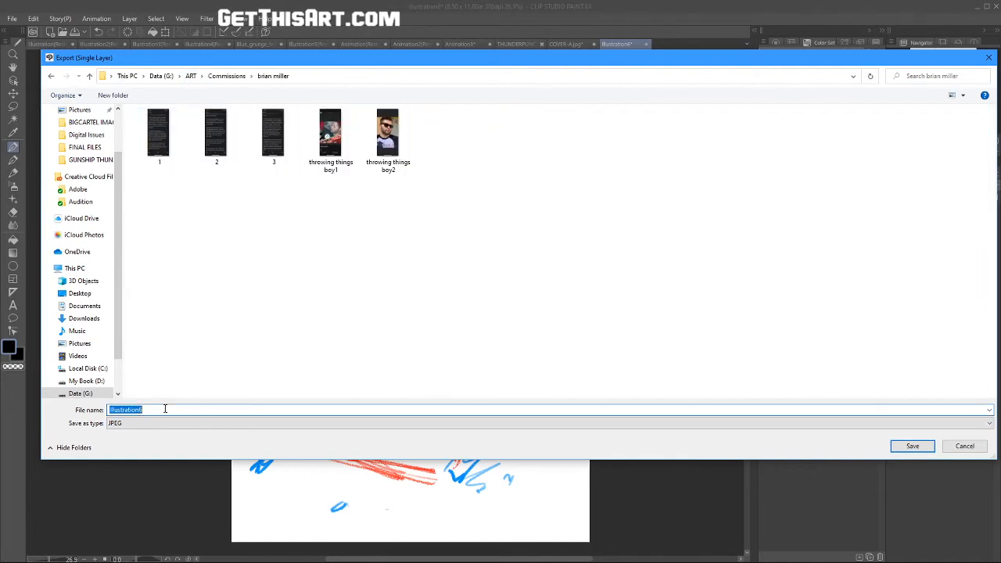
{"action": "type", "text": "cover"}
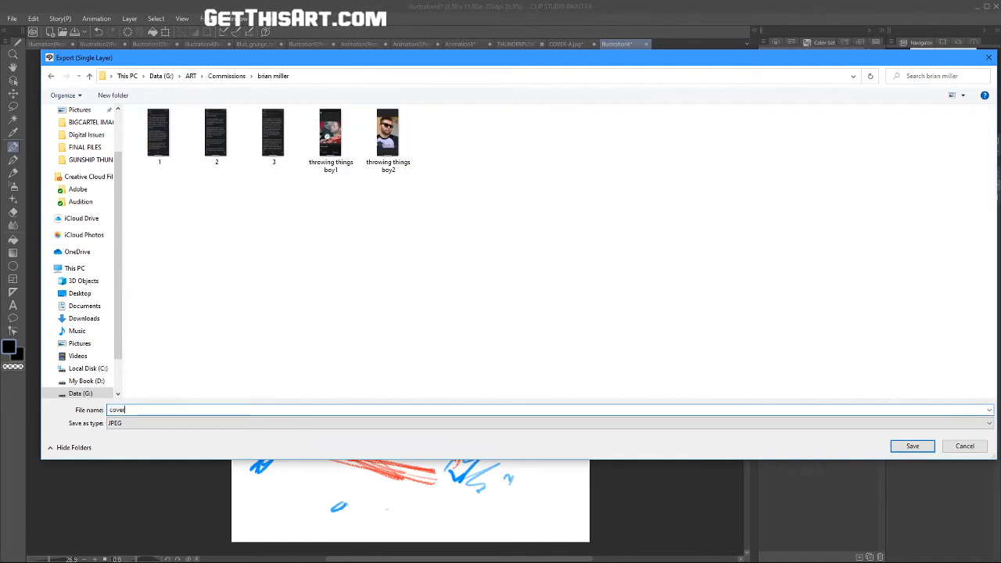
{"action": "type", "text": " sketch"}
{"action": "key", "text": "Return"}
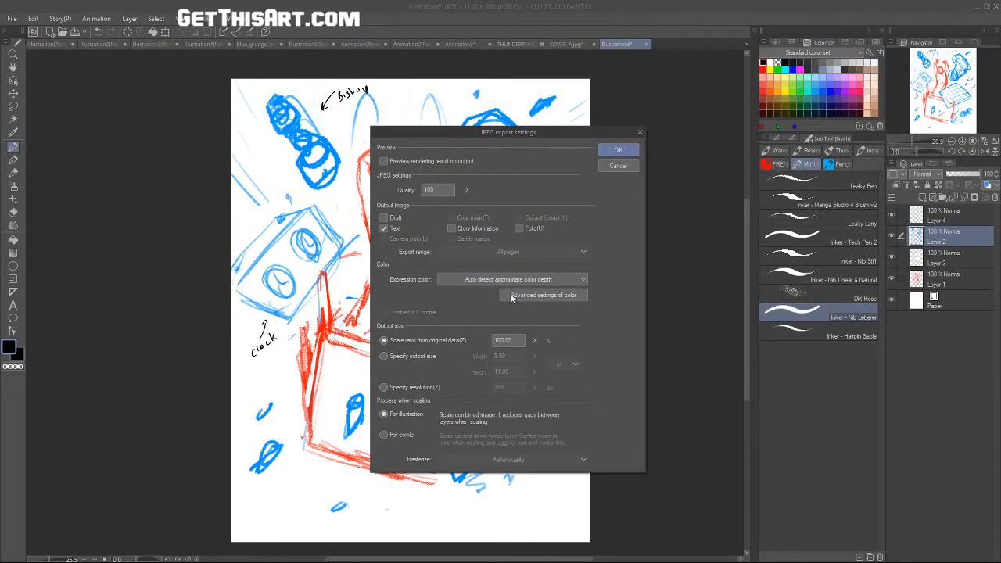
Step: Specify the JPEG output size in pixels with a width of 1000 px and run the export
{"action": "left_click", "coordinate": [426, 357]}
{"action": "left_click", "coordinate": [564, 365]}
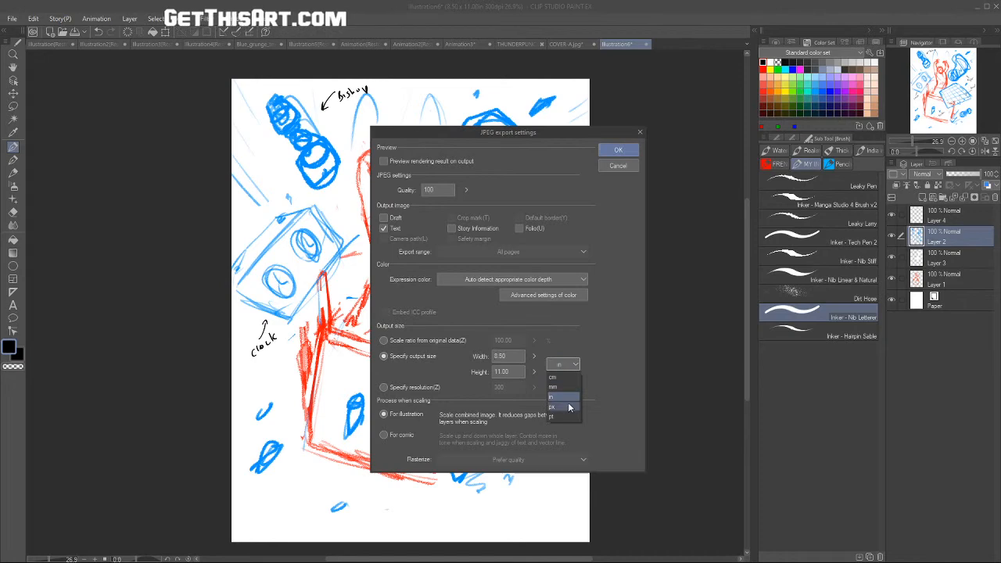
{"action": "left_click", "coordinate": [570, 405]}
{"action": "double_click", "coordinate": [513, 356]}
{"action": "type", "text": "1000"}
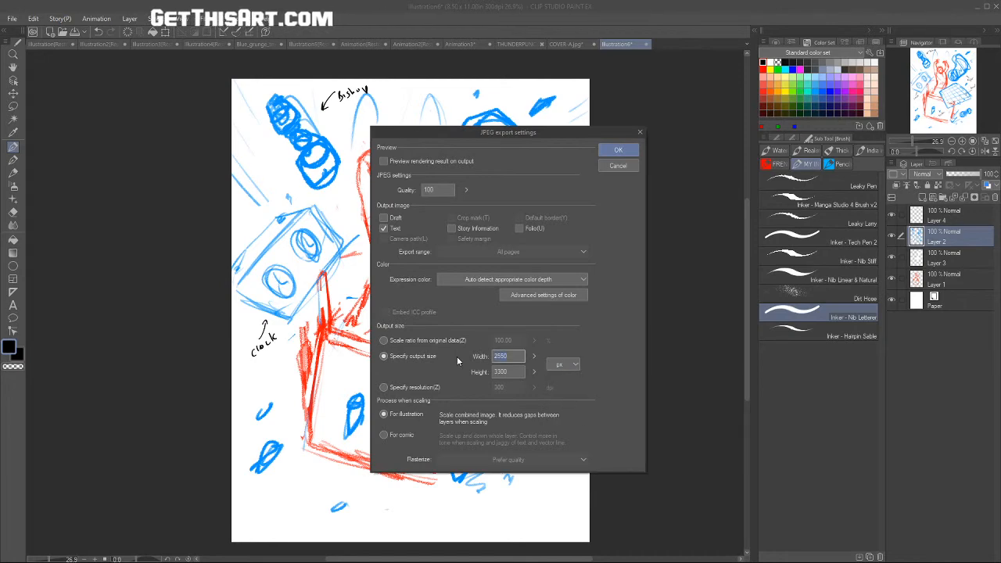
{"action": "left_click", "coordinate": [634, 151]}
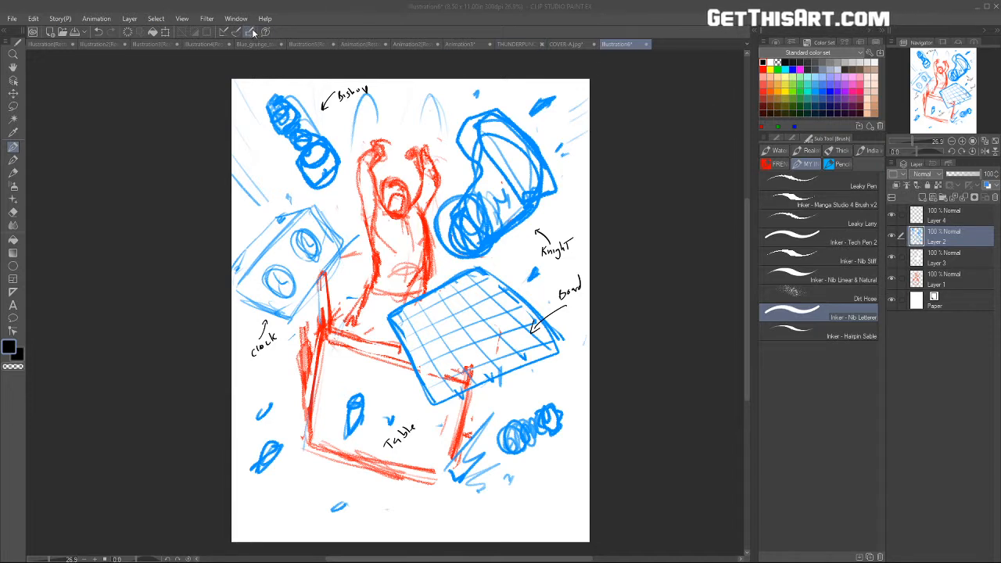
Step: Create a new 8.50 x 11.00 in illustration at 300 dpi and choose the Pencil - Layout Red brush
{"action": "left_click", "coordinate": [50, 32]}
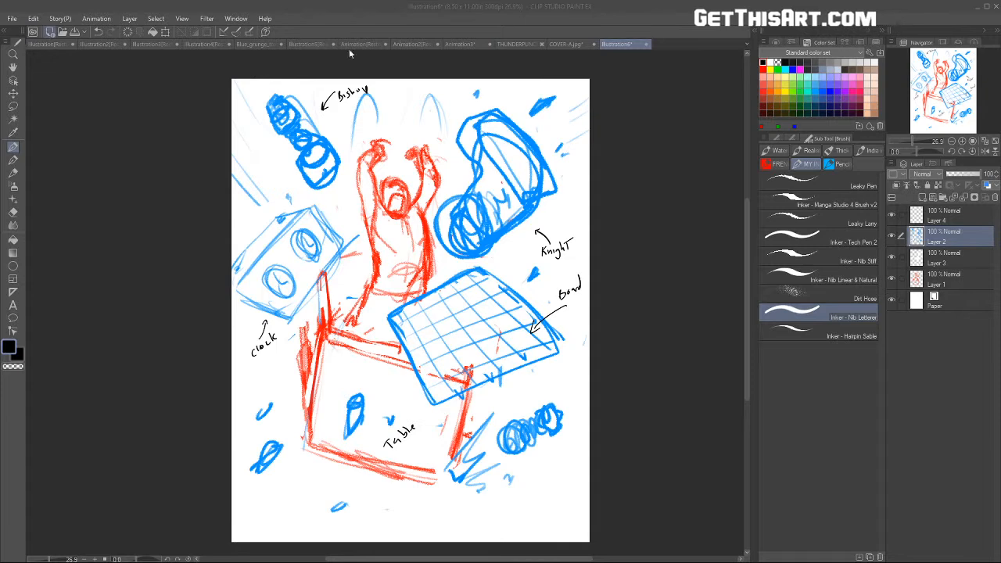
{"action": "left_click", "coordinate": [549, 149]}
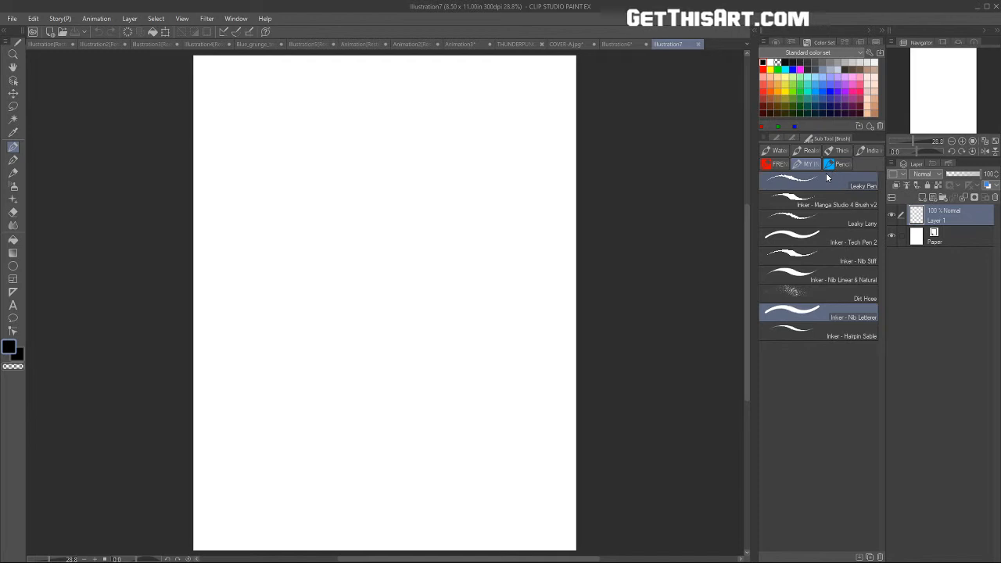
{"action": "left_click", "coordinate": [777, 165]}
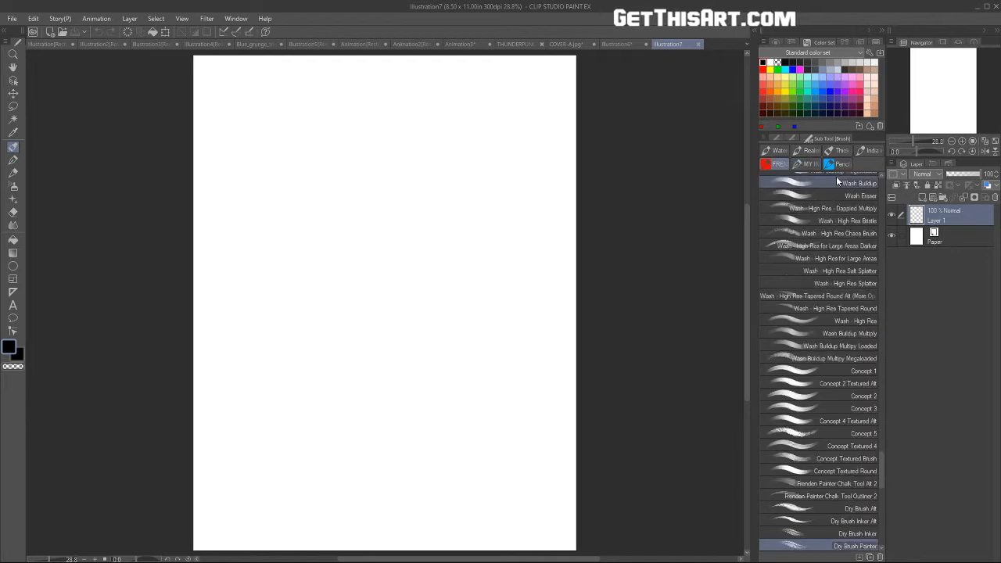
{"action": "left_click", "coordinate": [835, 165]}
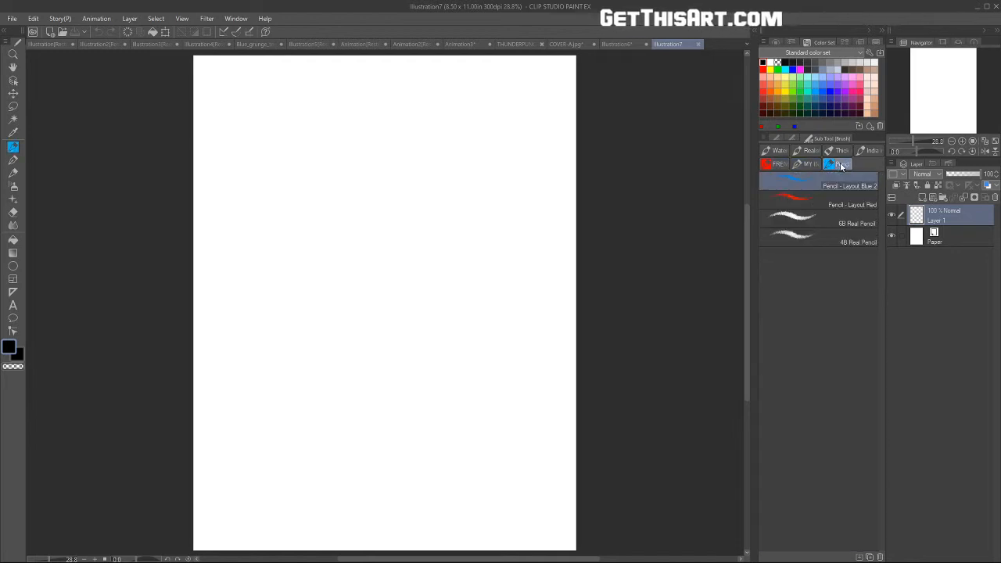
{"action": "left_click", "coordinate": [820, 196]}
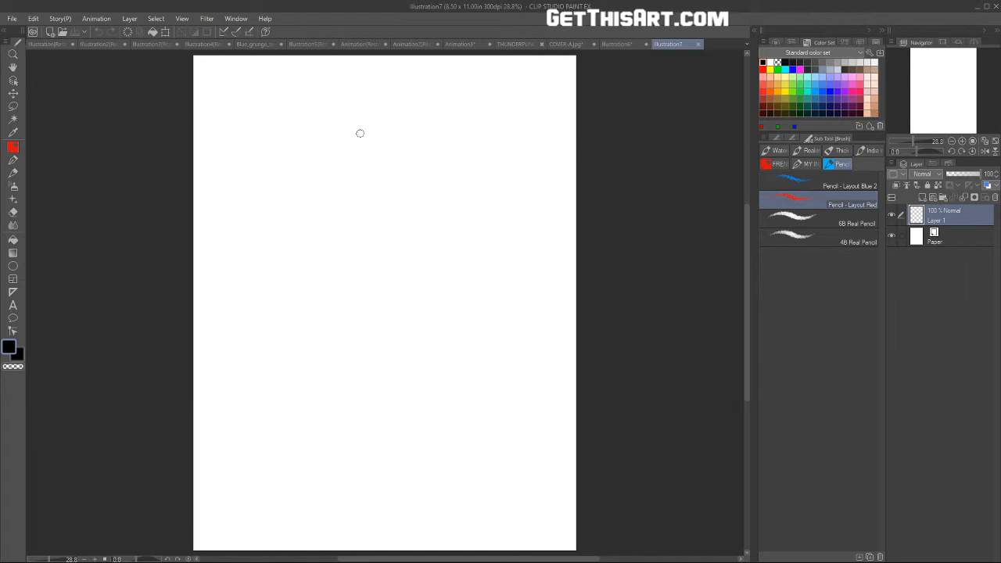
Step: Sketch an oval head in the upper part of the page with a vertical centre guide, an eye line and a neck line
{"action": "mouse_move", "coordinate": [347, 105]}
{"action": "left_mouse_down"}
{"action": "mouse_move", "coordinate": [337, 118]}
{"action": "mouse_move", "coordinate": [375, 97]}
{"action": "mouse_move", "coordinate": [357, 196]}
{"action": "mouse_move", "coordinate": [373, 93]}
{"action": "mouse_move", "coordinate": [341, 104]}
{"action": "mouse_move", "coordinate": [336, 190]}
{"action": "left_mouse_up"}
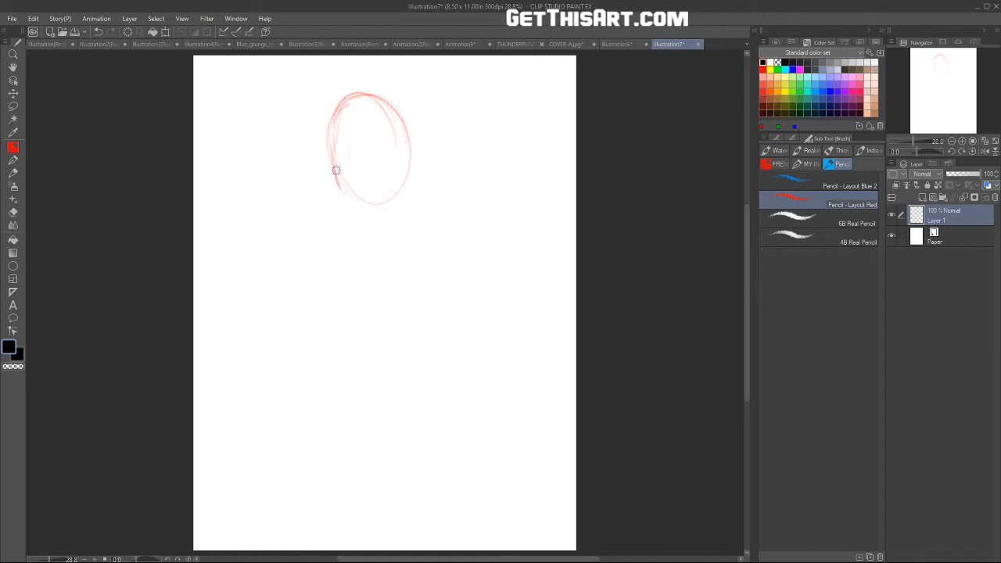
{"action": "mouse_move", "coordinate": [330, 148]}
{"action": "left_mouse_down"}
{"action": "mouse_move", "coordinate": [373, 98]}
{"action": "mouse_move", "coordinate": [391, 104]}
{"action": "mouse_move", "coordinate": [407, 152]}
{"action": "mouse_move", "coordinate": [398, 194]}
{"action": "left_mouse_up"}
{"action": "mouse_move", "coordinate": [338, 111]}
{"action": "left_mouse_down"}
{"action": "mouse_move", "coordinate": [330, 138]}
{"action": "mouse_move", "coordinate": [347, 212]}
{"action": "mouse_move", "coordinate": [361, 220]}
{"action": "mouse_move", "coordinate": [392, 191]}
{"action": "mouse_move", "coordinate": [365, 211]}
{"action": "mouse_move", "coordinate": [407, 159]}
{"action": "left_mouse_up"}
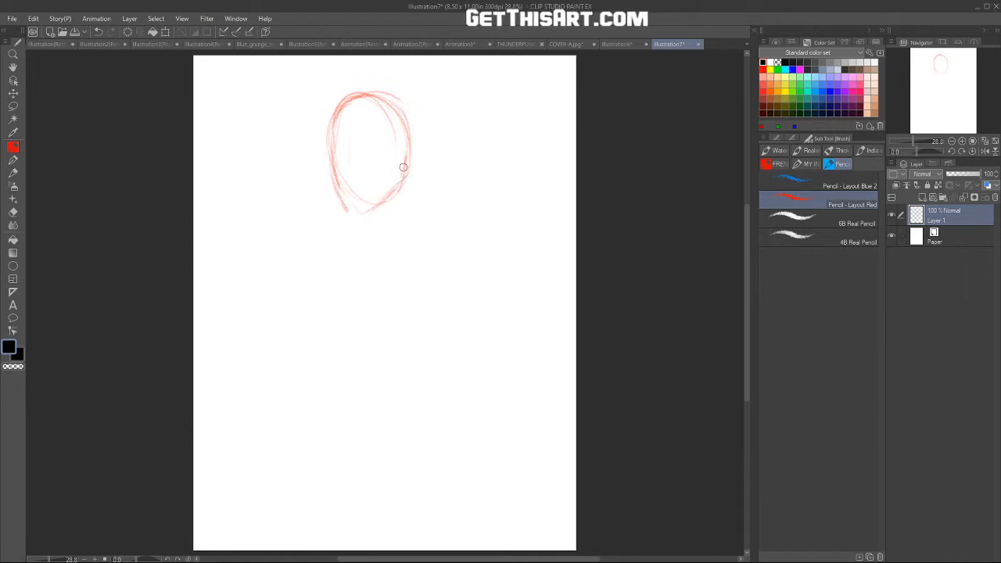
{"action": "left_click_drag", "start_coordinate": [345, 133], "coordinate": [359, 217]}
{"action": "mouse_move", "coordinate": [334, 146]}
{"action": "left_mouse_down"}
{"action": "mouse_move", "coordinate": [387, 146]}
{"action": "mouse_move", "coordinate": [325, 154]}
{"action": "mouse_move", "coordinate": [411, 151]}
{"action": "left_mouse_up"}
{"action": "mouse_move", "coordinate": [327, 130]}
{"action": "left_mouse_down"}
{"action": "mouse_move", "coordinate": [351, 102]}
{"action": "mouse_move", "coordinate": [386, 94]}
{"action": "mouse_move", "coordinate": [408, 136]}
{"action": "left_mouse_up"}
{"action": "mouse_move", "coordinate": [397, 184]}
{"action": "left_mouse_down"}
{"action": "mouse_move", "coordinate": [400, 224]}
{"action": "mouse_move", "coordinate": [399, 212]}
{"action": "left_mouse_up"}
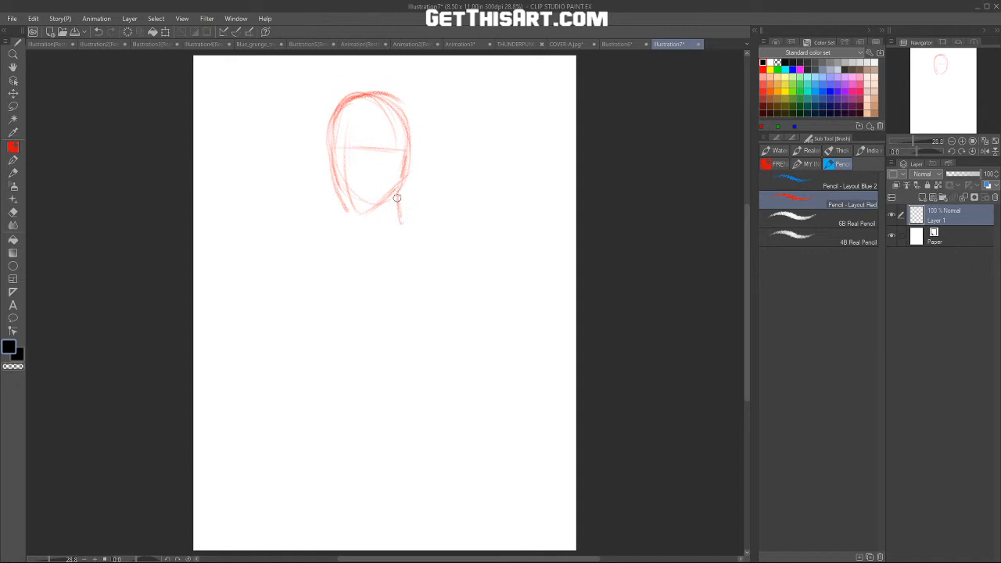
Step: Sketch the eyes, eyebrows, nose and mouth on the three-quarter face and firm up the chin and jawline
{"action": "mouse_move", "coordinate": [340, 148]}
{"action": "left_mouse_down"}
{"action": "mouse_move", "coordinate": [327, 148]}
{"action": "mouse_move", "coordinate": [378, 148]}
{"action": "mouse_move", "coordinate": [368, 154]}
{"action": "mouse_move", "coordinate": [355, 138]}
{"action": "mouse_move", "coordinate": [377, 133]}
{"action": "left_mouse_up"}
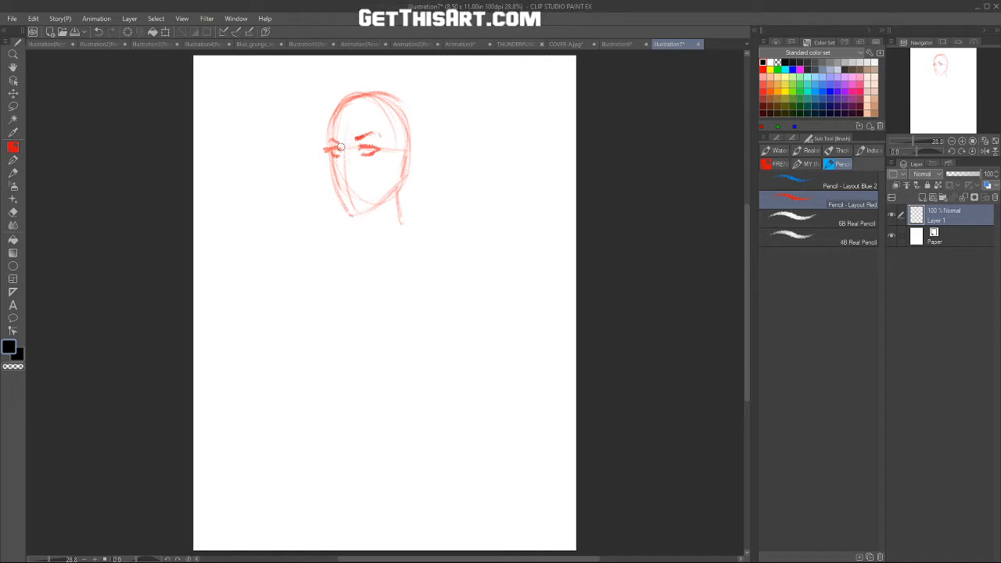
{"action": "mouse_move", "coordinate": [333, 174]}
{"action": "left_mouse_down"}
{"action": "mouse_move", "coordinate": [332, 156]}
{"action": "mouse_move", "coordinate": [330, 174]}
{"action": "mouse_move", "coordinate": [363, 184]}
{"action": "left_mouse_up"}
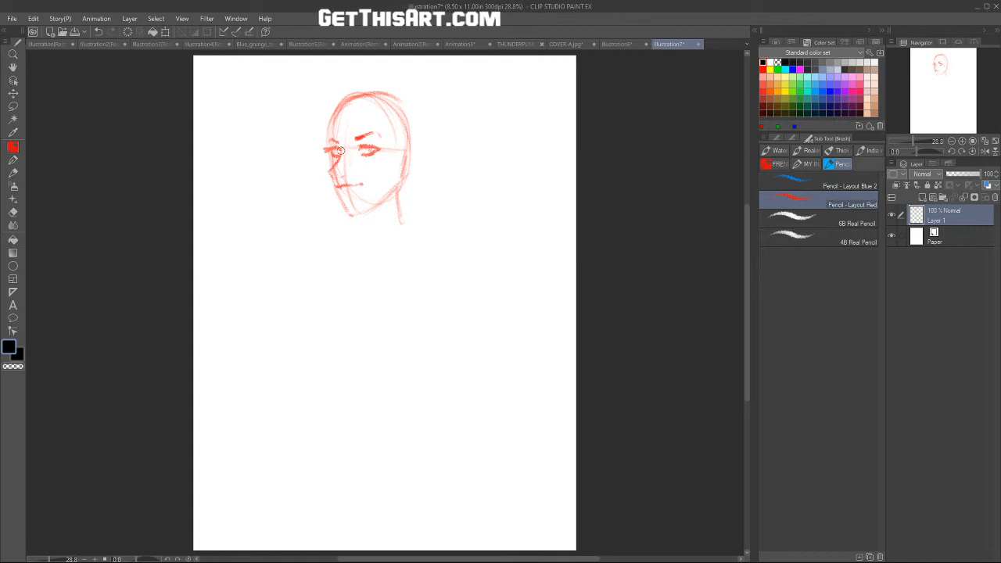
{"action": "left_click_drag", "start_coordinate": [336, 188], "coordinate": [352, 187]}
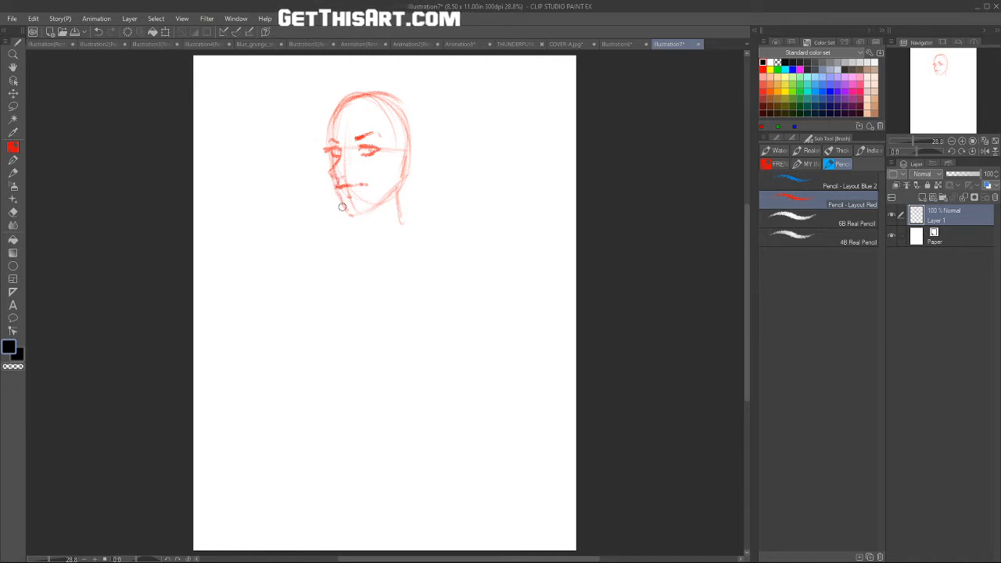
{"action": "mouse_move", "coordinate": [345, 204]}
{"action": "left_mouse_down"}
{"action": "mouse_move", "coordinate": [373, 209]}
{"action": "mouse_move", "coordinate": [394, 194]}
{"action": "left_mouse_up"}
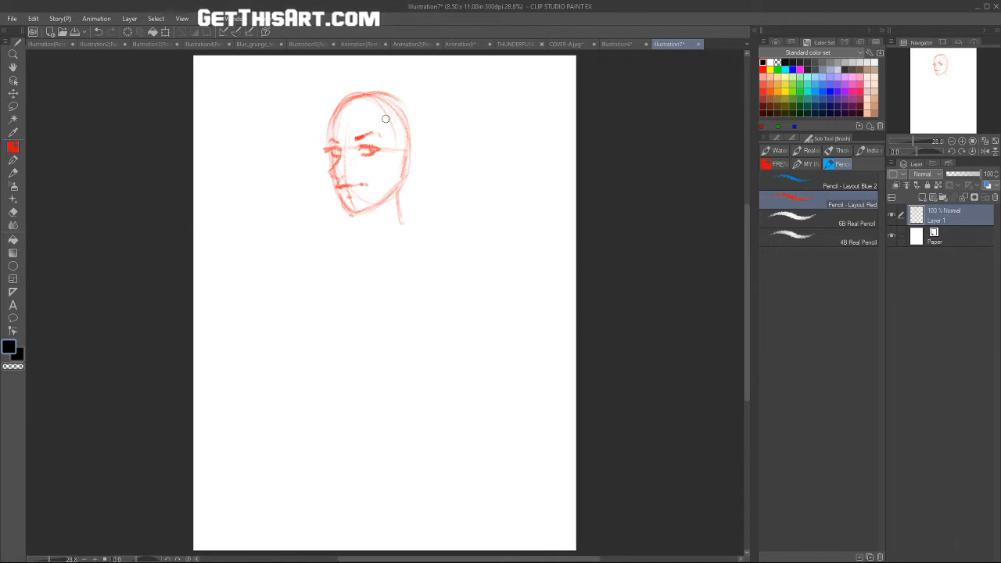
Step: Erase and redraw the nose and the far cheek contour of the face, and strengthen the neck line below the jaw
{"action": "left_click_drag", "start_coordinate": [747, 207], "coordinate": [746, 201]}
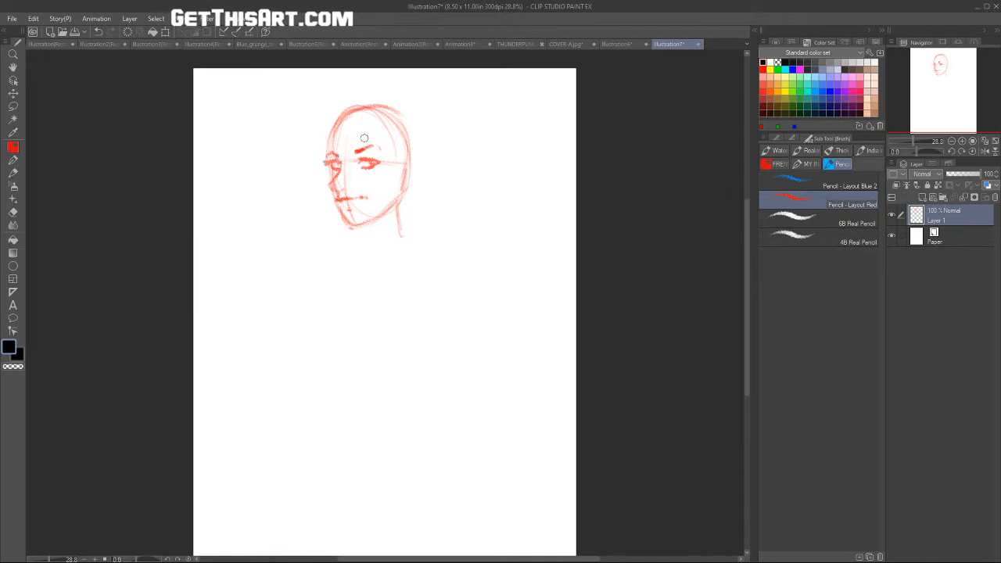
{"action": "mouse_move", "coordinate": [338, 170]}
{"action": "left_mouse_down"}
{"action": "mouse_move", "coordinate": [334, 186]}
{"action": "mouse_move", "coordinate": [326, 179]}
{"action": "mouse_move", "coordinate": [349, 218]}
{"action": "left_mouse_up"}
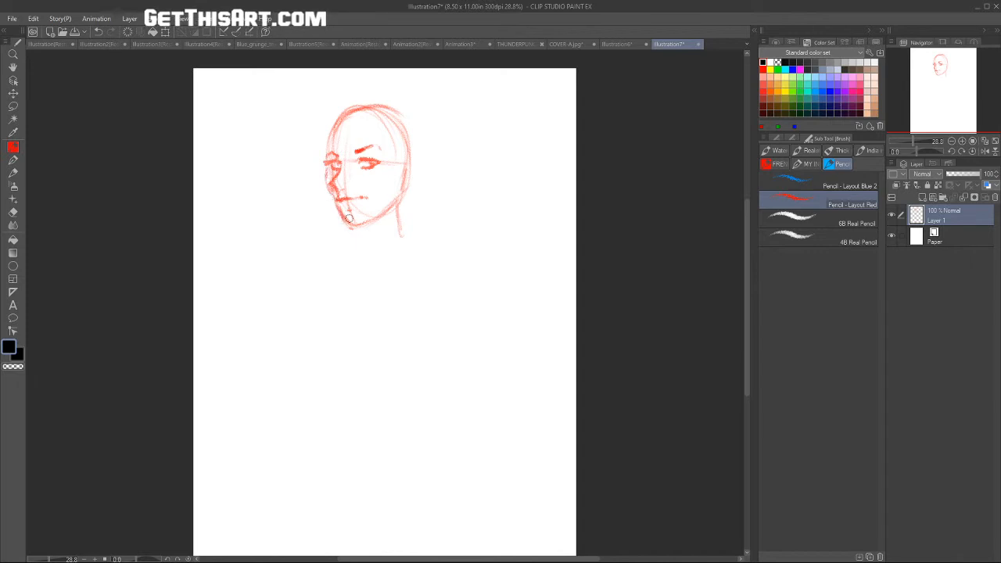
{"action": "mouse_move", "coordinate": [326, 169]}
{"action": "left_mouse_down"}
{"action": "mouse_move", "coordinate": [332, 188]}
{"action": "mouse_move", "coordinate": [340, 164]}
{"action": "left_mouse_up"}
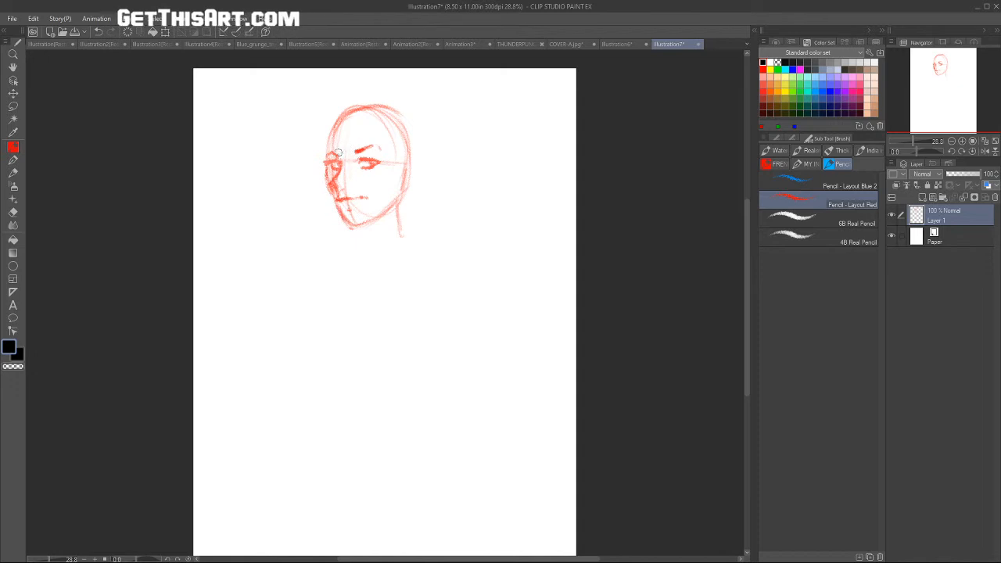
{"action": "key", "text": "e"}
{"action": "left_click_drag", "start_coordinate": [329, 170], "coordinate": [329, 191]}
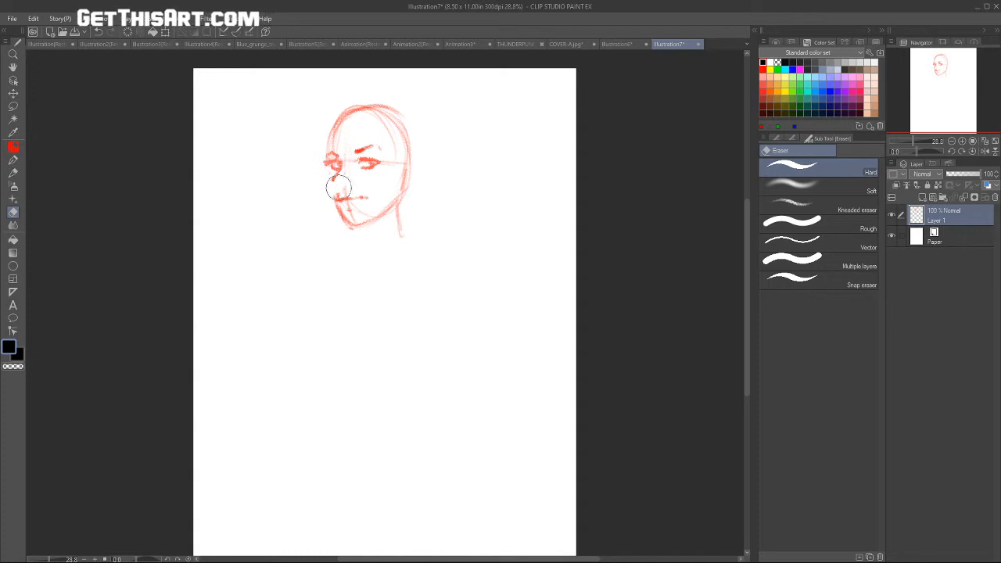
{"action": "key", "text": "p"}
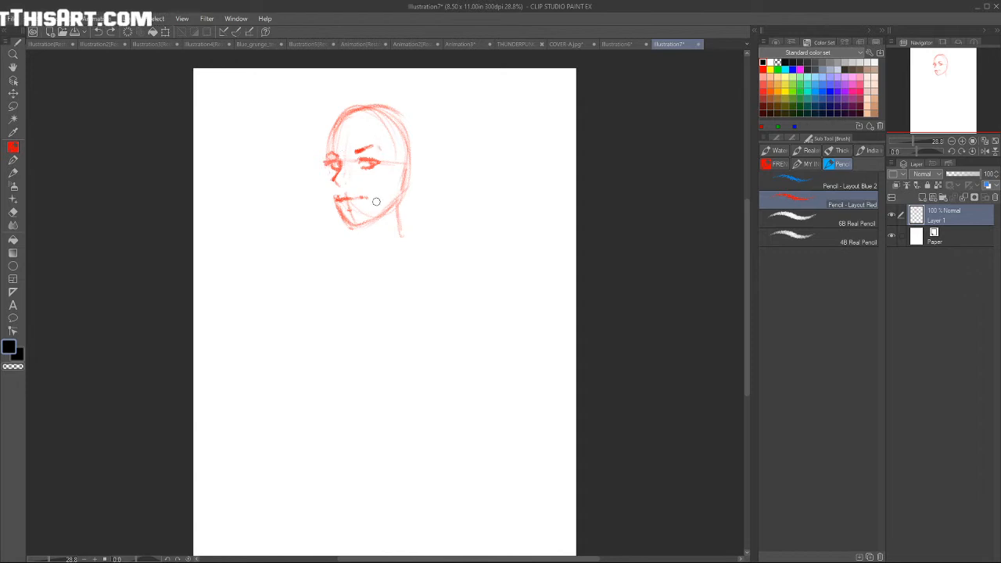
{"action": "left_click_drag", "start_coordinate": [395, 199], "coordinate": [396, 236]}
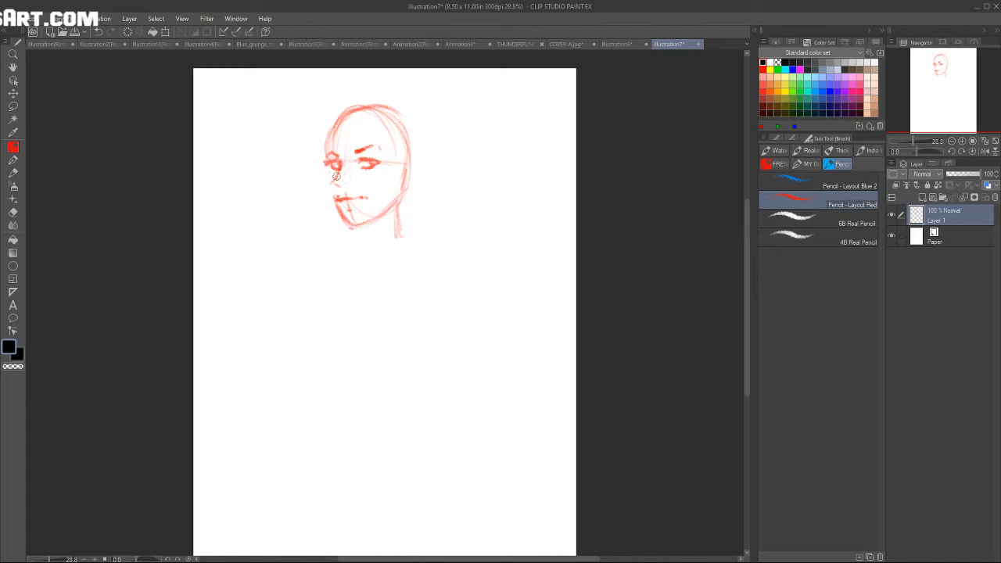
Step: Erase the mouth and chin, and redraw them with a smaller mouth and a slimmer far-side jaw contour
{"action": "key", "text": "e"}
{"action": "mouse_move", "coordinate": [339, 197]}
{"action": "left_mouse_down"}
{"action": "mouse_move", "coordinate": [348, 199]}
{"action": "mouse_move", "coordinate": [347, 219]}
{"action": "left_mouse_up"}
{"action": "key", "text": "b"}
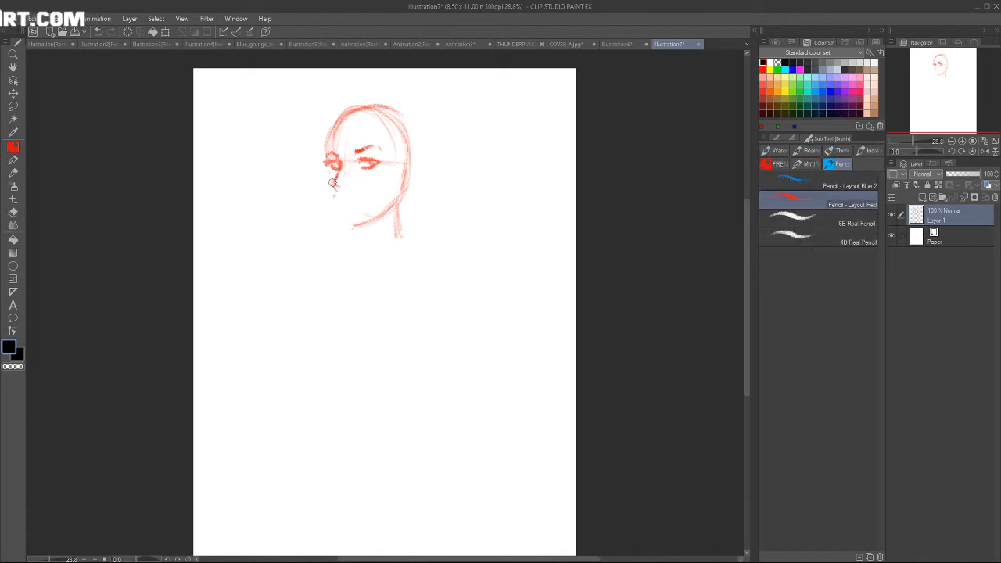
{"action": "left_click_drag", "start_coordinate": [330, 181], "coordinate": [346, 221]}
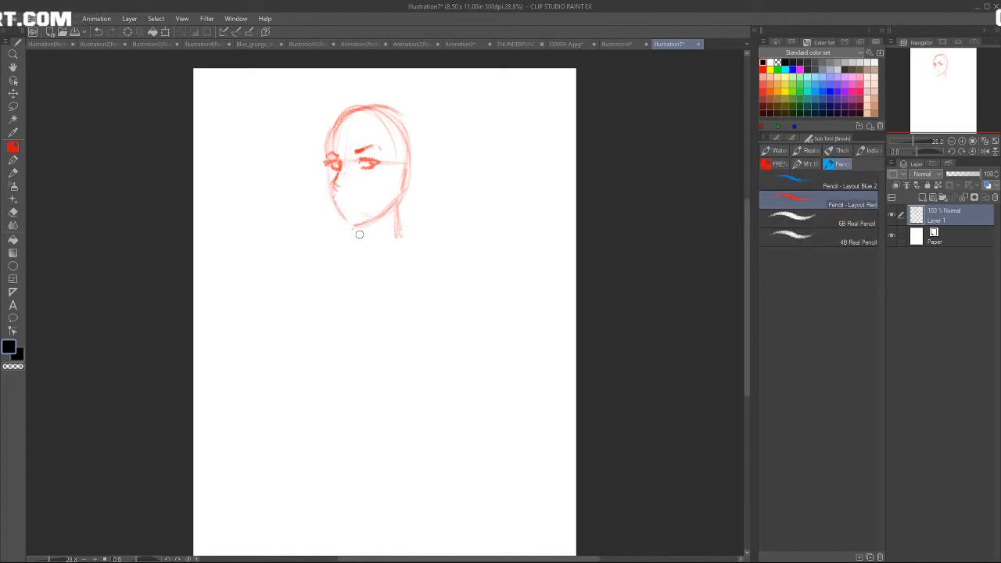
{"action": "left_click_drag", "start_coordinate": [338, 201], "coordinate": [350, 200]}
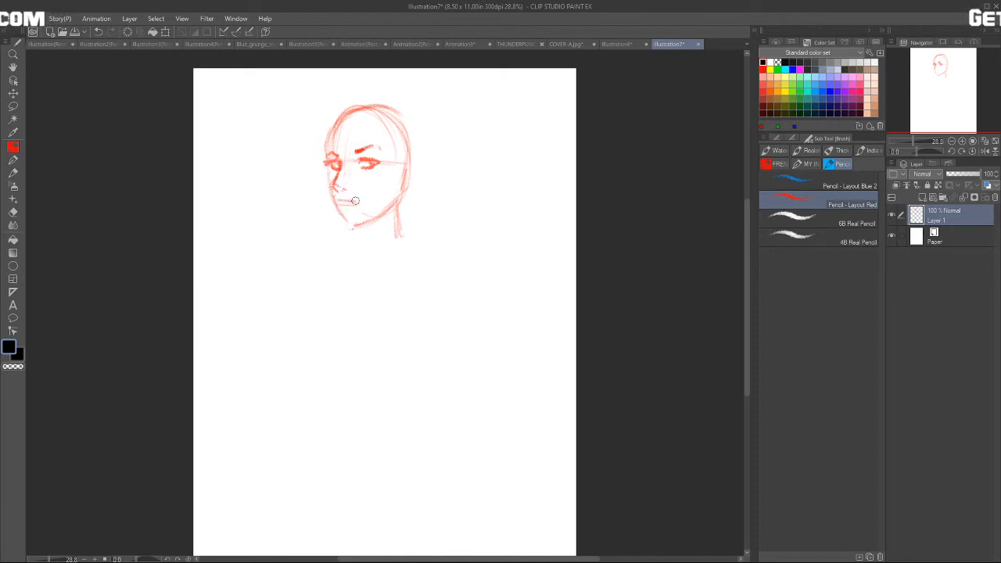
{"action": "key", "text": "e"}
{"action": "mouse_move", "coordinate": [344, 205]}
{"action": "left_mouse_down"}
{"action": "mouse_move", "coordinate": [350, 211]}
{"action": "mouse_move", "coordinate": [354, 200]}
{"action": "left_mouse_up"}
{"action": "key", "text": "p"}
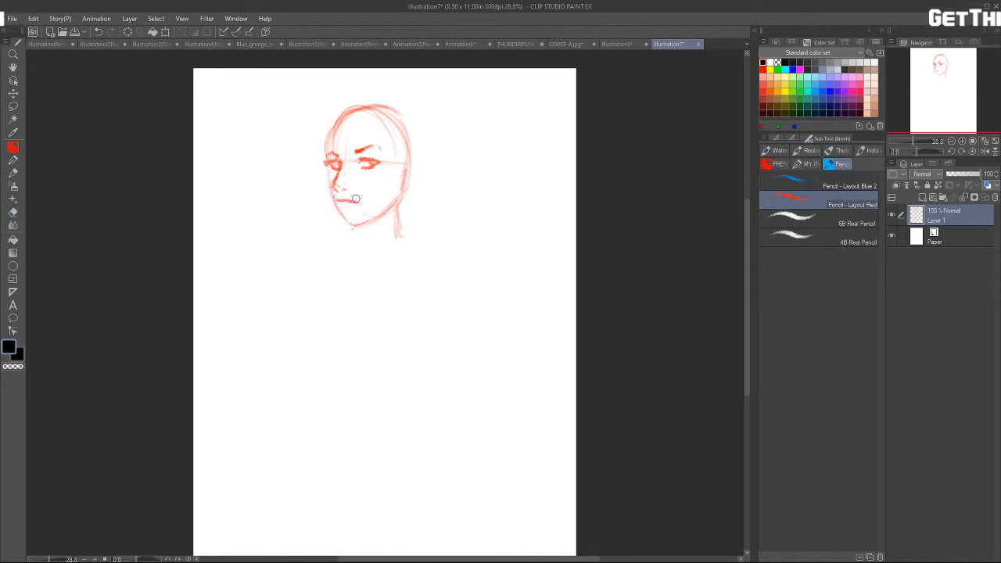
Step: Sketch the neck and the base of the collarbones below the head, and firm up the face and jaw contour
{"action": "left_click_drag", "start_coordinate": [364, 224], "coordinate": [365, 232]}
{"action": "mouse_move", "coordinate": [398, 198]}
{"action": "left_mouse_down"}
{"action": "mouse_move", "coordinate": [400, 236]}
{"action": "mouse_move", "coordinate": [397, 207]}
{"action": "mouse_move", "coordinate": [399, 232]}
{"action": "mouse_move", "coordinate": [358, 248]}
{"action": "mouse_move", "coordinate": [400, 245]}
{"action": "left_mouse_up"}
{"action": "left_click_drag", "start_coordinate": [400, 227], "coordinate": [417, 245]}
{"action": "left_click_drag", "start_coordinate": [377, 228], "coordinate": [365, 247]}
{"action": "mouse_move", "coordinate": [327, 168]}
{"action": "left_mouse_down"}
{"action": "mouse_move", "coordinate": [348, 225]}
{"action": "mouse_move", "coordinate": [389, 202]}
{"action": "left_mouse_up"}
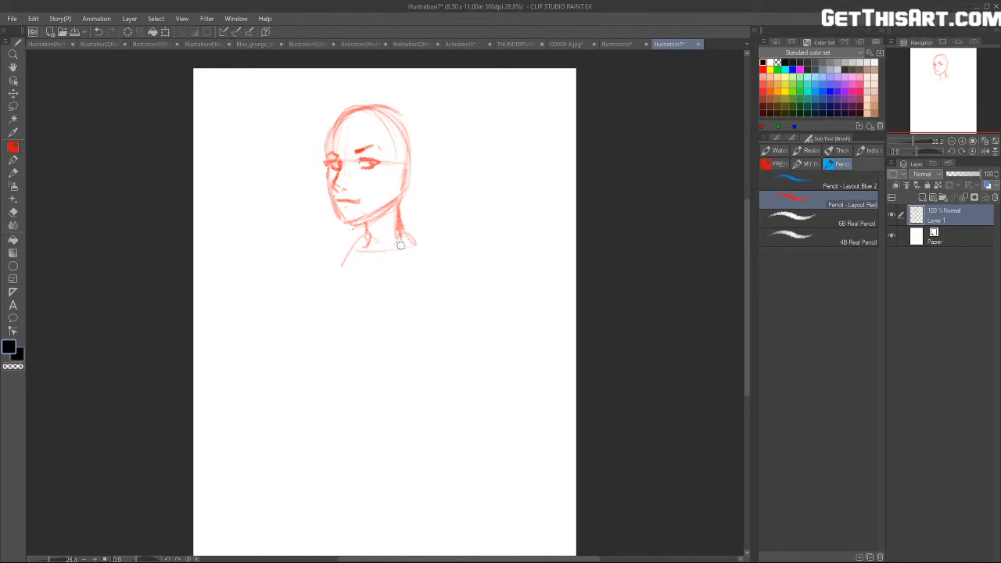
Step: Sketch the shoulders and both sides of the torso below the neck
{"action": "mouse_move", "coordinate": [413, 238]}
{"action": "left_mouse_down"}
{"action": "mouse_move", "coordinate": [361, 253]}
{"action": "mouse_move", "coordinate": [347, 241]}
{"action": "mouse_move", "coordinate": [414, 233]}
{"action": "mouse_move", "coordinate": [453, 253]}
{"action": "mouse_move", "coordinate": [413, 325]}
{"action": "mouse_move", "coordinate": [401, 390]}
{"action": "left_mouse_up"}
{"action": "mouse_move", "coordinate": [339, 247]}
{"action": "left_mouse_down"}
{"action": "mouse_move", "coordinate": [332, 356]}
{"action": "mouse_move", "coordinate": [344, 250]}
{"action": "mouse_move", "coordinate": [334, 250]}
{"action": "mouse_move", "coordinate": [358, 234]}
{"action": "mouse_move", "coordinate": [328, 252]}
{"action": "mouse_move", "coordinate": [341, 241]}
{"action": "mouse_move", "coordinate": [311, 313]}
{"action": "mouse_move", "coordinate": [320, 294]}
{"action": "mouse_move", "coordinate": [308, 306]}
{"action": "mouse_move", "coordinate": [314, 330]}
{"action": "mouse_move", "coordinate": [305, 324]}
{"action": "mouse_move", "coordinate": [392, 359]}
{"action": "left_mouse_up"}
{"action": "left_click_drag", "start_coordinate": [323, 270], "coordinate": [338, 397]}
{"action": "left_click_drag", "start_coordinate": [450, 274], "coordinate": [395, 410]}
{"action": "mouse_move", "coordinate": [425, 233]}
{"action": "left_mouse_down"}
{"action": "mouse_move", "coordinate": [413, 239]}
{"action": "mouse_move", "coordinate": [445, 250]}
{"action": "mouse_move", "coordinate": [419, 281]}
{"action": "left_mouse_up"}
Step: Sketch the rounded bust contours on the chest in three-quarter view
{"action": "left_click_drag", "start_coordinate": [357, 330], "coordinate": [390, 352]}
{"action": "mouse_move", "coordinate": [411, 314]}
{"action": "left_mouse_down"}
{"action": "mouse_move", "coordinate": [406, 337]}
{"action": "mouse_move", "coordinate": [368, 352]}
{"action": "left_mouse_up"}
{"action": "mouse_move", "coordinate": [353, 317]}
{"action": "left_mouse_down"}
{"action": "mouse_move", "coordinate": [359, 347]}
{"action": "mouse_move", "coordinate": [408, 309]}
{"action": "mouse_move", "coordinate": [411, 340]}
{"action": "left_mouse_up"}
{"action": "left_click_drag", "start_coordinate": [399, 291], "coordinate": [413, 338]}
{"action": "mouse_move", "coordinate": [331, 279]}
{"action": "left_mouse_down"}
{"action": "mouse_move", "coordinate": [302, 329]}
{"action": "mouse_move", "coordinate": [334, 348]}
{"action": "left_mouse_up"}
Step: Sketch the near upper arm, the waist and the far hip line, and reinforce the shoulder contours
{"action": "mouse_move", "coordinate": [446, 246]}
{"action": "left_mouse_down"}
{"action": "mouse_move", "coordinate": [467, 276]}
{"action": "mouse_move", "coordinate": [442, 288]}
{"action": "mouse_move", "coordinate": [464, 325]}
{"action": "left_mouse_up"}
{"action": "left_click_drag", "start_coordinate": [442, 291], "coordinate": [418, 384]}
{"action": "mouse_move", "coordinate": [324, 350]}
{"action": "left_mouse_down"}
{"action": "mouse_move", "coordinate": [342, 411]}
{"action": "mouse_move", "coordinate": [333, 392]}
{"action": "mouse_move", "coordinate": [313, 452]}
{"action": "left_mouse_up"}
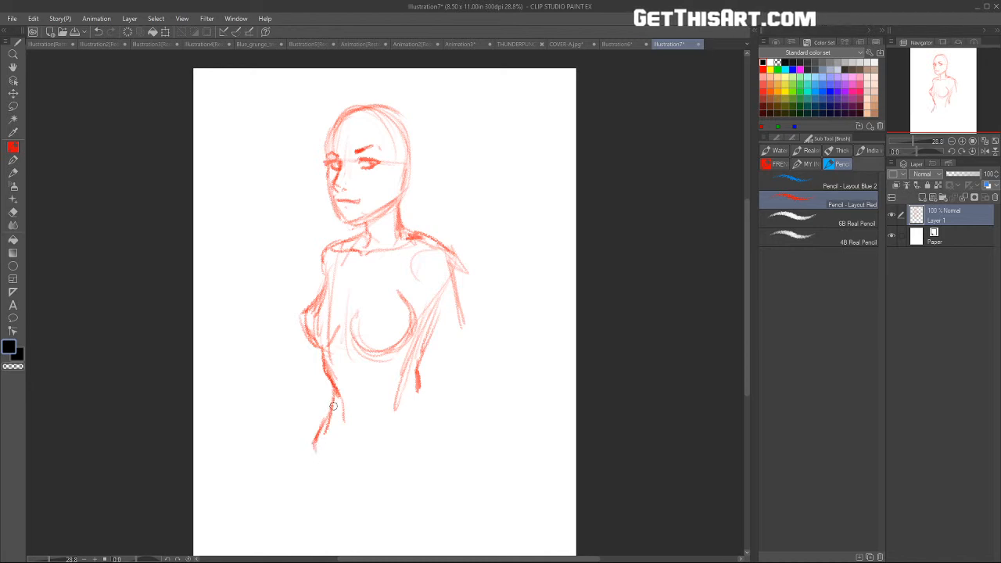
{"action": "mouse_move", "coordinate": [431, 233]}
{"action": "left_mouse_down"}
{"action": "mouse_move", "coordinate": [378, 246]}
{"action": "mouse_move", "coordinate": [429, 243]}
{"action": "mouse_move", "coordinate": [341, 246]}
{"action": "mouse_move", "coordinate": [360, 229]}
{"action": "mouse_move", "coordinate": [334, 235]}
{"action": "mouse_move", "coordinate": [304, 315]}
{"action": "mouse_move", "coordinate": [317, 341]}
{"action": "mouse_move", "coordinate": [429, 286]}
{"action": "left_mouse_up"}
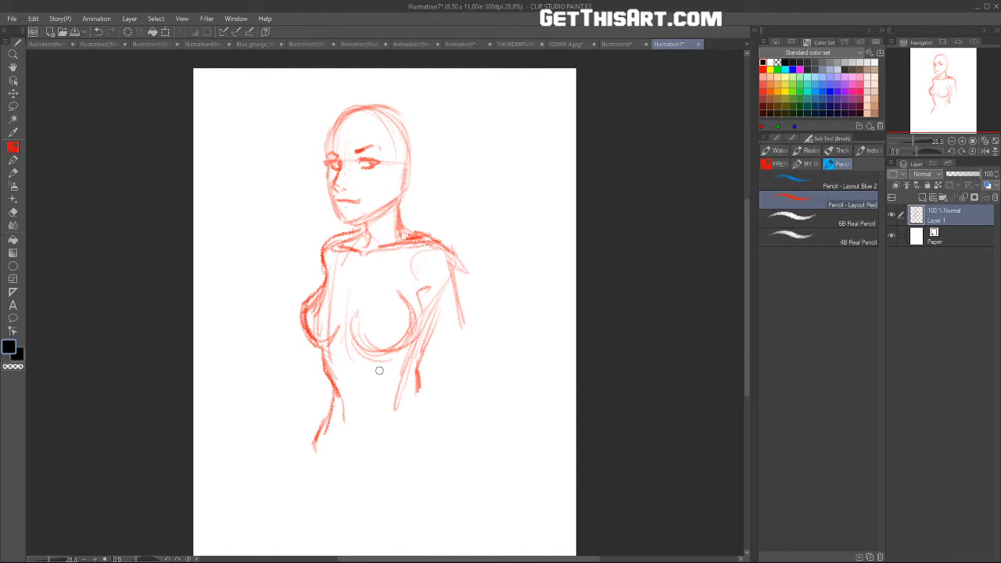
Step: Draw a hat band across the forehead, and replace the nose and mouth with smaller, lighter ones
{"action": "mouse_move", "coordinate": [329, 128]}
{"action": "left_mouse_down"}
{"action": "mouse_move", "coordinate": [383, 131]}
{"action": "mouse_move", "coordinate": [328, 139]}
{"action": "mouse_move", "coordinate": [403, 147]}
{"action": "mouse_move", "coordinate": [319, 136]}
{"action": "mouse_move", "coordinate": [334, 110]}
{"action": "mouse_move", "coordinate": [358, 104]}
{"action": "mouse_move", "coordinate": [404, 122]}
{"action": "mouse_move", "coordinate": [408, 147]}
{"action": "mouse_move", "coordinate": [411, 139]}
{"action": "left_mouse_up"}
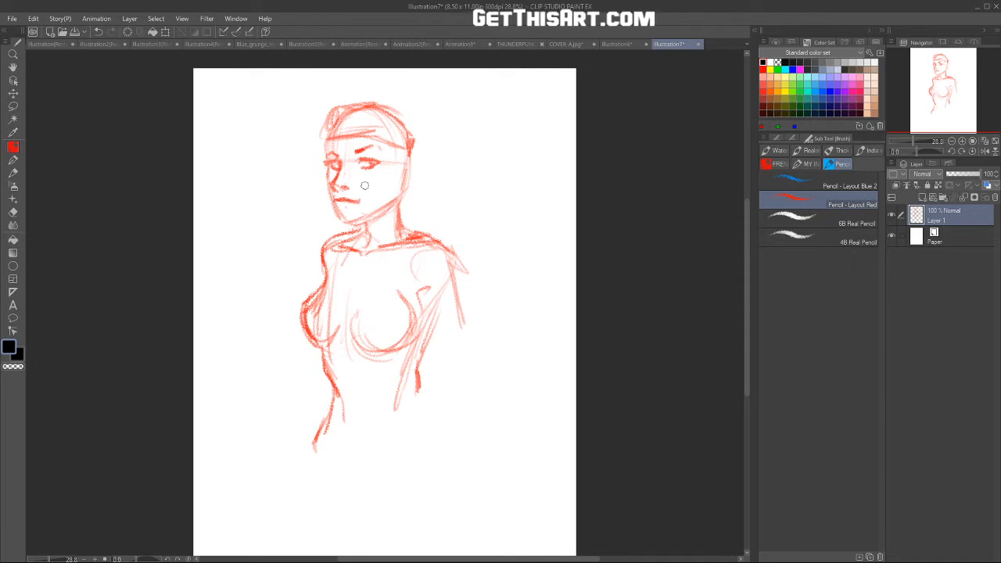
{"action": "key", "text": "e"}
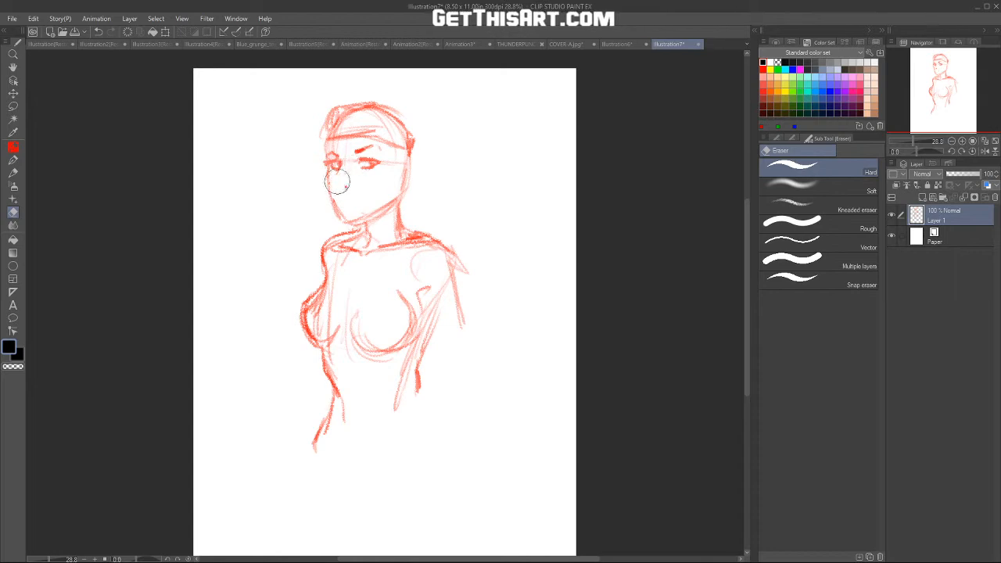
{"action": "key", "text": "p"}
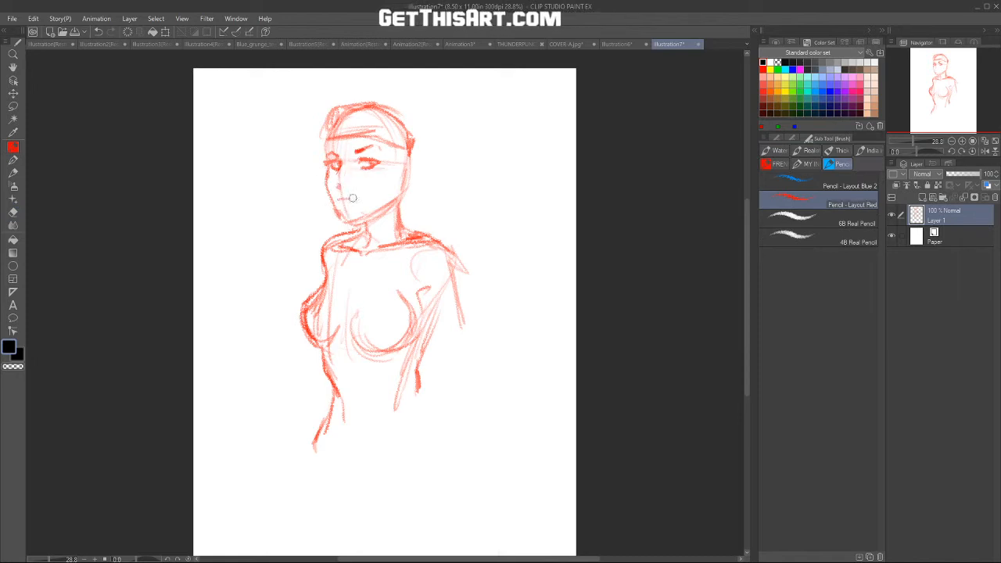
Step: Sketch a tall Santa-style hat above the band with its tip hanging beside the face and ending in a pompom
{"action": "left_click_drag", "start_coordinate": [336, 110], "coordinate": [327, 105]}
{"action": "mouse_move", "coordinate": [393, 119]}
{"action": "left_mouse_down"}
{"action": "mouse_move", "coordinate": [371, 97]}
{"action": "mouse_move", "coordinate": [316, 90]}
{"action": "left_mouse_up"}
{"action": "left_click_drag", "start_coordinate": [308, 102], "coordinate": [308, 163]}
{"action": "mouse_move", "coordinate": [411, 128]}
{"action": "left_mouse_down"}
{"action": "mouse_move", "coordinate": [373, 78]}
{"action": "mouse_move", "coordinate": [318, 78]}
{"action": "mouse_move", "coordinate": [305, 167]}
{"action": "left_mouse_up"}
{"action": "mouse_move", "coordinate": [301, 92]}
{"action": "left_mouse_down"}
{"action": "mouse_move", "coordinate": [300, 204]}
{"action": "mouse_move", "coordinate": [312, 222]}
{"action": "mouse_move", "coordinate": [301, 234]}
{"action": "left_mouse_up"}
{"action": "mouse_move", "coordinate": [329, 124]}
{"action": "left_mouse_down"}
{"action": "mouse_move", "coordinate": [340, 95]}
{"action": "mouse_move", "coordinate": [324, 109]}
{"action": "left_mouse_up"}
{"action": "mouse_move", "coordinate": [410, 129]}
{"action": "left_mouse_down"}
{"action": "mouse_move", "coordinate": [388, 85]}
{"action": "mouse_move", "coordinate": [362, 76]}
{"action": "left_mouse_up"}
{"action": "left_click_drag", "start_coordinate": [400, 174], "coordinate": [425, 199]}
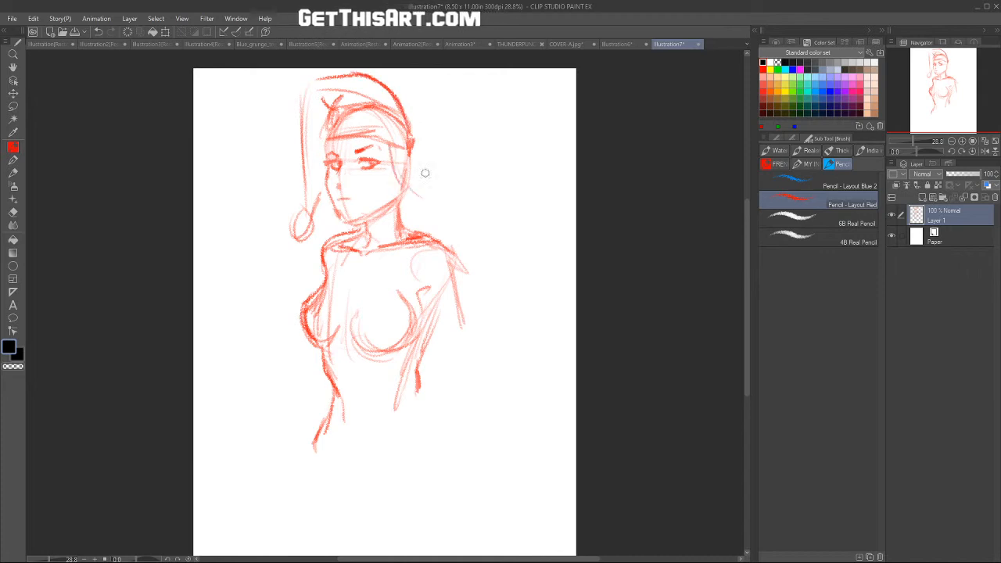
Step: Sketch a ruffled off-shoulder collar across the chest, and build up the hat's pompom and the hair behind the neck
{"action": "mouse_move", "coordinate": [301, 219]}
{"action": "left_mouse_down"}
{"action": "mouse_move", "coordinate": [290, 235]}
{"action": "mouse_move", "coordinate": [287, 226]}
{"action": "left_mouse_up"}
{"action": "mouse_move", "coordinate": [306, 286]}
{"action": "left_mouse_down"}
{"action": "mouse_move", "coordinate": [368, 297]}
{"action": "mouse_move", "coordinate": [428, 271]}
{"action": "mouse_move", "coordinate": [404, 287]}
{"action": "mouse_move", "coordinate": [329, 269]}
{"action": "mouse_move", "coordinate": [308, 279]}
{"action": "mouse_move", "coordinate": [325, 282]}
{"action": "mouse_move", "coordinate": [334, 304]}
{"action": "mouse_move", "coordinate": [388, 297]}
{"action": "mouse_move", "coordinate": [376, 277]}
{"action": "mouse_move", "coordinate": [417, 297]}
{"action": "mouse_move", "coordinate": [435, 273]}
{"action": "mouse_move", "coordinate": [454, 283]}
{"action": "mouse_move", "coordinate": [461, 317]}
{"action": "mouse_move", "coordinate": [424, 353]}
{"action": "mouse_move", "coordinate": [425, 400]}
{"action": "left_mouse_up"}
{"action": "left_click_drag", "start_coordinate": [404, 151], "coordinate": [424, 217]}
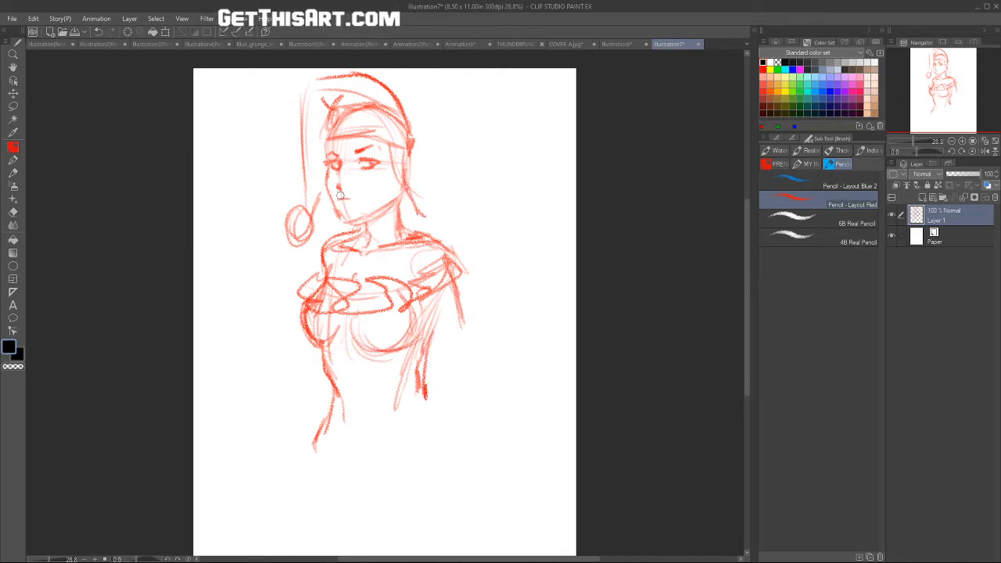
{"action": "mouse_move", "coordinate": [307, 208]}
{"action": "left_mouse_down"}
{"action": "mouse_move", "coordinate": [313, 227]}
{"action": "mouse_move", "coordinate": [311, 215]}
{"action": "left_mouse_up"}
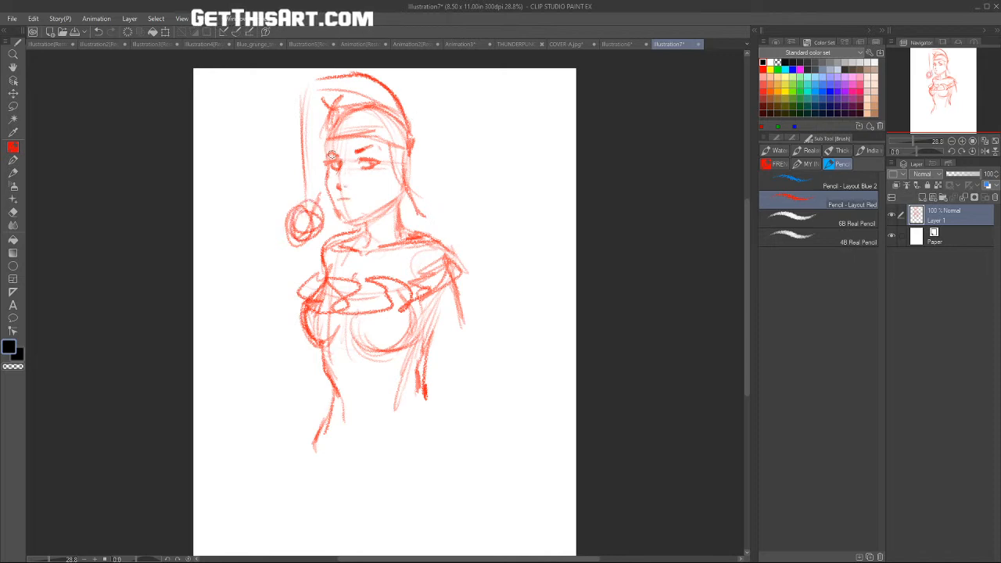
Step: Add hair strands along the forehead under the hat band, and darken the hat's rear edge and the jawline
{"action": "left_click_drag", "start_coordinate": [329, 118], "coordinate": [318, 140]}
{"action": "left_click_drag", "start_coordinate": [340, 140], "coordinate": [350, 161]}
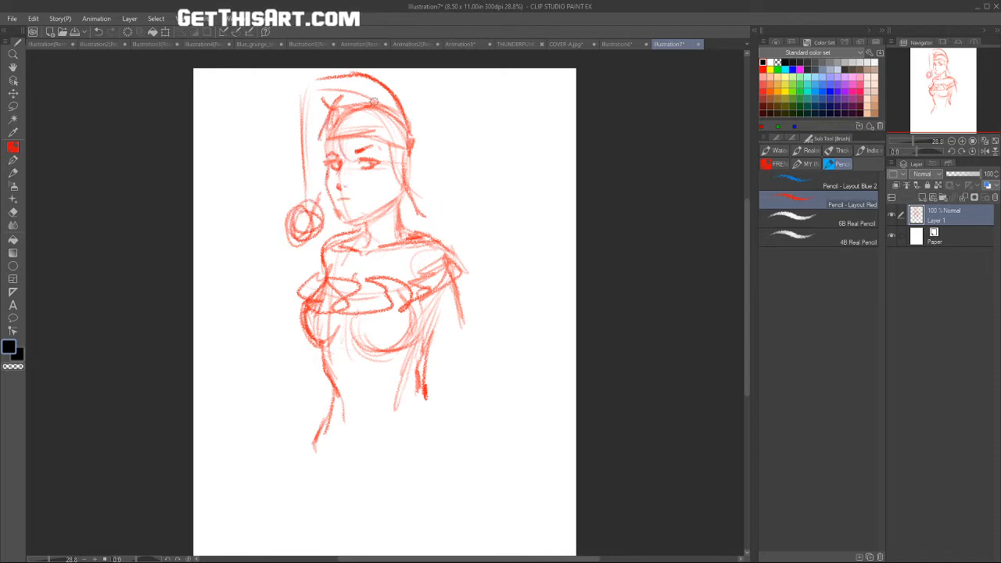
{"action": "left_click_drag", "start_coordinate": [321, 131], "coordinate": [316, 155]}
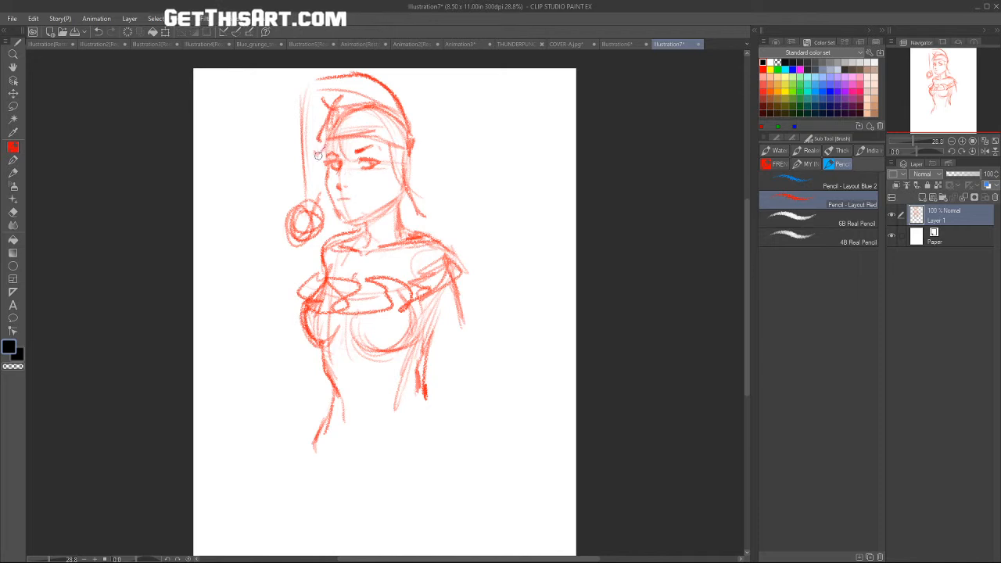
{"action": "mouse_move", "coordinate": [380, 142]}
{"action": "left_mouse_down"}
{"action": "mouse_move", "coordinate": [393, 154]}
{"action": "mouse_move", "coordinate": [414, 147]}
{"action": "mouse_move", "coordinate": [413, 128]}
{"action": "left_mouse_up"}
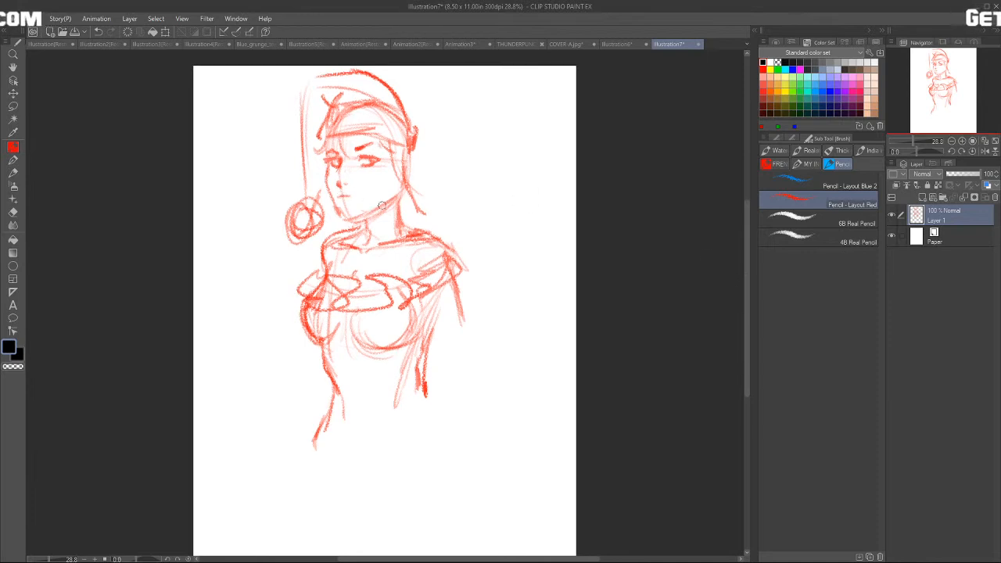
{"action": "mouse_move", "coordinate": [382, 205]}
{"action": "left_mouse_down"}
{"action": "mouse_move", "coordinate": [367, 217]}
{"action": "mouse_move", "coordinate": [392, 200]}
{"action": "left_mouse_up"}
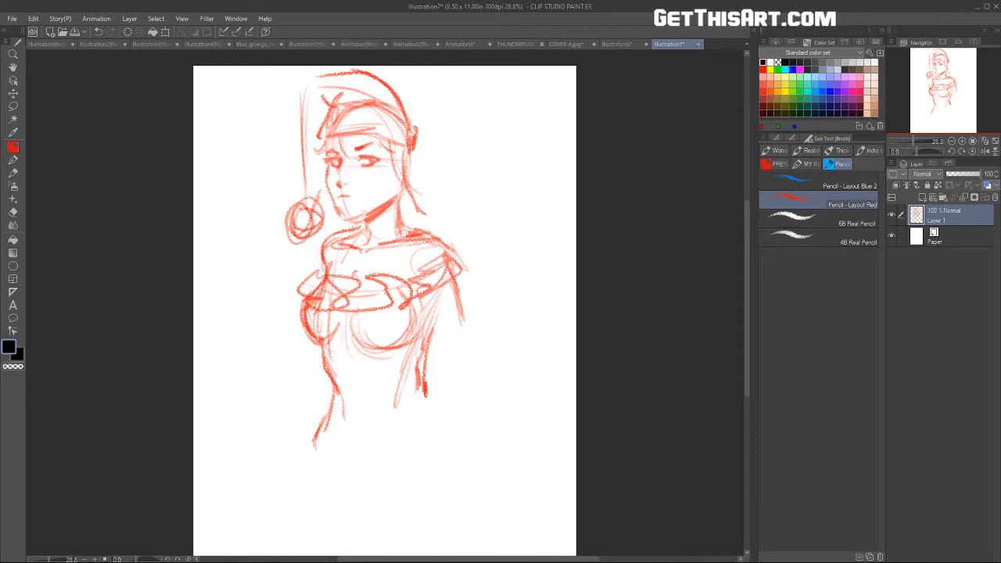
Step: Reinforce the outline of the off-shoulder collar, and add a pointed elf ear and a near upper-arm line
{"action": "left_click_drag", "start_coordinate": [745, 223], "coordinate": [745, 223]}
{"action": "mouse_move", "coordinate": [299, 294]}
{"action": "left_mouse_down"}
{"action": "mouse_move", "coordinate": [325, 286]}
{"action": "mouse_move", "coordinate": [313, 264]}
{"action": "mouse_move", "coordinate": [336, 281]}
{"action": "mouse_move", "coordinate": [394, 276]}
{"action": "mouse_move", "coordinate": [449, 247]}
{"action": "mouse_move", "coordinate": [466, 272]}
{"action": "left_mouse_up"}
{"action": "mouse_move", "coordinate": [467, 272]}
{"action": "left_mouse_down"}
{"action": "mouse_move", "coordinate": [378, 311]}
{"action": "mouse_move", "coordinate": [339, 312]}
{"action": "mouse_move", "coordinate": [310, 338]}
{"action": "left_mouse_up"}
{"action": "mouse_move", "coordinate": [397, 159]}
{"action": "left_mouse_down"}
{"action": "mouse_move", "coordinate": [420, 147]}
{"action": "mouse_move", "coordinate": [405, 179]}
{"action": "left_mouse_up"}
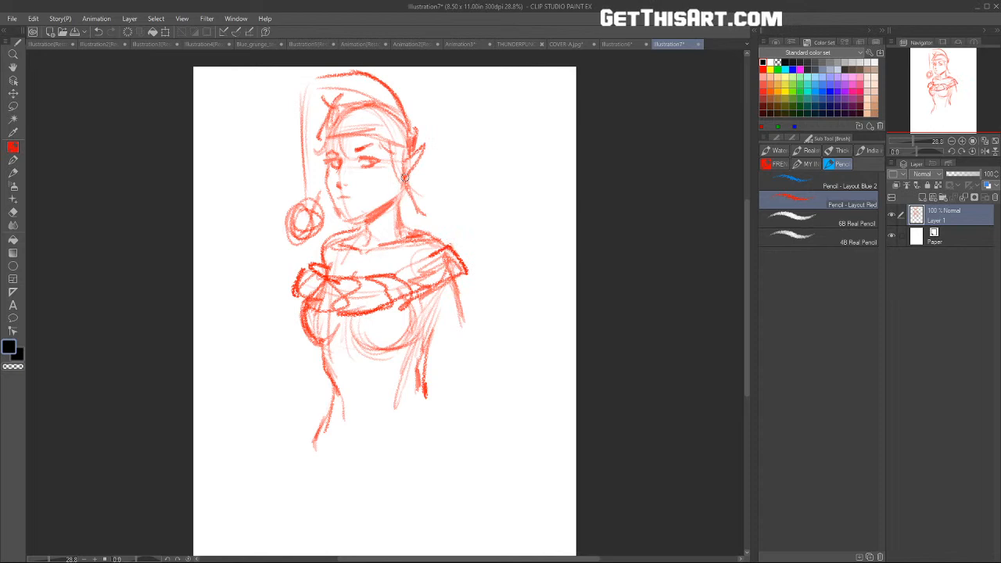
{"action": "mouse_move", "coordinate": [457, 279]}
{"action": "left_mouse_down"}
{"action": "mouse_move", "coordinate": [463, 312]}
{"action": "mouse_move", "coordinate": [422, 304]}
{"action": "mouse_move", "coordinate": [458, 294]}
{"action": "mouse_move", "coordinate": [480, 332]}
{"action": "left_mouse_up"}
Step: Erase the stray construction lines inside the off-shoulder collar and along the near upper arm
{"action": "key", "text": "e"}
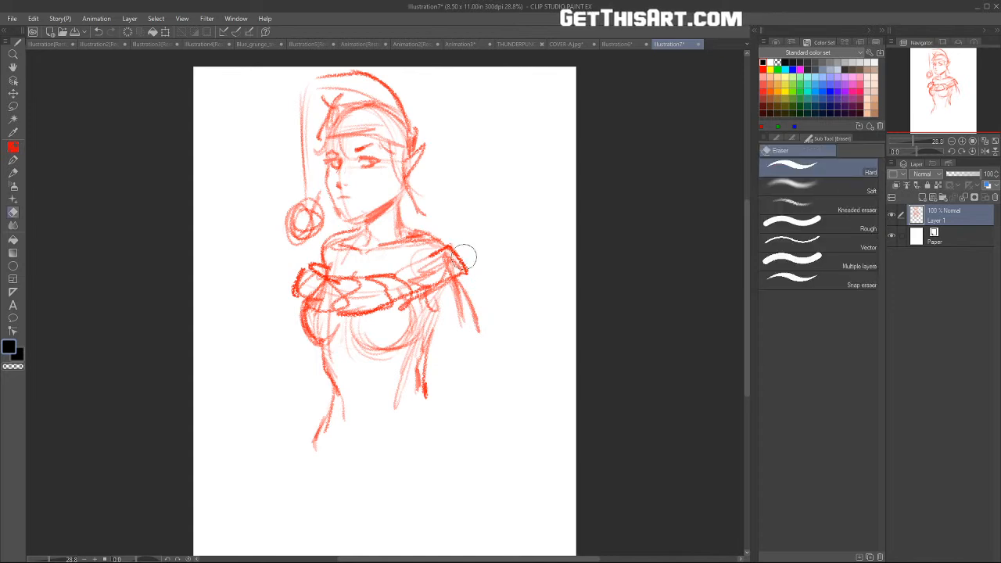
{"action": "mouse_move", "coordinate": [464, 257]}
{"action": "left_mouse_down"}
{"action": "mouse_move", "coordinate": [466, 313]}
{"action": "mouse_move", "coordinate": [456, 289]}
{"action": "mouse_move", "coordinate": [427, 264]}
{"action": "mouse_move", "coordinate": [426, 273]}
{"action": "mouse_move", "coordinate": [438, 255]}
{"action": "mouse_move", "coordinate": [457, 266]}
{"action": "mouse_move", "coordinate": [312, 293]}
{"action": "mouse_move", "coordinate": [326, 291]}
{"action": "left_mouse_up"}
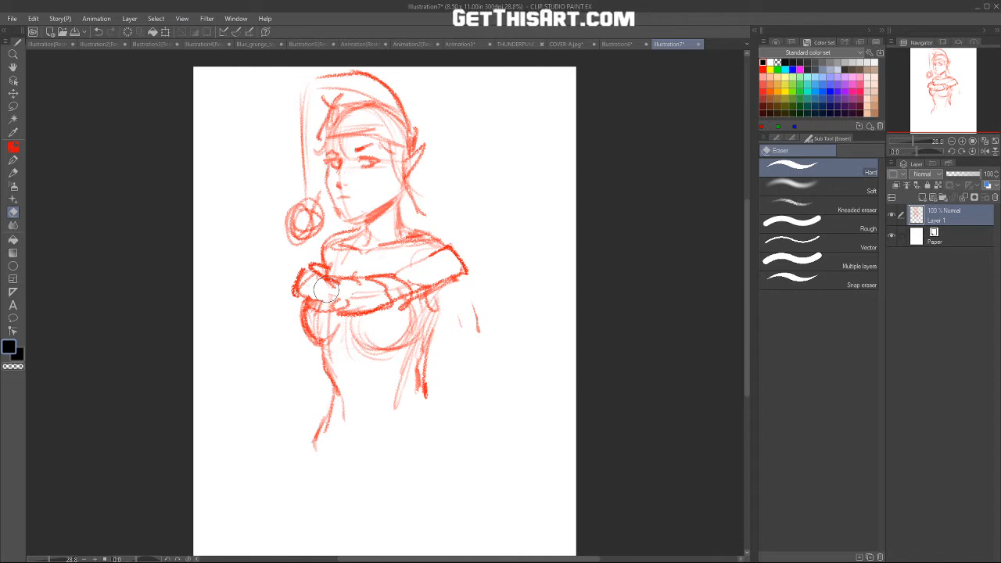
{"action": "mouse_move", "coordinate": [301, 270]}
{"action": "left_mouse_down"}
{"action": "mouse_move", "coordinate": [310, 265]}
{"action": "mouse_move", "coordinate": [315, 303]}
{"action": "mouse_move", "coordinate": [308, 287]}
{"action": "left_mouse_up"}
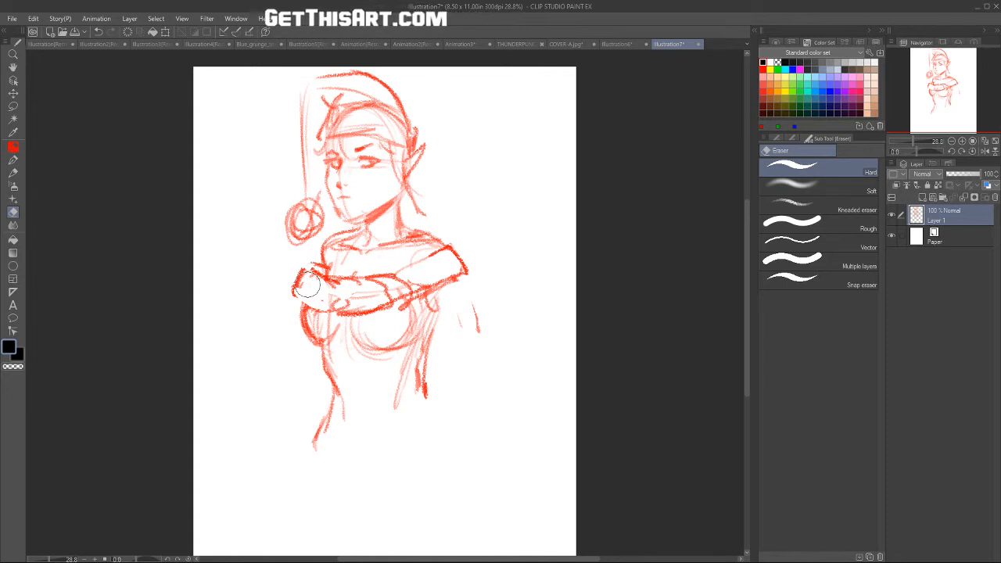
Step: Darken the elf hat's crown and the fur band across the forehead with the red layout pencil
{"action": "left_click_drag", "start_coordinate": [747, 237], "coordinate": [746, 238]}
{"action": "key", "text": "b"}
{"action": "left_click_drag", "start_coordinate": [411, 122], "coordinate": [397, 89]}
{"action": "mouse_move", "coordinate": [327, 108]}
{"action": "left_mouse_down"}
{"action": "mouse_move", "coordinate": [314, 134]}
{"action": "mouse_move", "coordinate": [373, 125]}
{"action": "left_mouse_up"}
{"action": "mouse_move", "coordinate": [343, 101]}
{"action": "left_mouse_down"}
{"action": "mouse_move", "coordinate": [369, 98]}
{"action": "mouse_move", "coordinate": [415, 125]}
{"action": "mouse_move", "coordinate": [404, 143]}
{"action": "left_mouse_up"}
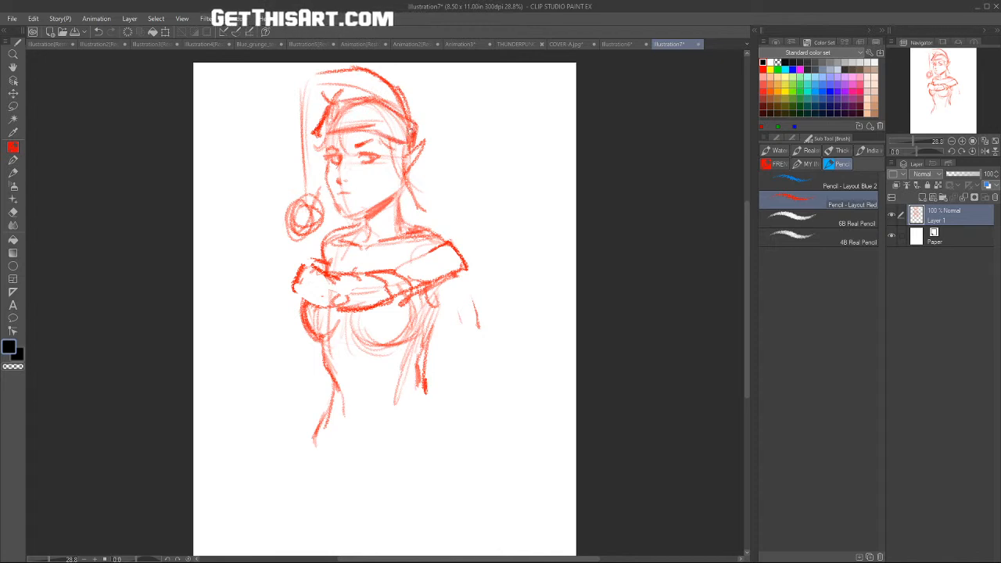
Step: Reinforce the hat's hanging tail and pompom, the face contour, and the hair strands falling behind the pointed ear
{"action": "left_click_drag", "start_coordinate": [304, 79], "coordinate": [309, 194]}
{"action": "left_click_drag", "start_coordinate": [310, 73], "coordinate": [357, 70]}
{"action": "mouse_move", "coordinate": [322, 175]}
{"action": "left_mouse_down"}
{"action": "mouse_move", "coordinate": [306, 219]}
{"action": "mouse_move", "coordinate": [319, 215]}
{"action": "left_mouse_up"}
{"action": "left_click_drag", "start_coordinate": [337, 138], "coordinate": [351, 155]}
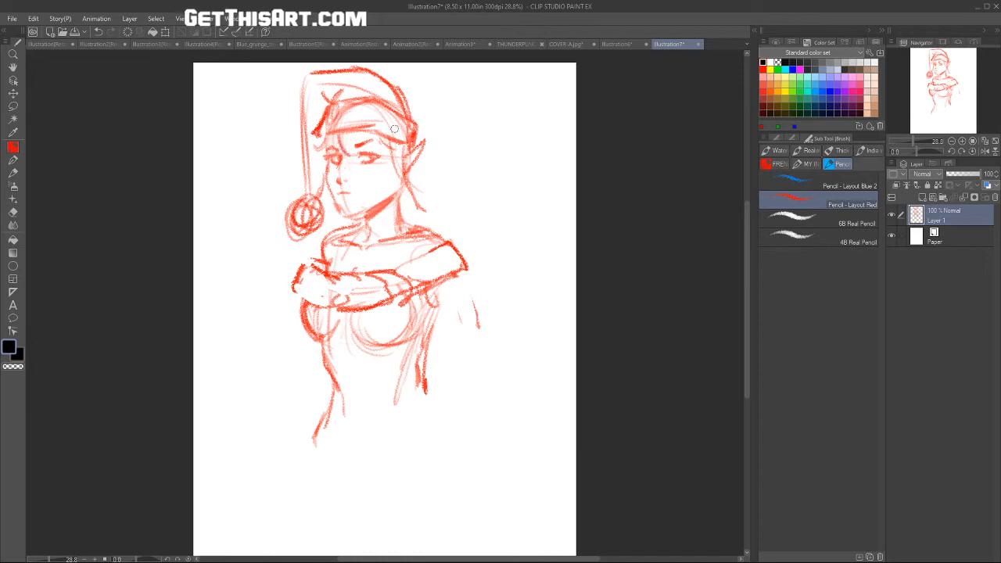
{"action": "left_click_drag", "start_coordinate": [404, 186], "coordinate": [427, 210]}
{"action": "left_click_drag", "start_coordinate": [413, 162], "coordinate": [414, 204]}
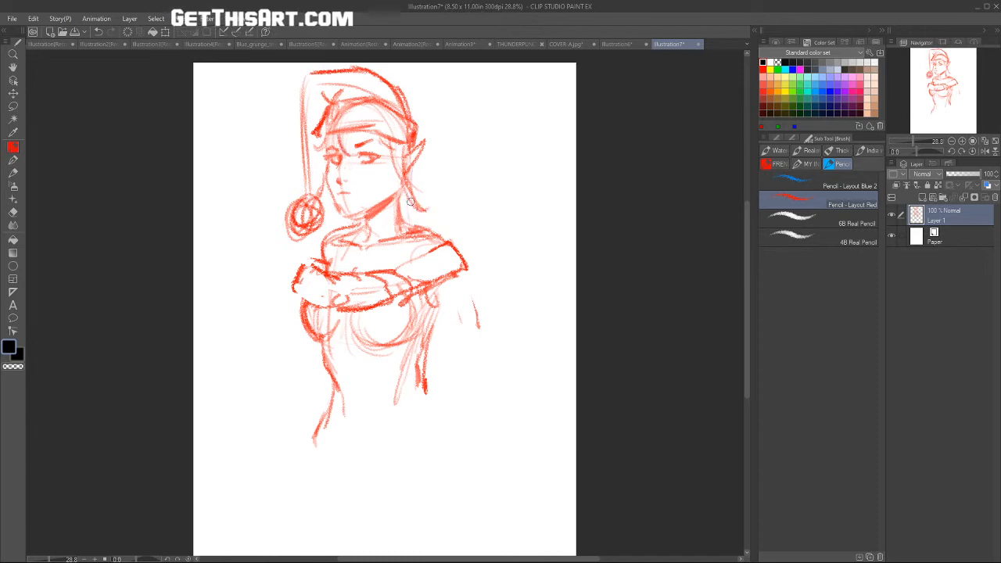
Step: Erase the old sleeve end and sketch the shoulder, the sleeve band and the upper arm down to the elbow
{"action": "mouse_move", "coordinate": [464, 275]}
{"action": "left_mouse_down"}
{"action": "mouse_move", "coordinate": [503, 346]}
{"action": "mouse_move", "coordinate": [472, 296]}
{"action": "left_mouse_up"}
{"action": "left_click_drag", "start_coordinate": [438, 236], "coordinate": [482, 286]}
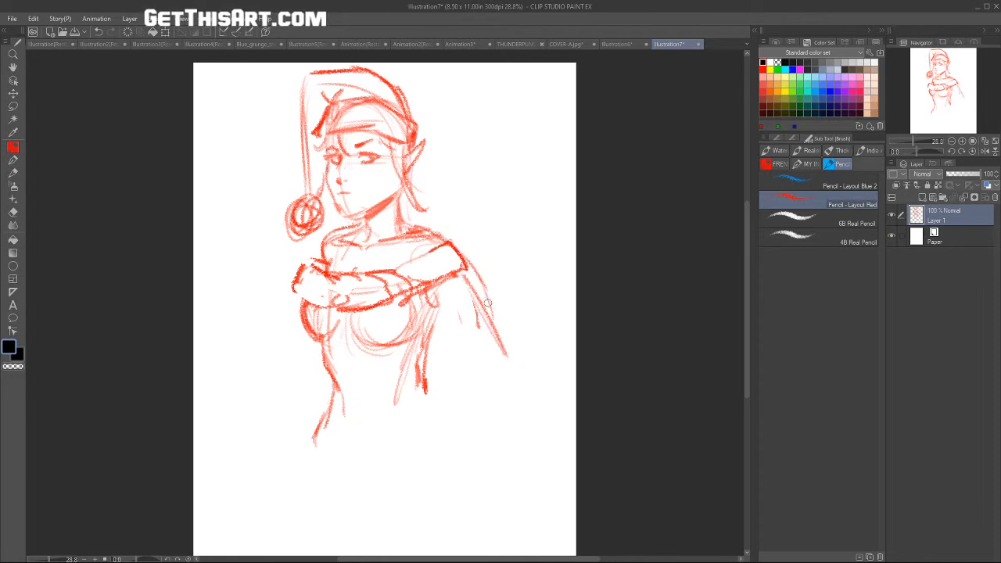
{"action": "key", "text": "e"}
{"action": "mouse_move", "coordinate": [447, 256]}
{"action": "left_mouse_down"}
{"action": "mouse_move", "coordinate": [461, 274]}
{"action": "mouse_move", "coordinate": [428, 233]}
{"action": "mouse_move", "coordinate": [395, 234]}
{"action": "mouse_move", "coordinate": [449, 239]}
{"action": "mouse_move", "coordinate": [480, 289]}
{"action": "mouse_move", "coordinate": [473, 283]}
{"action": "mouse_move", "coordinate": [459, 302]}
{"action": "mouse_move", "coordinate": [469, 324]}
{"action": "left_mouse_up"}
{"action": "key", "text": "p"}
{"action": "left_click_drag", "start_coordinate": [443, 236], "coordinate": [491, 327]}
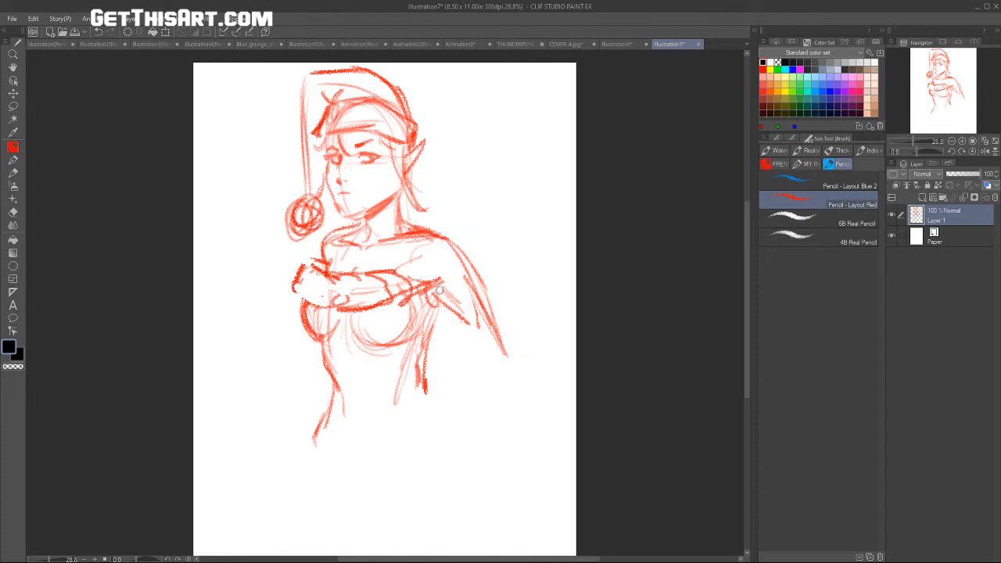
{"action": "left_click_drag", "start_coordinate": [400, 270], "coordinate": [483, 264]}
{"action": "mouse_move", "coordinate": [434, 287]}
{"action": "left_mouse_down"}
{"action": "mouse_move", "coordinate": [469, 268]}
{"action": "mouse_move", "coordinate": [462, 327]}
{"action": "mouse_move", "coordinate": [476, 346]}
{"action": "mouse_move", "coordinate": [503, 351]}
{"action": "left_mouse_up"}
Step: Try sketching the forearm bending from the elbow back toward the waist
{"action": "left_click_drag", "start_coordinate": [444, 387], "coordinate": [483, 358]}
{"action": "mouse_move", "coordinate": [479, 352]}
{"action": "left_mouse_down"}
{"action": "mouse_move", "coordinate": [457, 366]}
{"action": "mouse_move", "coordinate": [507, 349]}
{"action": "left_mouse_up"}
{"action": "mouse_move", "coordinate": [473, 374]}
{"action": "left_mouse_down"}
{"action": "mouse_move", "coordinate": [504, 362]}
{"action": "mouse_move", "coordinate": [435, 410]}
{"action": "left_mouse_up"}
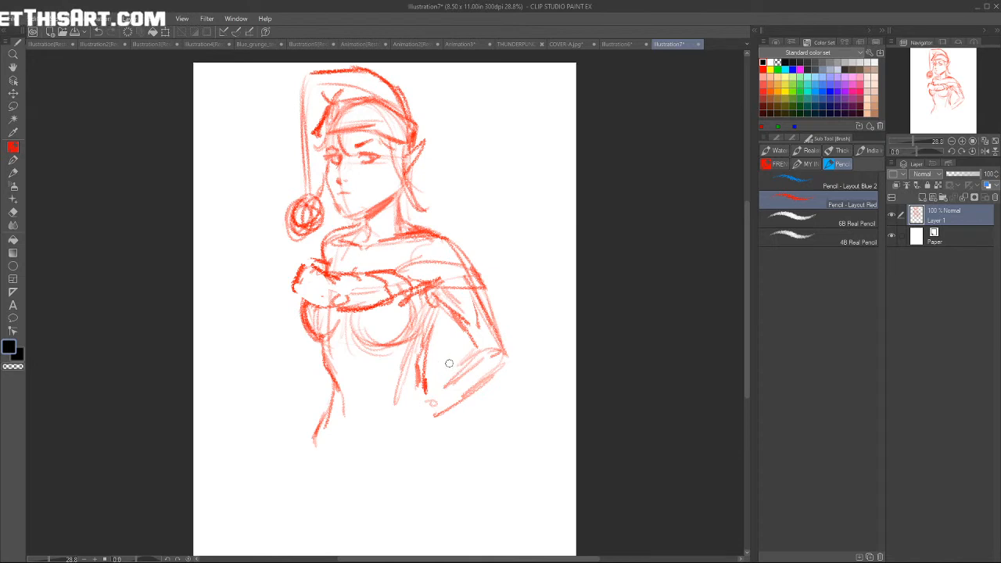
Step: Erase the forearm strokes and the rough construction lines of the bust with the hard eraser
{"action": "key", "text": "e"}
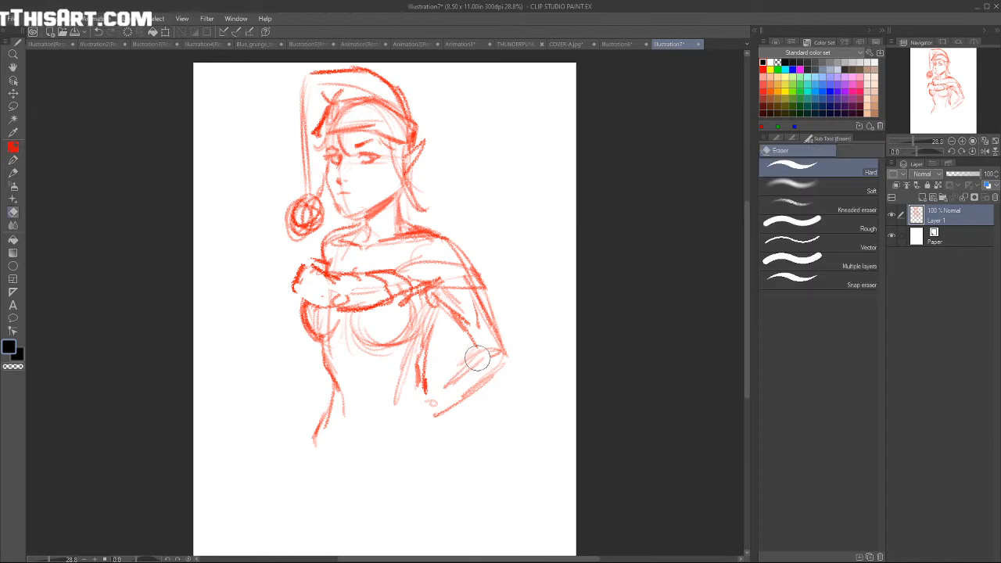
{"action": "left_click_drag", "start_coordinate": [503, 360], "coordinate": [440, 415]}
{"action": "mouse_move", "coordinate": [418, 338]}
{"action": "left_mouse_down"}
{"action": "mouse_move", "coordinate": [405, 370]}
{"action": "mouse_move", "coordinate": [419, 341]}
{"action": "mouse_move", "coordinate": [405, 313]}
{"action": "mouse_move", "coordinate": [397, 333]}
{"action": "mouse_move", "coordinate": [408, 314]}
{"action": "mouse_move", "coordinate": [357, 323]}
{"action": "mouse_move", "coordinate": [385, 333]}
{"action": "mouse_move", "coordinate": [380, 357]}
{"action": "mouse_move", "coordinate": [341, 337]}
{"action": "left_mouse_up"}
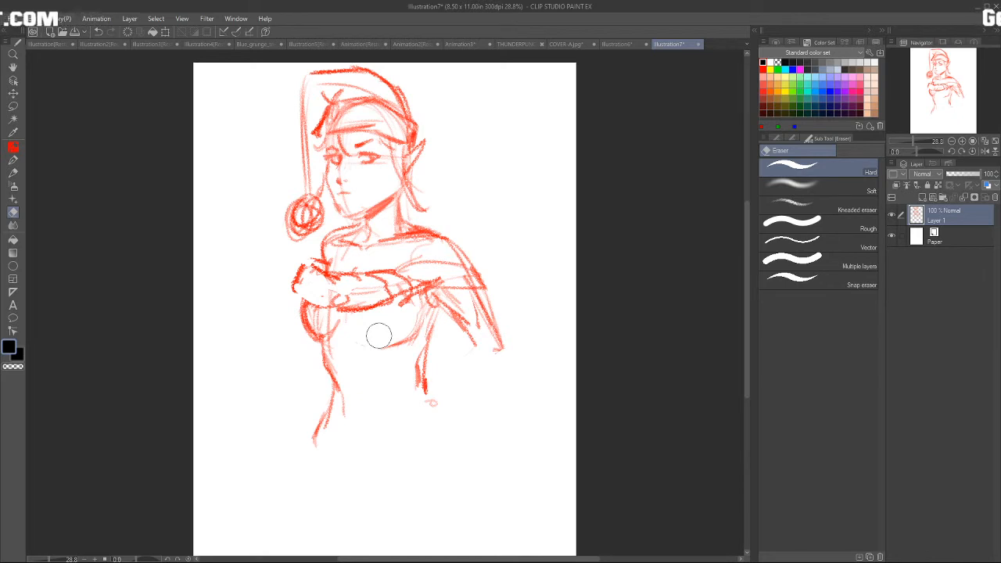
{"action": "left_click_drag", "start_coordinate": [308, 308], "coordinate": [316, 316]}
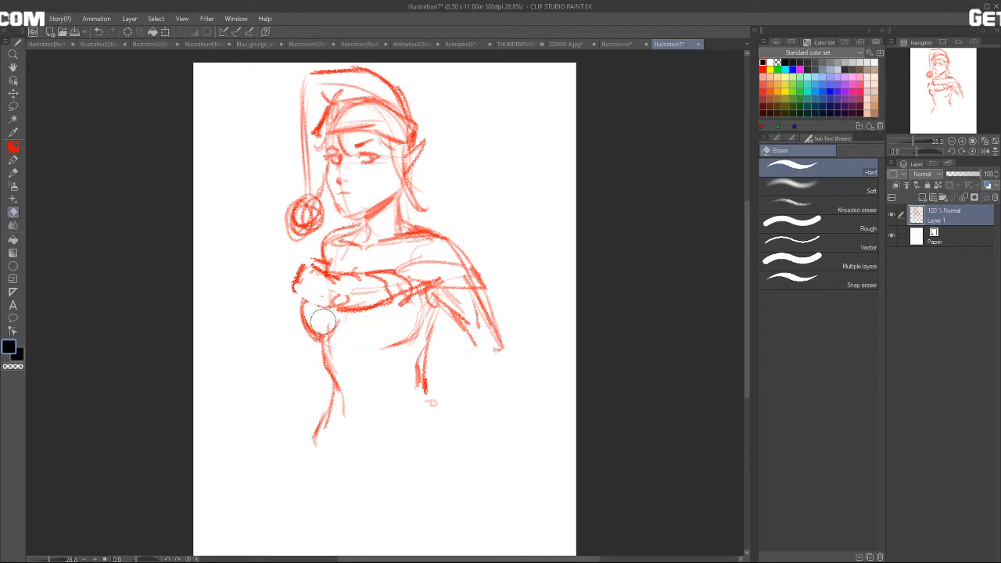
Step: Redraw the lower contours of both sides of the bust with the red layout pencil
{"action": "key", "text": "b"}
{"action": "left_click_drag", "start_coordinate": [351, 326], "coordinate": [412, 334]}
{"action": "left_click_drag", "start_coordinate": [298, 301], "coordinate": [306, 336]}
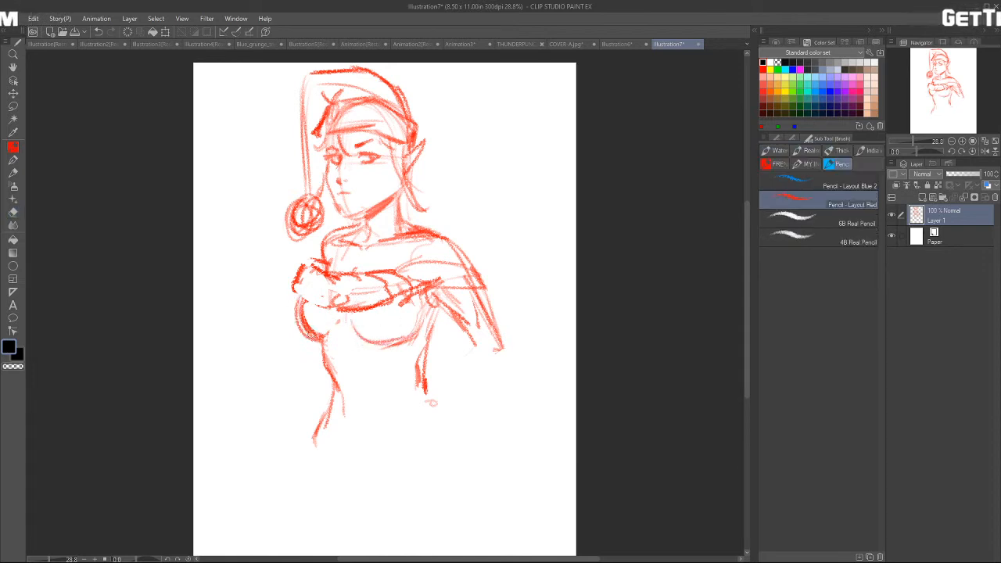
Step: Draw both sides of the torso, curving in at the waist and out toward the hips
{"action": "left_click_drag", "start_coordinate": [321, 348], "coordinate": [336, 401]}
{"action": "mouse_move", "coordinate": [335, 401]}
{"action": "left_mouse_down"}
{"action": "mouse_move", "coordinate": [343, 433]}
{"action": "mouse_move", "coordinate": [334, 405]}
{"action": "mouse_move", "coordinate": [316, 461]}
{"action": "left_mouse_up"}
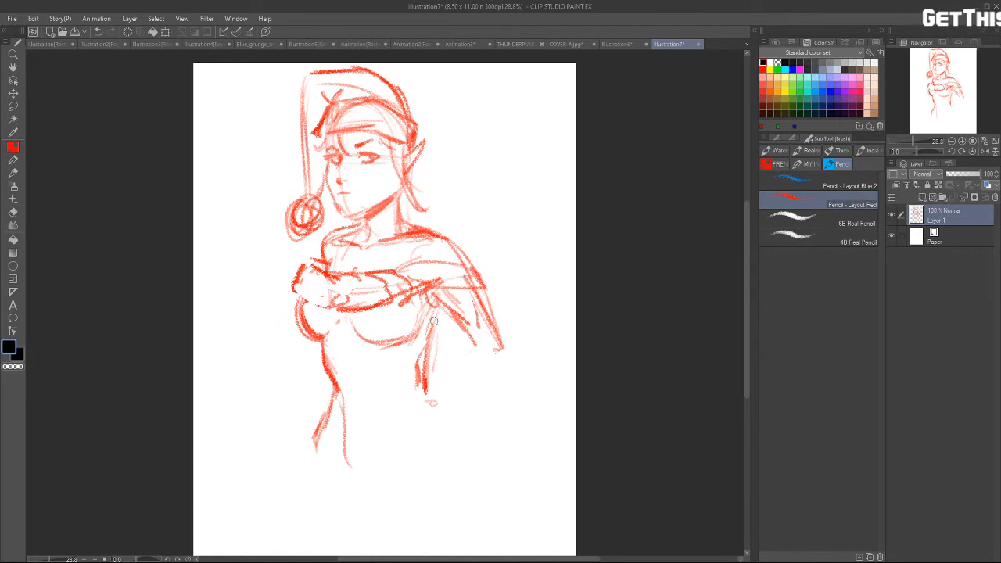
{"action": "mouse_move", "coordinate": [438, 316]}
{"action": "left_mouse_down"}
{"action": "mouse_move", "coordinate": [418, 375]}
{"action": "mouse_move", "coordinate": [426, 428]}
{"action": "left_mouse_up"}
{"action": "left_click_drag", "start_coordinate": [421, 392], "coordinate": [426, 403]}
{"action": "left_click_drag", "start_coordinate": [430, 404], "coordinate": [435, 428]}
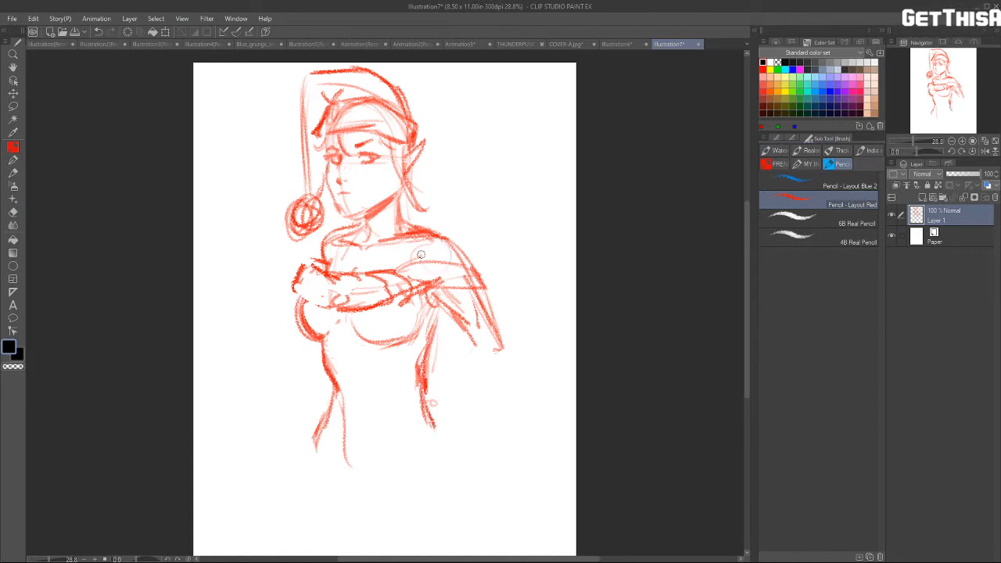
{"action": "left_click_drag", "start_coordinate": [450, 236], "coordinate": [378, 246]}
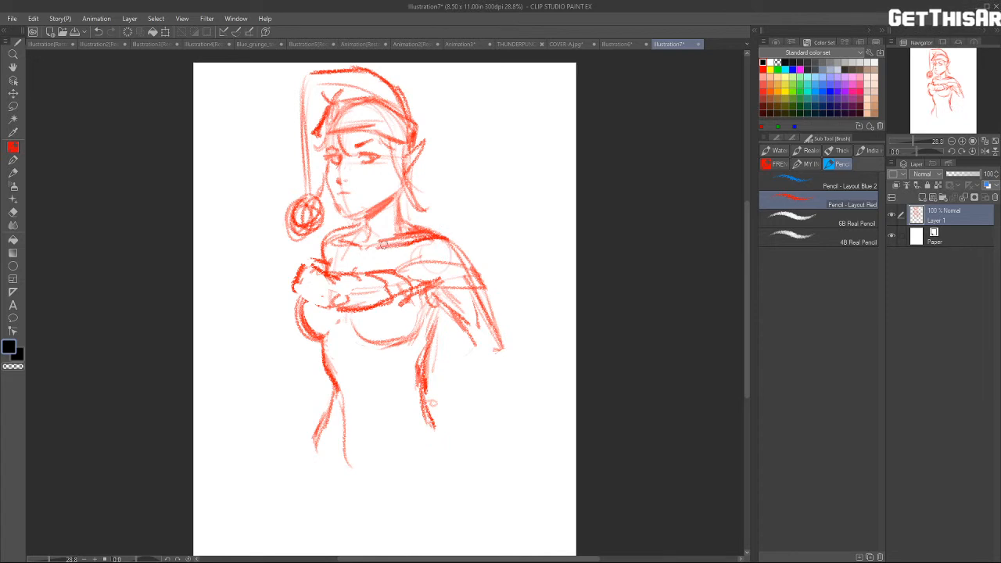
{"action": "left_click_drag", "start_coordinate": [458, 234], "coordinate": [387, 240]}
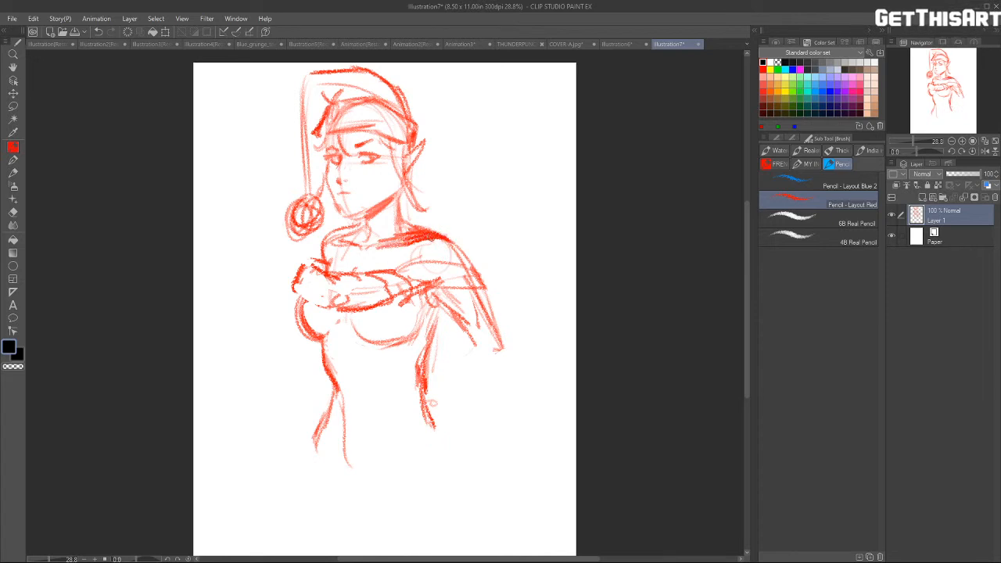
{"action": "key", "text": "ctrl+z"}
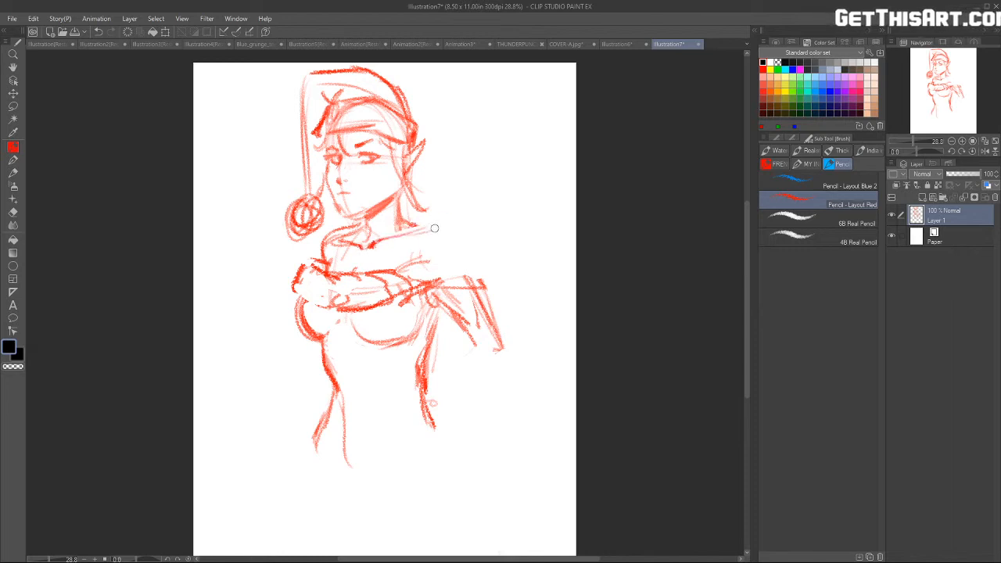
Step: Redraw the shoulder and outer upper arm, and define the off-shoulder collar at both ends along with the bust contour
{"action": "mouse_move", "coordinate": [380, 239]}
{"action": "left_mouse_down"}
{"action": "mouse_move", "coordinate": [435, 229]}
{"action": "mouse_move", "coordinate": [471, 271]}
{"action": "left_mouse_up"}
{"action": "left_click_drag", "start_coordinate": [452, 238], "coordinate": [479, 284]}
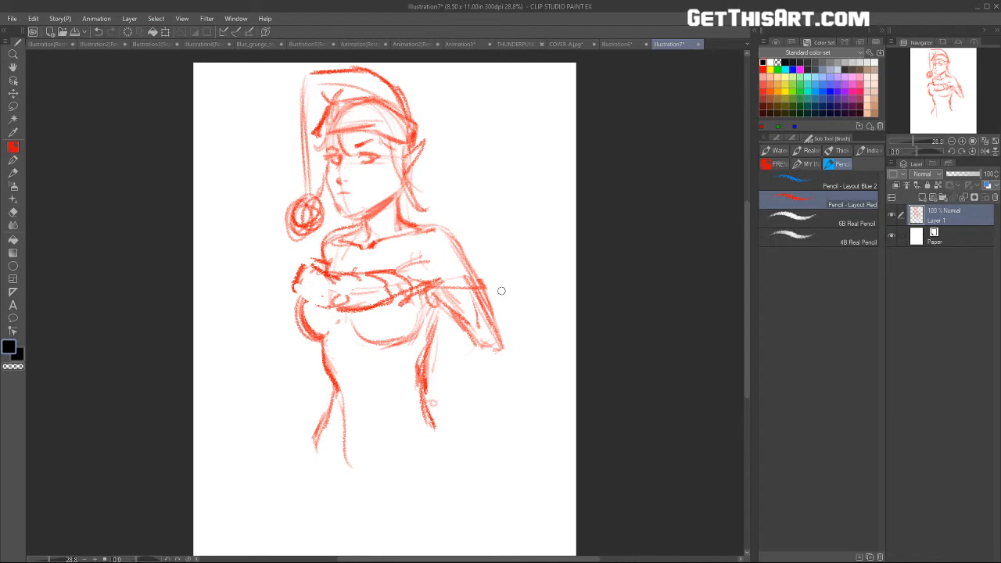
{"action": "left_click_drag", "start_coordinate": [443, 233], "coordinate": [491, 309]}
{"action": "mouse_move", "coordinate": [419, 262]}
{"action": "left_mouse_down"}
{"action": "mouse_move", "coordinate": [471, 258]}
{"action": "mouse_move", "coordinate": [490, 303]}
{"action": "left_mouse_up"}
{"action": "left_click_drag", "start_coordinate": [305, 264], "coordinate": [295, 290]}
{"action": "mouse_move", "coordinate": [296, 288]}
{"action": "left_mouse_down"}
{"action": "mouse_move", "coordinate": [325, 306]}
{"action": "mouse_move", "coordinate": [298, 322]}
{"action": "mouse_move", "coordinate": [399, 344]}
{"action": "left_mouse_up"}
Step: Sketch the flared tunic hem wrapping around the hips and touch up the outer bust contour
{"action": "left_click_drag", "start_coordinate": [436, 422], "coordinate": [414, 456]}
{"action": "left_click_drag", "start_coordinate": [342, 422], "coordinate": [294, 460]}
{"action": "mouse_move", "coordinate": [311, 426]}
{"action": "left_mouse_down"}
{"action": "mouse_move", "coordinate": [359, 500]}
{"action": "mouse_move", "coordinate": [377, 477]}
{"action": "left_mouse_up"}
{"action": "mouse_move", "coordinate": [312, 485]}
{"action": "left_mouse_down"}
{"action": "mouse_move", "coordinate": [393, 492]}
{"action": "mouse_move", "coordinate": [375, 472]}
{"action": "left_mouse_up"}
{"action": "mouse_move", "coordinate": [316, 435]}
{"action": "left_mouse_down"}
{"action": "mouse_move", "coordinate": [384, 470]}
{"action": "mouse_move", "coordinate": [356, 466]}
{"action": "mouse_move", "coordinate": [447, 427]}
{"action": "left_mouse_up"}
{"action": "left_click_drag", "start_coordinate": [447, 428], "coordinate": [463, 459]}
{"action": "left_click_drag", "start_coordinate": [351, 446], "coordinate": [323, 459]}
{"action": "mouse_move", "coordinate": [325, 422]}
{"action": "left_mouse_down"}
{"action": "mouse_move", "coordinate": [294, 445]}
{"action": "mouse_move", "coordinate": [284, 478]}
{"action": "left_mouse_up"}
{"action": "mouse_move", "coordinate": [284, 479]}
{"action": "left_mouse_down"}
{"action": "mouse_move", "coordinate": [413, 475]}
{"action": "mouse_move", "coordinate": [288, 481]}
{"action": "mouse_move", "coordinate": [329, 477]}
{"action": "left_mouse_up"}
{"action": "mouse_move", "coordinate": [331, 493]}
{"action": "left_mouse_down"}
{"action": "mouse_move", "coordinate": [435, 485]}
{"action": "mouse_move", "coordinate": [469, 465]}
{"action": "left_mouse_up"}
{"action": "left_click_drag", "start_coordinate": [295, 306], "coordinate": [314, 337]}
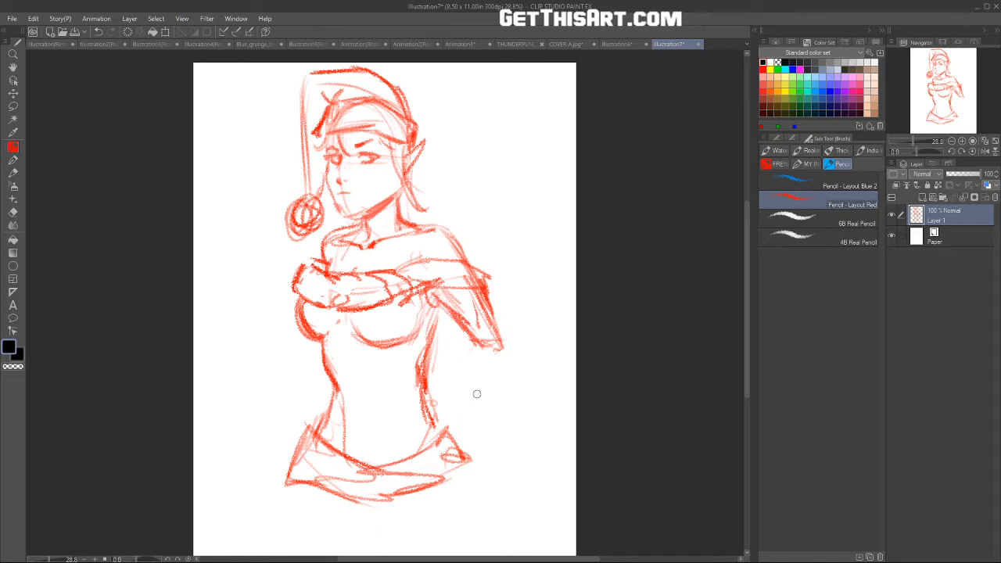
Step: Sketch the bent forearm with the hand resting on the hip, and darken the off-shoulder collar around the near arm
{"action": "left_click_drag", "start_coordinate": [473, 338], "coordinate": [447, 395]}
{"action": "left_click_drag", "start_coordinate": [501, 356], "coordinate": [451, 404]}
{"action": "left_click_drag", "start_coordinate": [467, 343], "coordinate": [429, 402]}
{"action": "mouse_move", "coordinate": [430, 403]}
{"action": "left_mouse_down"}
{"action": "mouse_move", "coordinate": [407, 402]}
{"action": "mouse_move", "coordinate": [394, 427]}
{"action": "mouse_move", "coordinate": [463, 358]}
{"action": "mouse_move", "coordinate": [422, 428]}
{"action": "mouse_move", "coordinate": [494, 359]}
{"action": "mouse_move", "coordinate": [427, 442]}
{"action": "mouse_move", "coordinate": [380, 414]}
{"action": "mouse_move", "coordinate": [441, 446]}
{"action": "mouse_move", "coordinate": [430, 437]}
{"action": "left_mouse_up"}
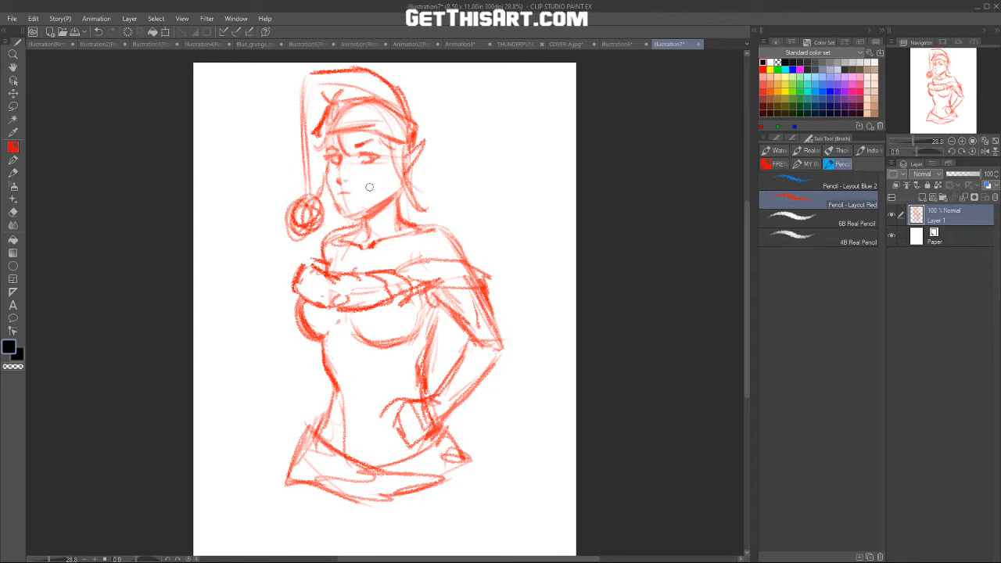
{"action": "mouse_move", "coordinate": [421, 258]}
{"action": "left_mouse_down"}
{"action": "mouse_move", "coordinate": [486, 286]}
{"action": "mouse_move", "coordinate": [441, 256]}
{"action": "mouse_move", "coordinate": [381, 247]}
{"action": "left_mouse_up"}
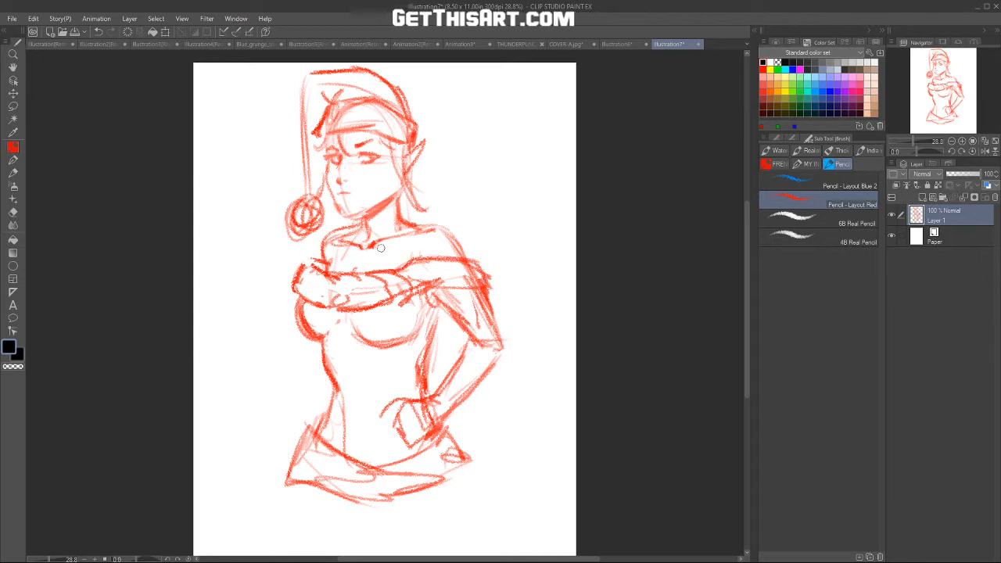
{"action": "left_click_drag", "start_coordinate": [435, 284], "coordinate": [486, 291]}
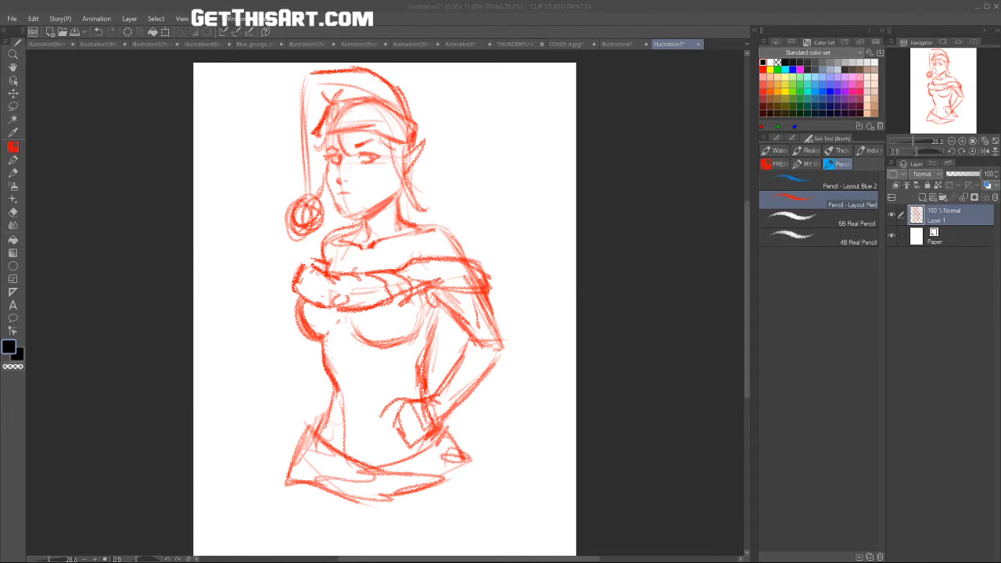
Step: Switch to the browser, maximize its window, and look through the featured products in the Big Cartel art store
{"action": "left_click_drag", "start_coordinate": [0, 93], "coordinate": [801, 61]}
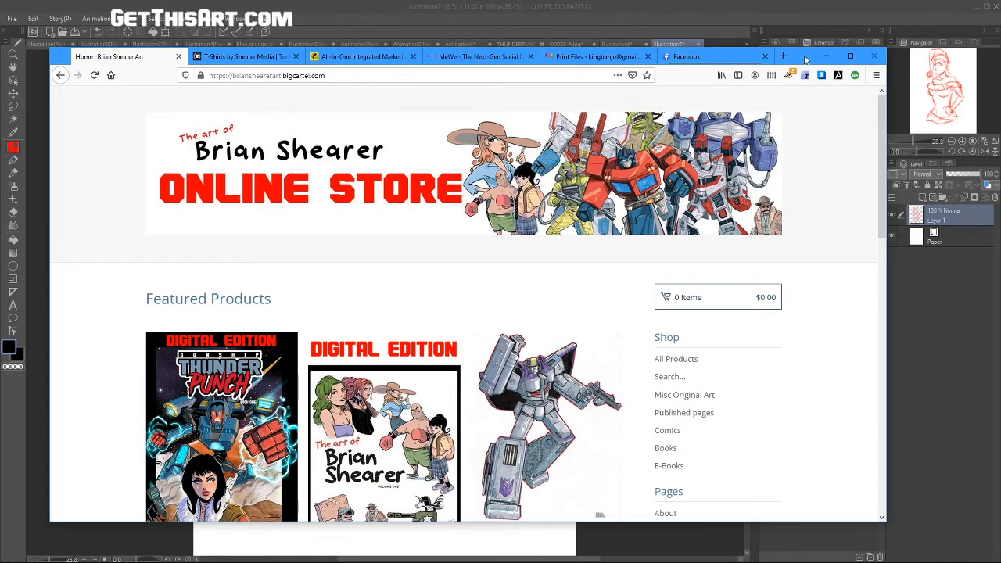
{"action": "double_click", "coordinate": [805, 59]}
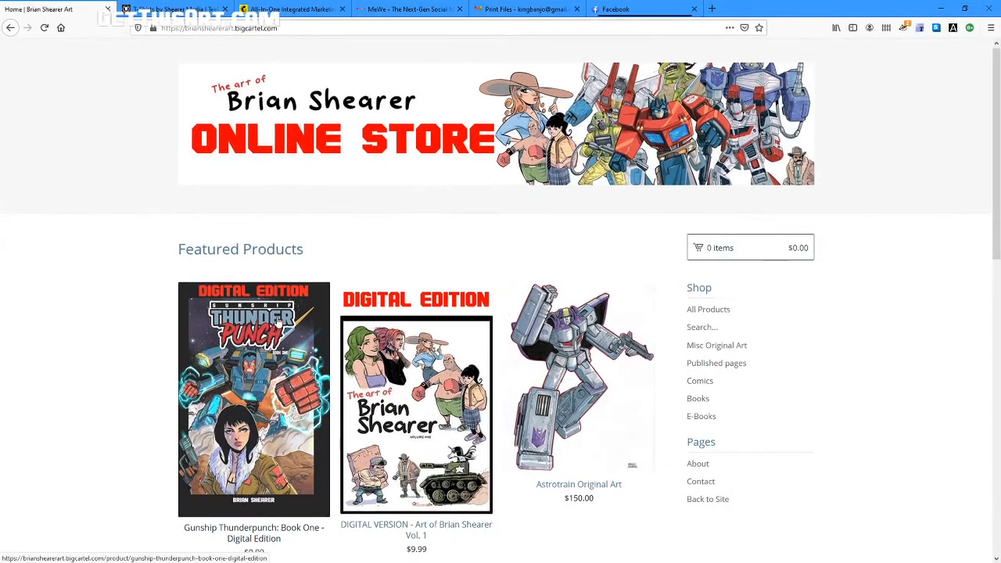
{"action": "scroll", "coordinate": [278, 320], "scroll_direction": "down", "scroll_amount": 3}
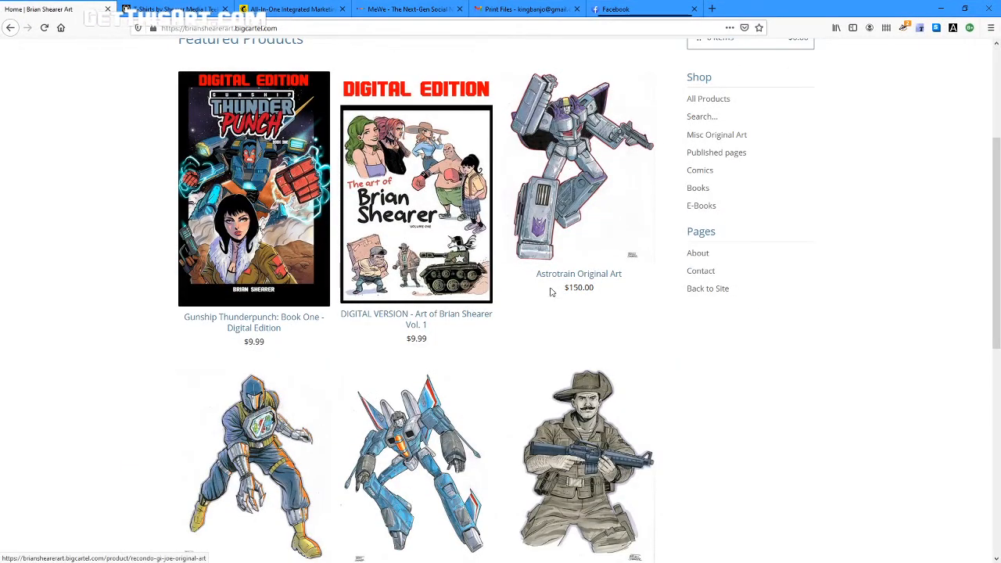
{"action": "scroll", "coordinate": [542, 336], "scroll_direction": "down", "scroll_amount": 7}
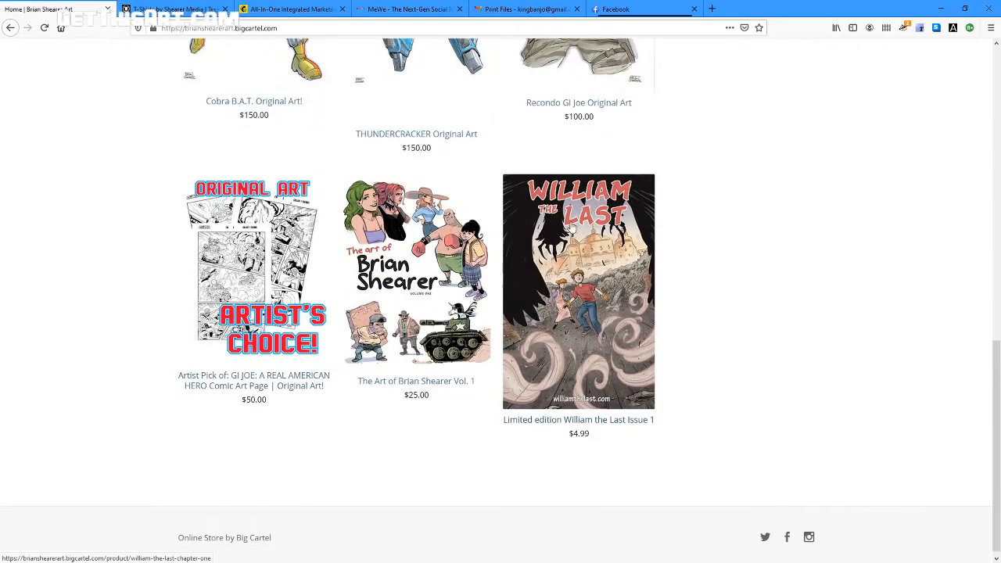
{"action": "scroll", "coordinate": [346, 429], "scroll_direction": "up", "scroll_amount": 3}
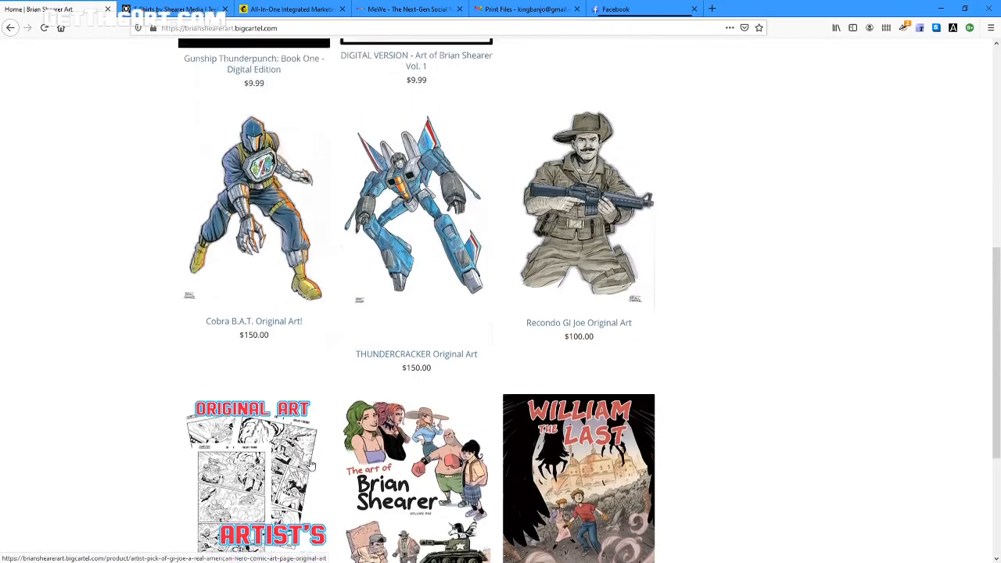
{"action": "scroll", "coordinate": [311, 464], "scroll_direction": "up", "scroll_amount": 3}
Step: View the Magic Time Tee (image on back) product in the TeePublic shop and return to the drawing
{"action": "left_click", "coordinate": [165, 10]}
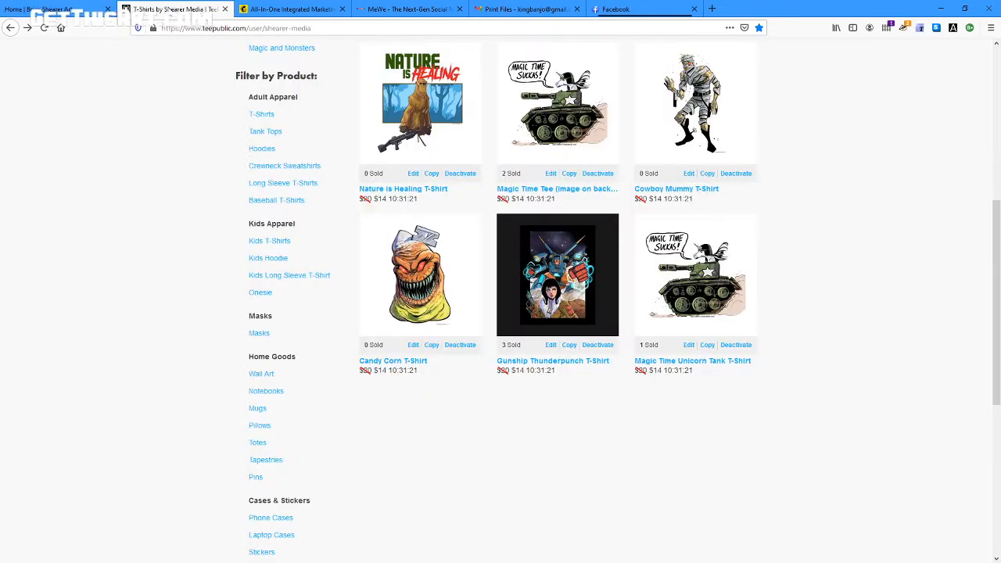
{"action": "scroll", "coordinate": [167, 362], "scroll_direction": "up", "scroll_amount": 2}
{"action": "left_click", "coordinate": [556, 264]}
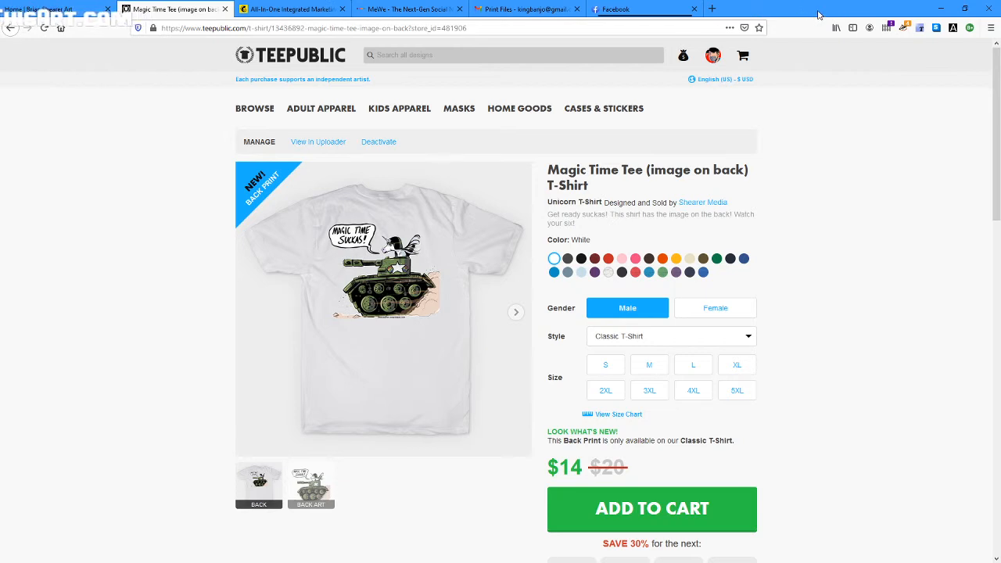
{"action": "left_click", "coordinate": [941, 8]}
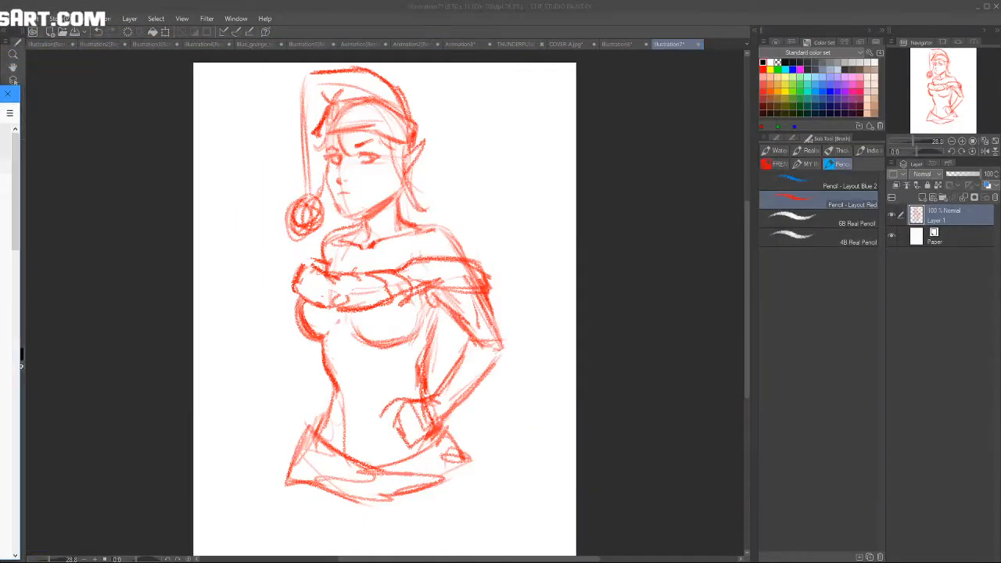
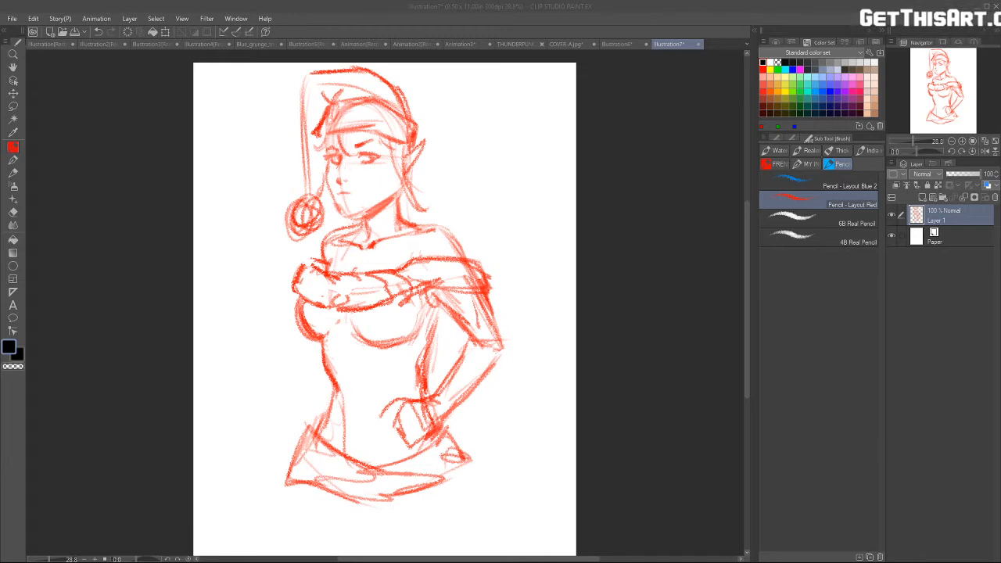
Step: Scale the whole figure sketch down slightly and shift it a little so more space remains above the hat
{"action": "left_click", "coordinate": [747, 224]}
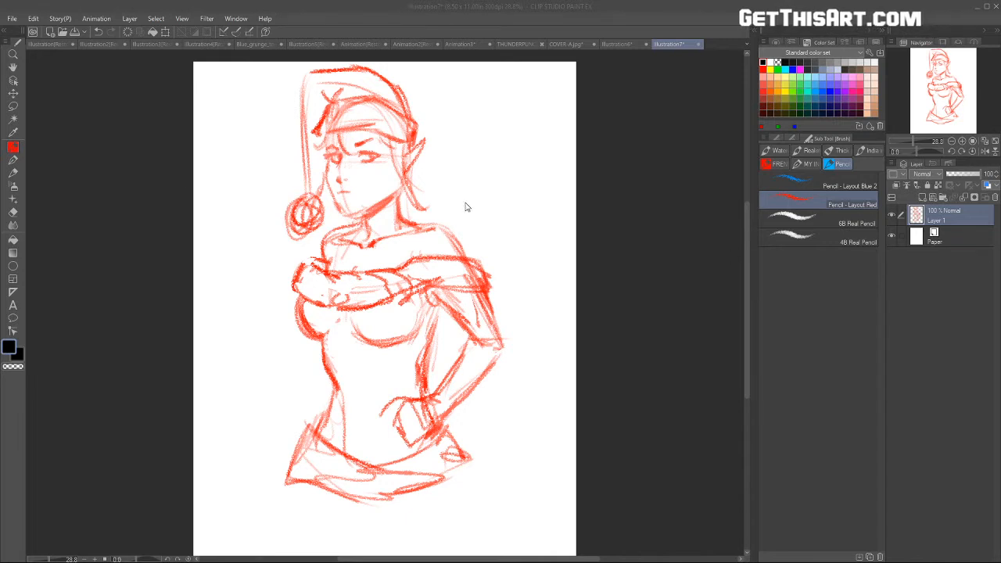
{"action": "key", "text": "ctrl+t"}
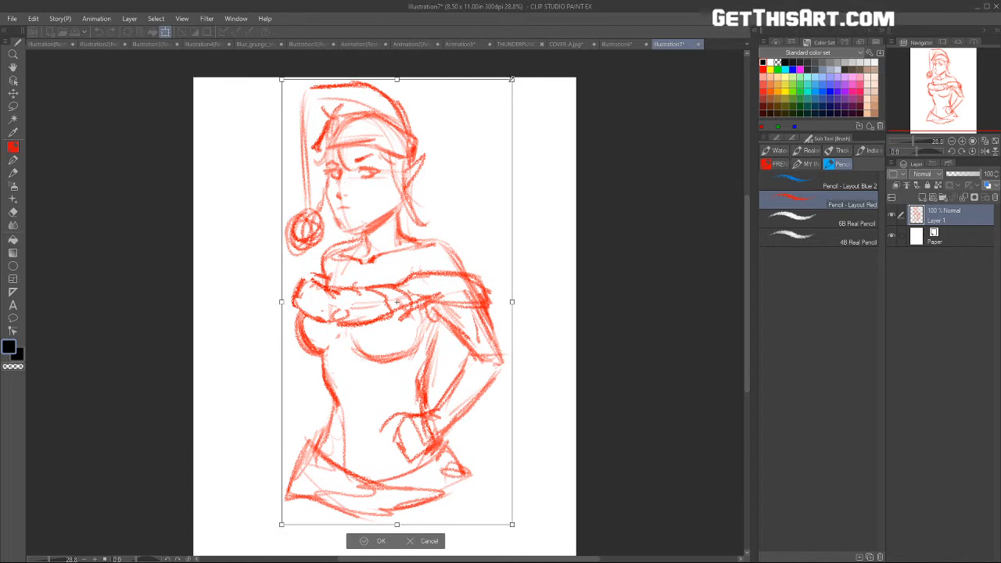
{"action": "left_click_drag", "start_coordinate": [511, 79], "coordinate": [485, 116]}
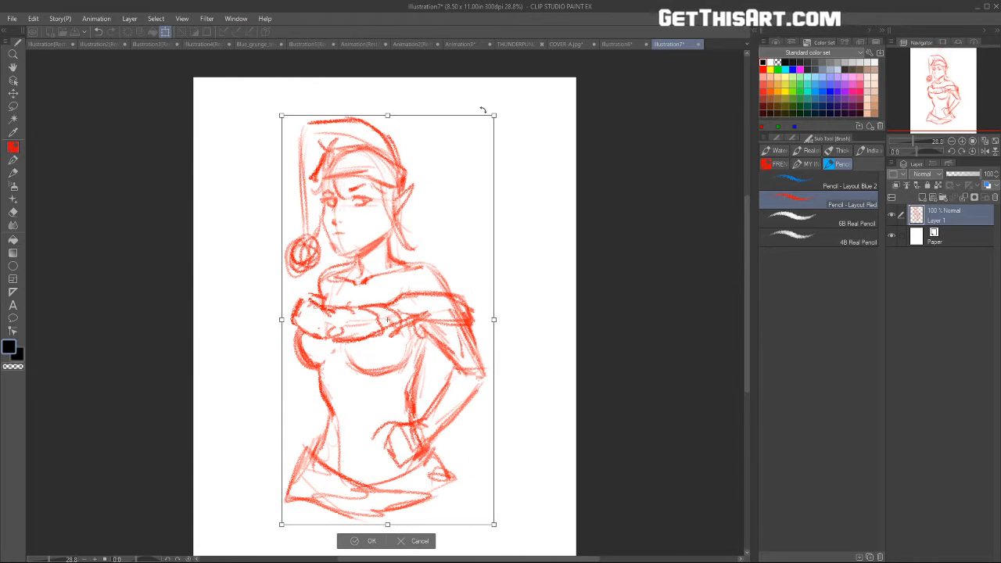
{"action": "left_click_drag", "start_coordinate": [494, 116], "coordinate": [490, 121]}
{"action": "left_click_drag", "start_coordinate": [456, 177], "coordinate": [454, 176]}
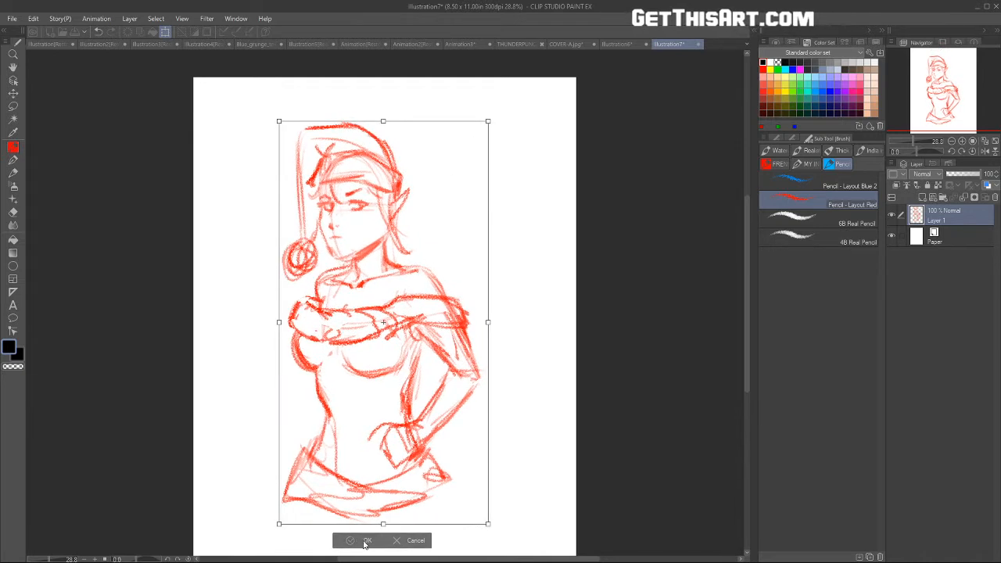
{"action": "left_click", "coordinate": [366, 540]}
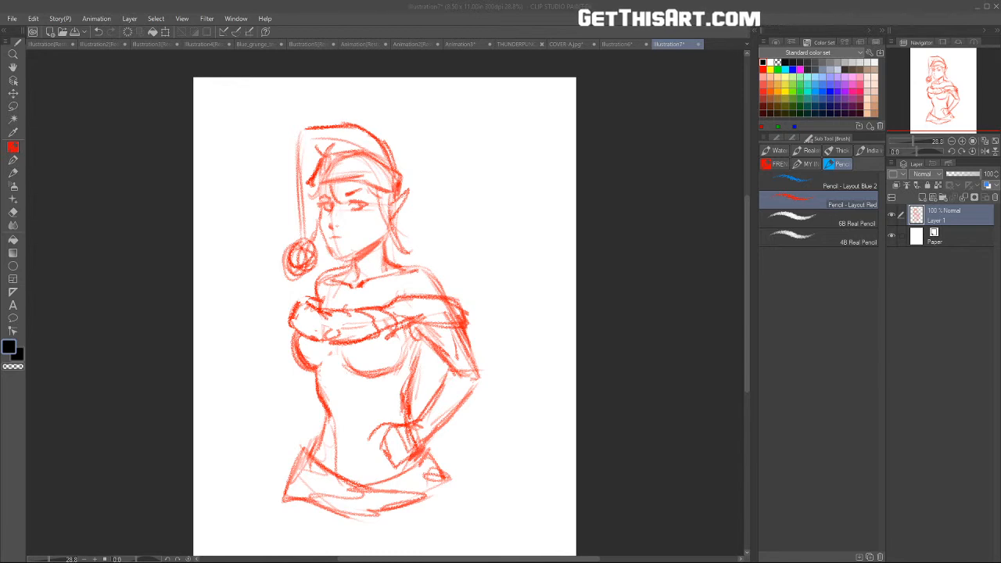
Step: Sketch the glove cuff at the wrist on the hip and add fluffy fur edges to the tunic hem and collar
{"action": "left_click_drag", "start_coordinate": [746, 251], "coordinate": [747, 253]}
{"action": "mouse_move", "coordinate": [414, 424]}
{"action": "left_mouse_down"}
{"action": "mouse_move", "coordinate": [423, 444]}
{"action": "mouse_move", "coordinate": [433, 389]}
{"action": "mouse_move", "coordinate": [488, 389]}
{"action": "mouse_move", "coordinate": [426, 438]}
{"action": "mouse_move", "coordinate": [485, 395]}
{"action": "mouse_move", "coordinate": [454, 410]}
{"action": "mouse_move", "coordinate": [415, 387]}
{"action": "mouse_move", "coordinate": [367, 442]}
{"action": "mouse_move", "coordinate": [406, 457]}
{"action": "mouse_move", "coordinate": [415, 451]}
{"action": "left_mouse_up"}
{"action": "mouse_move", "coordinate": [419, 408]}
{"action": "left_mouse_down"}
{"action": "mouse_move", "coordinate": [405, 422]}
{"action": "mouse_move", "coordinate": [426, 431]}
{"action": "mouse_move", "coordinate": [423, 453]}
{"action": "left_mouse_up"}
{"action": "mouse_move", "coordinate": [303, 449]}
{"action": "left_mouse_down"}
{"action": "mouse_move", "coordinate": [281, 494]}
{"action": "mouse_move", "coordinate": [344, 508]}
{"action": "left_mouse_up"}
{"action": "mouse_move", "coordinate": [304, 292]}
{"action": "left_mouse_down"}
{"action": "mouse_move", "coordinate": [291, 307]}
{"action": "mouse_move", "coordinate": [301, 328]}
{"action": "left_mouse_up"}
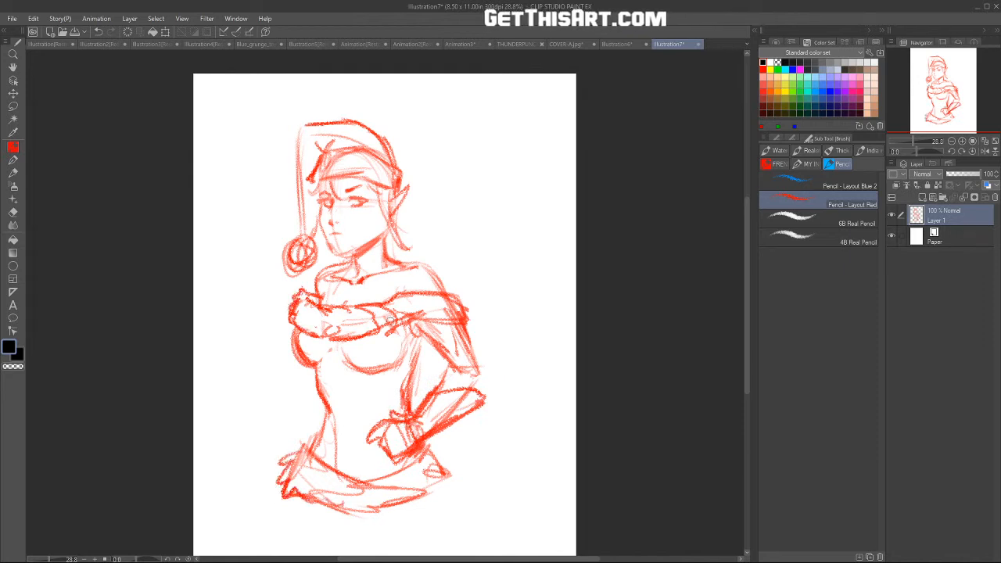
Step: Sketch the torso's construction lines down the chest and across the waist, and reinforce the fur hem's outer edge
{"action": "left_click_drag", "start_coordinate": [369, 334], "coordinate": [371, 367]}
{"action": "left_click_drag", "start_coordinate": [306, 333], "coordinate": [303, 356]}
{"action": "left_click_drag", "start_coordinate": [371, 369], "coordinate": [367, 429]}
{"action": "mouse_move", "coordinate": [314, 362]}
{"action": "left_mouse_down"}
{"action": "mouse_move", "coordinate": [329, 409]}
{"action": "mouse_move", "coordinate": [328, 469]}
{"action": "left_mouse_up"}
{"action": "left_click_drag", "start_coordinate": [326, 396], "coordinate": [376, 416]}
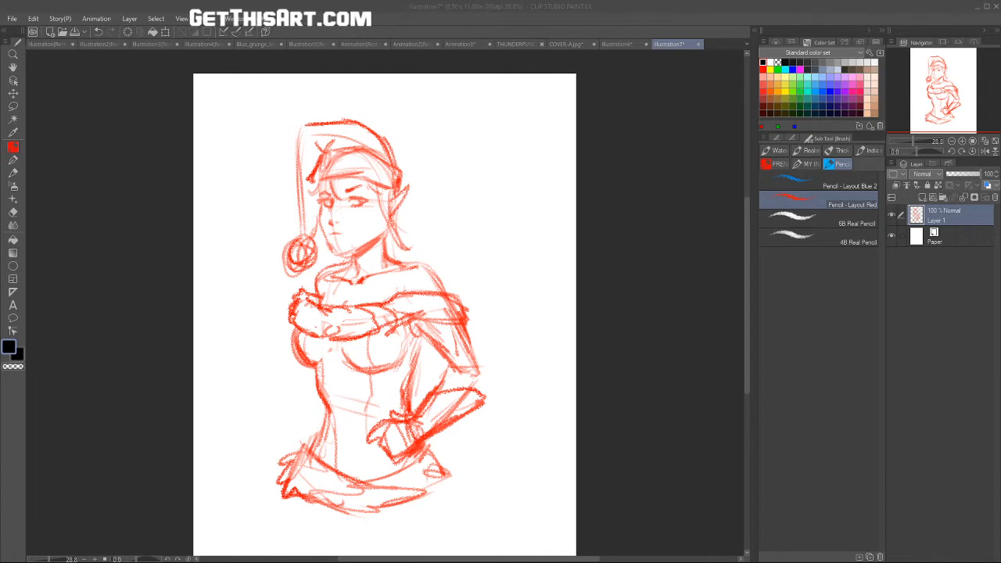
{"action": "left_click", "coordinate": [747, 222]}
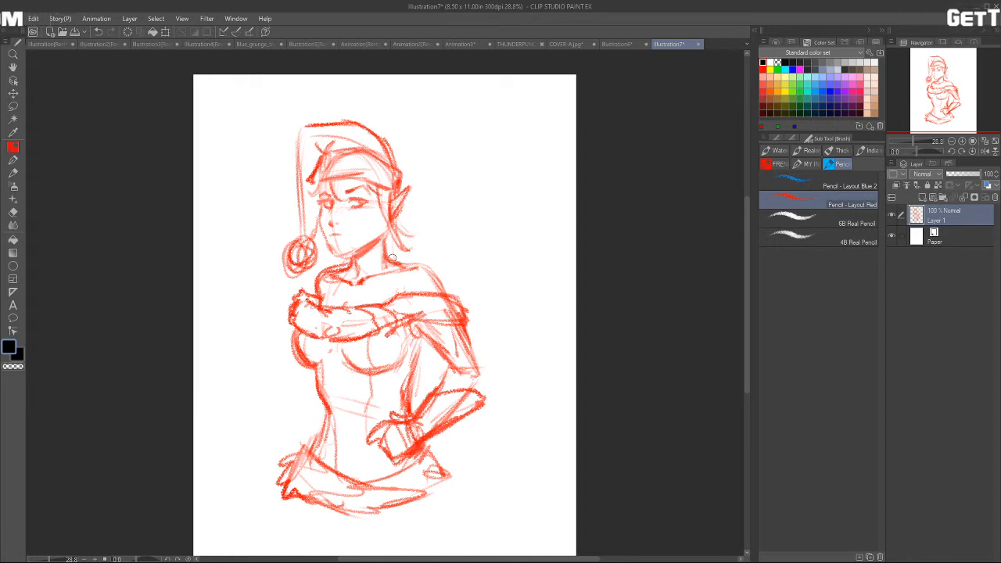
{"action": "mouse_move", "coordinate": [430, 459]}
{"action": "left_mouse_down"}
{"action": "mouse_move", "coordinate": [380, 483]}
{"action": "mouse_move", "coordinate": [422, 466]}
{"action": "mouse_move", "coordinate": [443, 486]}
{"action": "mouse_move", "coordinate": [411, 500]}
{"action": "mouse_move", "coordinate": [442, 488]}
{"action": "left_mouse_up"}
{"action": "left_click_drag", "start_coordinate": [312, 501], "coordinate": [310, 522]}
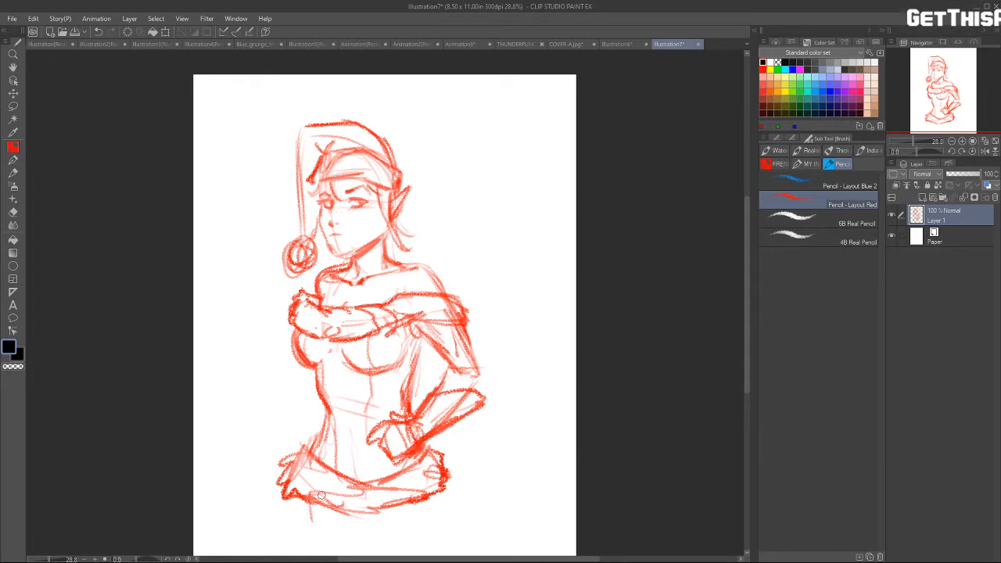
Step: Enlarge the canvas to 11 in wide by 17 in high, using the top-centre reference point so space is added below the figure
{"action": "scroll", "coordinate": [495, 332], "scroll_direction": "down", "scroll_amount": 4}
{"action": "left_click_drag", "start_coordinate": [496, 344], "coordinate": [462, 345]}
{"action": "key", "text": "ctrl+space"}
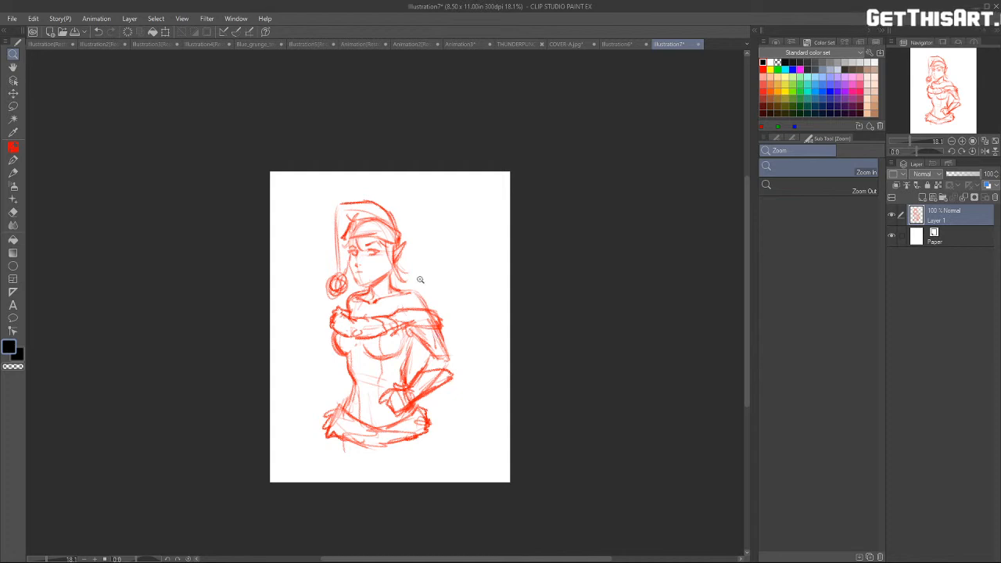
{"action": "left_click", "coordinate": [59, 19]}
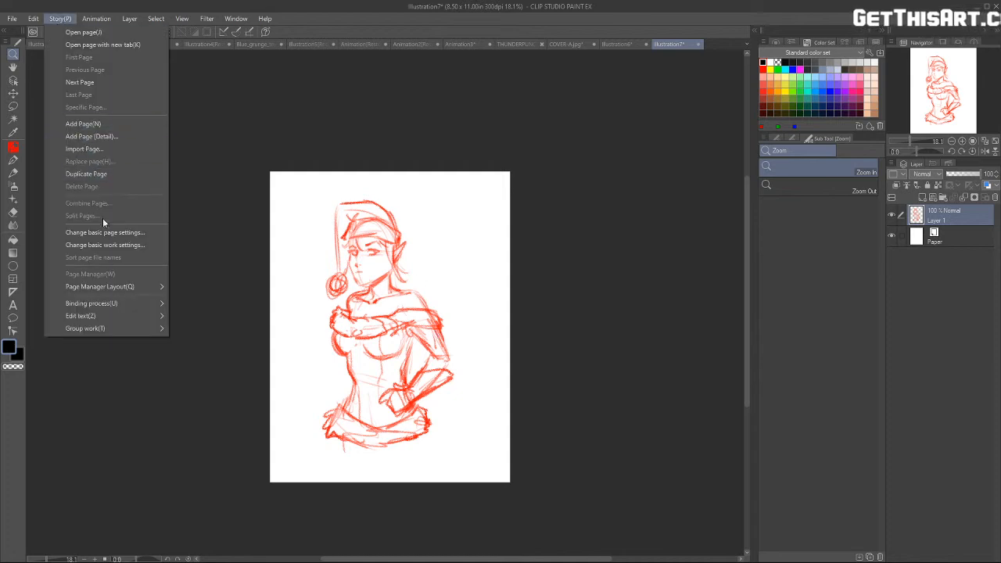
{"action": "mouse_move", "coordinate": [37, 22]}
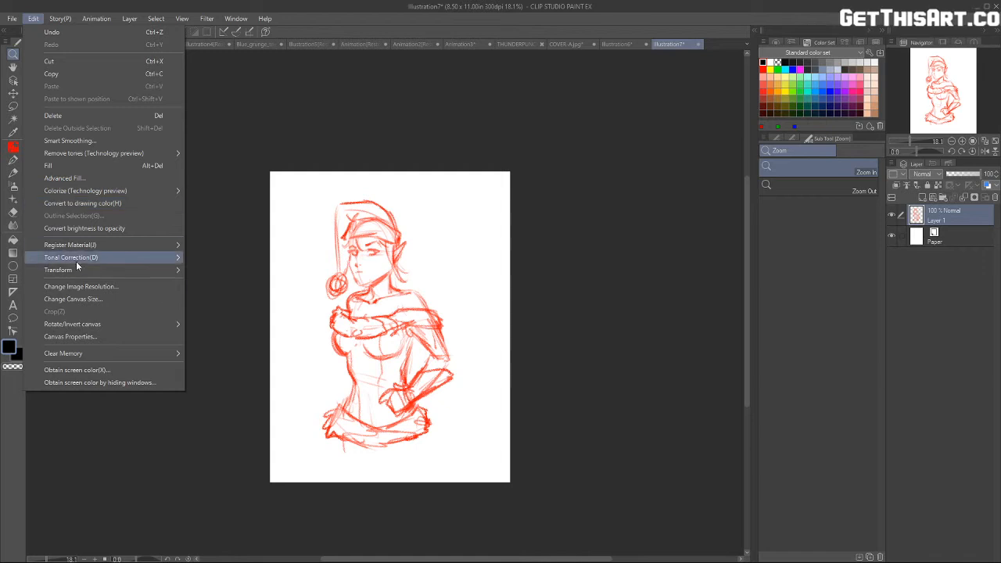
{"action": "left_click", "coordinate": [73, 298]}
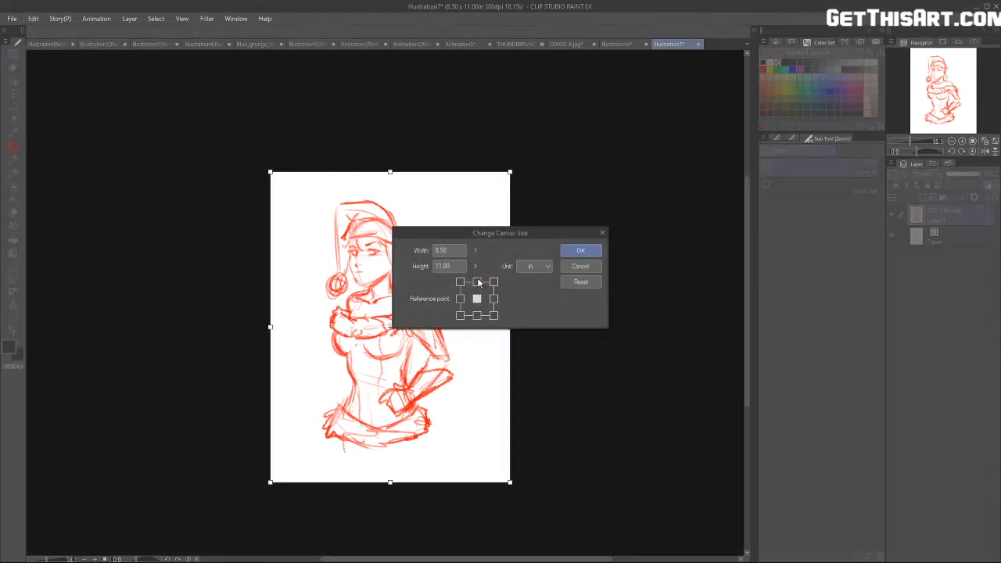
{"action": "left_click", "coordinate": [434, 268]}
{"action": "type", "text": "17"}
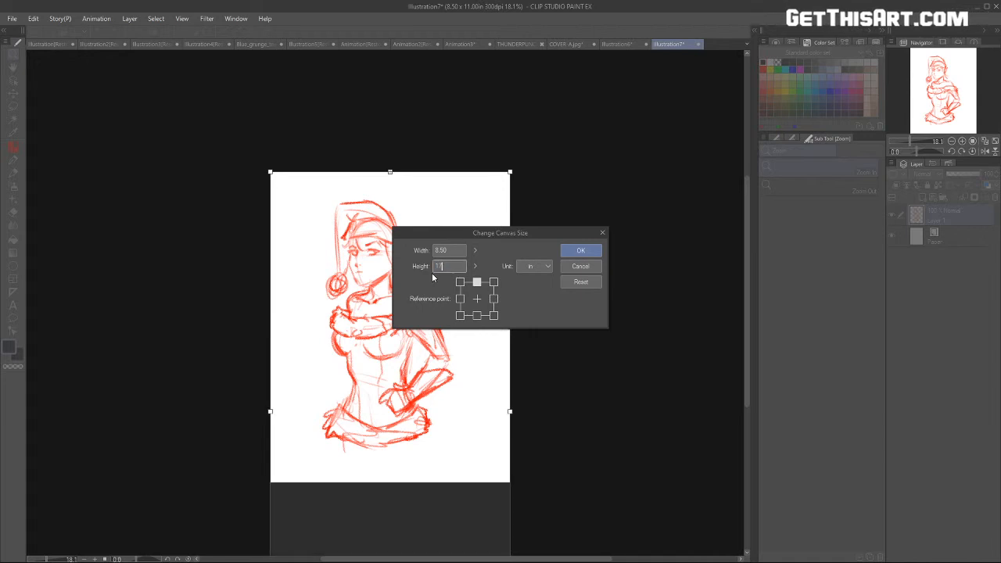
{"action": "left_click", "coordinate": [450, 251]}
{"action": "type", "text": "11"}
{"action": "left_click", "coordinate": [583, 249]}
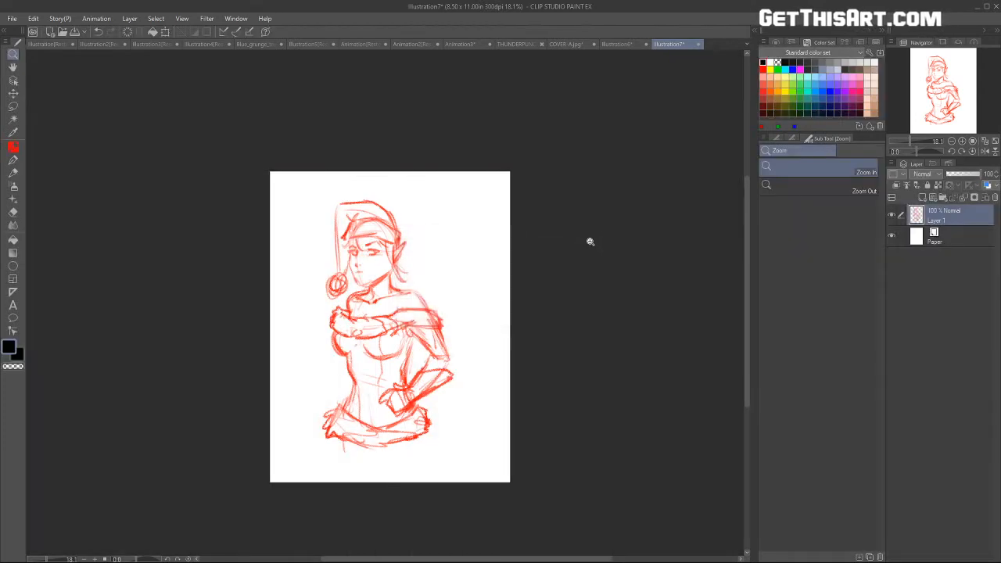
{"action": "left_click_drag", "start_coordinate": [744, 205], "coordinate": [740, 206]}
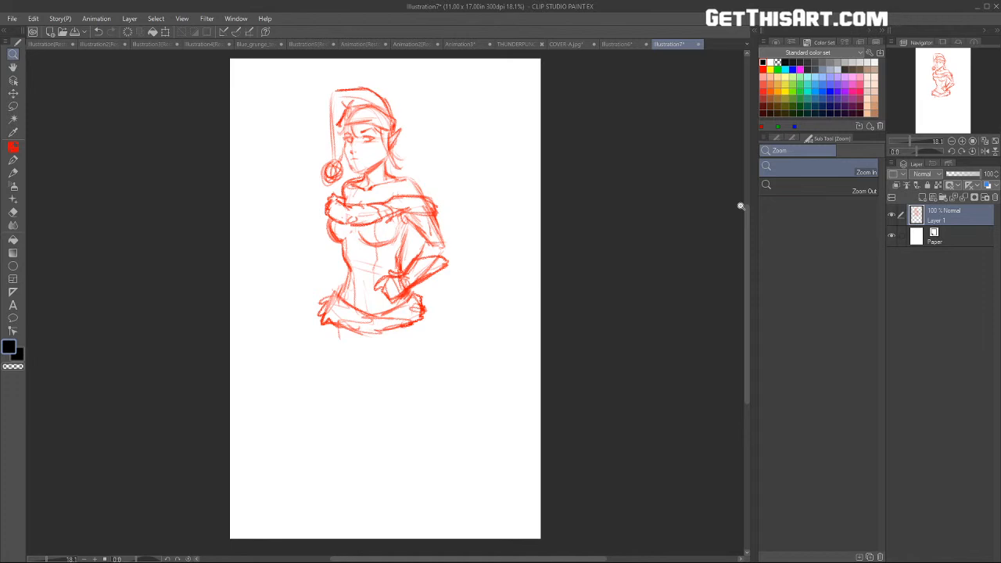
{"action": "left_click_drag", "start_coordinate": [746, 211], "coordinate": [746, 207]}
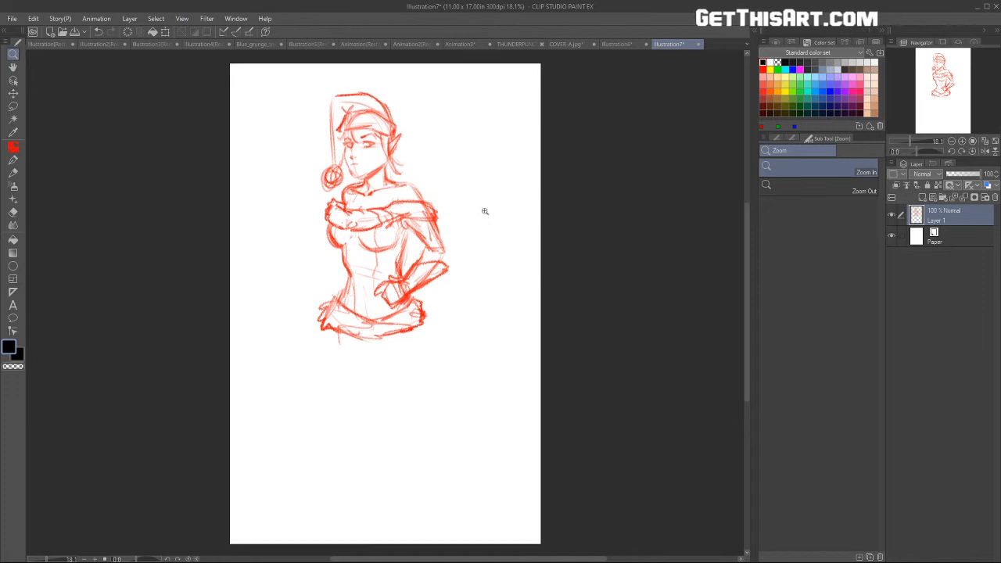
Step: Rough in the hips and upper legs with loose strokes through and below the fur hem
{"action": "left_click", "coordinate": [376, 161]}
{"action": "left_click_drag", "start_coordinate": [386, 140], "coordinate": [369, 181]}
{"action": "left_click", "coordinate": [13, 92]}
{"action": "left_click_drag", "start_coordinate": [389, 155], "coordinate": [404, 134]}
{"action": "left_click_drag", "start_coordinate": [746, 215], "coordinate": [745, 237]}
{"action": "key", "text": "p"}
{"action": "key", "text": "ctrl+space"}
{"action": "left_click_drag", "start_coordinate": [385, 311], "coordinate": [349, 328]}
{"action": "key", "text": "h"}
{"action": "key", "text": "b"}
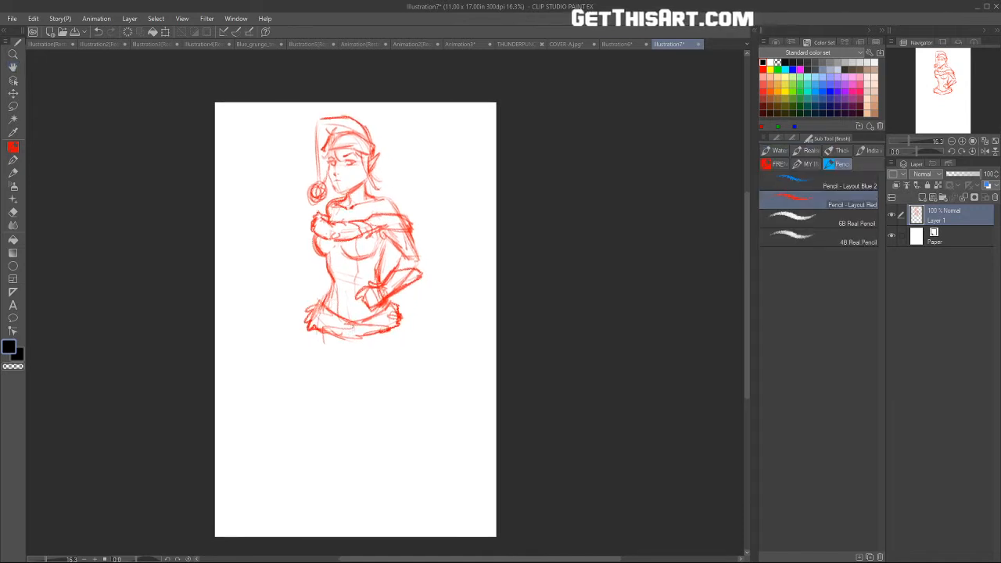
{"action": "mouse_move", "coordinate": [333, 285]}
{"action": "left_mouse_down"}
{"action": "mouse_move", "coordinate": [317, 328]}
{"action": "mouse_move", "coordinate": [322, 362]}
{"action": "left_mouse_up"}
{"action": "mouse_move", "coordinate": [397, 300]}
{"action": "left_mouse_down"}
{"action": "mouse_move", "coordinate": [395, 343]}
{"action": "mouse_move", "coordinate": [376, 393]}
{"action": "left_mouse_up"}
{"action": "left_click_drag", "start_coordinate": [388, 349], "coordinate": [375, 394]}
{"action": "left_click_drag", "start_coordinate": [319, 350], "coordinate": [324, 379]}
{"action": "left_click_drag", "start_coordinate": [363, 343], "coordinate": [366, 403]}
{"action": "left_click_drag", "start_coordinate": [388, 368], "coordinate": [371, 424]}
{"action": "left_click_drag", "start_coordinate": [311, 377], "coordinate": [299, 435]}
{"action": "left_click_drag", "start_coordinate": [380, 354], "coordinate": [370, 425]}
Step: Erase the fur hem and the rough hip and leg lines below the waist
{"action": "key", "text": "e"}
{"action": "mouse_move", "coordinate": [325, 309]}
{"action": "left_mouse_down"}
{"action": "mouse_move", "coordinate": [323, 345]}
{"action": "mouse_move", "coordinate": [351, 319]}
{"action": "mouse_move", "coordinate": [306, 304]}
{"action": "mouse_move", "coordinate": [351, 340]}
{"action": "mouse_move", "coordinate": [385, 313]}
{"action": "mouse_move", "coordinate": [394, 329]}
{"action": "mouse_move", "coordinate": [336, 413]}
{"action": "mouse_move", "coordinate": [306, 391]}
{"action": "left_mouse_up"}
{"action": "key", "text": "b"}
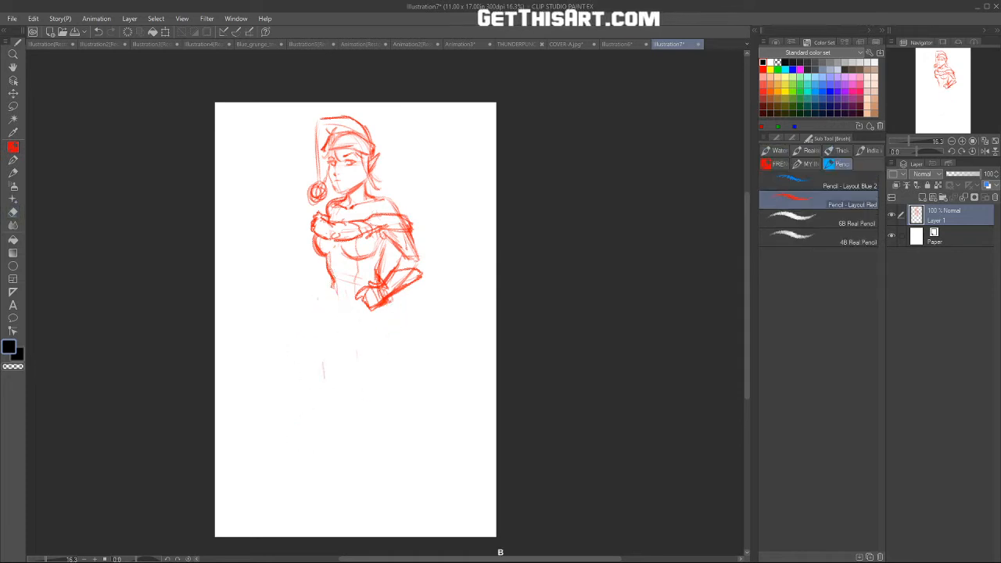
Step: Sketch both outer hip contours and extend one into a long tapering thigh line
{"action": "mouse_move", "coordinate": [334, 287]}
{"action": "left_mouse_down"}
{"action": "mouse_move", "coordinate": [320, 330]}
{"action": "mouse_move", "coordinate": [337, 382]}
{"action": "left_mouse_up"}
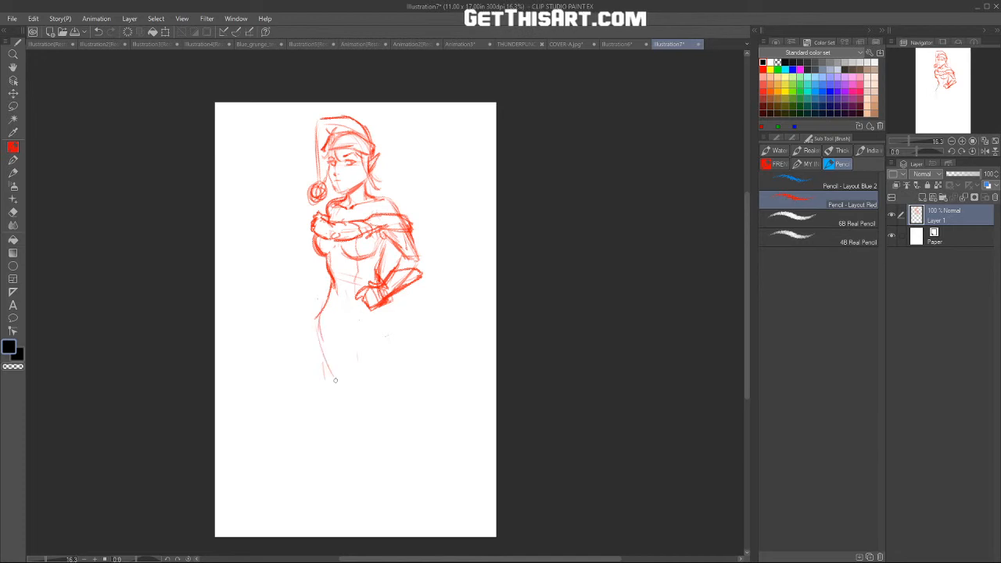
{"action": "left_click_drag", "start_coordinate": [313, 346], "coordinate": [319, 411]}
{"action": "left_click_drag", "start_coordinate": [393, 308], "coordinate": [400, 341]}
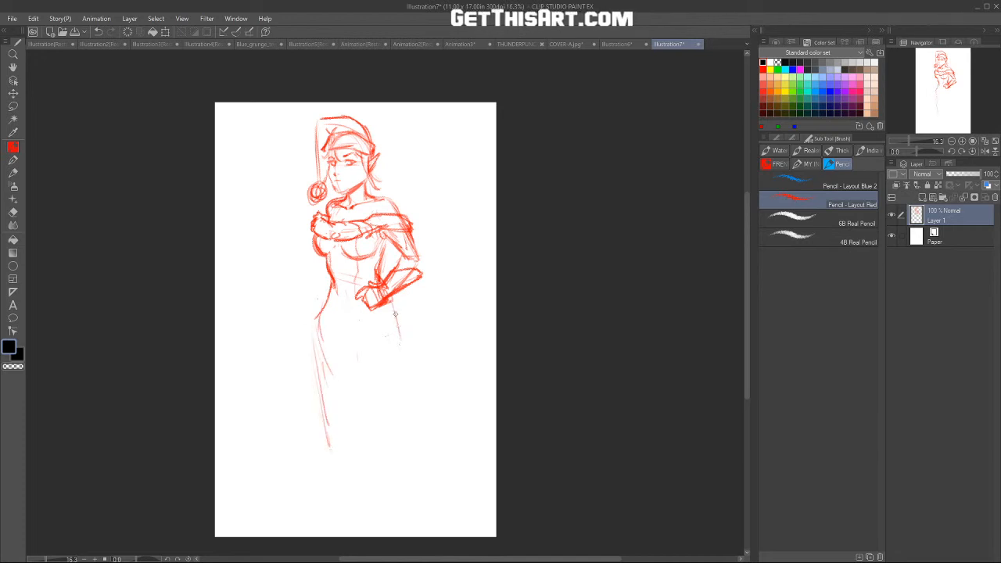
{"action": "left_click_drag", "start_coordinate": [379, 236], "coordinate": [383, 261]}
{"action": "mouse_move", "coordinate": [328, 299]}
{"action": "left_mouse_down"}
{"action": "mouse_move", "coordinate": [314, 321]}
{"action": "mouse_move", "coordinate": [311, 379]}
{"action": "mouse_move", "coordinate": [329, 444]}
{"action": "left_mouse_up"}
{"action": "left_click_drag", "start_coordinate": [332, 297], "coordinate": [327, 407]}
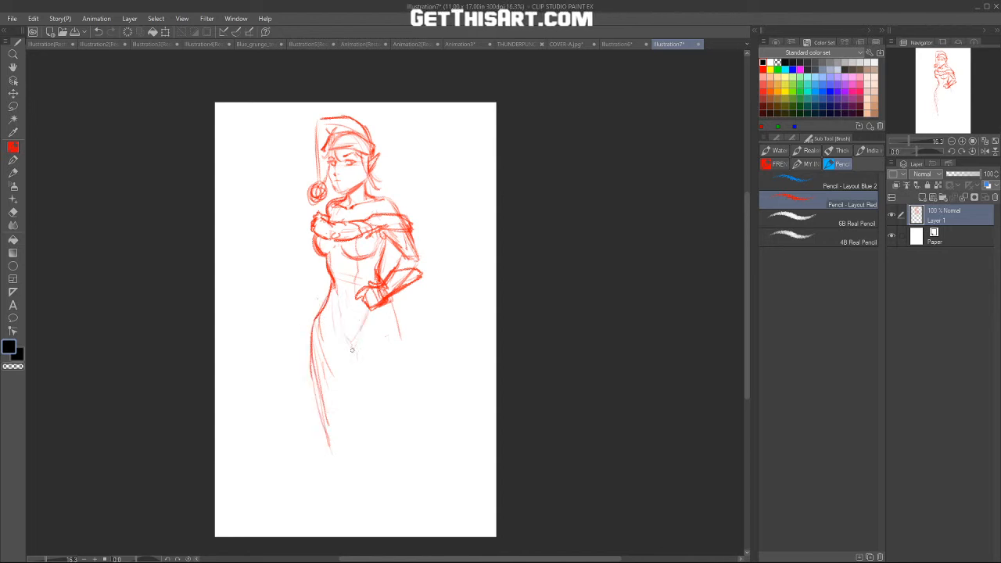
Step: Sketch the V-shaped pelvis, the inner thighs and flared lines on the outer side of the far leg
{"action": "mouse_move", "coordinate": [326, 317]}
{"action": "left_mouse_down"}
{"action": "mouse_move", "coordinate": [382, 326]}
{"action": "mouse_move", "coordinate": [402, 402]}
{"action": "left_mouse_up"}
{"action": "mouse_move", "coordinate": [402, 342]}
{"action": "left_mouse_down"}
{"action": "mouse_move", "coordinate": [431, 430]}
{"action": "mouse_move", "coordinate": [411, 408]}
{"action": "mouse_move", "coordinate": [414, 427]}
{"action": "left_mouse_up"}
{"action": "left_click_drag", "start_coordinate": [364, 380], "coordinate": [377, 433]}
{"action": "left_click_drag", "start_coordinate": [348, 344], "coordinate": [375, 427]}
{"action": "left_click_drag", "start_coordinate": [350, 348], "coordinate": [351, 389]}
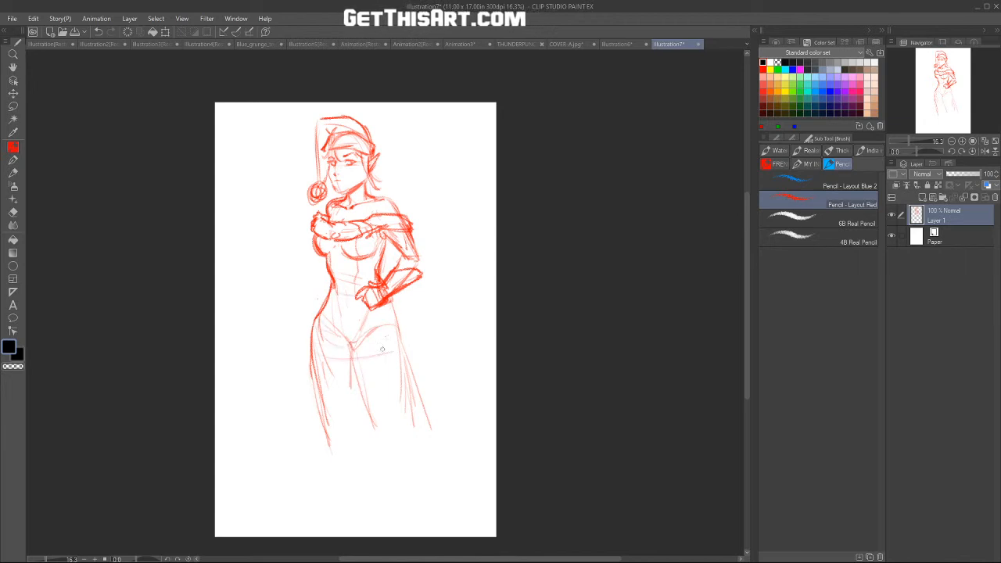
{"action": "left_click_drag", "start_coordinate": [397, 334], "coordinate": [391, 432]}
{"action": "mouse_move", "coordinate": [373, 366]}
{"action": "left_mouse_down"}
{"action": "mouse_move", "coordinate": [359, 428]}
{"action": "mouse_move", "coordinate": [352, 364]}
{"action": "left_mouse_up"}
{"action": "left_click_drag", "start_coordinate": [351, 422], "coordinate": [352, 373]}
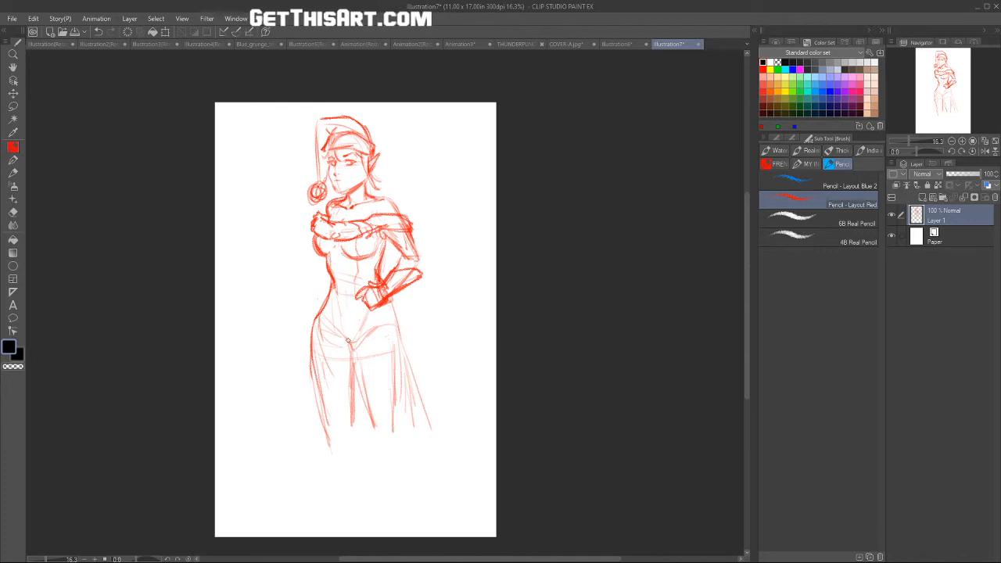
Step: Redraw the near hip and outer thigh as a fuller curve with the whole page in view
{"action": "key", "text": "space"}
{"action": "mouse_move", "coordinate": [364, 387]}
{"action": "left_mouse_down"}
{"action": "mouse_move", "coordinate": [398, 354]}
{"action": "mouse_move", "coordinate": [380, 386]}
{"action": "left_mouse_up"}
{"action": "scroll", "coordinate": [403, 298], "scroll_direction": "down", "scroll_amount": 1}
{"action": "key", "text": "space"}
{"action": "left_click_drag", "start_coordinate": [402, 298], "coordinate": [395, 324]}
{"action": "key", "text": "b"}
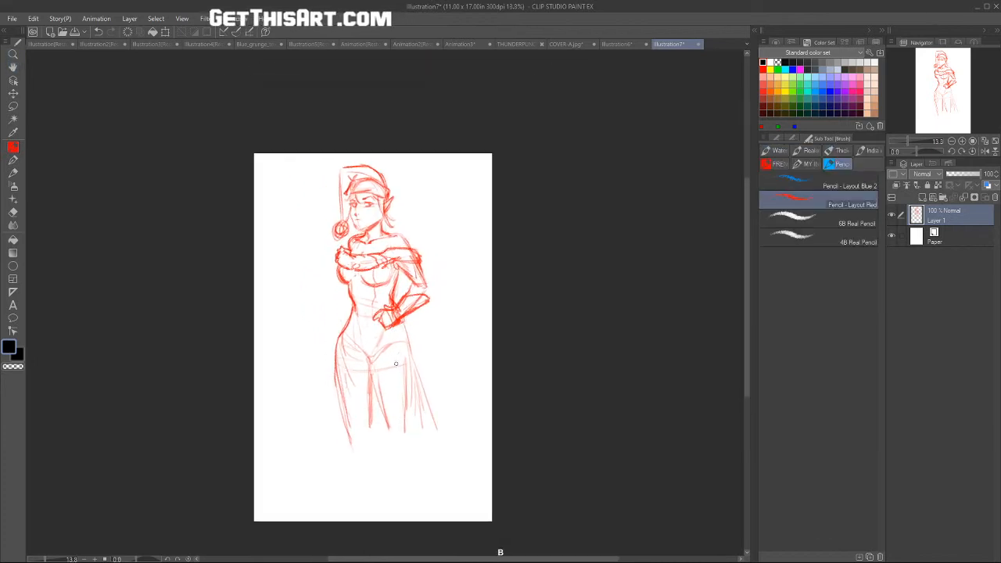
{"action": "mouse_move", "coordinate": [350, 298]}
{"action": "left_mouse_down"}
{"action": "mouse_move", "coordinate": [333, 353]}
{"action": "mouse_move", "coordinate": [341, 443]}
{"action": "left_mouse_up"}
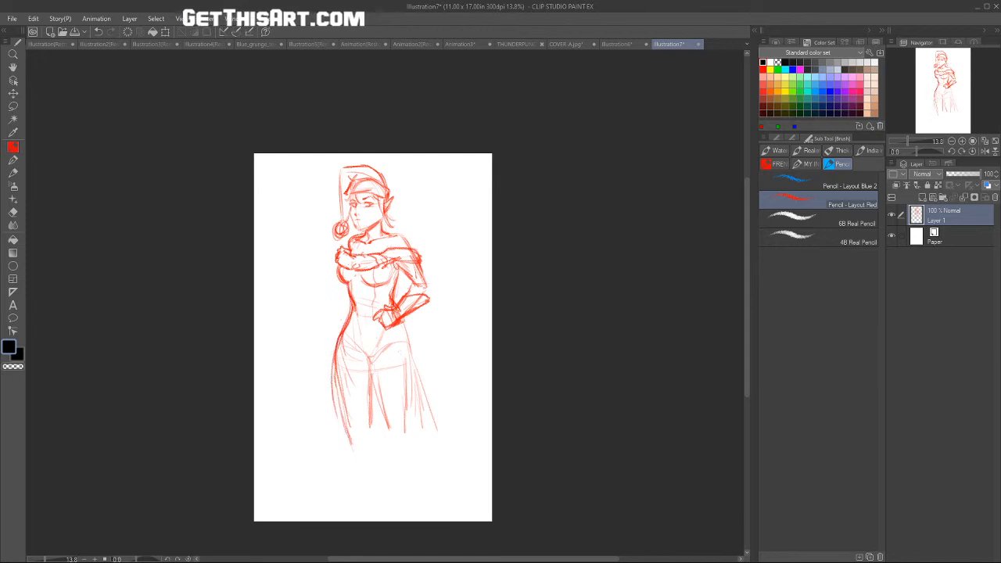
Step: Erase the hips, legs, and the forearm and hand resting on the hip, using a larger eraser
{"action": "key", "text": "e"}
{"action": "mouse_move", "coordinate": [392, 315]}
{"action": "left_mouse_down"}
{"action": "mouse_move", "coordinate": [417, 293]}
{"action": "mouse_move", "coordinate": [404, 292]}
{"action": "mouse_move", "coordinate": [429, 290]}
{"action": "mouse_move", "coordinate": [388, 328]}
{"action": "mouse_move", "coordinate": [401, 346]}
{"action": "mouse_move", "coordinate": [338, 362]}
{"action": "mouse_move", "coordinate": [344, 390]}
{"action": "mouse_move", "coordinate": [417, 388]}
{"action": "mouse_move", "coordinate": [415, 462]}
{"action": "left_mouse_up"}
{"action": "key", "text": "bracketright"}
{"action": "key", "text": "bracketright"}
{"action": "key", "text": "bracketright"}
{"action": "key", "text": "b"}
Step: Sketch new hips with long outer thigh curves tapering towards the knees
{"action": "mouse_move", "coordinate": [402, 271]}
{"action": "left_mouse_down"}
{"action": "mouse_move", "coordinate": [387, 309]}
{"action": "mouse_move", "coordinate": [347, 308]}
{"action": "mouse_move", "coordinate": [339, 336]}
{"action": "mouse_move", "coordinate": [353, 415]}
{"action": "left_mouse_up"}
{"action": "left_click_drag", "start_coordinate": [338, 374], "coordinate": [368, 455]}
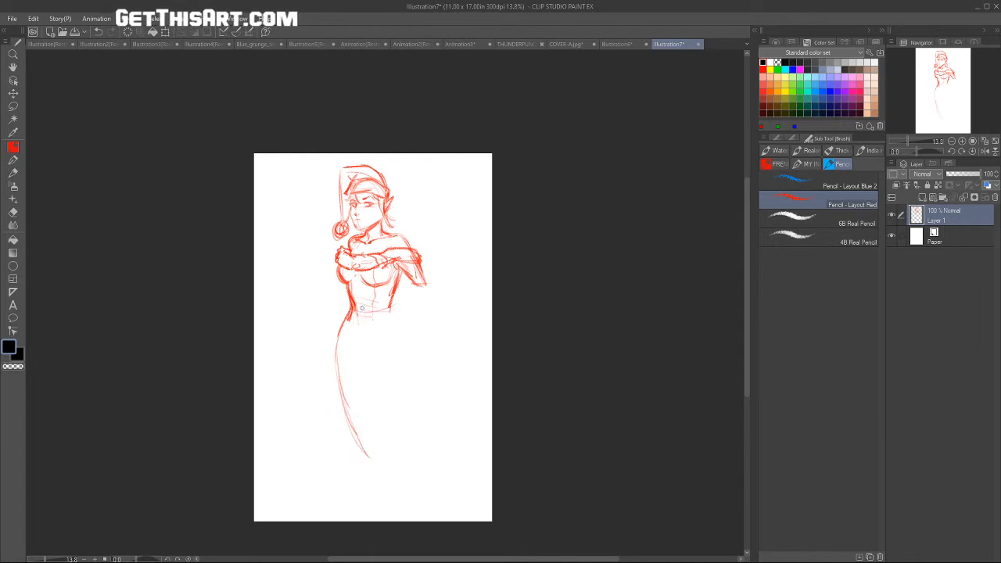
{"action": "left_click_drag", "start_coordinate": [391, 303], "coordinate": [400, 332]}
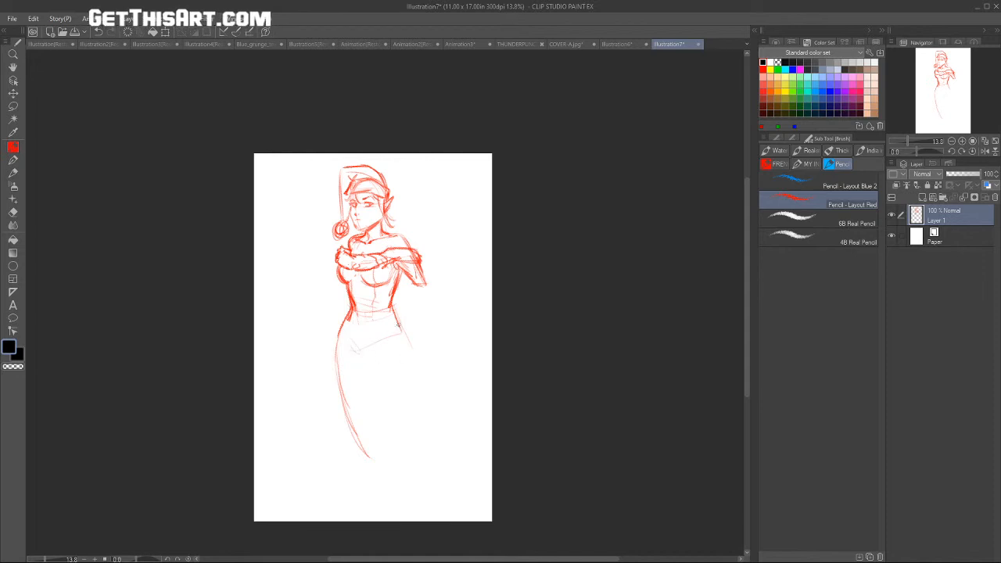
{"action": "left_click_drag", "start_coordinate": [394, 312], "coordinate": [400, 334]}
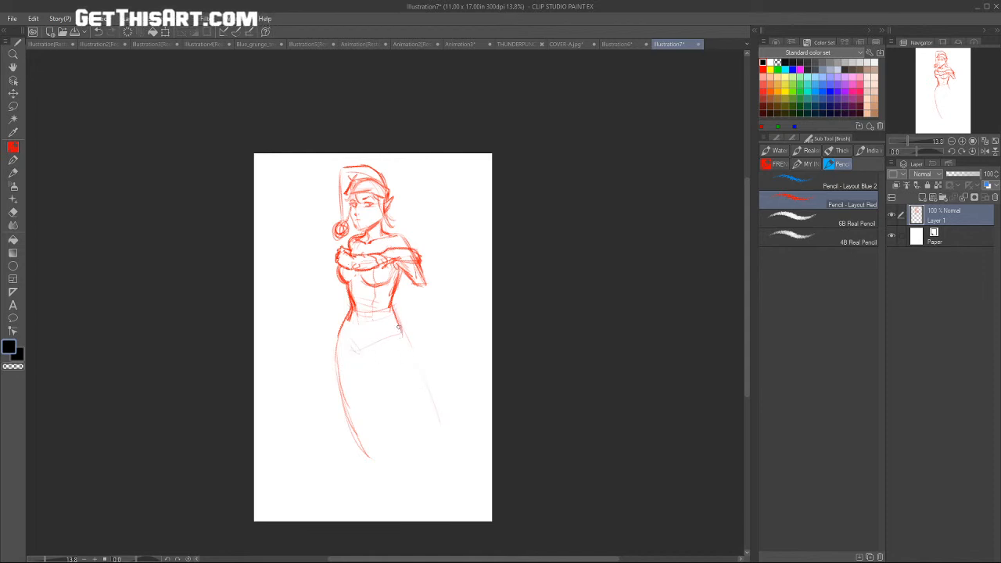
{"action": "mouse_move", "coordinate": [393, 270]}
{"action": "left_mouse_down"}
{"action": "mouse_move", "coordinate": [408, 352]}
{"action": "mouse_move", "coordinate": [396, 430]}
{"action": "left_mouse_up"}
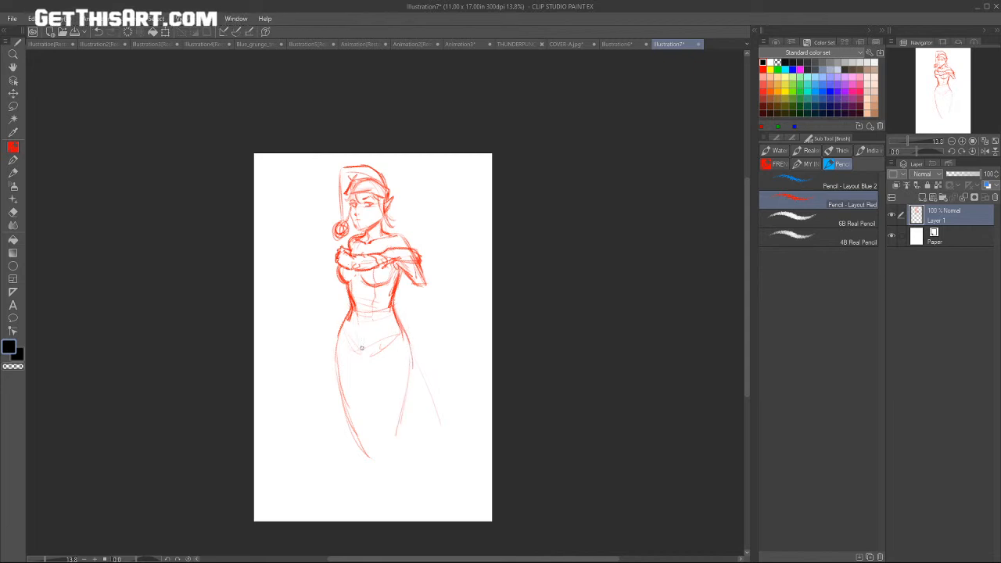
Step: Sketch the waistband, the V-shaped brief outline and the dividing line between the thighs
{"action": "mouse_move", "coordinate": [353, 310]}
{"action": "left_mouse_down"}
{"action": "mouse_move", "coordinate": [392, 308]}
{"action": "mouse_move", "coordinate": [381, 320]}
{"action": "mouse_move", "coordinate": [393, 318]}
{"action": "left_mouse_up"}
{"action": "left_click_drag", "start_coordinate": [344, 321], "coordinate": [368, 364]}
{"action": "mouse_move", "coordinate": [394, 315]}
{"action": "left_mouse_down"}
{"action": "mouse_move", "coordinate": [368, 358]}
{"action": "mouse_move", "coordinate": [368, 414]}
{"action": "left_mouse_up"}
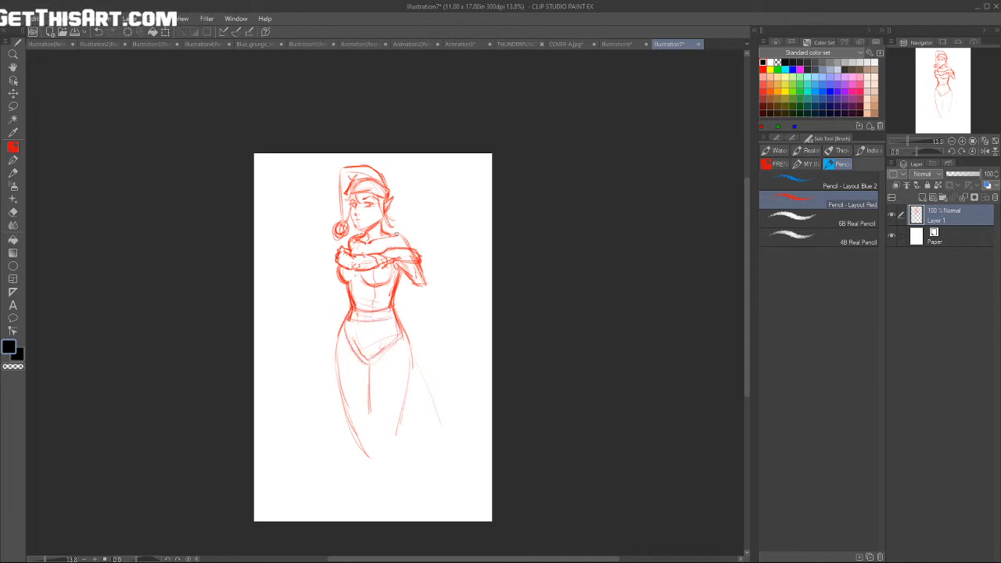
{"action": "key", "text": "e"}
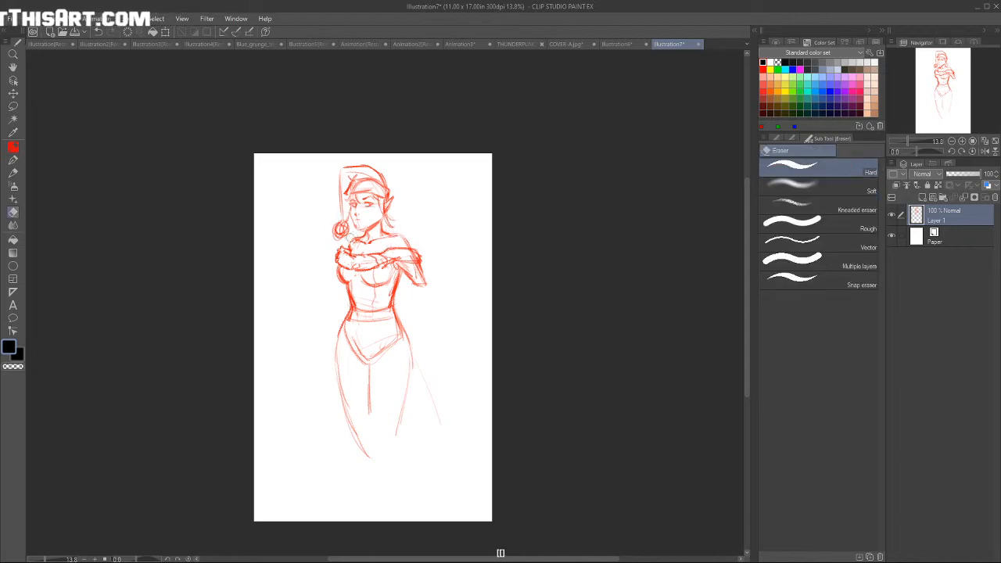
{"action": "key", "text": "b"}
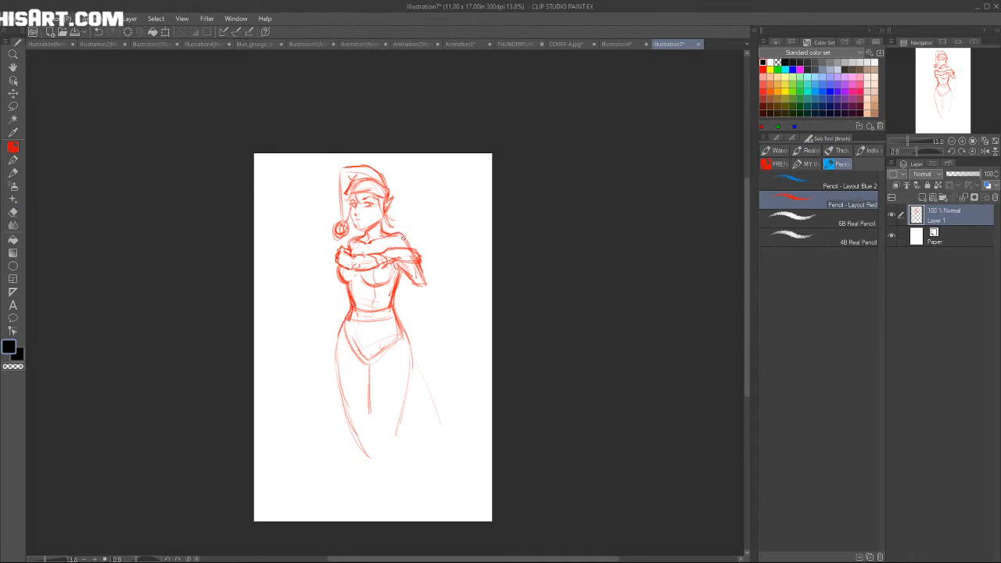
Step: Erase the lower waist, hips and thighs with a larger eraser, leaving only the upper torso
{"action": "key", "text": "e"}
{"action": "mouse_move", "coordinate": [349, 319]}
{"action": "left_mouse_down"}
{"action": "mouse_move", "coordinate": [338, 351]}
{"action": "mouse_move", "coordinate": [343, 327]}
{"action": "mouse_move", "coordinate": [349, 432]}
{"action": "mouse_move", "coordinate": [345, 357]}
{"action": "mouse_move", "coordinate": [365, 452]}
{"action": "mouse_move", "coordinate": [343, 332]}
{"action": "mouse_move", "coordinate": [374, 321]}
{"action": "mouse_move", "coordinate": [391, 340]}
{"action": "mouse_move", "coordinate": [396, 442]}
{"action": "left_mouse_up"}
{"action": "key", "text": "bracketright"}
{"action": "key", "text": "bracketright"}
{"action": "key", "text": "b"}
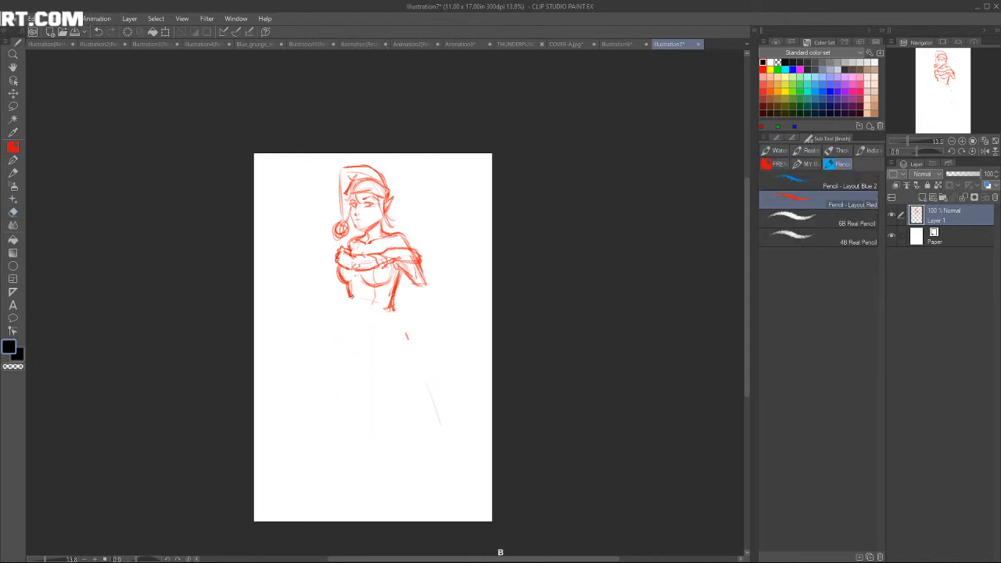
Step: Sketch a wider curved near hip and thigh, the V-shaped pelvis line and the near leg's inner thigh
{"action": "mouse_move", "coordinate": [350, 306]}
{"action": "left_mouse_down"}
{"action": "mouse_move", "coordinate": [336, 396]}
{"action": "mouse_move", "coordinate": [360, 433]}
{"action": "mouse_move", "coordinate": [333, 422]}
{"action": "left_mouse_up"}
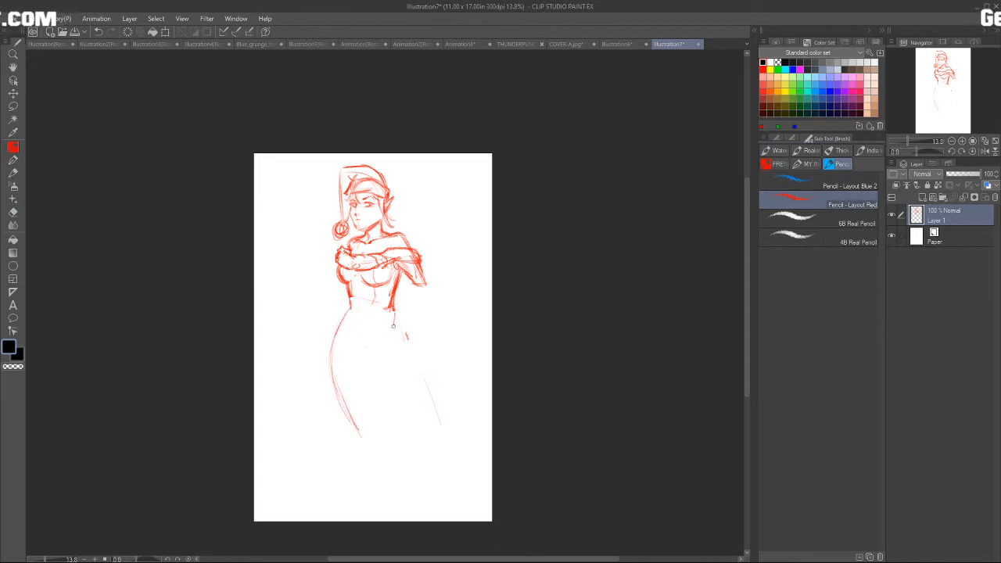
{"action": "mouse_move", "coordinate": [349, 304]}
{"action": "left_mouse_down"}
{"action": "mouse_move", "coordinate": [329, 343]}
{"action": "mouse_move", "coordinate": [338, 410]}
{"action": "left_mouse_up"}
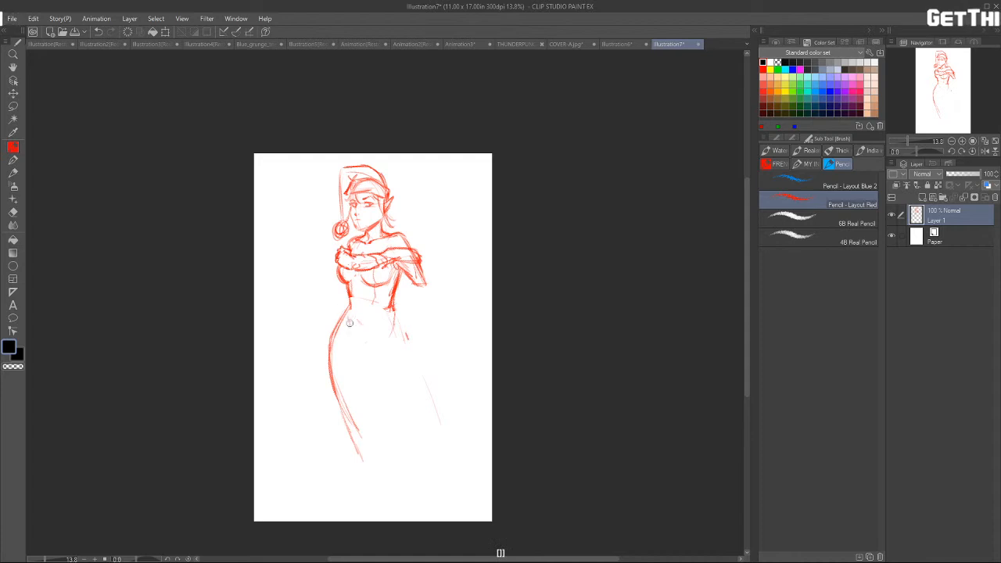
{"action": "mouse_move", "coordinate": [349, 317]}
{"action": "left_mouse_down"}
{"action": "mouse_move", "coordinate": [366, 348]}
{"action": "mouse_move", "coordinate": [400, 325]}
{"action": "mouse_move", "coordinate": [413, 357]}
{"action": "mouse_move", "coordinate": [400, 333]}
{"action": "mouse_move", "coordinate": [368, 347]}
{"action": "mouse_move", "coordinate": [397, 347]}
{"action": "mouse_move", "coordinate": [416, 381]}
{"action": "left_mouse_up"}
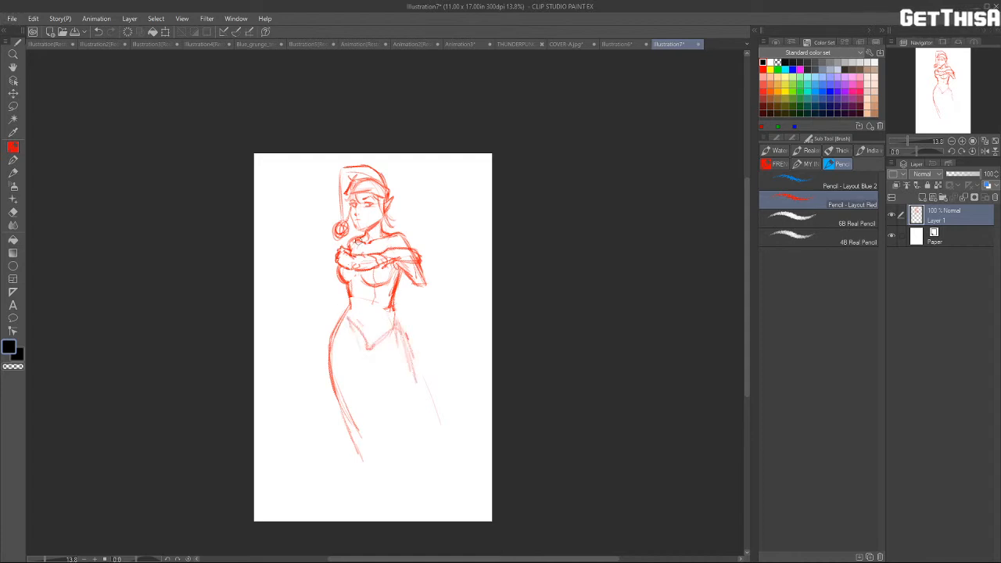
{"action": "mouse_move", "coordinate": [374, 366]}
{"action": "left_mouse_down"}
{"action": "mouse_move", "coordinate": [377, 422]}
{"action": "mouse_move", "coordinate": [375, 409]}
{"action": "left_mouse_up"}
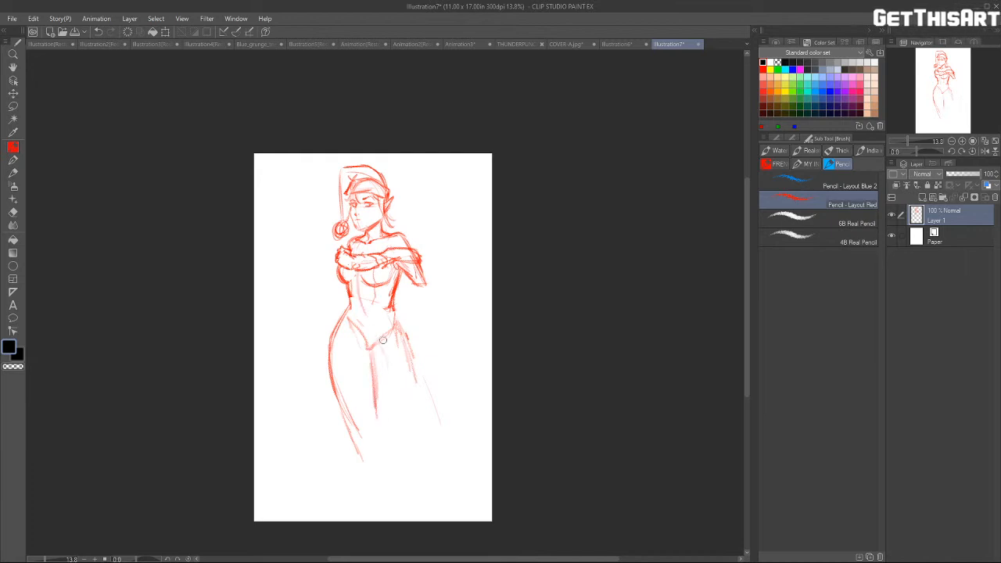
{"action": "mouse_move", "coordinate": [344, 315]}
{"action": "left_mouse_down"}
{"action": "mouse_move", "coordinate": [329, 360]}
{"action": "mouse_move", "coordinate": [351, 328]}
{"action": "mouse_move", "coordinate": [358, 335]}
{"action": "mouse_move", "coordinate": [342, 316]}
{"action": "mouse_move", "coordinate": [365, 342]}
{"action": "mouse_move", "coordinate": [366, 309]}
{"action": "mouse_move", "coordinate": [382, 343]}
{"action": "left_mouse_up"}
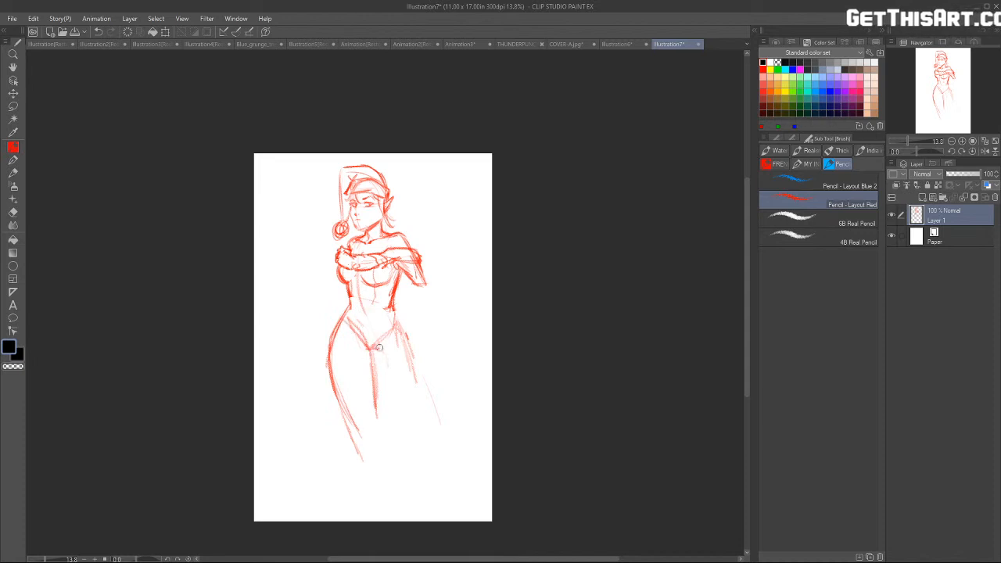
Step: Add abdomen contour strokes and sketch the far thigh angled outward from the hip
{"action": "mouse_move", "coordinate": [360, 292]}
{"action": "left_mouse_down"}
{"action": "mouse_move", "coordinate": [372, 353]}
{"action": "mouse_move", "coordinate": [377, 316]}
{"action": "mouse_move", "coordinate": [358, 282]}
{"action": "mouse_move", "coordinate": [370, 287]}
{"action": "mouse_move", "coordinate": [375, 328]}
{"action": "left_mouse_up"}
{"action": "left_click_drag", "start_coordinate": [372, 341], "coordinate": [379, 352]}
{"action": "left_click_drag", "start_coordinate": [394, 311], "coordinate": [443, 417]}
{"action": "left_click_drag", "start_coordinate": [413, 380], "coordinate": [437, 412]}
{"action": "left_click_drag", "start_coordinate": [373, 353], "coordinate": [399, 395]}
{"action": "mouse_move", "coordinate": [400, 328]}
{"action": "left_mouse_down"}
{"action": "mouse_move", "coordinate": [426, 408]}
{"action": "mouse_move", "coordinate": [427, 419]}
{"action": "mouse_move", "coordinate": [409, 409]}
{"action": "mouse_move", "coordinate": [416, 427]}
{"action": "left_mouse_up"}
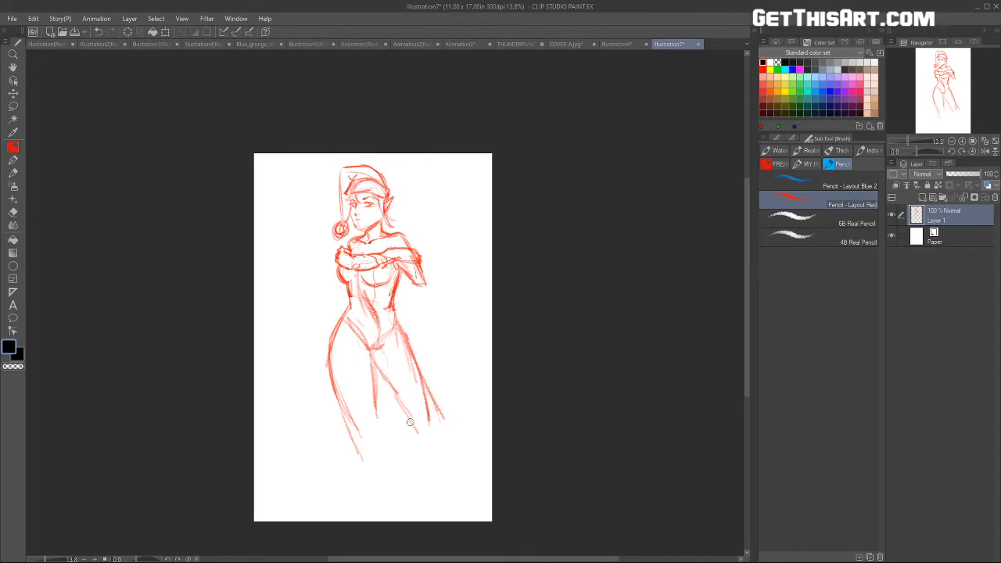
Step: Strengthen the waist and thigh contours and sketch the far knee's curve
{"action": "left_click_drag", "start_coordinate": [368, 350], "coordinate": [371, 401]}
{"action": "left_click_drag", "start_coordinate": [352, 434], "coordinate": [331, 379]}
{"action": "left_click_drag", "start_coordinate": [338, 320], "coordinate": [345, 276]}
{"action": "mouse_move", "coordinate": [387, 302]}
{"action": "left_mouse_down"}
{"action": "mouse_move", "coordinate": [410, 348]}
{"action": "mouse_move", "coordinate": [418, 432]}
{"action": "left_mouse_up"}
{"action": "mouse_move", "coordinate": [415, 428]}
{"action": "left_mouse_down"}
{"action": "mouse_move", "coordinate": [427, 408]}
{"action": "mouse_move", "coordinate": [374, 429]}
{"action": "mouse_move", "coordinate": [373, 447]}
{"action": "left_mouse_up"}
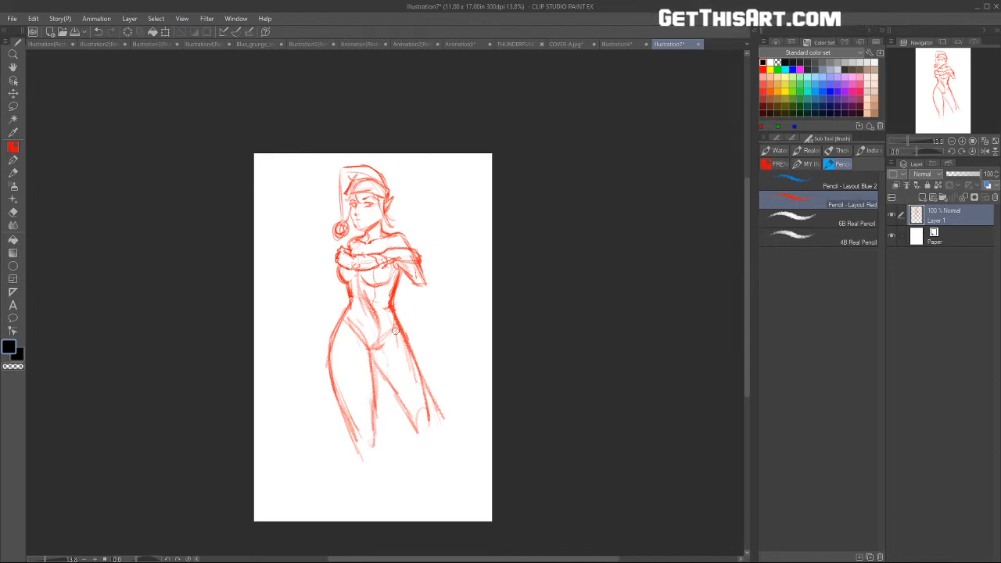
Step: Scale the whole figure down and reposition it in the upper part of the page, leaving room for the lower legs
{"action": "key", "text": "ctrl+t"}
{"action": "left_click_drag", "start_coordinate": [447, 161], "coordinate": [414, 239]}
{"action": "left_click_drag", "start_coordinate": [389, 289], "coordinate": [399, 215]}
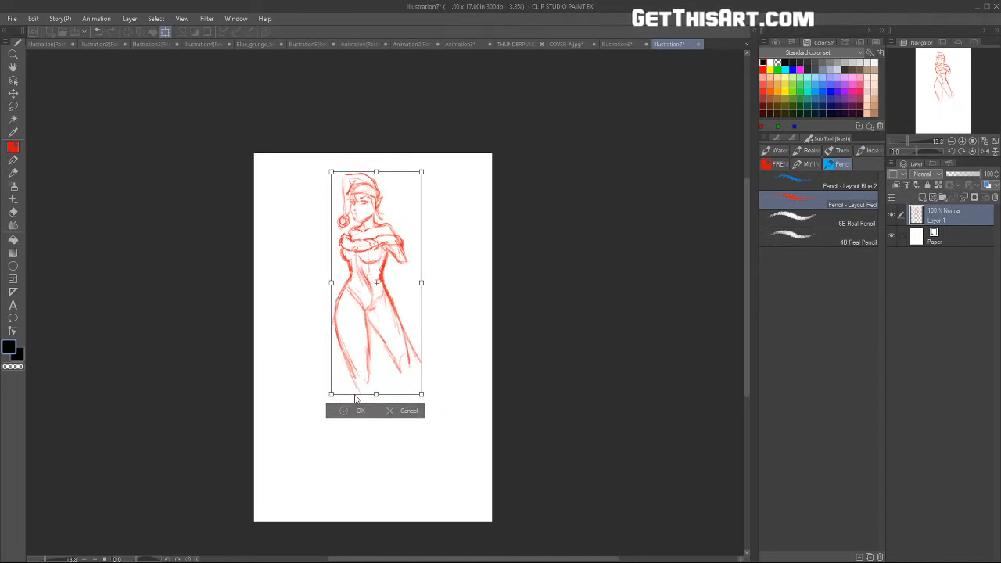
{"action": "key", "text": "Return"}
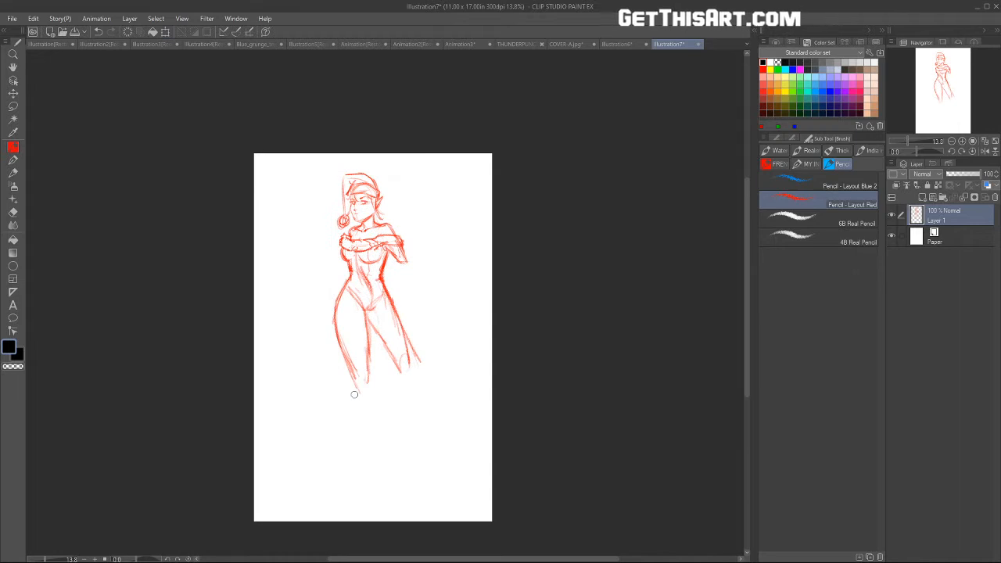
Step: Sketch the near leg's knee and tapering calf down to the ankle
{"action": "key", "text": "b"}
{"action": "mouse_move", "coordinate": [355, 382]}
{"action": "left_mouse_down"}
{"action": "mouse_move", "coordinate": [355, 397]}
{"action": "mouse_move", "coordinate": [368, 393]}
{"action": "left_mouse_up"}
{"action": "mouse_move", "coordinate": [355, 397]}
{"action": "left_mouse_down"}
{"action": "mouse_move", "coordinate": [346, 418]}
{"action": "mouse_move", "coordinate": [363, 448]}
{"action": "left_mouse_up"}
{"action": "left_click_drag", "start_coordinate": [371, 383], "coordinate": [368, 460]}
Step: Sketch the far lower leg angled inward from the knee and strengthen the calf contours of both legs
{"action": "left_click_drag", "start_coordinate": [381, 336], "coordinate": [395, 362]}
{"action": "mouse_move", "coordinate": [395, 314]}
{"action": "left_mouse_down"}
{"action": "mouse_move", "coordinate": [412, 375]}
{"action": "mouse_move", "coordinate": [389, 348]}
{"action": "mouse_move", "coordinate": [414, 375]}
{"action": "mouse_move", "coordinate": [400, 420]}
{"action": "mouse_move", "coordinate": [409, 408]}
{"action": "left_mouse_up"}
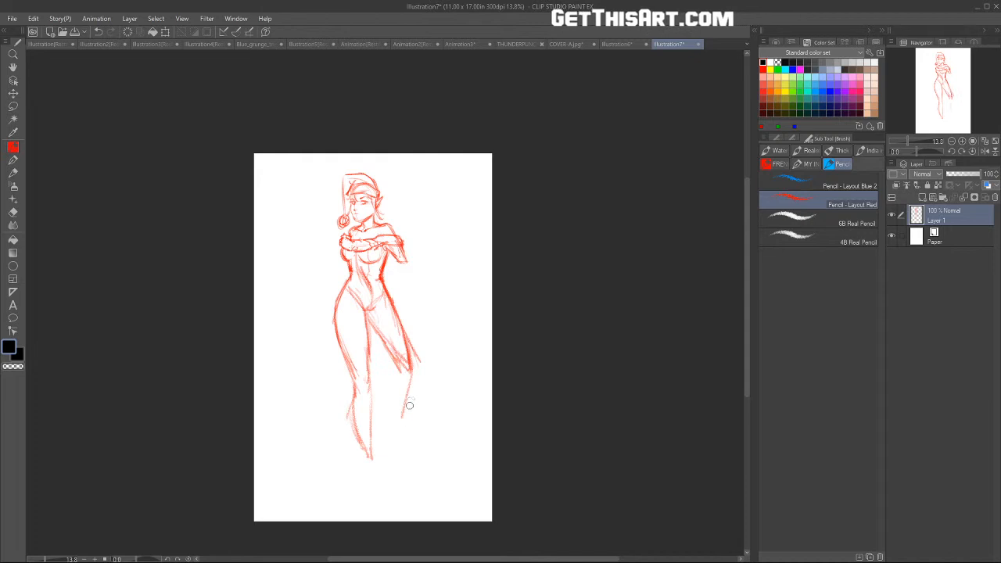
{"action": "left_click_drag", "start_coordinate": [397, 361], "coordinate": [397, 434]}
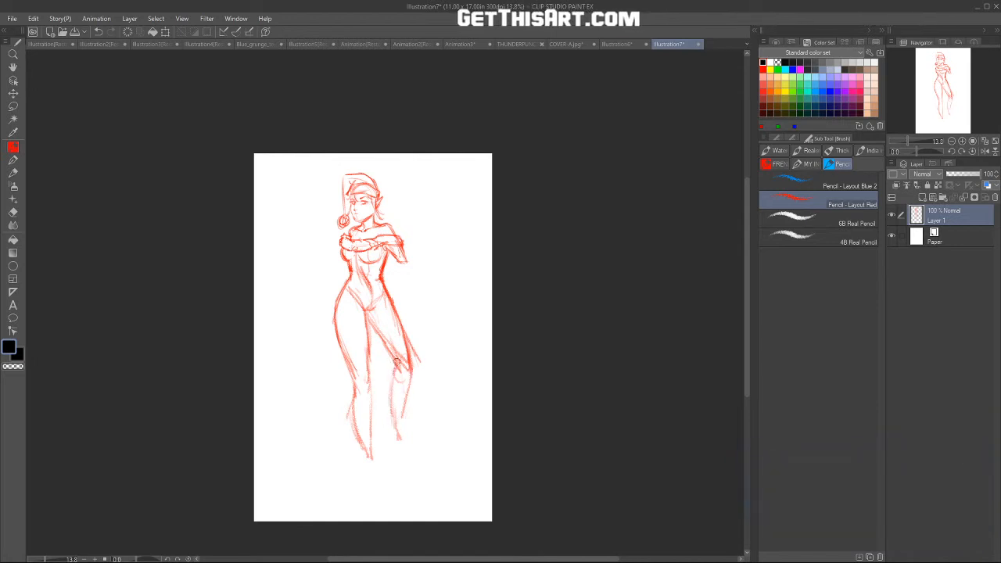
{"action": "mouse_move", "coordinate": [397, 362]}
{"action": "left_mouse_down"}
{"action": "mouse_move", "coordinate": [389, 403]}
{"action": "mouse_move", "coordinate": [409, 368]}
{"action": "mouse_move", "coordinate": [396, 404]}
{"action": "mouse_move", "coordinate": [390, 382]}
{"action": "mouse_move", "coordinate": [386, 415]}
{"action": "mouse_move", "coordinate": [396, 414]}
{"action": "left_mouse_up"}
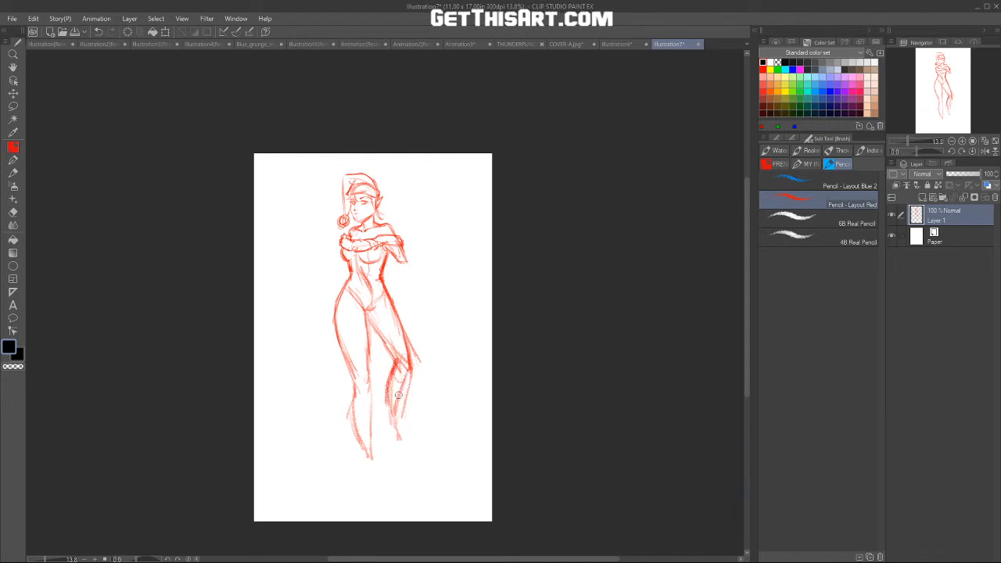
{"action": "left_click_drag", "start_coordinate": [349, 365], "coordinate": [354, 438]}
{"action": "left_click_drag", "start_coordinate": [367, 391], "coordinate": [359, 443]}
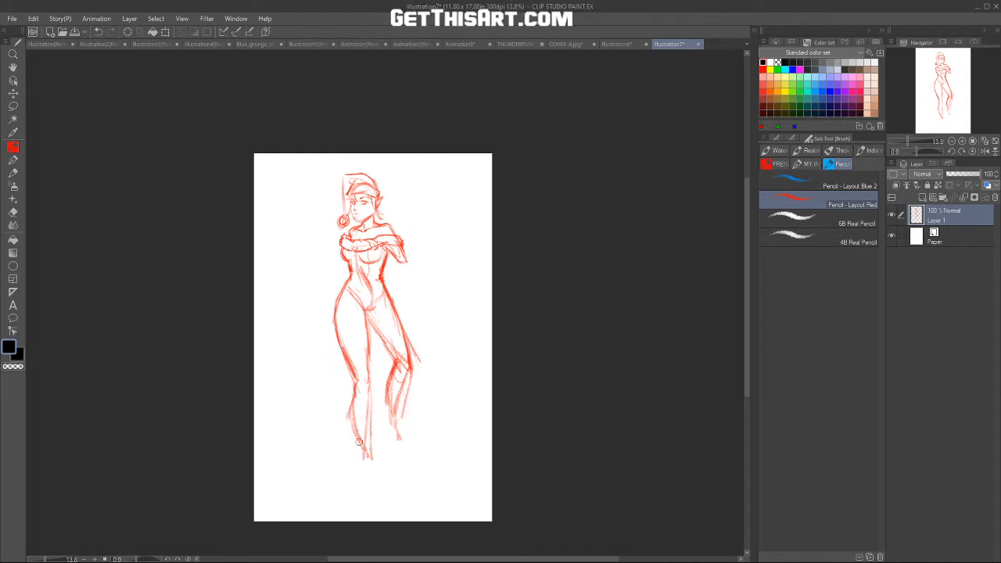
{"action": "left_click_drag", "start_coordinate": [394, 397], "coordinate": [390, 437]}
Step: Sketch a bent forearm with the hand at the waist and rough in both feet below the ankles
{"action": "mouse_move", "coordinate": [405, 271]}
{"action": "left_mouse_down"}
{"action": "mouse_move", "coordinate": [412, 284]}
{"action": "mouse_move", "coordinate": [372, 286]}
{"action": "mouse_move", "coordinate": [389, 274]}
{"action": "mouse_move", "coordinate": [381, 279]}
{"action": "left_mouse_up"}
{"action": "left_click_drag", "start_coordinate": [307, 230], "coordinate": [310, 244]}
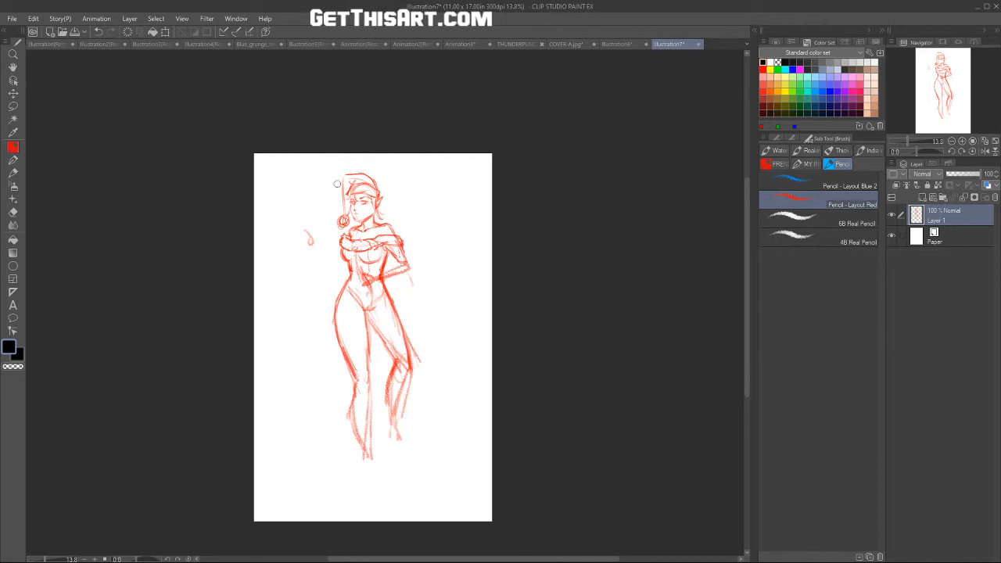
{"action": "left_click_drag", "start_coordinate": [361, 450], "coordinate": [364, 482]}
{"action": "mouse_move", "coordinate": [392, 436]}
{"action": "left_mouse_down"}
{"action": "mouse_move", "coordinate": [407, 456]}
{"action": "mouse_move", "coordinate": [397, 457]}
{"action": "mouse_move", "coordinate": [400, 446]}
{"action": "left_mouse_up"}
{"action": "mouse_move", "coordinate": [389, 403]}
{"action": "left_mouse_down"}
{"action": "mouse_move", "coordinate": [384, 426]}
{"action": "mouse_move", "coordinate": [406, 459]}
{"action": "mouse_move", "coordinate": [392, 409]}
{"action": "mouse_move", "coordinate": [415, 357]}
{"action": "mouse_move", "coordinate": [399, 322]}
{"action": "left_mouse_up"}
{"action": "mouse_move", "coordinate": [369, 366]}
{"action": "left_mouse_down"}
{"action": "mouse_move", "coordinate": [365, 494]}
{"action": "mouse_move", "coordinate": [368, 462]}
{"action": "left_mouse_up"}
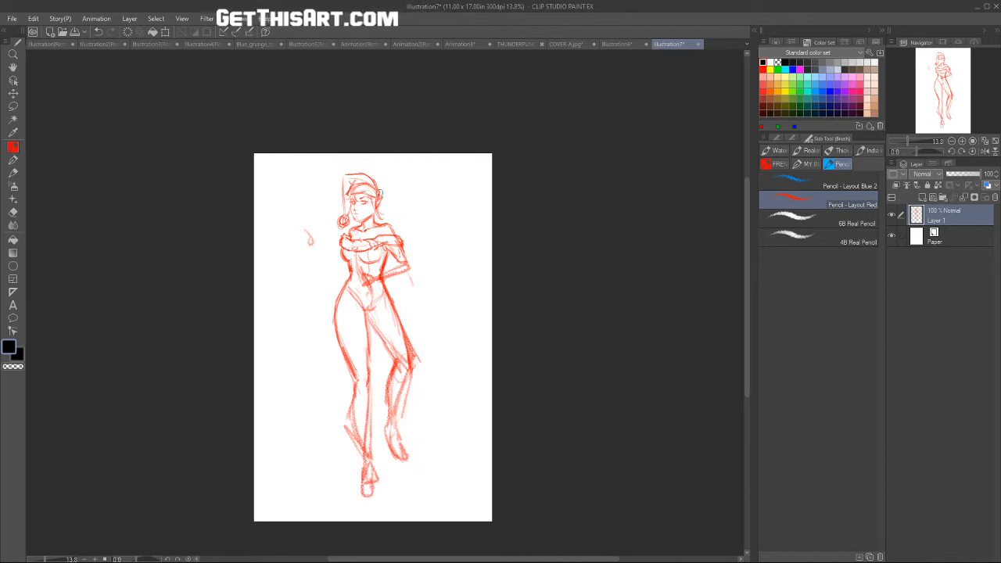
Step: Flip the canvas view horizontally and strengthen the thigh, knee and calf contours of both legs
{"action": "left_click", "coordinate": [984, 150]}
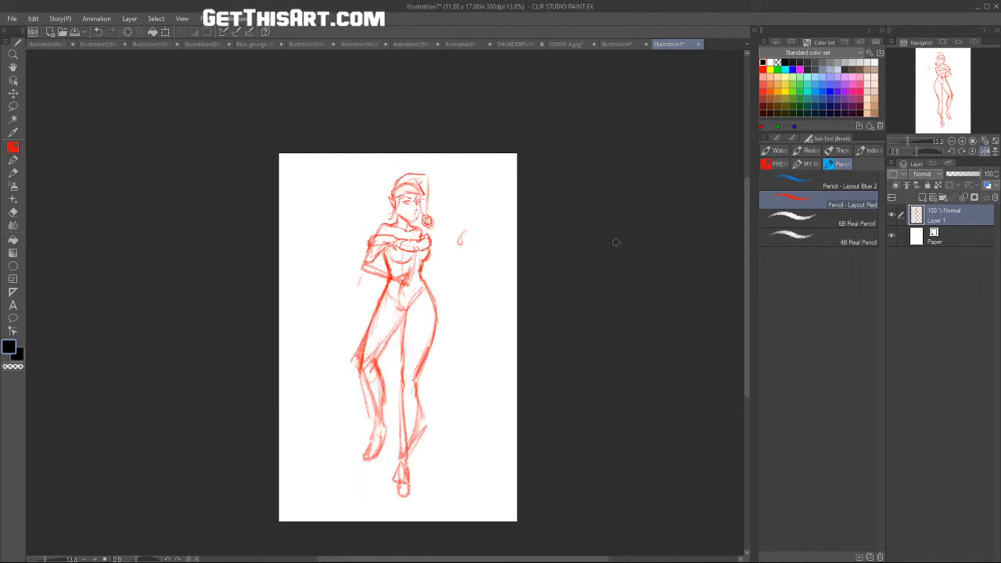
{"action": "left_click_drag", "start_coordinate": [400, 319], "coordinate": [380, 353]}
{"action": "mouse_move", "coordinate": [390, 286]}
{"action": "left_mouse_down"}
{"action": "mouse_move", "coordinate": [358, 349]}
{"action": "mouse_move", "coordinate": [383, 405]}
{"action": "left_mouse_up"}
{"action": "mouse_move", "coordinate": [359, 366]}
{"action": "left_mouse_down"}
{"action": "mouse_move", "coordinate": [379, 423]}
{"action": "mouse_move", "coordinate": [362, 452]}
{"action": "mouse_move", "coordinate": [428, 426]}
{"action": "mouse_move", "coordinate": [402, 449]}
{"action": "mouse_move", "coordinate": [398, 483]}
{"action": "left_mouse_up"}
{"action": "left_click_drag", "start_coordinate": [408, 339], "coordinate": [403, 467]}
{"action": "left_click_drag", "start_coordinate": [407, 356], "coordinate": [401, 467]}
{"action": "left_click_drag", "start_coordinate": [401, 411], "coordinate": [401, 442]}
{"action": "left_click_drag", "start_coordinate": [403, 350], "coordinate": [400, 442]}
{"action": "left_click_drag", "start_coordinate": [431, 289], "coordinate": [408, 478]}
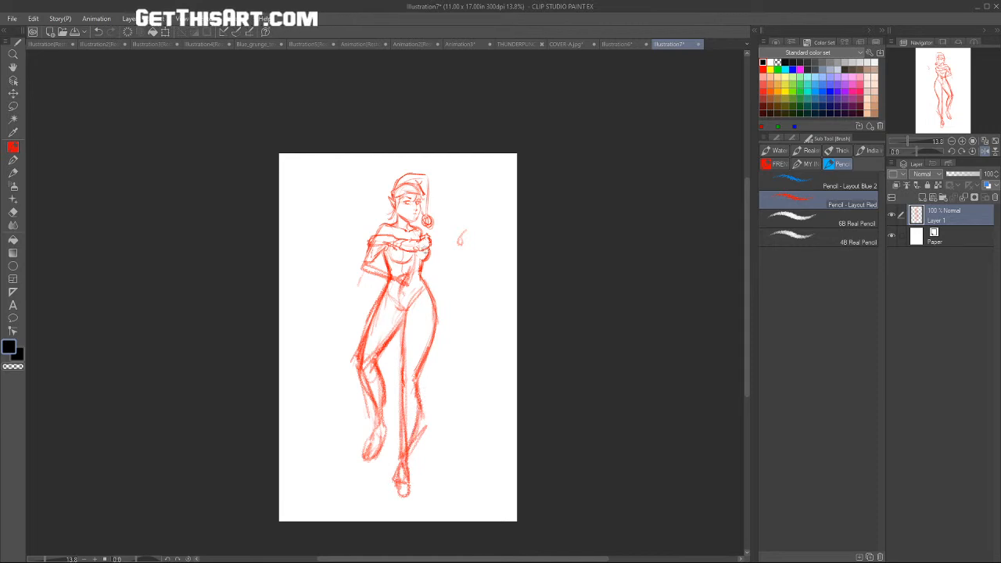
{"action": "mouse_move", "coordinate": [380, 226]}
{"action": "left_mouse_down"}
{"action": "mouse_move", "coordinate": [364, 260]}
{"action": "mouse_move", "coordinate": [386, 247]}
{"action": "mouse_move", "coordinate": [369, 268]}
{"action": "mouse_move", "coordinate": [400, 277]}
{"action": "left_mouse_up"}
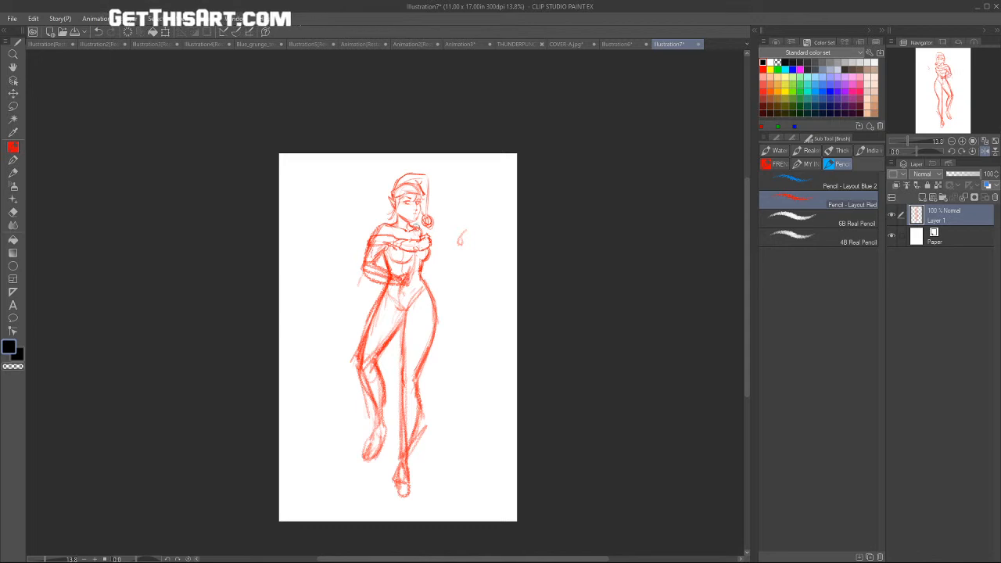
{"action": "key", "text": "ctrl+z"}
{"action": "key", "text": "ctrl+z"}
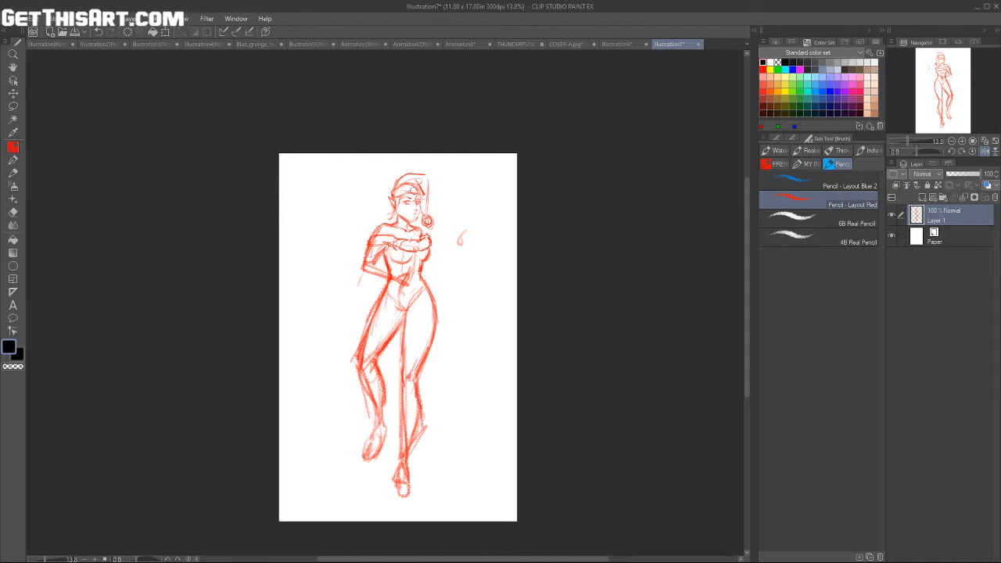
Step: Darken the outer bust contour and refine the inner thigh and outer hip lines
{"action": "key", "text": "ctrl+space"}
{"action": "left_click_drag", "start_coordinate": [410, 208], "coordinate": [448, 102]}
{"action": "key", "text": "space"}
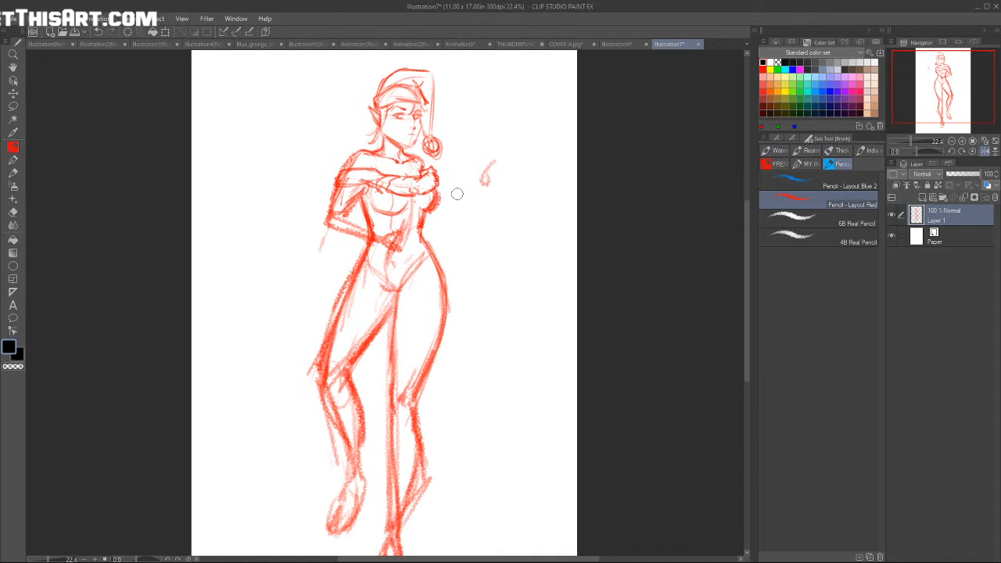
{"action": "left_click_drag", "start_coordinate": [432, 194], "coordinate": [429, 207]}
{"action": "left_click_drag", "start_coordinate": [396, 299], "coordinate": [356, 347]}
{"action": "mouse_move", "coordinate": [423, 252]}
{"action": "left_mouse_down"}
{"action": "mouse_move", "coordinate": [438, 316]}
{"action": "mouse_move", "coordinate": [433, 277]}
{"action": "mouse_move", "coordinate": [415, 380]}
{"action": "left_mouse_up"}
Step: Erase the excess sketch lines along the near hip's outer edge and inside the far thigh and shin with the Hard eraser
{"action": "key", "text": "e"}
{"action": "mouse_move", "coordinate": [436, 252]}
{"action": "left_mouse_down"}
{"action": "mouse_move", "coordinate": [450, 296]}
{"action": "mouse_move", "coordinate": [447, 287]}
{"action": "mouse_move", "coordinate": [423, 389]}
{"action": "mouse_move", "coordinate": [450, 288]}
{"action": "left_mouse_up"}
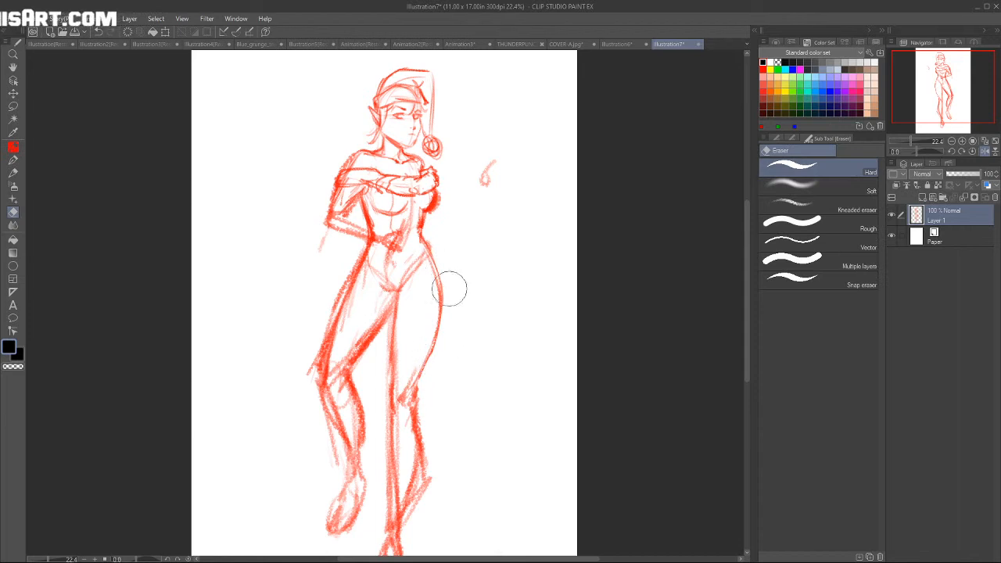
{"action": "left_click", "coordinate": [13, 105]}
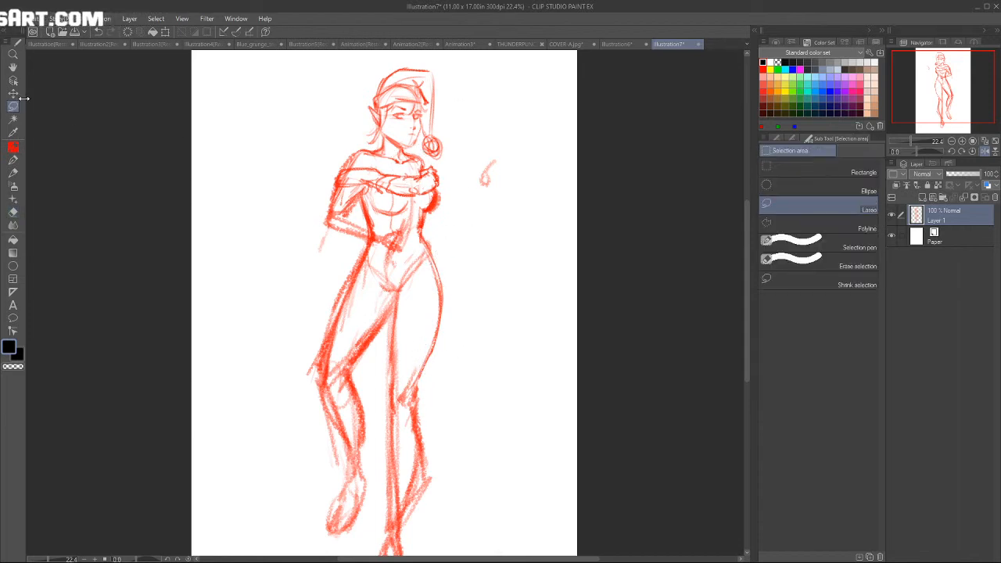
{"action": "key", "text": "e"}
{"action": "mouse_move", "coordinate": [333, 353]}
{"action": "left_mouse_down"}
{"action": "mouse_move", "coordinate": [344, 303]}
{"action": "mouse_move", "coordinate": [333, 360]}
{"action": "mouse_move", "coordinate": [367, 313]}
{"action": "mouse_move", "coordinate": [326, 367]}
{"action": "mouse_move", "coordinate": [347, 423]}
{"action": "left_mouse_up"}
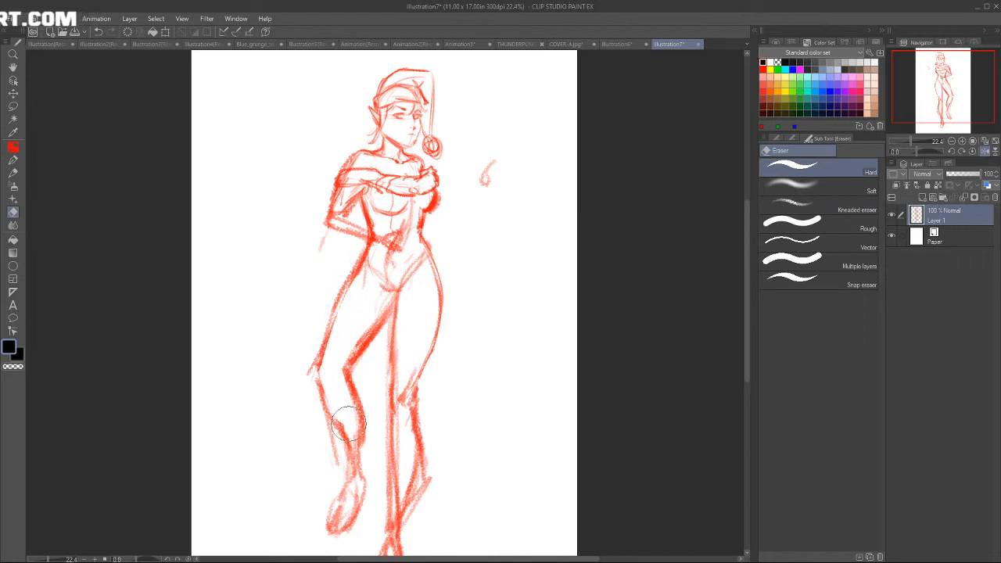
Step: Sketch a short skirt around the hips with a curved waistband, a banded hem and flared side edges
{"action": "key", "text": "space"}
{"action": "left_click_drag", "start_coordinate": [532, 316], "coordinate": [541, 234]}
{"action": "key", "text": "b"}
{"action": "mouse_move", "coordinate": [371, 160]}
{"action": "left_mouse_down"}
{"action": "mouse_move", "coordinate": [342, 221]}
{"action": "mouse_move", "coordinate": [440, 230]}
{"action": "left_mouse_up"}
{"action": "left_click_drag", "start_coordinate": [364, 194], "coordinate": [417, 219]}
{"action": "mouse_move", "coordinate": [370, 221]}
{"action": "left_mouse_down"}
{"action": "mouse_move", "coordinate": [414, 220]}
{"action": "mouse_move", "coordinate": [406, 224]}
{"action": "mouse_move", "coordinate": [447, 214]}
{"action": "left_mouse_up"}
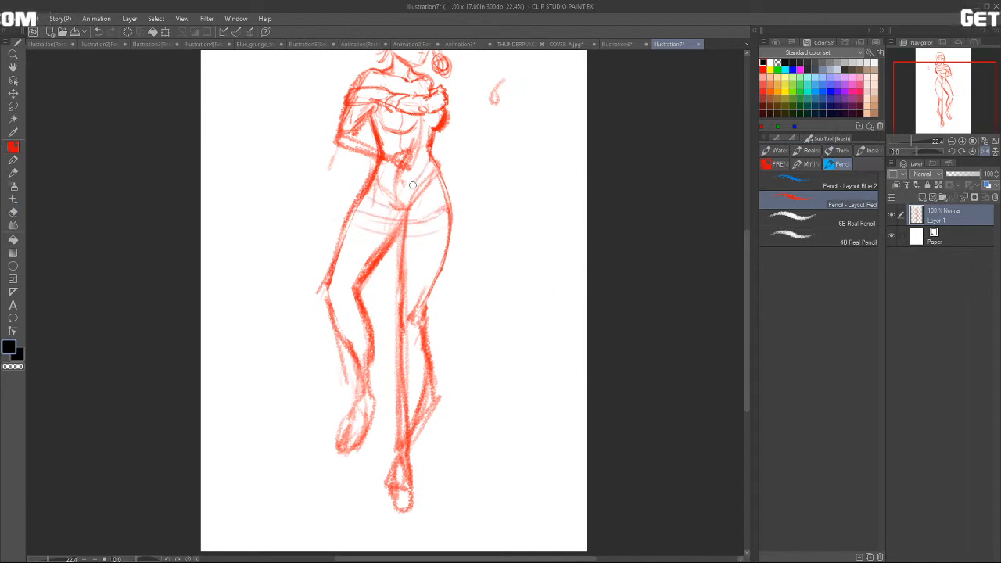
{"action": "mouse_move", "coordinate": [414, 170]}
{"action": "left_mouse_down"}
{"action": "mouse_move", "coordinate": [362, 184]}
{"action": "mouse_move", "coordinate": [340, 213]}
{"action": "mouse_move", "coordinate": [369, 235]}
{"action": "mouse_move", "coordinate": [340, 214]}
{"action": "mouse_move", "coordinate": [433, 208]}
{"action": "mouse_move", "coordinate": [454, 221]}
{"action": "mouse_move", "coordinate": [434, 233]}
{"action": "mouse_move", "coordinate": [454, 204]}
{"action": "mouse_move", "coordinate": [456, 226]}
{"action": "mouse_move", "coordinate": [378, 235]}
{"action": "mouse_move", "coordinate": [455, 186]}
{"action": "left_mouse_up"}
{"action": "left_click_drag", "start_coordinate": [448, 188], "coordinate": [456, 232]}
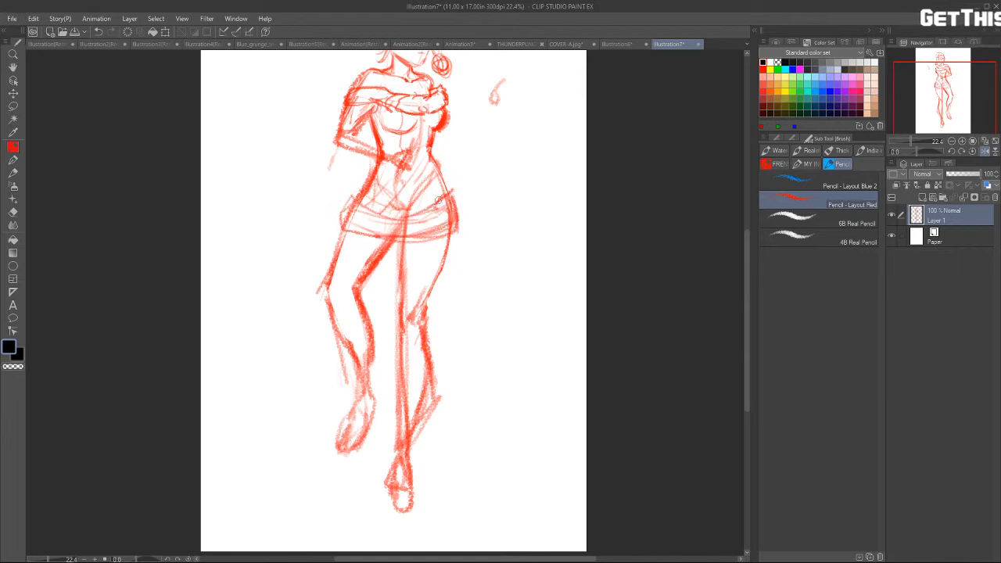
{"action": "left_click_drag", "start_coordinate": [379, 213], "coordinate": [344, 202]}
{"action": "left_click_drag", "start_coordinate": [447, 196], "coordinate": [444, 225]}
Step: Strengthen the far knee and shin and sketch a curled-toe elf shoe with a pointed cuff on the far foot
{"action": "mouse_move", "coordinate": [360, 277]}
{"action": "left_mouse_down"}
{"action": "mouse_move", "coordinate": [348, 293]}
{"action": "mouse_move", "coordinate": [349, 334]}
{"action": "left_mouse_up"}
{"action": "mouse_move", "coordinate": [324, 293]}
{"action": "left_mouse_down"}
{"action": "mouse_move", "coordinate": [376, 398]}
{"action": "mouse_move", "coordinate": [358, 397]}
{"action": "mouse_move", "coordinate": [379, 387]}
{"action": "mouse_move", "coordinate": [365, 394]}
{"action": "mouse_move", "coordinate": [353, 377]}
{"action": "mouse_move", "coordinate": [362, 380]}
{"action": "mouse_move", "coordinate": [327, 437]}
{"action": "mouse_move", "coordinate": [352, 452]}
{"action": "left_mouse_up"}
{"action": "left_click_drag", "start_coordinate": [361, 394], "coordinate": [336, 443]}
{"action": "left_click_drag", "start_coordinate": [397, 502], "coordinate": [386, 479]}
{"action": "mouse_move", "coordinate": [381, 391]}
{"action": "left_mouse_down"}
{"action": "mouse_move", "coordinate": [339, 454]}
{"action": "mouse_move", "coordinate": [320, 431]}
{"action": "mouse_move", "coordinate": [326, 423]}
{"action": "mouse_move", "coordinate": [342, 444]}
{"action": "left_mouse_up"}
{"action": "left_click_drag", "start_coordinate": [357, 404], "coordinate": [337, 436]}
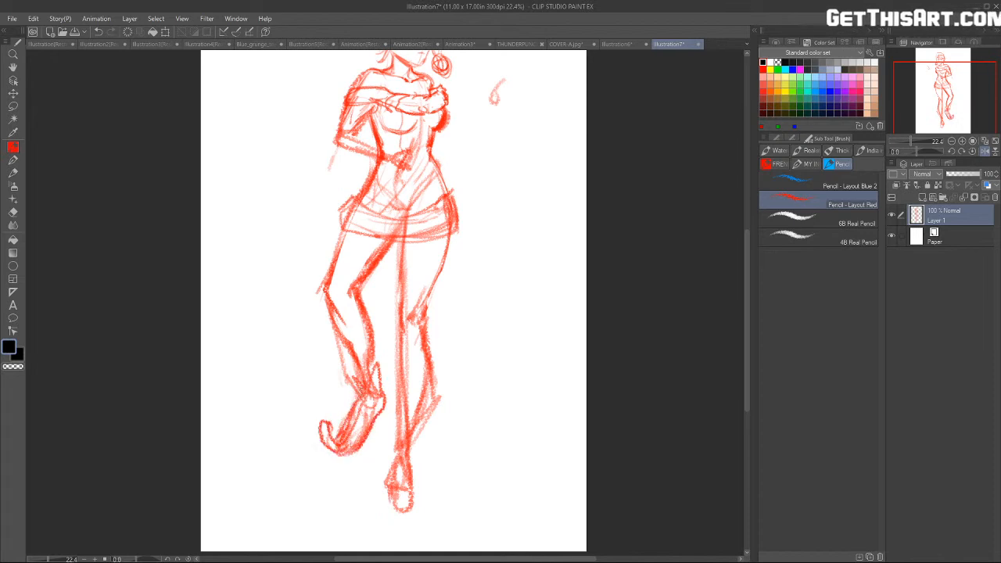
Step: Darken the far shin and draw a matching curled-toe elf shoe with a pointed cuff on the near foot
{"action": "left_click_drag", "start_coordinate": [340, 329], "coordinate": [362, 383]}
{"action": "left_click_drag", "start_coordinate": [331, 321], "coordinate": [366, 395]}
{"action": "mouse_move", "coordinate": [393, 440]}
{"action": "left_mouse_down"}
{"action": "mouse_move", "coordinate": [412, 485]}
{"action": "mouse_move", "coordinate": [425, 489]}
{"action": "mouse_move", "coordinate": [400, 507]}
{"action": "mouse_move", "coordinate": [389, 469]}
{"action": "mouse_move", "coordinate": [388, 503]}
{"action": "left_mouse_up"}
{"action": "left_click_drag", "start_coordinate": [402, 344], "coordinate": [397, 450]}
{"action": "left_click_drag", "start_coordinate": [397, 391], "coordinate": [394, 441]}
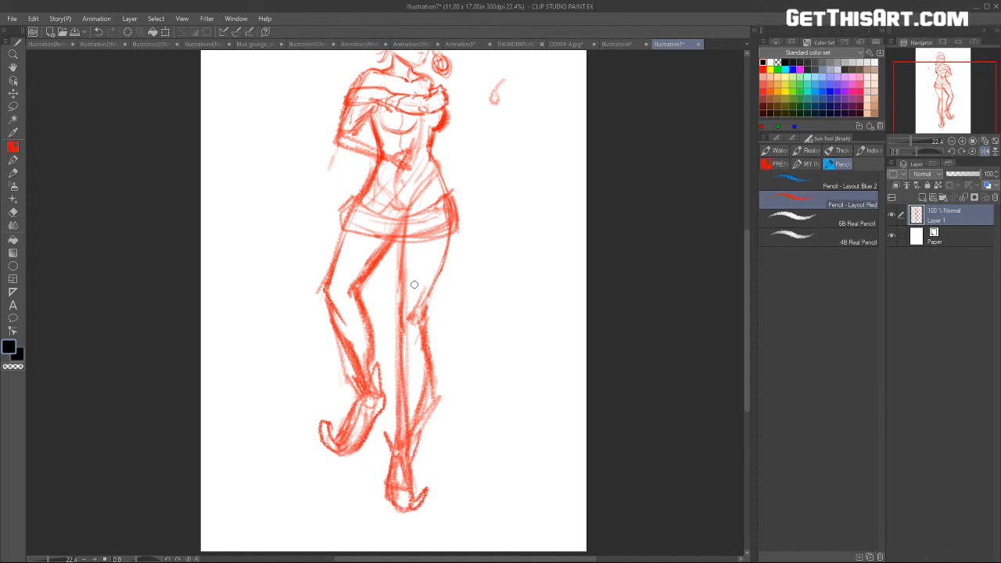
Step: Draw thigh-high stocking tops on both legs and add horizontal stripes down to the calves
{"action": "mouse_move", "coordinate": [327, 304]}
{"action": "left_mouse_down"}
{"action": "mouse_move", "coordinate": [360, 301]}
{"action": "mouse_move", "coordinate": [328, 307]}
{"action": "left_mouse_up"}
{"action": "key", "text": "ctrl+z"}
{"action": "mouse_move", "coordinate": [340, 252]}
{"action": "left_mouse_down"}
{"action": "mouse_move", "coordinate": [444, 266]}
{"action": "mouse_move", "coordinate": [403, 269]}
{"action": "mouse_move", "coordinate": [397, 354]}
{"action": "mouse_move", "coordinate": [406, 415]}
{"action": "left_mouse_up"}
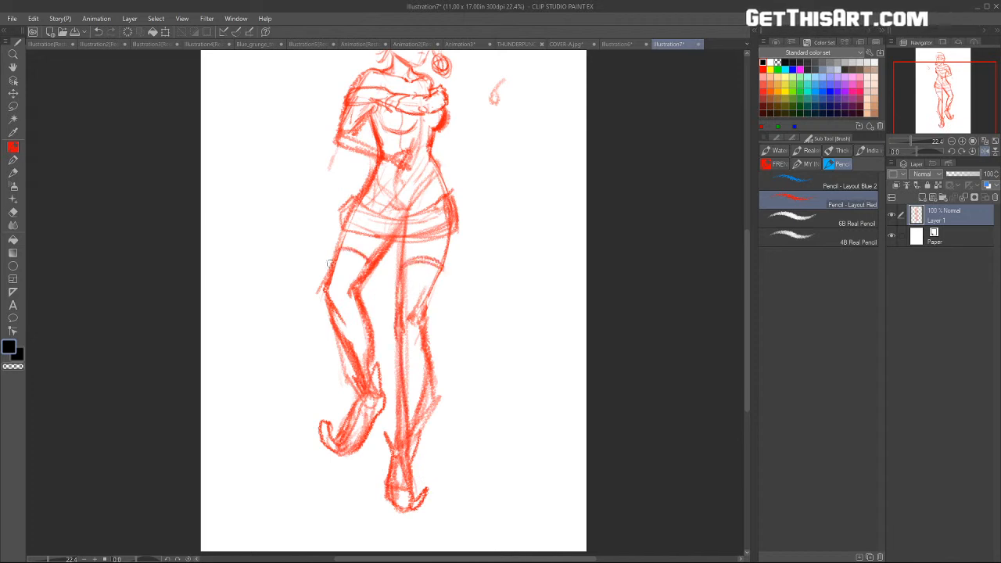
{"action": "mouse_move", "coordinate": [341, 261]}
{"action": "left_mouse_down"}
{"action": "mouse_move", "coordinate": [329, 283]}
{"action": "mouse_move", "coordinate": [353, 288]}
{"action": "mouse_move", "coordinate": [339, 310]}
{"action": "mouse_move", "coordinate": [357, 313]}
{"action": "mouse_move", "coordinate": [358, 353]}
{"action": "left_mouse_up"}
{"action": "mouse_move", "coordinate": [425, 275]}
{"action": "left_mouse_down"}
{"action": "mouse_move", "coordinate": [398, 275]}
{"action": "mouse_move", "coordinate": [402, 300]}
{"action": "mouse_move", "coordinate": [425, 303]}
{"action": "mouse_move", "coordinate": [397, 367]}
{"action": "mouse_move", "coordinate": [391, 392]}
{"action": "left_mouse_up"}
Step: Flip the canvas view back and erase the bent forearm and hand across the waist
{"action": "key", "text": "h"}
{"action": "scroll", "coordinate": [540, 226], "scroll_direction": "down", "scroll_amount": 3}
{"action": "left_click_drag", "start_coordinate": [540, 226], "coordinate": [511, 247]}
{"action": "key", "text": "slash"}
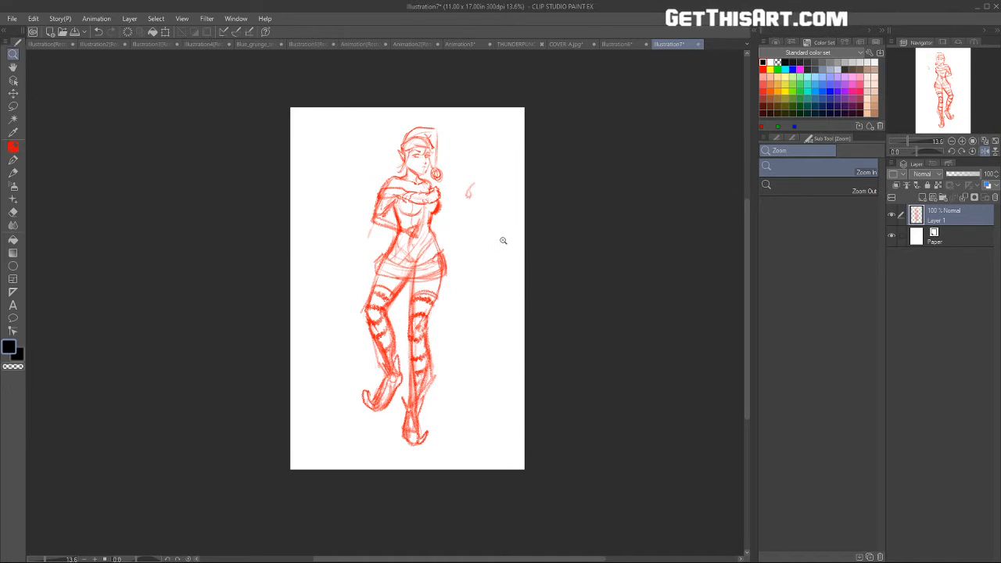
{"action": "left_click", "coordinate": [444, 254]}
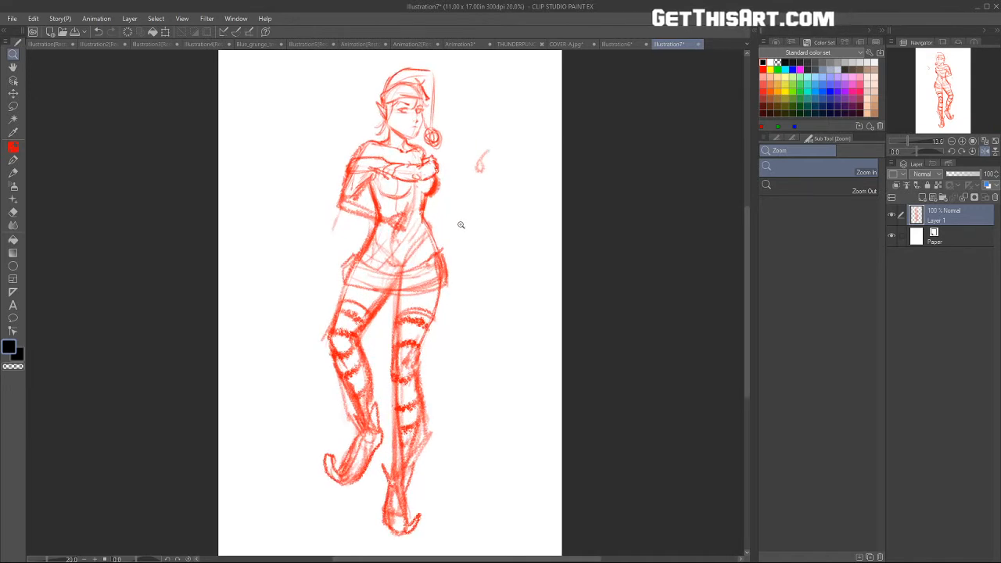
{"action": "left_click", "coordinate": [982, 149]}
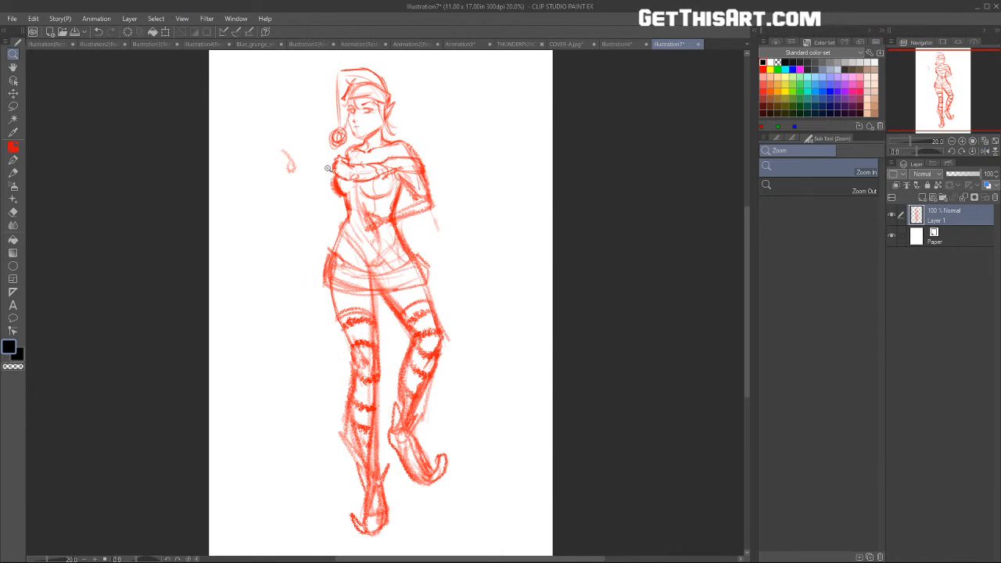
{"action": "key", "text": "e"}
{"action": "mouse_move", "coordinate": [364, 216]}
{"action": "left_mouse_down"}
{"action": "mouse_move", "coordinate": [431, 211]}
{"action": "mouse_move", "coordinate": [407, 179]}
{"action": "mouse_move", "coordinate": [423, 191]}
{"action": "mouse_move", "coordinate": [418, 166]}
{"action": "mouse_move", "coordinate": [389, 164]}
{"action": "left_mouse_up"}
Step: Redraw the fur collar with cleaner edges and strengthen the bust contours beneath it
{"action": "key", "text": "b"}
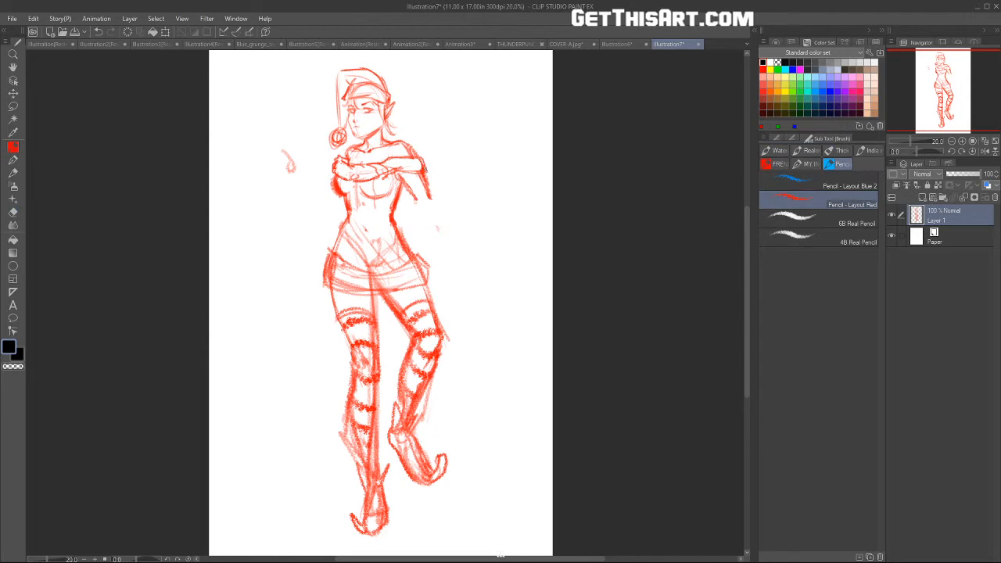
{"action": "key", "text": "e"}
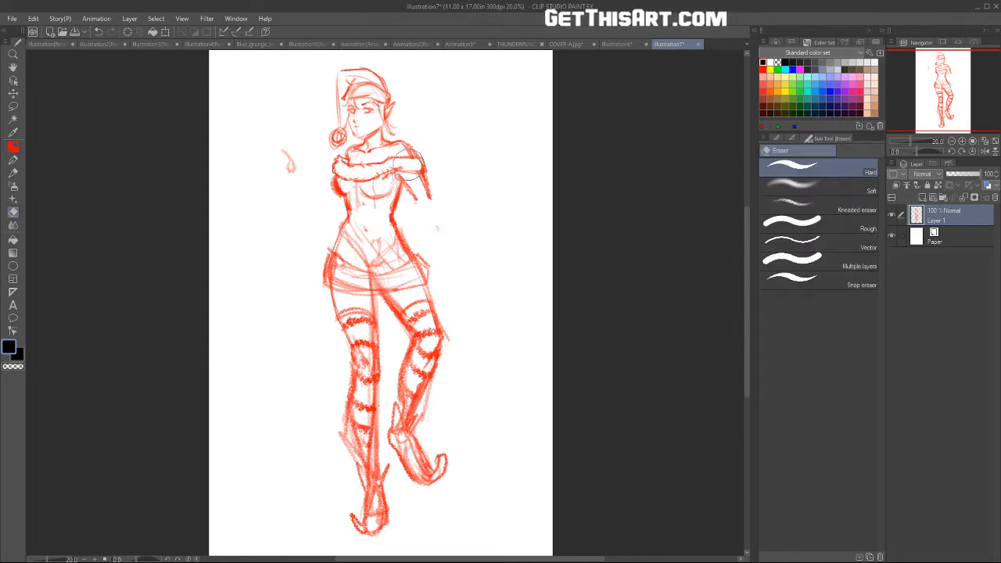
{"action": "key", "text": "b"}
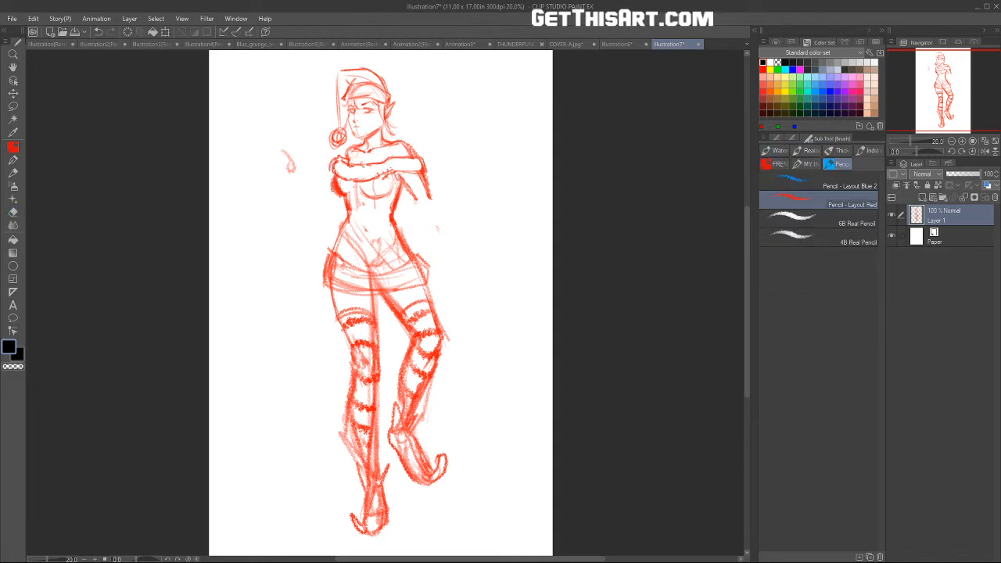
{"action": "left_click_drag", "start_coordinate": [360, 189], "coordinate": [392, 188]}
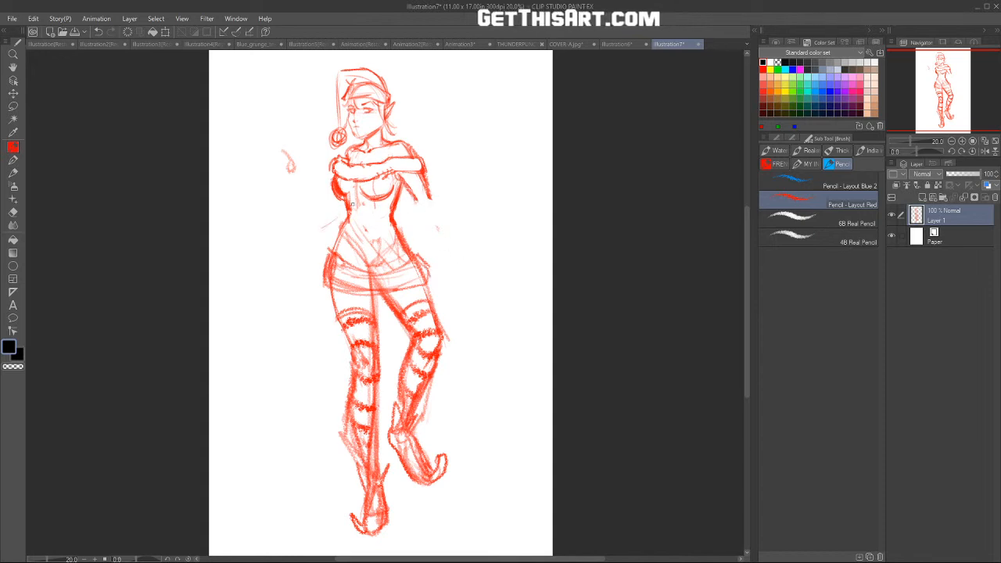
Step: Sketch a forearm angled outward from the waist on the hat pom-pom's side and erase the stray mark beside the figure
{"action": "mouse_move", "coordinate": [347, 211]}
{"action": "left_mouse_down"}
{"action": "mouse_move", "coordinate": [311, 230]}
{"action": "mouse_move", "coordinate": [348, 222]}
{"action": "left_mouse_up"}
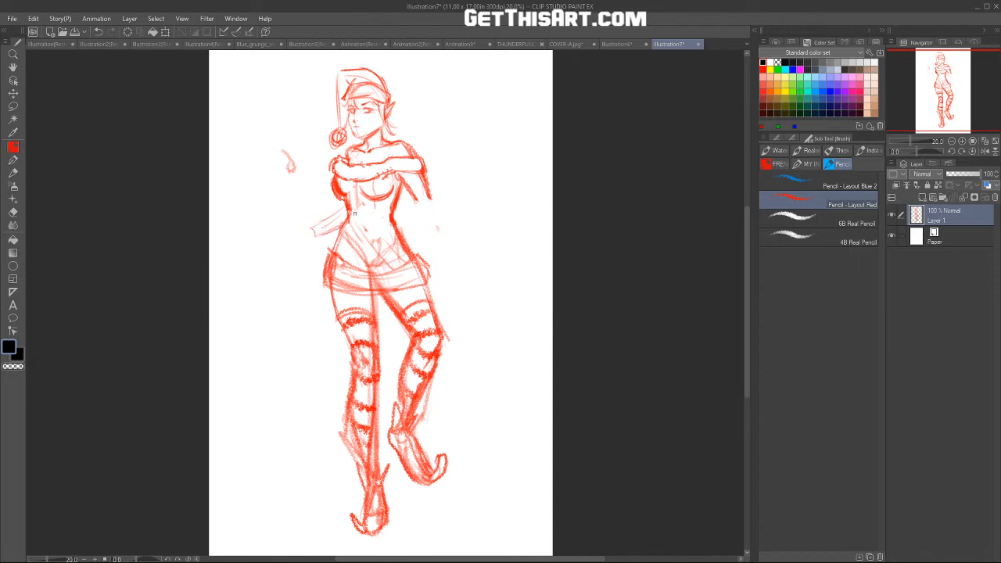
{"action": "key", "text": "e"}
{"action": "mouse_move", "coordinate": [283, 166]}
{"action": "left_mouse_down"}
{"action": "mouse_move", "coordinate": [288, 152]}
{"action": "mouse_move", "coordinate": [286, 168]}
{"action": "left_mouse_up"}
{"action": "key", "text": "p"}
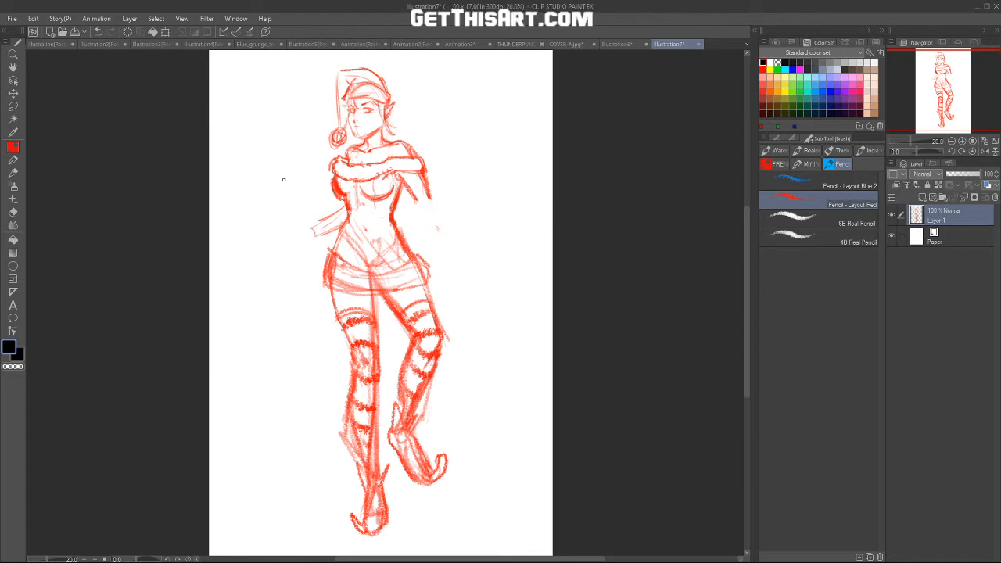
Step: Lasso the head and hat, enlarge them slightly and clear the selection
{"action": "left_click", "coordinate": [12, 106]}
{"action": "mouse_move", "coordinate": [395, 117]}
{"action": "left_mouse_down"}
{"action": "mouse_move", "coordinate": [389, 139]}
{"action": "mouse_move", "coordinate": [318, 149]}
{"action": "mouse_move", "coordinate": [418, 86]}
{"action": "mouse_move", "coordinate": [396, 127]}
{"action": "mouse_move", "coordinate": [425, 103]}
{"action": "mouse_move", "coordinate": [408, 111]}
{"action": "left_mouse_up"}
{"action": "left_click", "coordinate": [405, 171]}
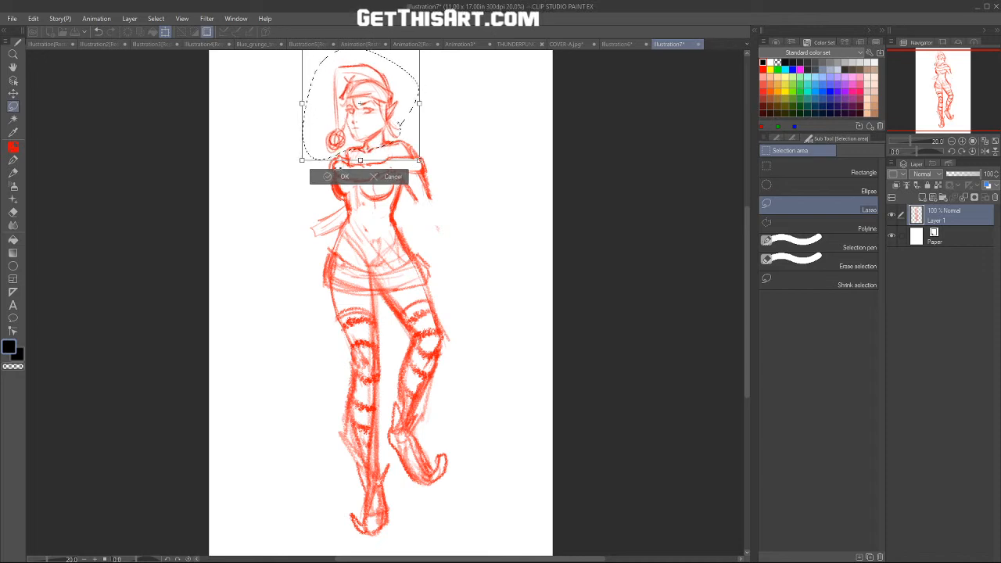
{"action": "left_click", "coordinate": [344, 176]}
{"action": "left_click", "coordinate": [276, 173]}
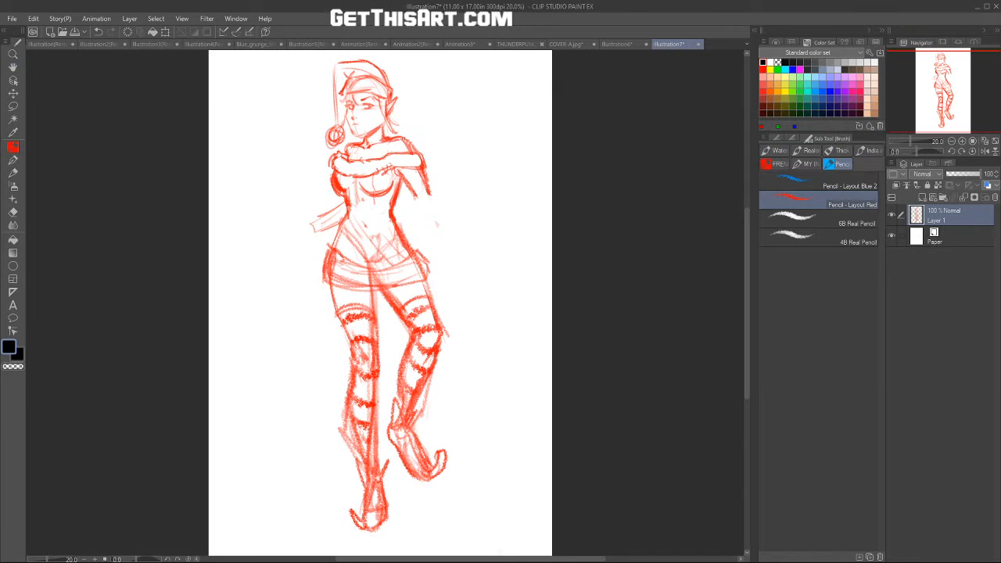
Step: Sketch the forearm and hand reaching outward and down from the elbow on the side opposite the pom-pom
{"action": "left_click_drag", "start_coordinate": [430, 196], "coordinate": [467, 222]}
{"action": "left_click_drag", "start_coordinate": [417, 186], "coordinate": [469, 223]}
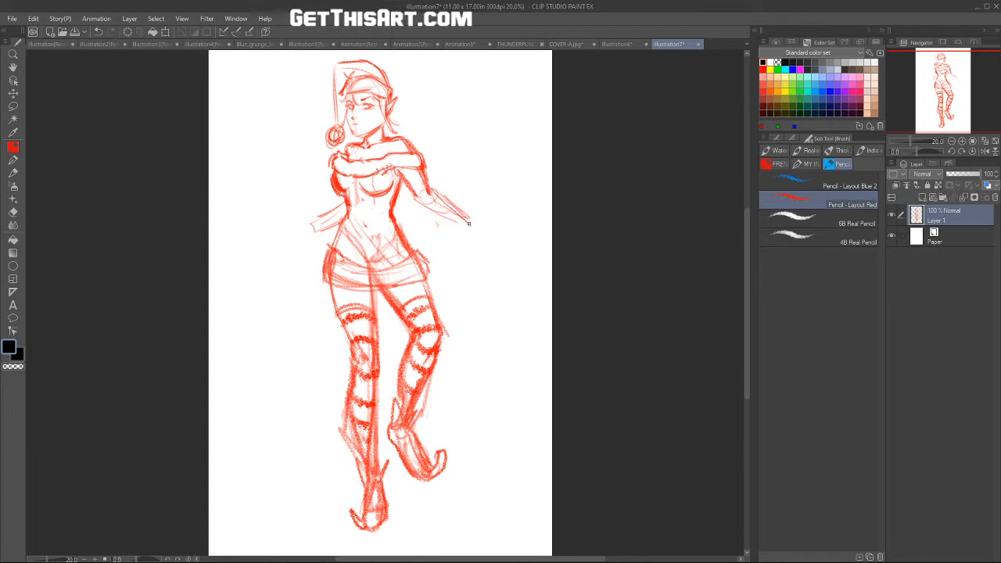
{"action": "mouse_move", "coordinate": [416, 199]}
{"action": "left_mouse_down"}
{"action": "mouse_move", "coordinate": [472, 212]}
{"action": "mouse_move", "coordinate": [472, 226]}
{"action": "left_mouse_up"}
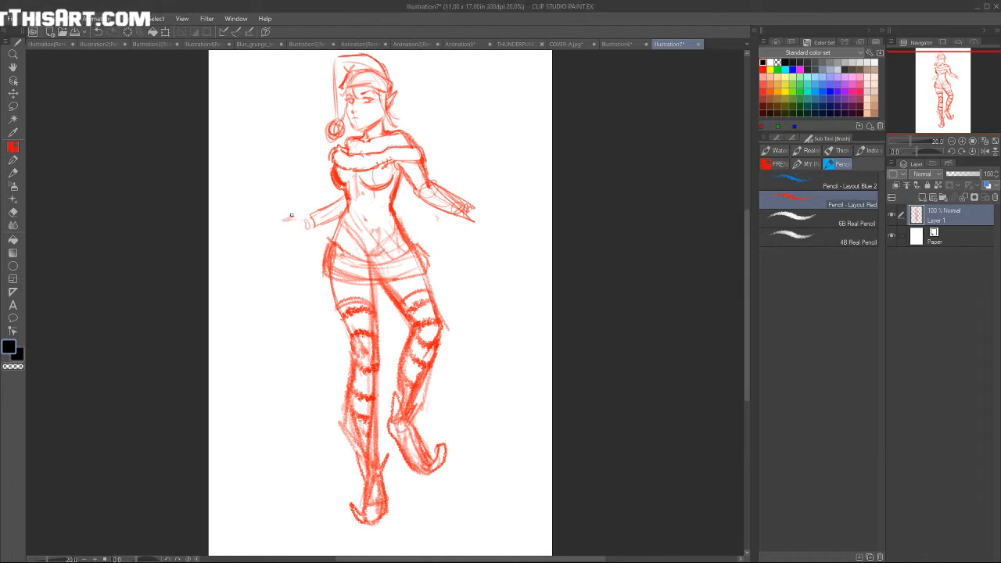
Step: Sketch the hand on the pom-pom's side gripping an upright candy-cane sword with a hooked handle
{"action": "mouse_move", "coordinate": [283, 218]}
{"action": "left_mouse_down"}
{"action": "mouse_move", "coordinate": [280, 208]}
{"action": "mouse_move", "coordinate": [272, 219]}
{"action": "mouse_move", "coordinate": [301, 225]}
{"action": "left_mouse_up"}
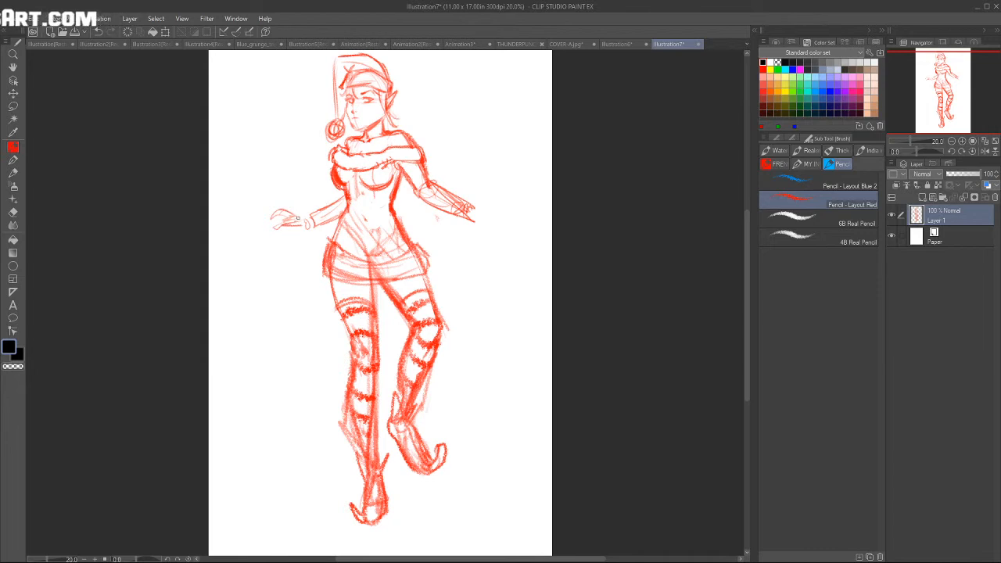
{"action": "mouse_move", "coordinate": [272, 258]}
{"action": "left_mouse_down"}
{"action": "mouse_move", "coordinate": [268, 243]}
{"action": "mouse_move", "coordinate": [275, 251]}
{"action": "mouse_move", "coordinate": [283, 241]}
{"action": "mouse_move", "coordinate": [277, 220]}
{"action": "mouse_move", "coordinate": [288, 217]}
{"action": "mouse_move", "coordinate": [274, 206]}
{"action": "mouse_move", "coordinate": [275, 233]}
{"action": "mouse_move", "coordinate": [262, 161]}
{"action": "left_mouse_up"}
{"action": "mouse_move", "coordinate": [272, 200]}
{"action": "left_mouse_down"}
{"action": "mouse_move", "coordinate": [259, 139]}
{"action": "mouse_move", "coordinate": [278, 204]}
{"action": "left_mouse_up"}
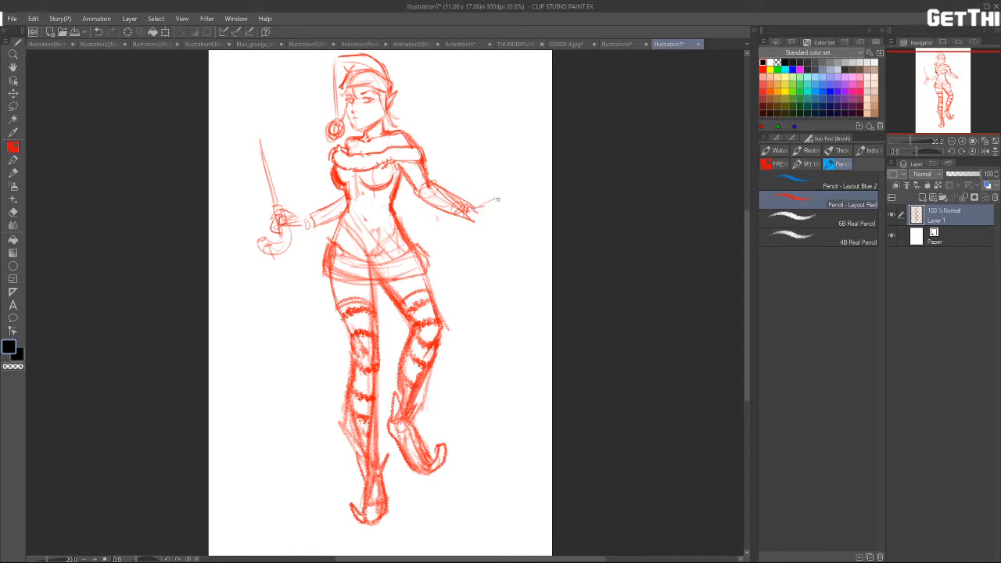
Step: Sketch the opposite hand gripping a dagger angled up and outward, and add stripes to the candy-cane hook
{"action": "mouse_move", "coordinate": [472, 207]}
{"action": "left_mouse_down"}
{"action": "mouse_move", "coordinate": [500, 222]}
{"action": "mouse_move", "coordinate": [489, 204]}
{"action": "mouse_move", "coordinate": [501, 216]}
{"action": "mouse_move", "coordinate": [540, 162]}
{"action": "mouse_move", "coordinate": [508, 207]}
{"action": "left_mouse_up"}
{"action": "left_click_drag", "start_coordinate": [539, 164], "coordinate": [504, 202]}
{"action": "mouse_move", "coordinate": [470, 231]}
{"action": "left_mouse_down"}
{"action": "mouse_move", "coordinate": [502, 209]}
{"action": "mouse_move", "coordinate": [472, 233]}
{"action": "left_mouse_up"}
{"action": "mouse_move", "coordinate": [259, 236]}
{"action": "left_mouse_down"}
{"action": "mouse_move", "coordinate": [269, 251]}
{"action": "mouse_move", "coordinate": [283, 246]}
{"action": "mouse_move", "coordinate": [279, 222]}
{"action": "mouse_move", "coordinate": [276, 233]}
{"action": "left_mouse_up"}
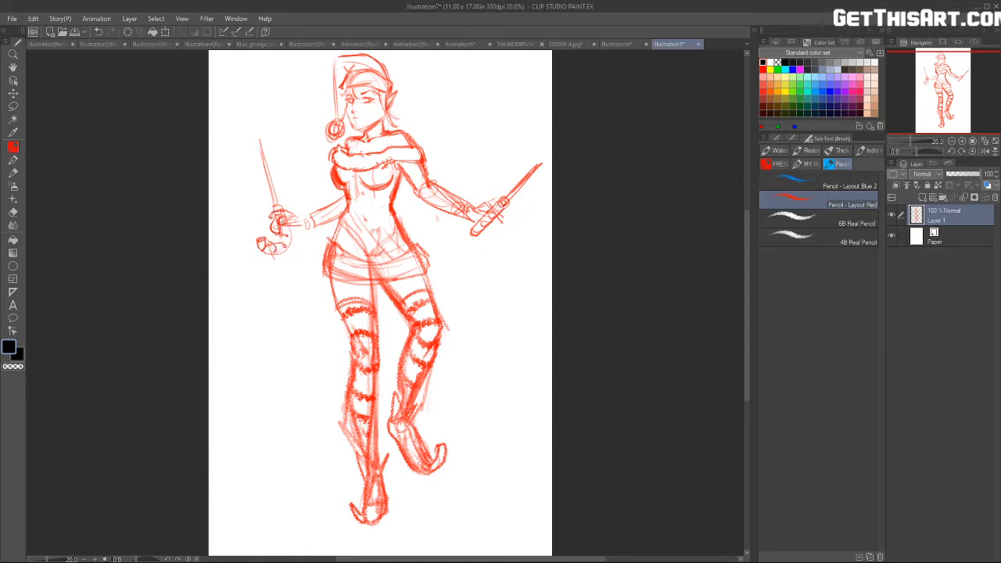
{"action": "left_click_drag", "start_coordinate": [480, 210], "coordinate": [492, 209]}
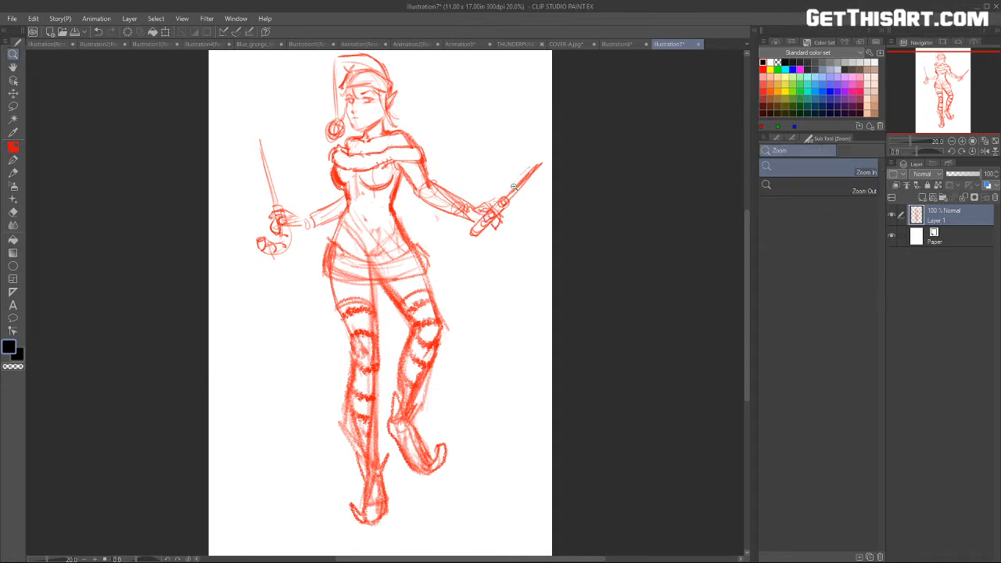
Step: Strengthen the forearm lines between the waist and the hand holding the candy-cane sword
{"action": "scroll", "coordinate": [506, 190], "scroll_direction": "down", "scroll_amount": 1}
{"action": "key", "text": "h"}
{"action": "left_click_drag", "start_coordinate": [603, 188], "coordinate": [563, 197]}
{"action": "key", "text": "b"}
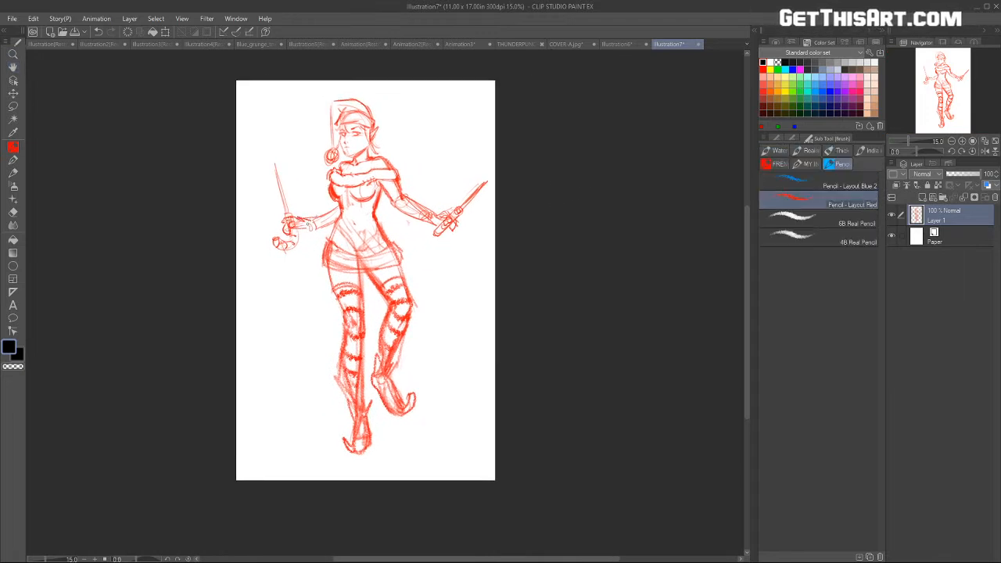
{"action": "mouse_move", "coordinate": [298, 222]}
{"action": "left_mouse_down"}
{"action": "mouse_move", "coordinate": [305, 230]}
{"action": "mouse_move", "coordinate": [335, 209]}
{"action": "left_mouse_up"}
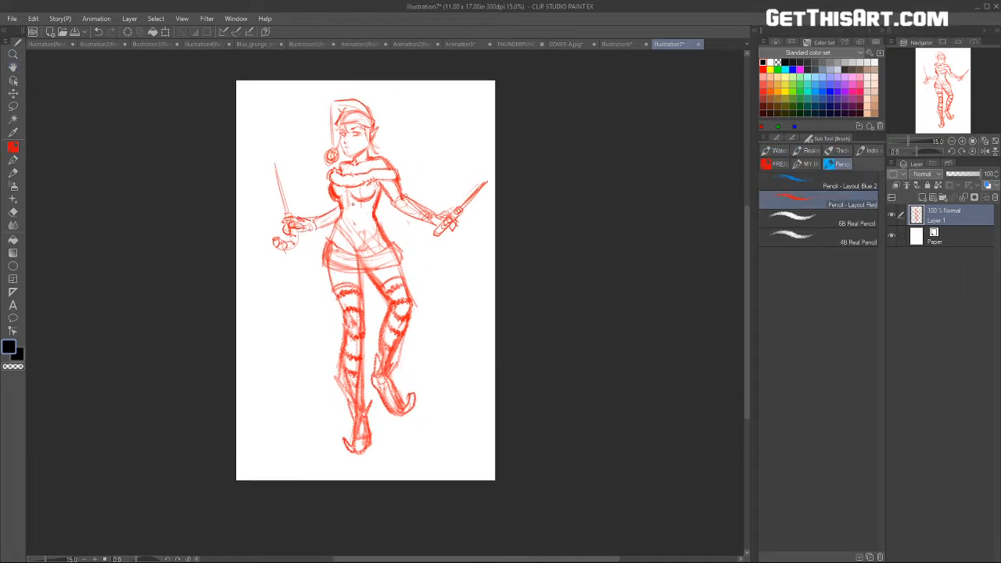
Step: Move the sketch layer slightly toward the pom-pom's side to center the figure on the page
{"action": "key", "text": "h"}
{"action": "left_click_drag", "start_coordinate": [532, 265], "coordinate": [520, 273]}
{"action": "left_click", "coordinate": [13, 93]}
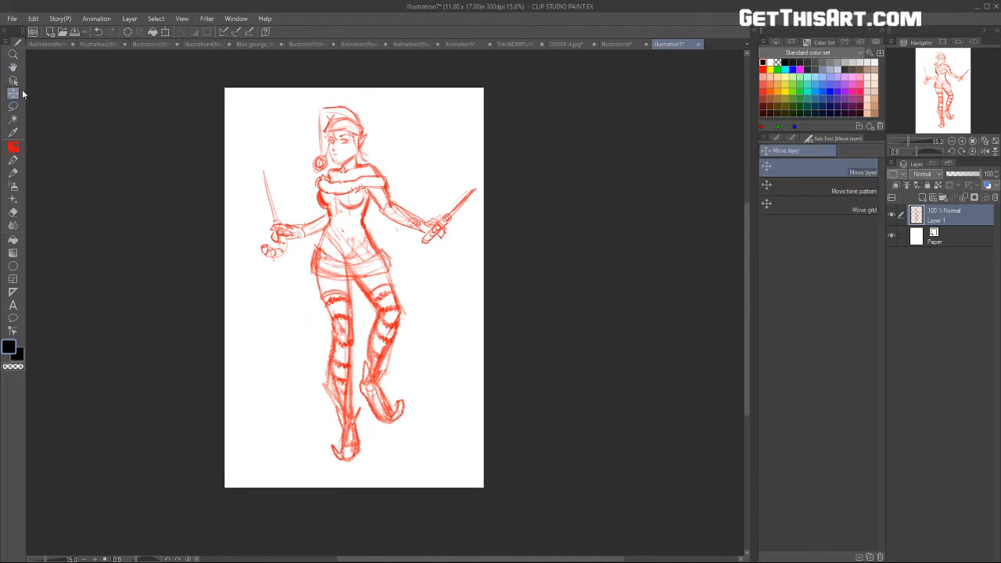
{"action": "left_click_drag", "start_coordinate": [360, 266], "coordinate": [347, 268]}
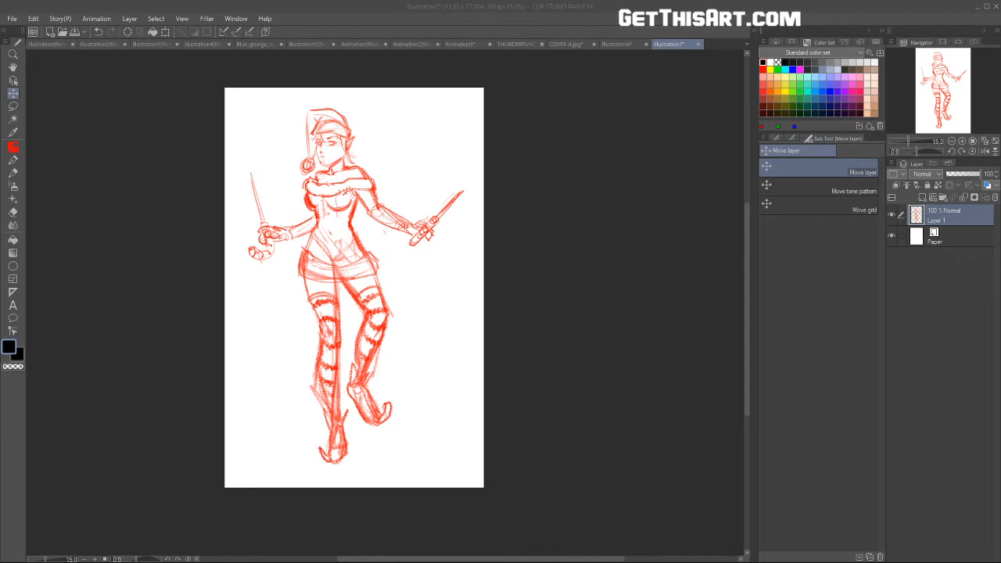
Step: Lower the red sketch layer's opacity to 23% and add a new raster layer above it
{"action": "left_click", "coordinate": [959, 174]}
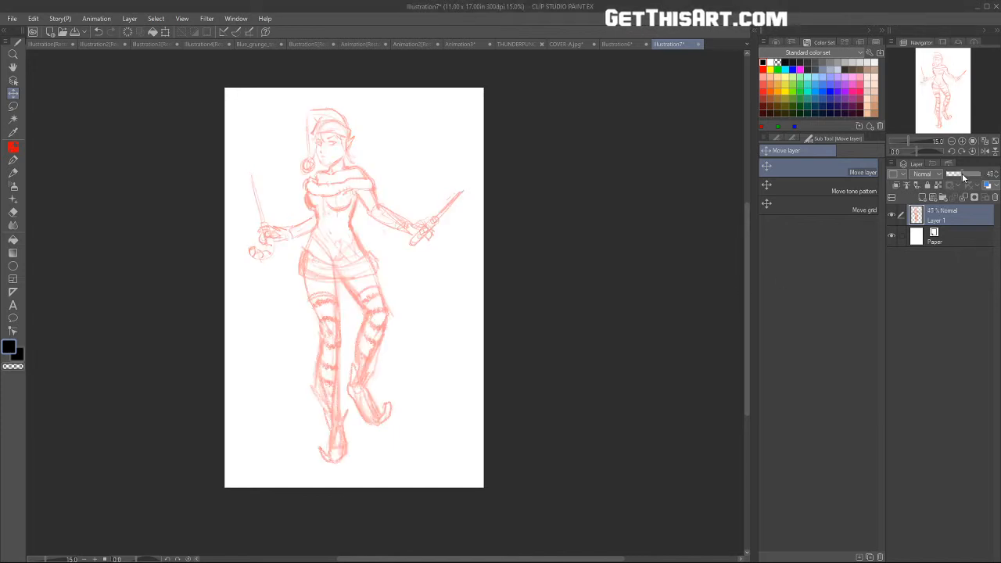
{"action": "left_click_drag", "start_coordinate": [958, 175], "coordinate": [955, 175]}
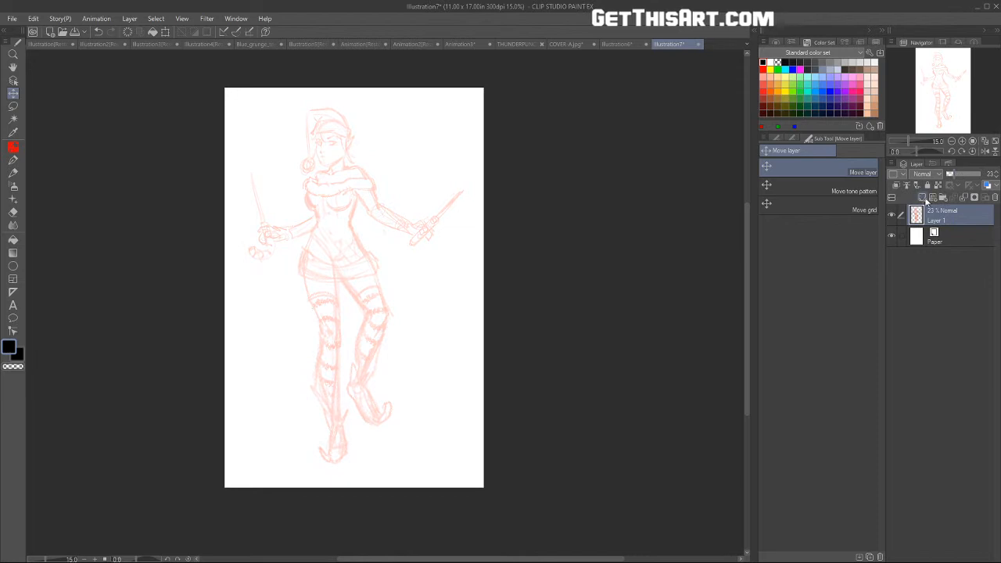
{"action": "left_click", "coordinate": [926, 196]}
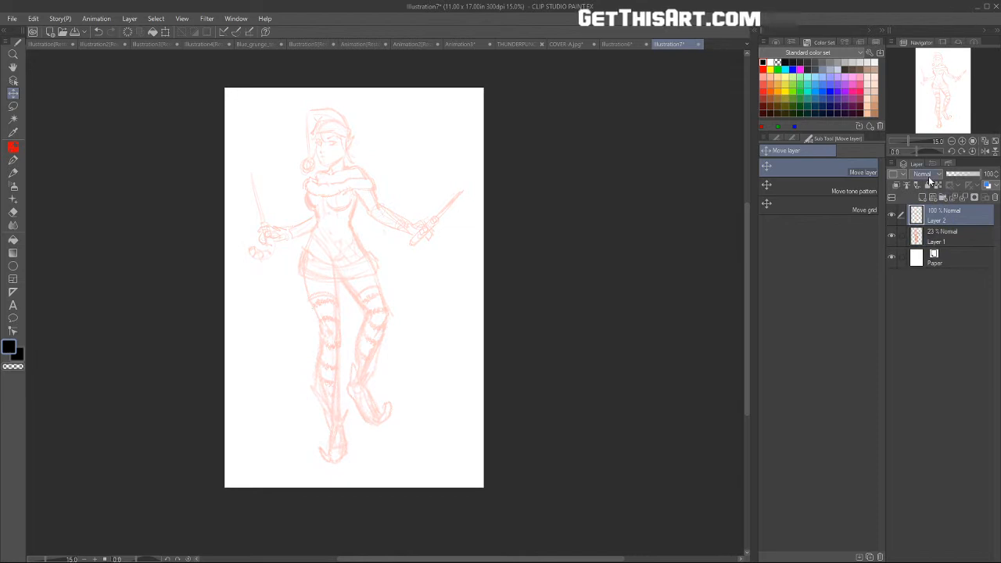
Step: Choose the Inker - Manga Studio 4 Brush v2 brush and reduce its size for inking the face close up
{"action": "key", "text": "b"}
{"action": "left_click", "coordinate": [815, 164]}
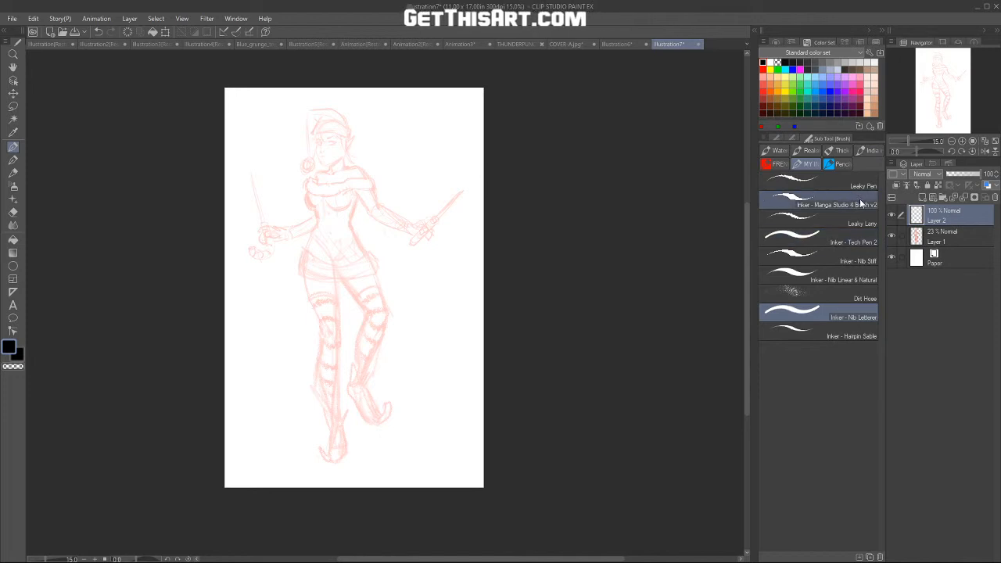
{"action": "left_click", "coordinate": [864, 198]}
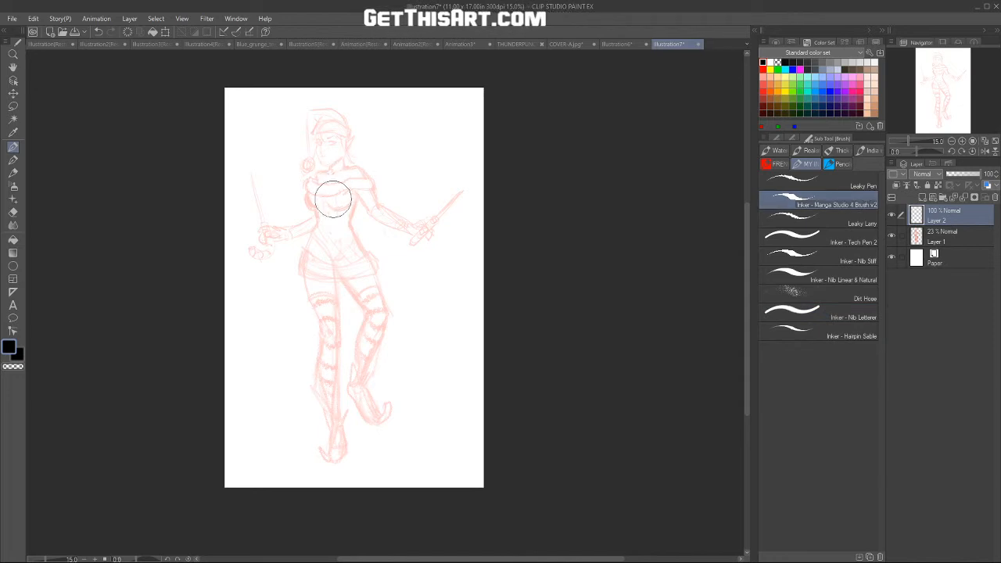
{"action": "key", "text": "ctrl+space"}
{"action": "left_click", "coordinate": [325, 155]}
{"action": "mouse_move", "coordinate": [344, 135]}
{"action": "left_mouse_down"}
{"action": "mouse_move", "coordinate": [375, 109]}
{"action": "mouse_move", "coordinate": [393, 250]}
{"action": "left_mouse_up"}
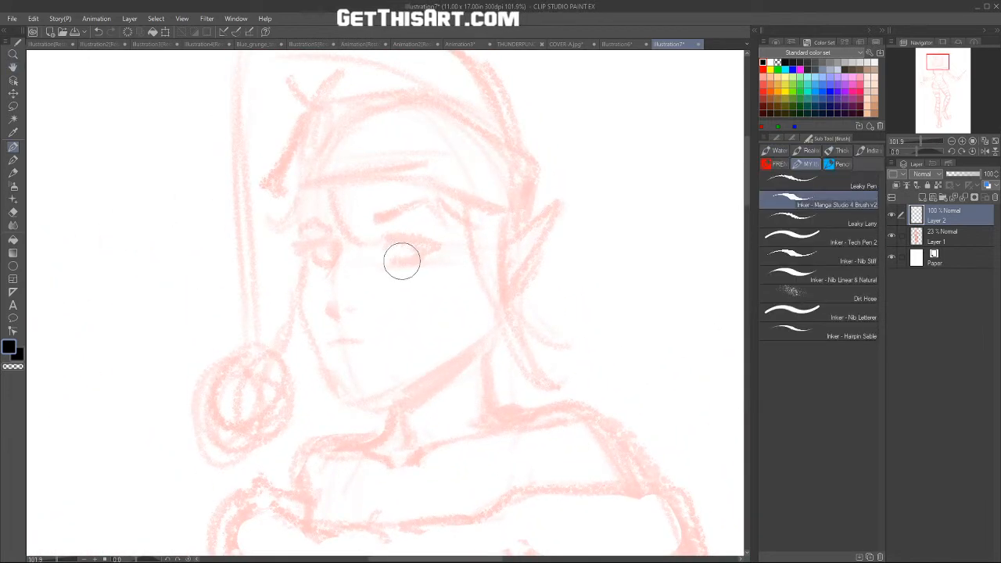
{"action": "key", "text": "["}
{"action": "key", "text": "["}
{"action": "key", "text": "["}
{"action": "mouse_move", "coordinate": [368, 218]}
{"action": "left_mouse_down"}
{"action": "mouse_move", "coordinate": [374, 224]}
{"action": "mouse_move", "coordinate": [403, 206]}
{"action": "mouse_move", "coordinate": [440, 203]}
{"action": "mouse_move", "coordinate": [371, 217]}
{"action": "mouse_move", "coordinate": [413, 202]}
{"action": "left_mouse_up"}
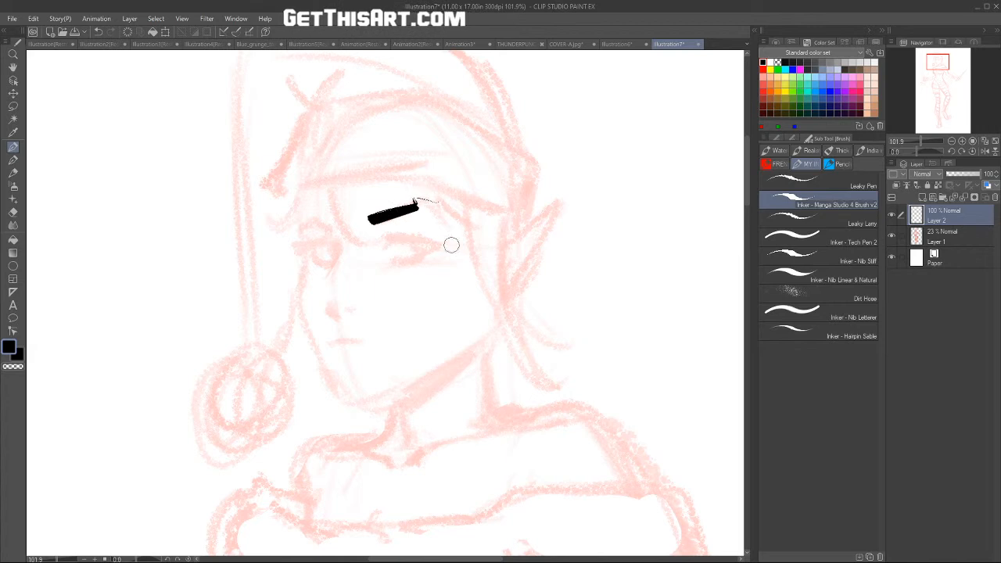
{"action": "key", "text": "e"}
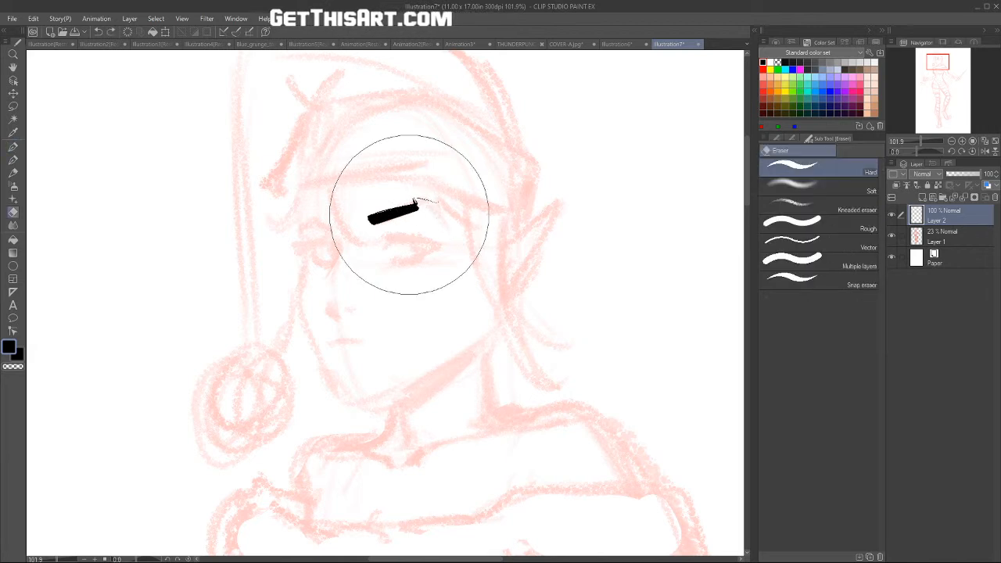
{"action": "mouse_move", "coordinate": [427, 200]}
{"action": "left_mouse_down"}
{"action": "mouse_move", "coordinate": [381, 216]}
{"action": "mouse_move", "coordinate": [435, 201]}
{"action": "left_mouse_up"}
{"action": "key", "text": "b"}
{"action": "key", "text": "ctrl+z"}
{"action": "key", "text": "ctrl+z"}
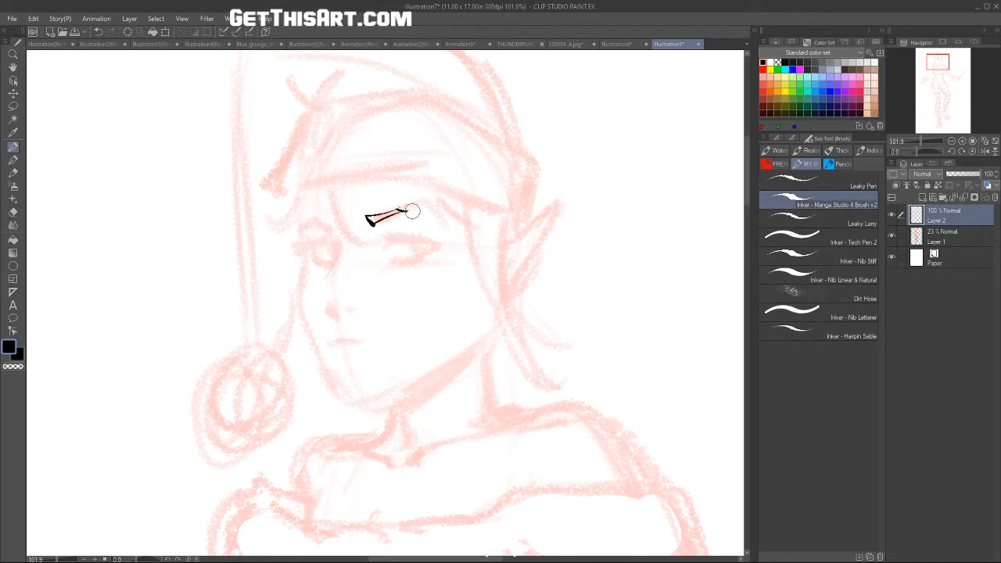
{"action": "left_click_drag", "start_coordinate": [418, 206], "coordinate": [444, 213]}
{"action": "left_click_drag", "start_coordinate": [367, 220], "coordinate": [391, 213]}
{"action": "key", "text": "ctrl+z"}
{"action": "key", "text": "ctrl+z"}
{"action": "key", "text": "ctrl+z"}
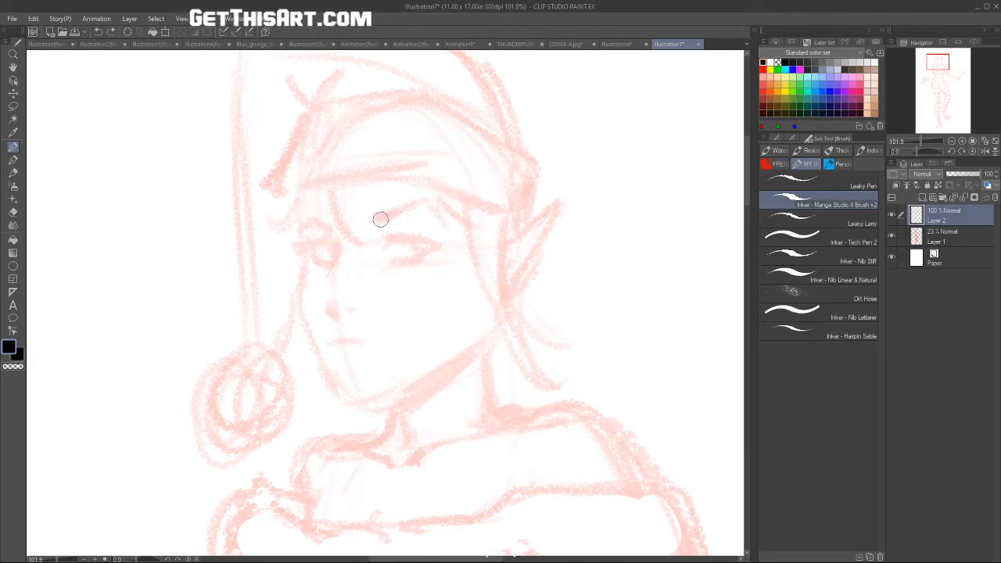
Step: Ink both eyebrows with tapered strokes and the upper lash lines of both eyes over the faded sketch
{"action": "mouse_move", "coordinate": [375, 224]}
{"action": "left_mouse_down"}
{"action": "mouse_move", "coordinate": [421, 207]}
{"action": "mouse_move", "coordinate": [441, 211]}
{"action": "left_mouse_up"}
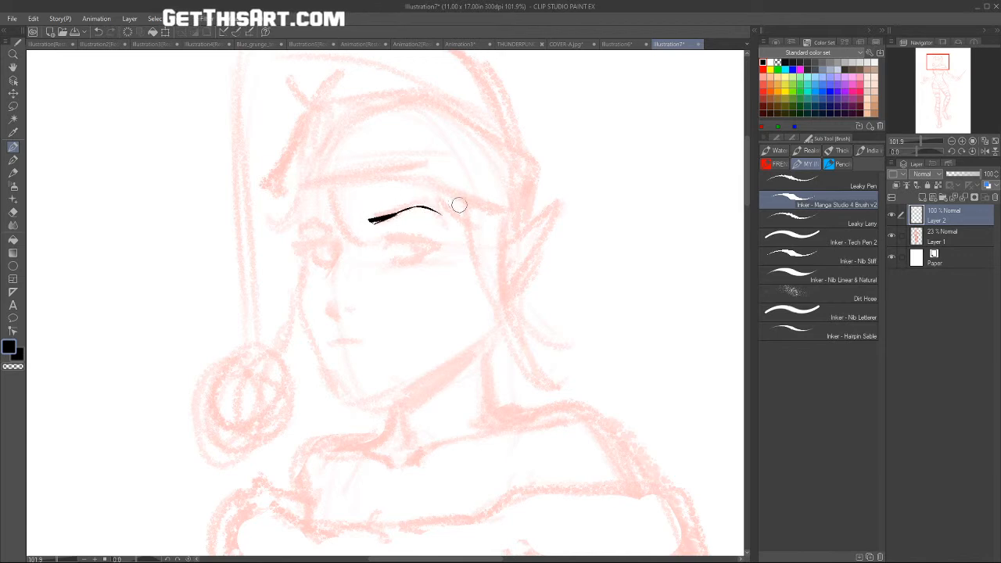
{"action": "left_click_drag", "start_coordinate": [367, 220], "coordinate": [416, 208]}
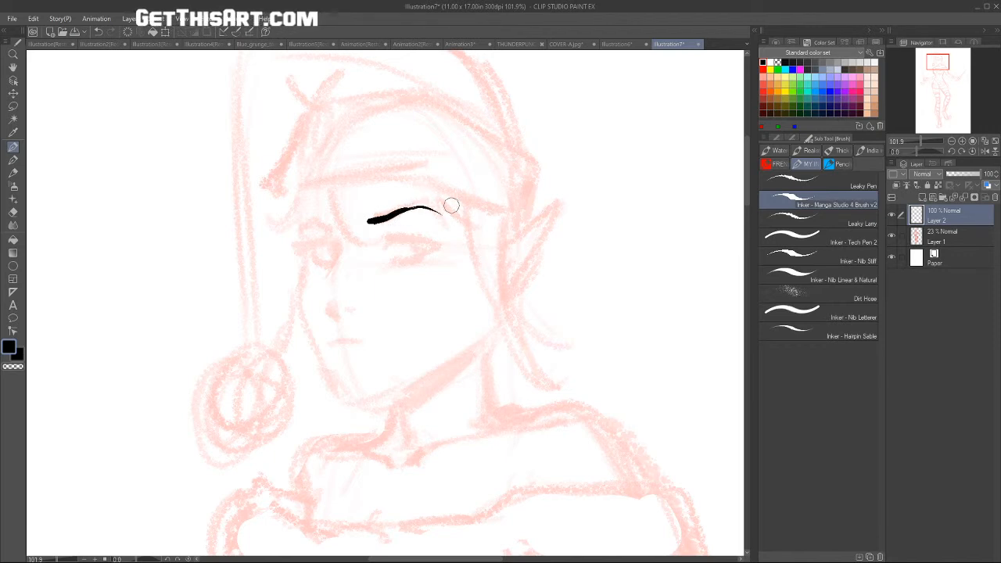
{"action": "left_click_drag", "start_coordinate": [330, 227], "coordinate": [304, 222]}
{"action": "mouse_move", "coordinate": [387, 239]}
{"action": "left_mouse_down"}
{"action": "mouse_move", "coordinate": [427, 242]}
{"action": "mouse_move", "coordinate": [387, 235]}
{"action": "mouse_move", "coordinate": [390, 246]}
{"action": "mouse_move", "coordinate": [301, 250]}
{"action": "mouse_move", "coordinate": [339, 244]}
{"action": "left_mouse_up"}
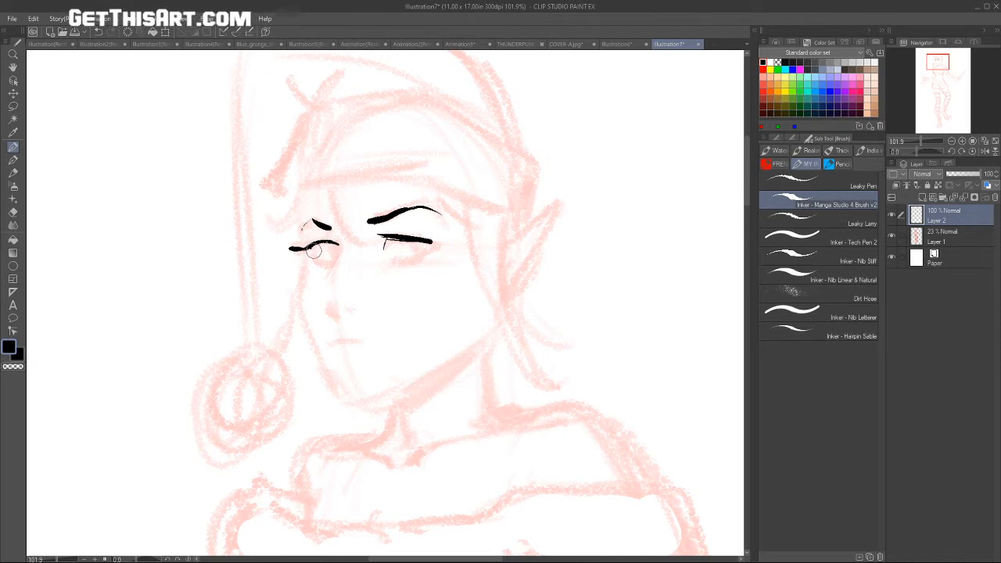
Step: Ink the lower lids and irises of both eyes and thicken the inner end of the near eyebrow
{"action": "mouse_move", "coordinate": [290, 246]}
{"action": "left_mouse_down"}
{"action": "mouse_move", "coordinate": [314, 242]}
{"action": "mouse_move", "coordinate": [304, 247]}
{"action": "mouse_move", "coordinate": [313, 243]}
{"action": "mouse_move", "coordinate": [325, 263]}
{"action": "mouse_move", "coordinate": [333, 252]}
{"action": "left_mouse_up"}
{"action": "left_click_drag", "start_coordinate": [410, 240], "coordinate": [412, 249]}
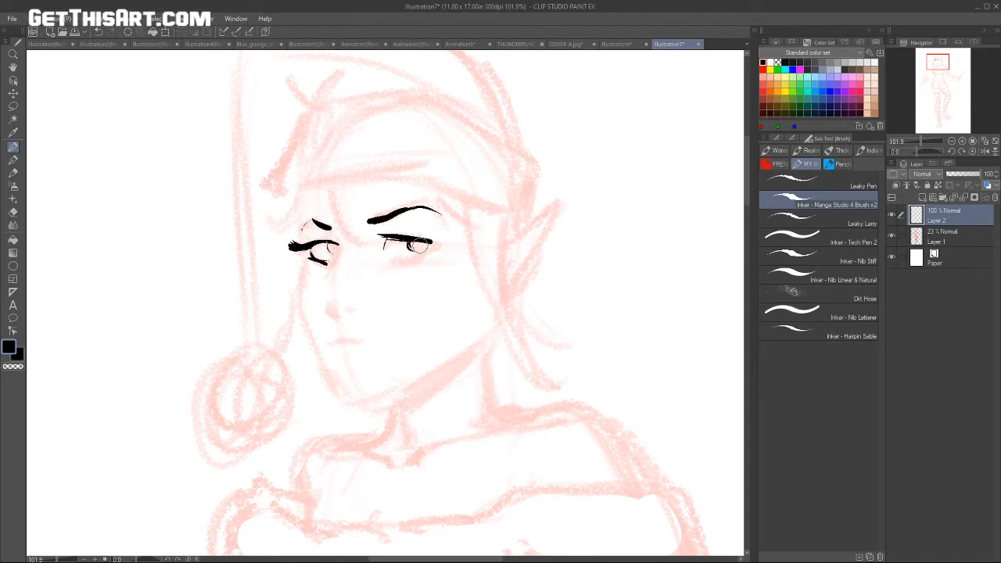
{"action": "left_click_drag", "start_coordinate": [383, 220], "coordinate": [361, 226]}
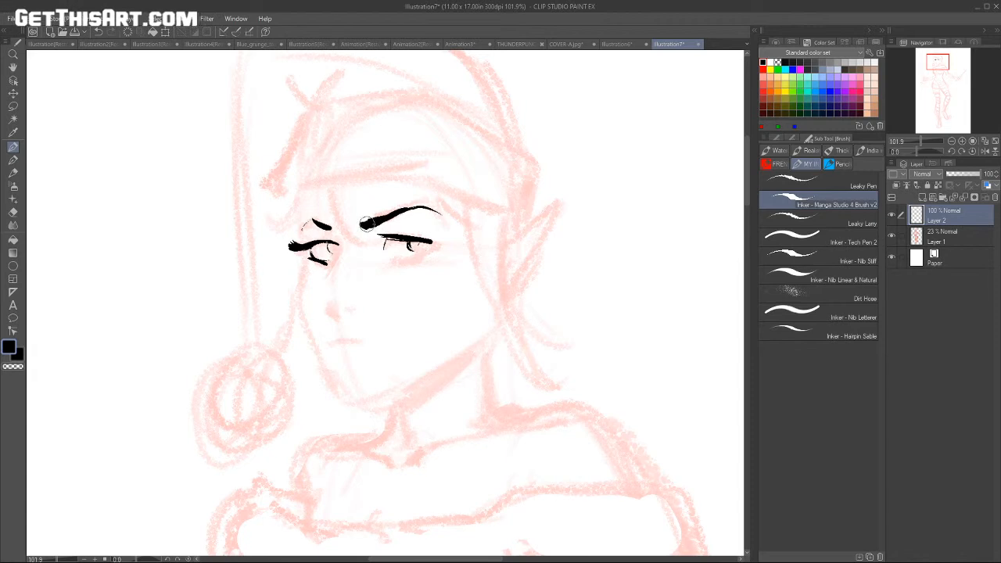
{"action": "left_click_drag", "start_coordinate": [401, 258], "coordinate": [433, 248]}
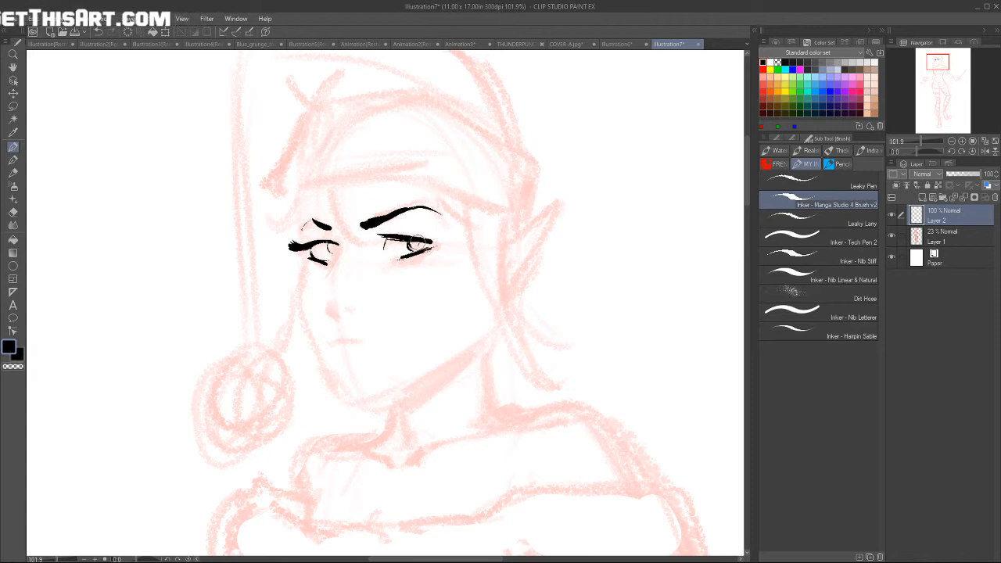
Step: Using the Leaky Pen, ink the eye details and nose, plus the thin hair strands falling over the forehead
{"action": "left_click", "coordinate": [862, 184]}
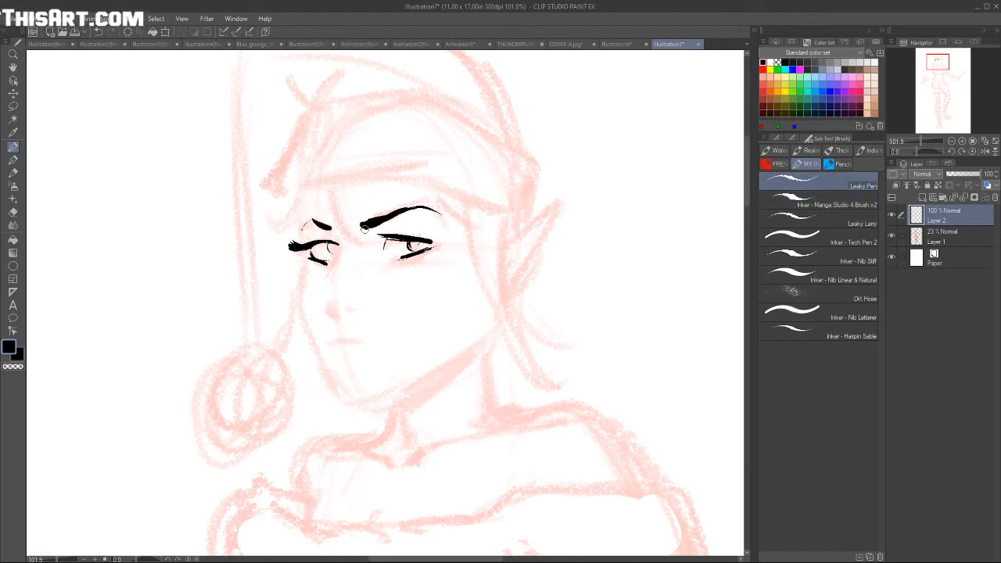
{"action": "left_click_drag", "start_coordinate": [300, 192], "coordinate": [303, 229]}
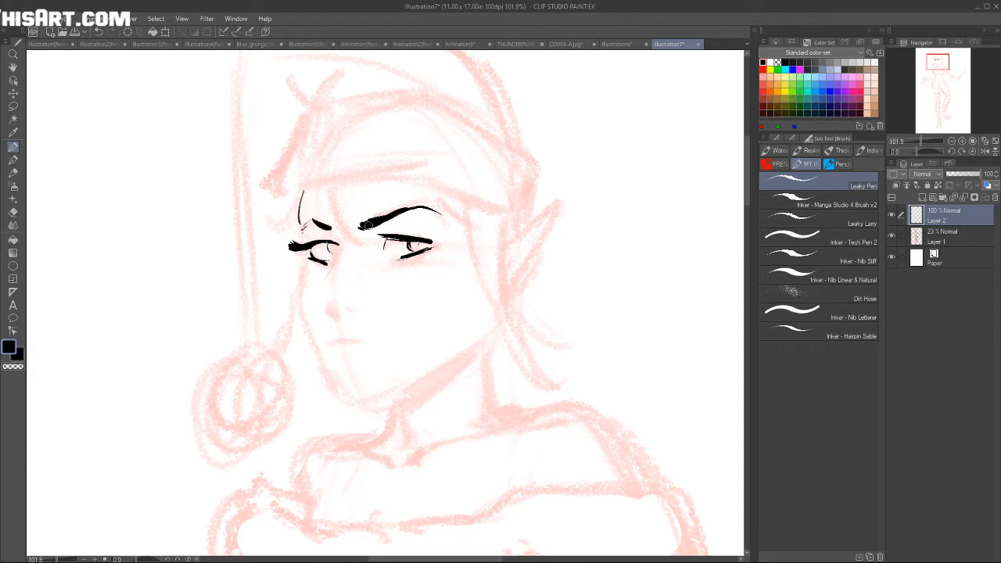
{"action": "mouse_move", "coordinate": [328, 227]}
{"action": "left_mouse_down"}
{"action": "mouse_move", "coordinate": [322, 282]}
{"action": "mouse_move", "coordinate": [335, 308]}
{"action": "mouse_move", "coordinate": [347, 303]}
{"action": "left_mouse_up"}
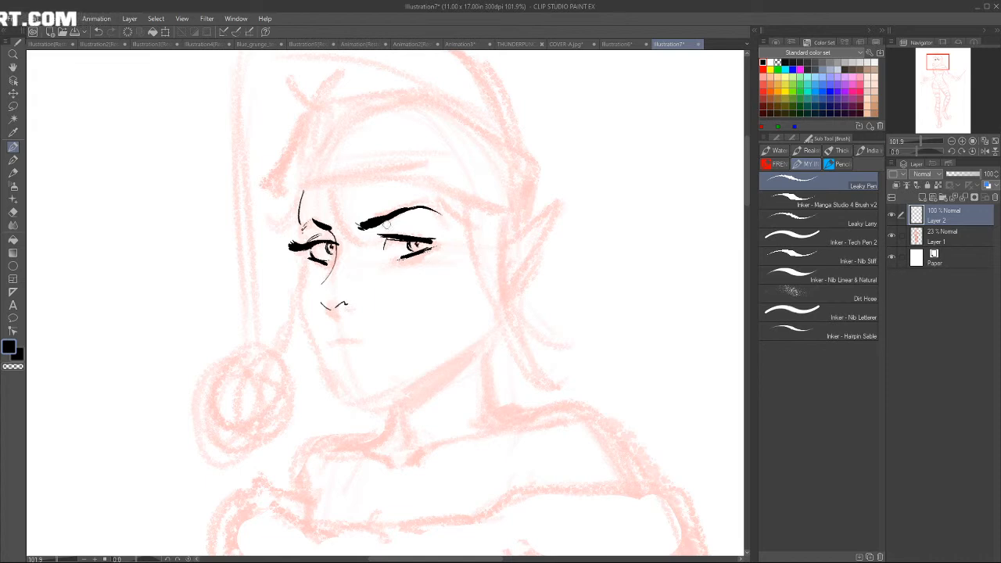
{"action": "left_click_drag", "start_coordinate": [361, 230], "coordinate": [344, 220]}
{"action": "mouse_move", "coordinate": [326, 182]}
{"action": "left_mouse_down"}
{"action": "mouse_move", "coordinate": [361, 247]}
{"action": "mouse_move", "coordinate": [344, 235]}
{"action": "left_mouse_up"}
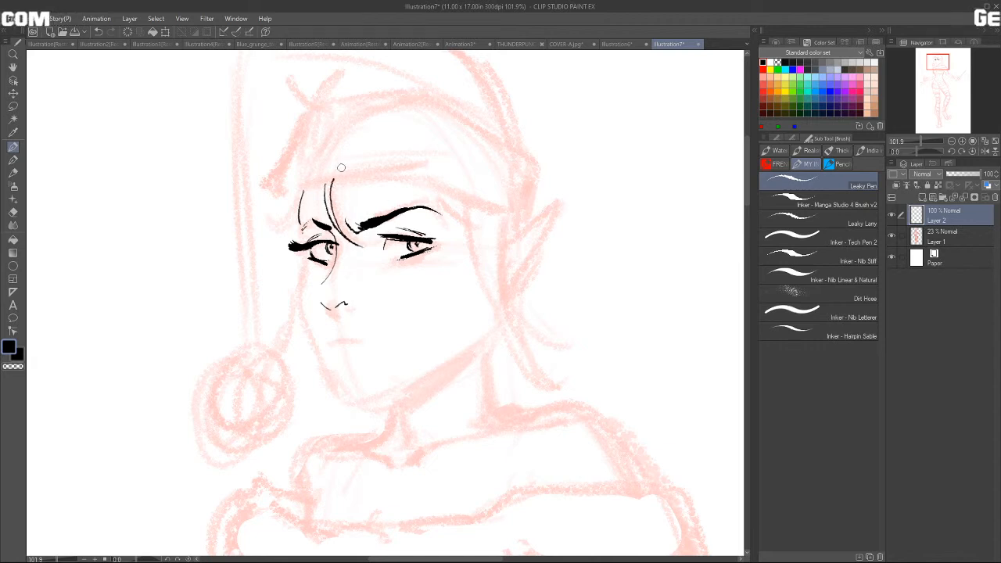
Step: Ink the mouth with a short lower-lip line, and the far cheek contour from the eye toward the chin
{"action": "mouse_move", "coordinate": [326, 342]}
{"action": "left_mouse_down"}
{"action": "mouse_move", "coordinate": [368, 342]}
{"action": "mouse_move", "coordinate": [350, 353]}
{"action": "mouse_move", "coordinate": [358, 352]}
{"action": "left_mouse_up"}
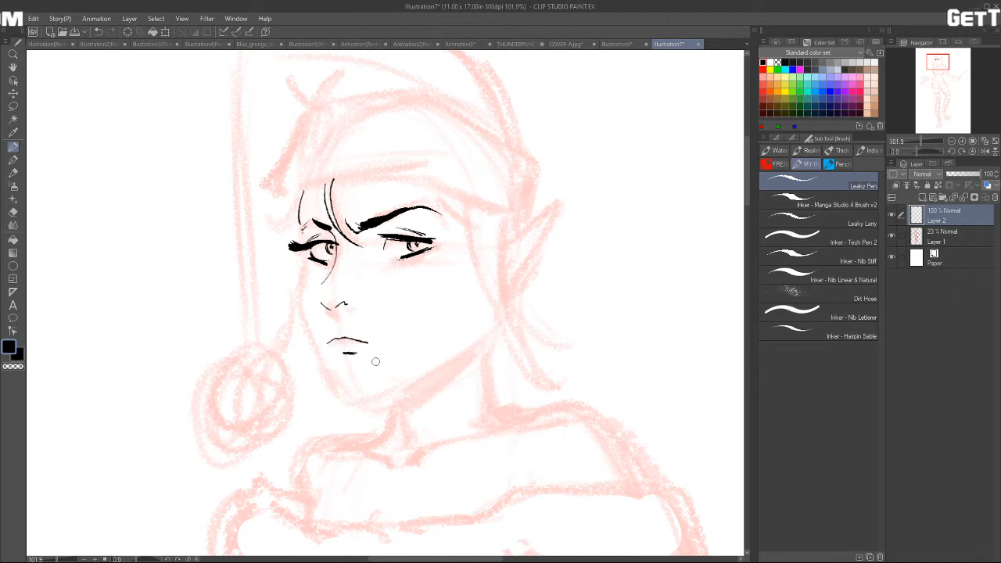
{"action": "left_click_drag", "start_coordinate": [323, 361], "coordinate": [336, 383]}
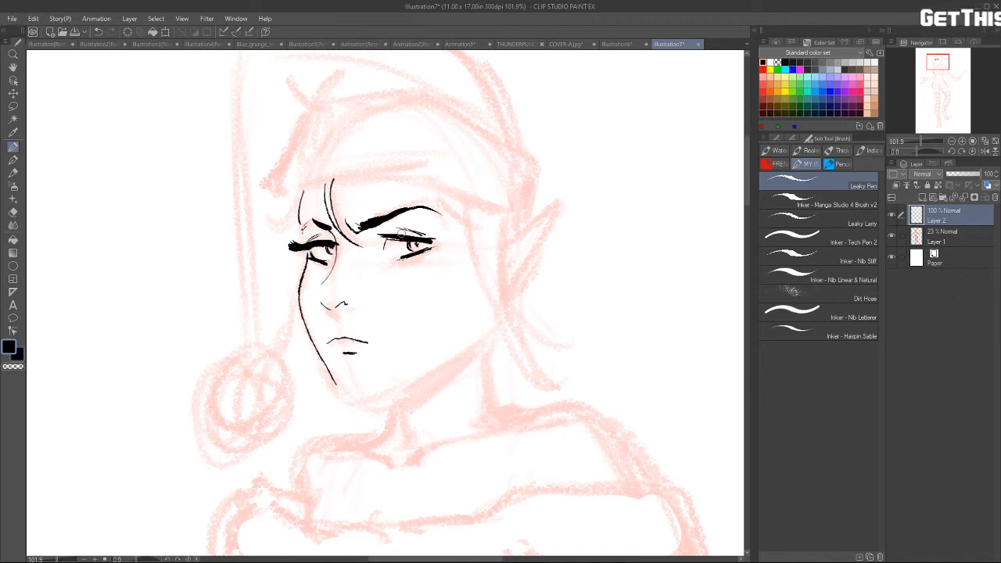
Step: Thicken the near eye's upper lash line and ink a curled lock of hair beside the far eyebrow
{"action": "left_click_drag", "start_coordinate": [411, 241], "coordinate": [376, 234]}
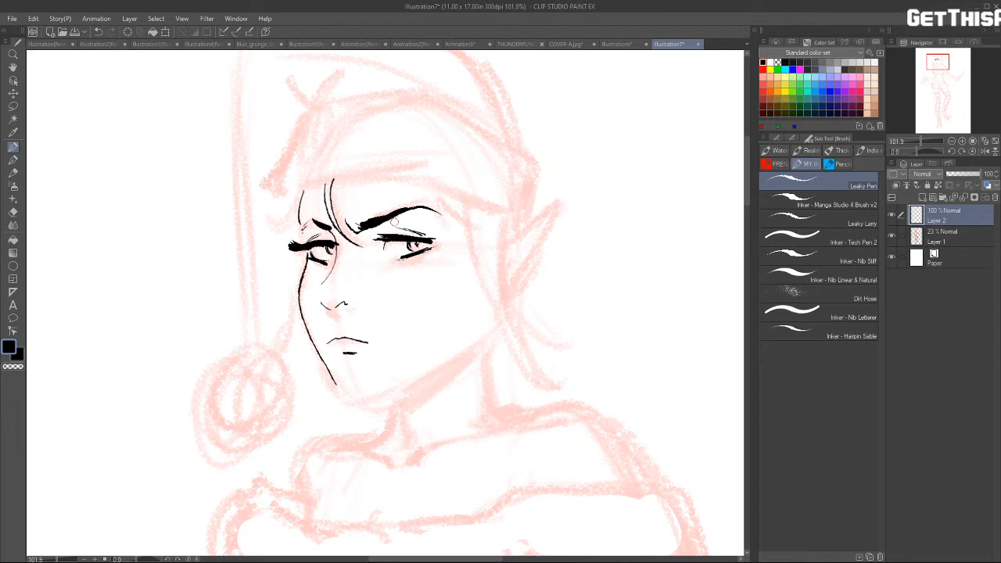
{"action": "left_click_drag", "start_coordinate": [303, 228], "coordinate": [306, 239]}
{"action": "mouse_move", "coordinate": [298, 195]}
{"action": "left_mouse_down"}
{"action": "mouse_move", "coordinate": [276, 214]}
{"action": "mouse_move", "coordinate": [293, 214]}
{"action": "mouse_move", "coordinate": [279, 222]}
{"action": "mouse_move", "coordinate": [303, 235]}
{"action": "left_mouse_up"}
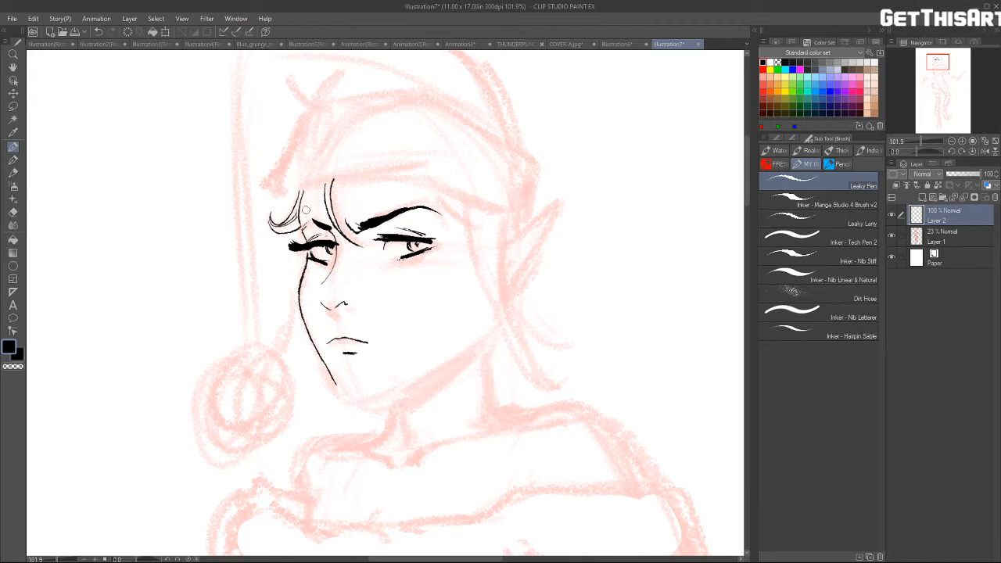
{"action": "mouse_move", "coordinate": [342, 398]}
{"action": "left_mouse_down"}
{"action": "mouse_move", "coordinate": [376, 391]}
{"action": "mouse_move", "coordinate": [487, 328]}
{"action": "left_mouse_up"}
{"action": "key", "text": "ctrl+z"}
{"action": "mouse_move", "coordinate": [328, 372]}
{"action": "left_mouse_down"}
{"action": "mouse_move", "coordinate": [338, 397]}
{"action": "mouse_move", "coordinate": [397, 384]}
{"action": "mouse_move", "coordinate": [487, 328]}
{"action": "left_mouse_up"}
{"action": "key", "text": "ctrl+z"}
{"action": "key", "text": "ctrl+z"}
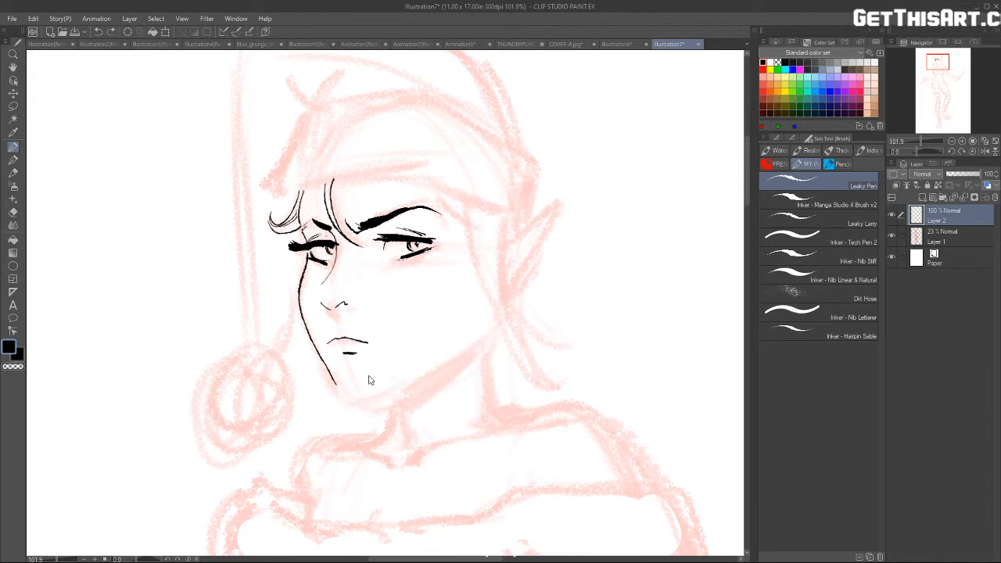
Step: Ink the jawline from the chin toward the ear and the front lines of the neck
{"action": "mouse_move", "coordinate": [332, 380]}
{"action": "left_mouse_down"}
{"action": "mouse_move", "coordinate": [363, 396]}
{"action": "mouse_move", "coordinate": [478, 332]}
{"action": "left_mouse_up"}
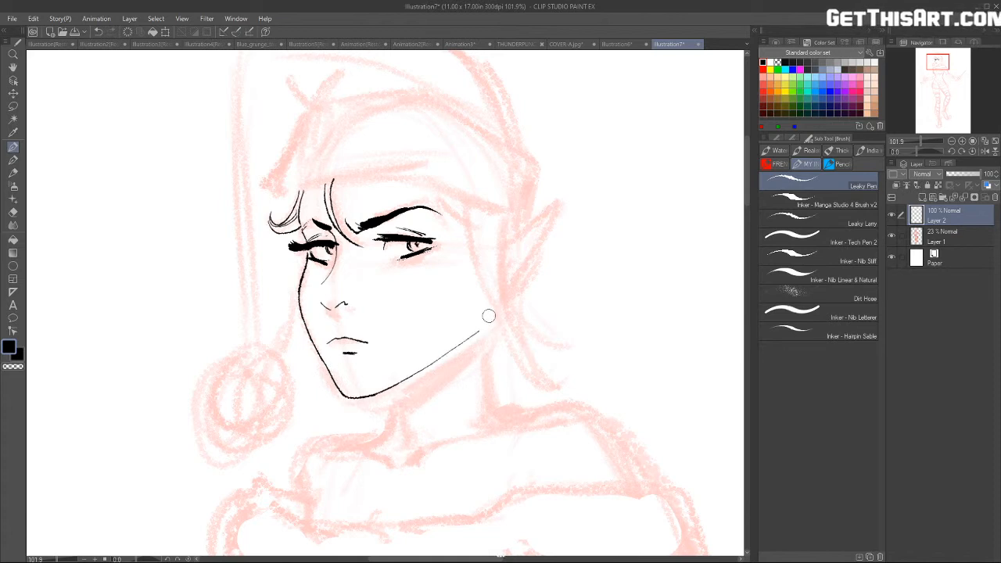
{"action": "mouse_move", "coordinate": [378, 390]}
{"action": "left_mouse_down"}
{"action": "mouse_move", "coordinate": [467, 339]}
{"action": "mouse_move", "coordinate": [394, 386]}
{"action": "mouse_move", "coordinate": [399, 440]}
{"action": "mouse_move", "coordinate": [398, 386]}
{"action": "left_mouse_up"}
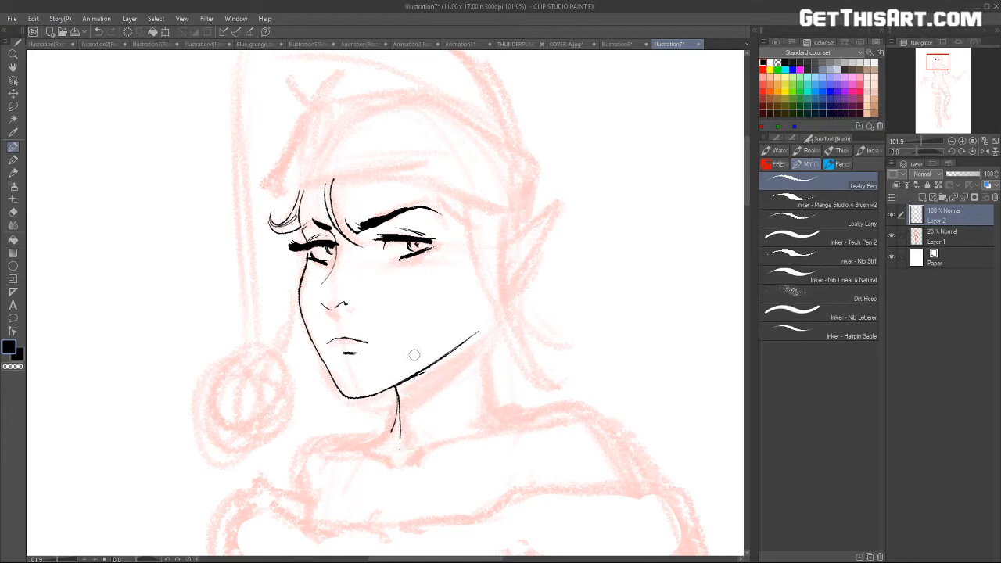
Step: Ink the hat's folded brim across the forehead and the long lock of hair falling in front of the ear
{"action": "mouse_move", "coordinate": [302, 111]}
{"action": "left_mouse_down"}
{"action": "mouse_move", "coordinate": [264, 186]}
{"action": "mouse_move", "coordinate": [405, 173]}
{"action": "left_mouse_up"}
{"action": "mouse_move", "coordinate": [271, 192]}
{"action": "left_mouse_down"}
{"action": "mouse_move", "coordinate": [403, 172]}
{"action": "mouse_move", "coordinate": [519, 211]}
{"action": "left_mouse_up"}
{"action": "left_click_drag", "start_coordinate": [415, 178], "coordinate": [498, 207]}
{"action": "left_click_drag", "start_coordinate": [526, 152], "coordinate": [521, 215]}
{"action": "mouse_move", "coordinate": [530, 180]}
{"action": "left_mouse_down"}
{"action": "mouse_move", "coordinate": [505, 279]}
{"action": "mouse_move", "coordinate": [552, 371]}
{"action": "left_mouse_up"}
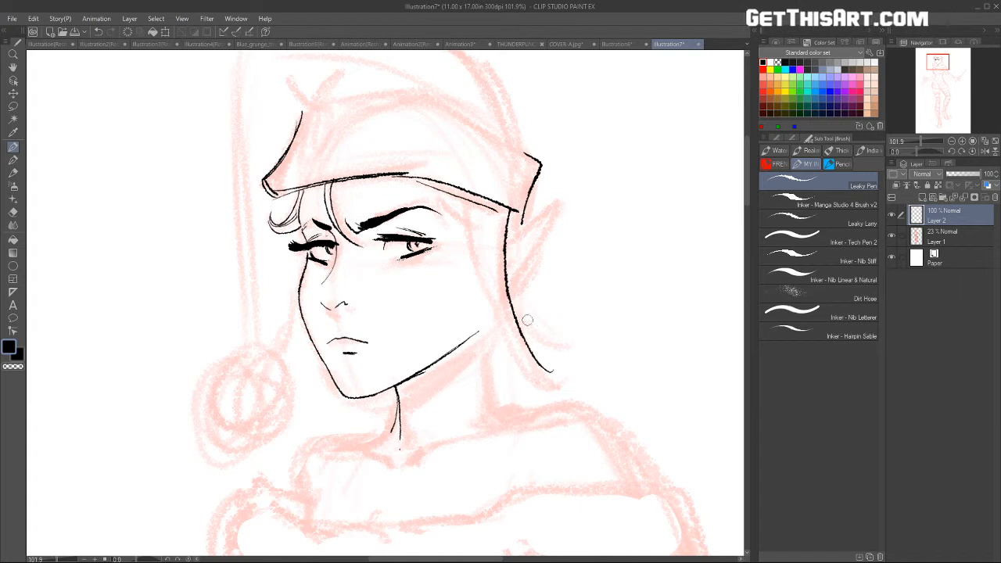
{"action": "mouse_move", "coordinate": [458, 196]}
{"action": "left_mouse_down"}
{"action": "mouse_move", "coordinate": [510, 344]}
{"action": "mouse_move", "coordinate": [487, 307]}
{"action": "mouse_move", "coordinate": [553, 377]}
{"action": "left_mouse_up"}
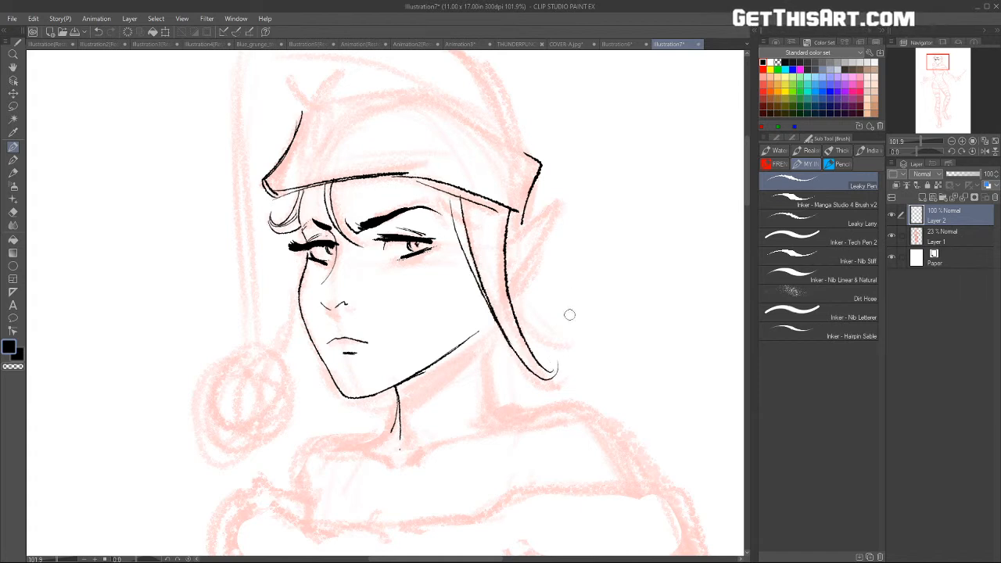
Step: Fill the shadow under the jaw with black strokes and add shading beneath the near eye and on the nose
{"action": "left_click_drag", "start_coordinate": [477, 333], "coordinate": [397, 398]}
{"action": "mouse_move", "coordinate": [453, 349]}
{"action": "left_mouse_down"}
{"action": "mouse_move", "coordinate": [396, 390]}
{"action": "mouse_move", "coordinate": [479, 327]}
{"action": "left_mouse_up"}
{"action": "left_click_drag", "start_coordinate": [457, 247], "coordinate": [406, 267]}
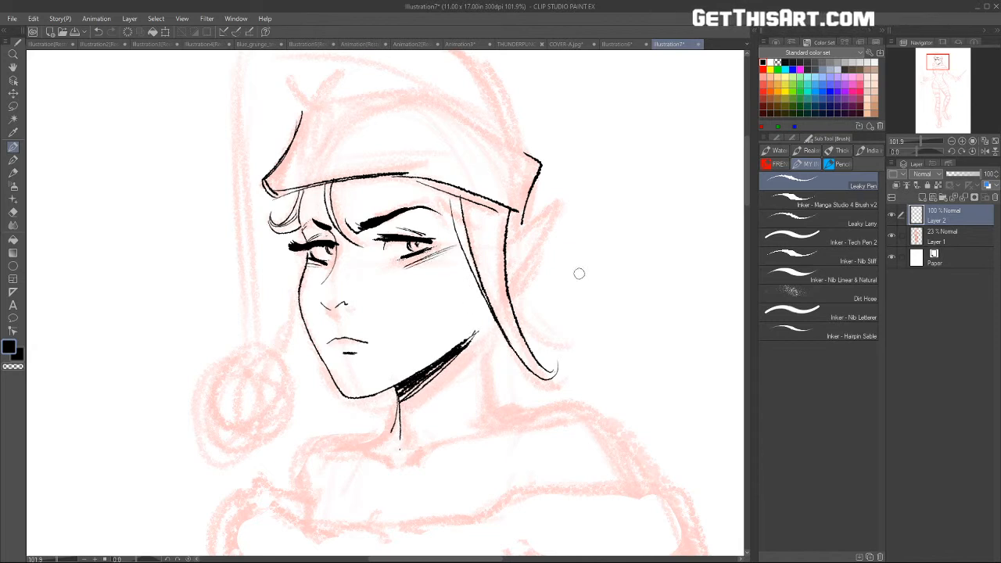
{"action": "left_click_drag", "start_coordinate": [317, 300], "coordinate": [325, 318]}
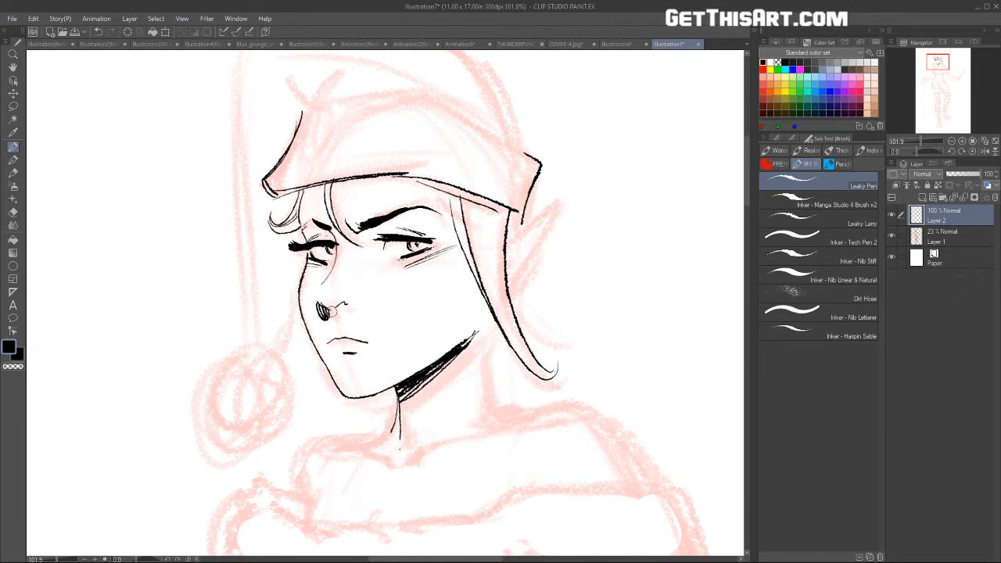
Step: Ink the pointed ear and the hat's upper brim, creases, crown and long hanging tail, plus hair strands under the brim
{"action": "mouse_move", "coordinate": [513, 218]}
{"action": "left_mouse_down"}
{"action": "mouse_move", "coordinate": [561, 193]}
{"action": "mouse_move", "coordinate": [529, 278]}
{"action": "mouse_move", "coordinate": [511, 257]}
{"action": "mouse_move", "coordinate": [540, 221]}
{"action": "mouse_move", "coordinate": [521, 267]}
{"action": "left_mouse_up"}
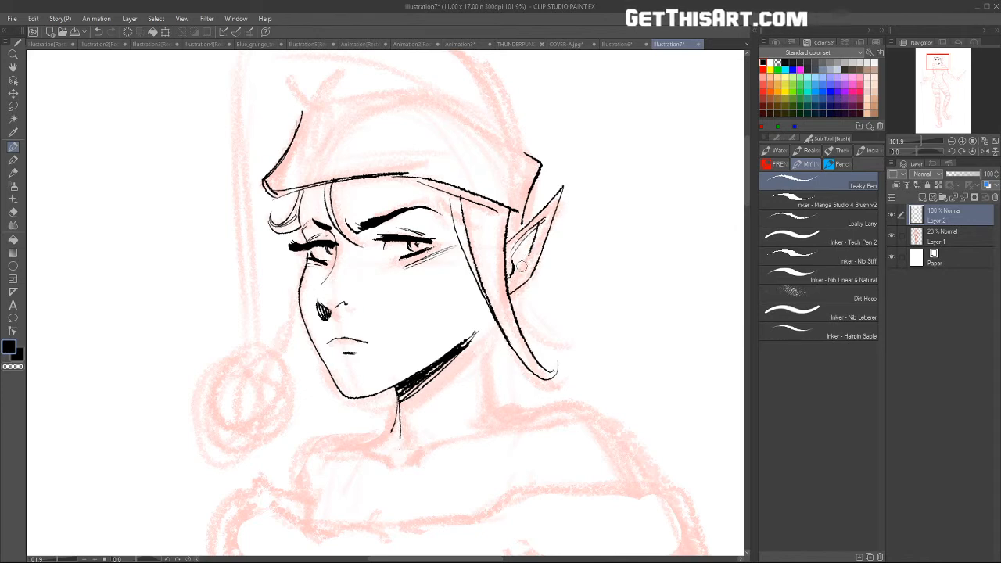
{"action": "left_click_drag", "start_coordinate": [598, 172], "coordinate": [543, 279]}
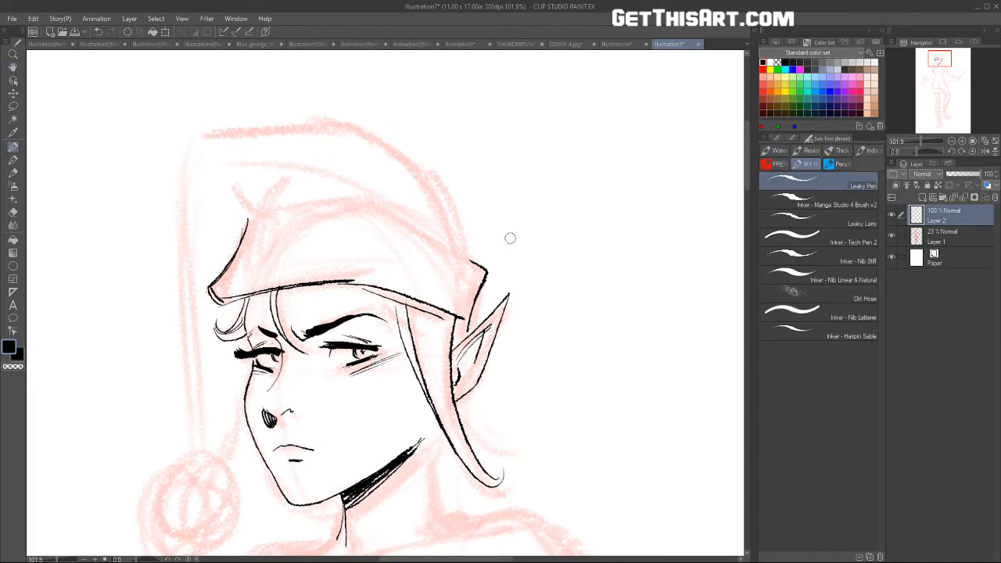
{"action": "mouse_move", "coordinate": [475, 263]}
{"action": "left_mouse_down"}
{"action": "mouse_move", "coordinate": [376, 198]}
{"action": "mouse_move", "coordinate": [390, 205]}
{"action": "mouse_move", "coordinate": [255, 214]}
{"action": "mouse_move", "coordinate": [228, 167]}
{"action": "left_mouse_up"}
{"action": "left_click_drag", "start_coordinate": [249, 220], "coordinate": [205, 195]}
{"action": "left_click_drag", "start_coordinate": [260, 211], "coordinate": [293, 164]}
{"action": "mouse_move", "coordinate": [469, 253]}
{"action": "left_mouse_down"}
{"action": "mouse_move", "coordinate": [290, 131]}
{"action": "mouse_move", "coordinate": [191, 143]}
{"action": "mouse_move", "coordinate": [186, 239]}
{"action": "mouse_move", "coordinate": [202, 435]}
{"action": "left_mouse_up"}
{"action": "mouse_move", "coordinate": [610, 336]}
{"action": "left_mouse_down"}
{"action": "mouse_move", "coordinate": [590, 335]}
{"action": "mouse_move", "coordinate": [558, 304]}
{"action": "left_mouse_up"}
{"action": "left_click_drag", "start_coordinate": [371, 235], "coordinate": [399, 248]}
{"action": "mouse_move", "coordinate": [277, 355]}
{"action": "left_mouse_down"}
{"action": "mouse_move", "coordinate": [263, 377]}
{"action": "mouse_move", "coordinate": [244, 387]}
{"action": "mouse_move", "coordinate": [298, 417]}
{"action": "mouse_move", "coordinate": [307, 368]}
{"action": "left_mouse_up"}
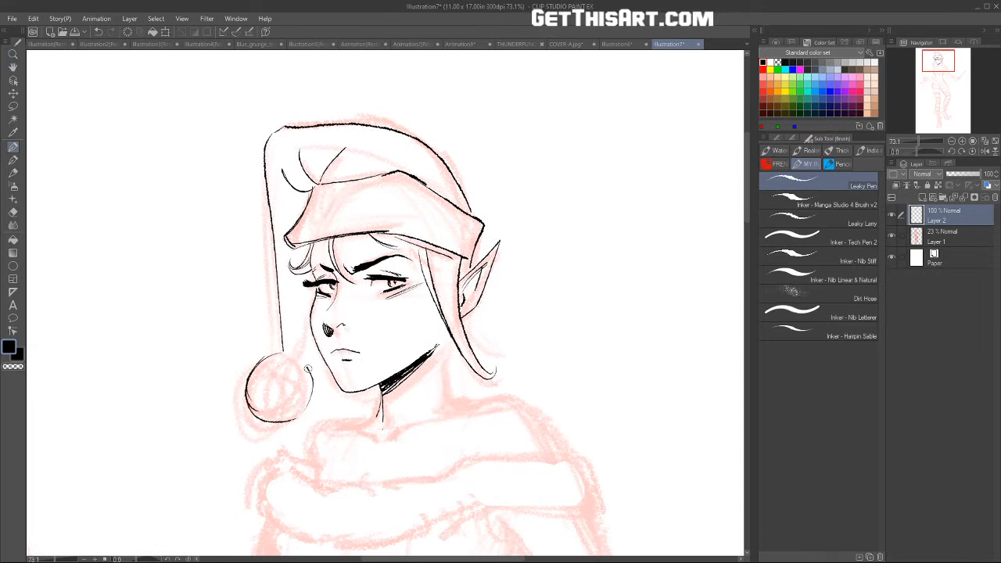
{"action": "key", "text": "ctrl+z"}
{"action": "key", "text": "ctrl+z"}
{"action": "key", "text": "ctrl+z"}
{"action": "key", "text": "ctrl+z"}
Step: Ink the hat's pom-pom as a ring of spiky fur tufts and draw the inner edge of the hanging tail
{"action": "left_click_drag", "start_coordinate": [280, 351], "coordinate": [251, 371]}
{"action": "mouse_move", "coordinate": [266, 362]}
{"action": "left_mouse_down"}
{"action": "mouse_move", "coordinate": [246, 383]}
{"action": "mouse_move", "coordinate": [252, 417]}
{"action": "mouse_move", "coordinate": [272, 437]}
{"action": "mouse_move", "coordinate": [275, 424]}
{"action": "mouse_move", "coordinate": [284, 435]}
{"action": "mouse_move", "coordinate": [302, 412]}
{"action": "left_mouse_up"}
{"action": "mouse_move", "coordinate": [298, 353]}
{"action": "left_mouse_down"}
{"action": "mouse_move", "coordinate": [319, 403]}
{"action": "mouse_move", "coordinate": [310, 384]}
{"action": "mouse_move", "coordinate": [315, 411]}
{"action": "left_mouse_up"}
{"action": "mouse_move", "coordinate": [263, 387]}
{"action": "left_mouse_down"}
{"action": "mouse_move", "coordinate": [254, 403]}
{"action": "mouse_move", "coordinate": [269, 422]}
{"action": "left_mouse_up"}
{"action": "left_click_drag", "start_coordinate": [280, 417], "coordinate": [292, 426]}
{"action": "mouse_move", "coordinate": [303, 356]}
{"action": "left_mouse_down"}
{"action": "mouse_move", "coordinate": [318, 367]}
{"action": "mouse_move", "coordinate": [295, 349]}
{"action": "mouse_move", "coordinate": [307, 287]}
{"action": "left_mouse_up"}
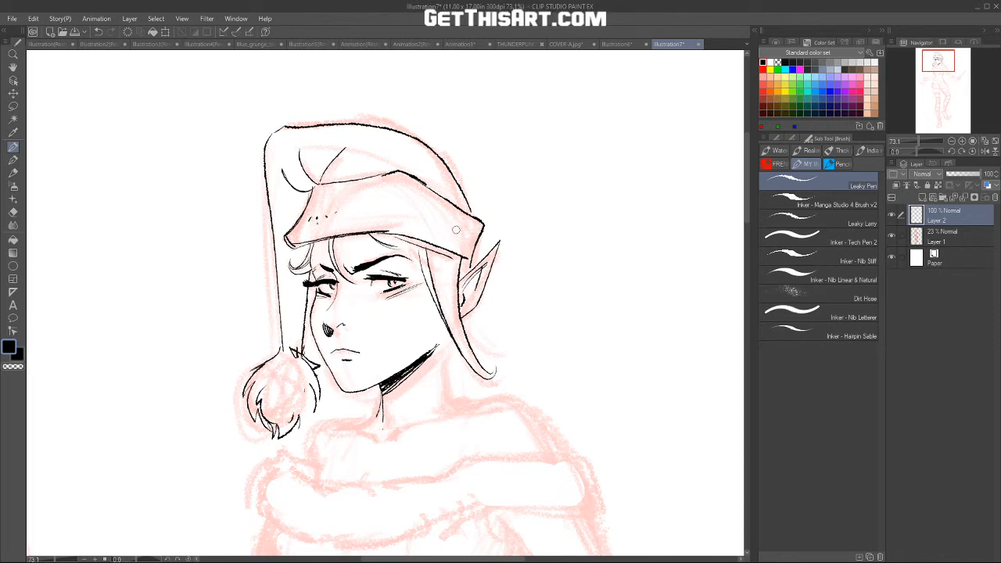
Step: Ink the collarbones, shoulders and back of the neck, and start the upper edge of the off-shoulder fur collar
{"action": "scroll", "coordinate": [541, 313], "scroll_direction": "down", "scroll_amount": 3}
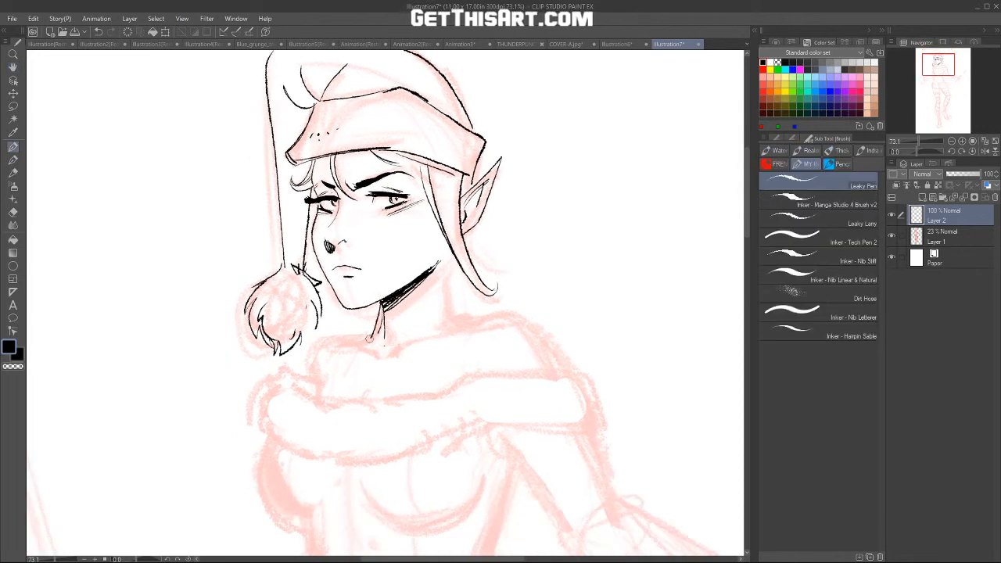
{"action": "mouse_move", "coordinate": [332, 343]}
{"action": "left_mouse_down"}
{"action": "mouse_move", "coordinate": [376, 355]}
{"action": "mouse_move", "coordinate": [497, 319]}
{"action": "left_mouse_up"}
{"action": "mouse_move", "coordinate": [448, 263]}
{"action": "left_mouse_down"}
{"action": "mouse_move", "coordinate": [463, 326]}
{"action": "mouse_move", "coordinate": [477, 323]}
{"action": "left_mouse_up"}
{"action": "mouse_move", "coordinate": [371, 341]}
{"action": "left_mouse_down"}
{"action": "mouse_move", "coordinate": [330, 341]}
{"action": "mouse_move", "coordinate": [305, 371]}
{"action": "mouse_move", "coordinate": [308, 387]}
{"action": "mouse_move", "coordinate": [246, 407]}
{"action": "mouse_move", "coordinate": [261, 394]}
{"action": "mouse_move", "coordinate": [250, 425]}
{"action": "left_mouse_up"}
{"action": "mouse_move", "coordinate": [273, 381]}
{"action": "left_mouse_down"}
{"action": "mouse_move", "coordinate": [329, 405]}
{"action": "mouse_move", "coordinate": [427, 397]}
{"action": "left_mouse_up"}
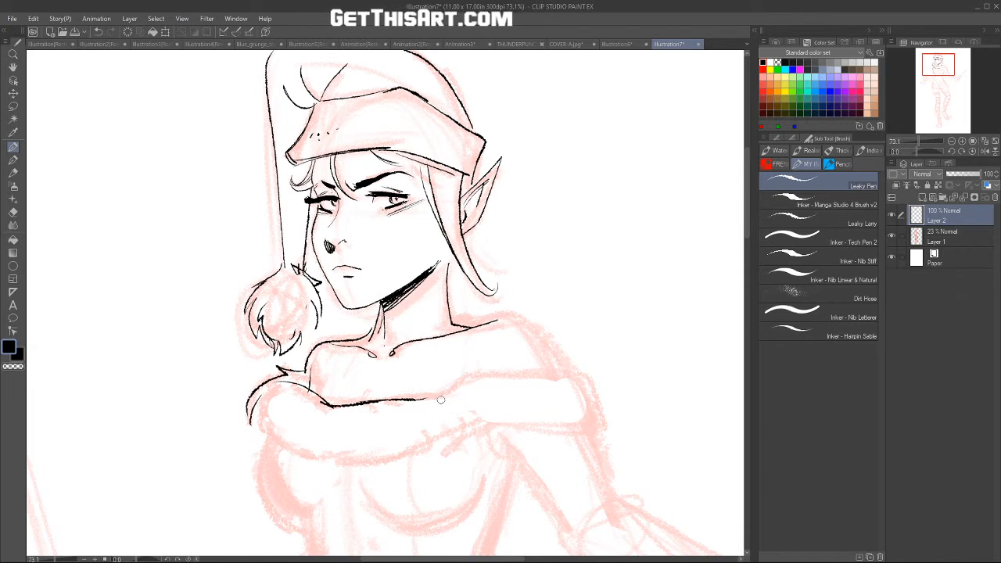
Step: Complete the off-shoulder collar with its folds, lower edge and near sleeve cuff, and ink the far side of the bust
{"action": "mouse_move", "coordinate": [408, 400]}
{"action": "left_mouse_down"}
{"action": "mouse_move", "coordinate": [460, 380]}
{"action": "mouse_move", "coordinate": [577, 371]}
{"action": "mouse_move", "coordinate": [607, 422]}
{"action": "mouse_move", "coordinate": [605, 433]}
{"action": "mouse_move", "coordinate": [471, 416]}
{"action": "left_mouse_up"}
{"action": "left_click_drag", "start_coordinate": [459, 405], "coordinate": [481, 425]}
{"action": "mouse_move", "coordinate": [437, 416]}
{"action": "left_mouse_down"}
{"action": "mouse_move", "coordinate": [477, 434]}
{"action": "mouse_move", "coordinate": [476, 423]}
{"action": "mouse_move", "coordinate": [369, 458]}
{"action": "mouse_move", "coordinate": [345, 453]}
{"action": "mouse_move", "coordinate": [383, 438]}
{"action": "mouse_move", "coordinate": [304, 455]}
{"action": "mouse_move", "coordinate": [256, 427]}
{"action": "mouse_move", "coordinate": [303, 528]}
{"action": "left_mouse_up"}
{"action": "left_click_drag", "start_coordinate": [267, 491], "coordinate": [302, 527]}
{"action": "left_click_drag", "start_coordinate": [533, 459], "coordinate": [526, 482]}
{"action": "left_click_drag", "start_coordinate": [527, 482], "coordinate": [391, 365]}
Step: Ink the near shoulder contour down to the collar and both edges of the near upper arm
{"action": "key", "text": "e"}
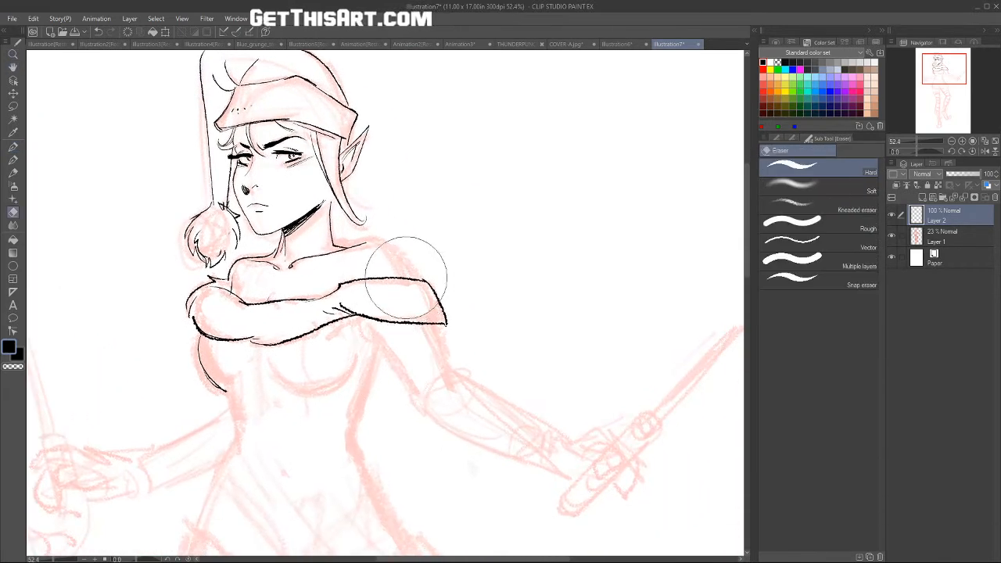
{"action": "key", "text": "b"}
{"action": "mouse_move", "coordinate": [410, 276]}
{"action": "left_mouse_down"}
{"action": "mouse_move", "coordinate": [358, 236]}
{"action": "mouse_move", "coordinate": [420, 279]}
{"action": "left_mouse_up"}
{"action": "key", "text": "ctrl+z"}
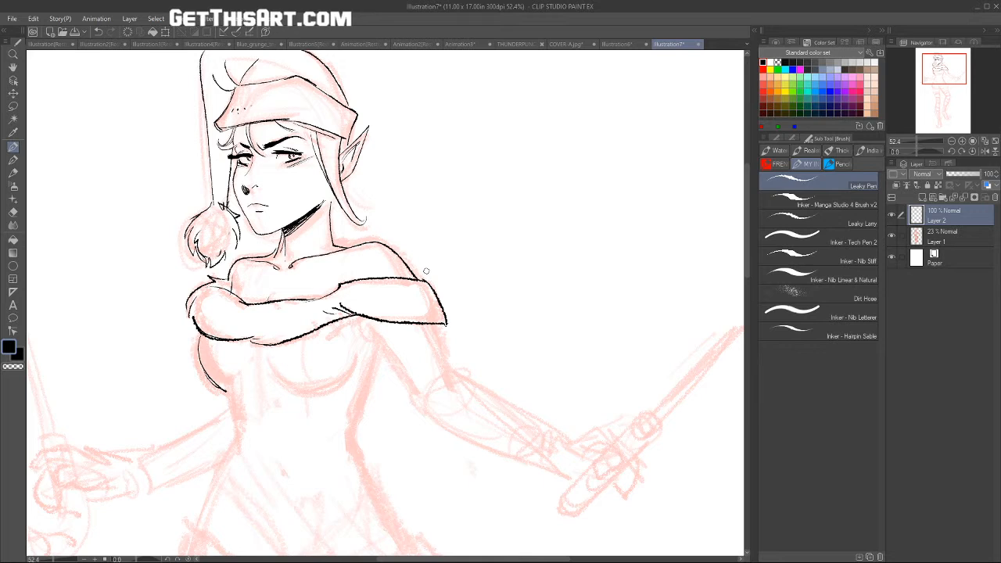
{"action": "left_click_drag", "start_coordinate": [362, 316], "coordinate": [414, 387]}
{"action": "left_click_drag", "start_coordinate": [424, 322], "coordinate": [443, 363]}
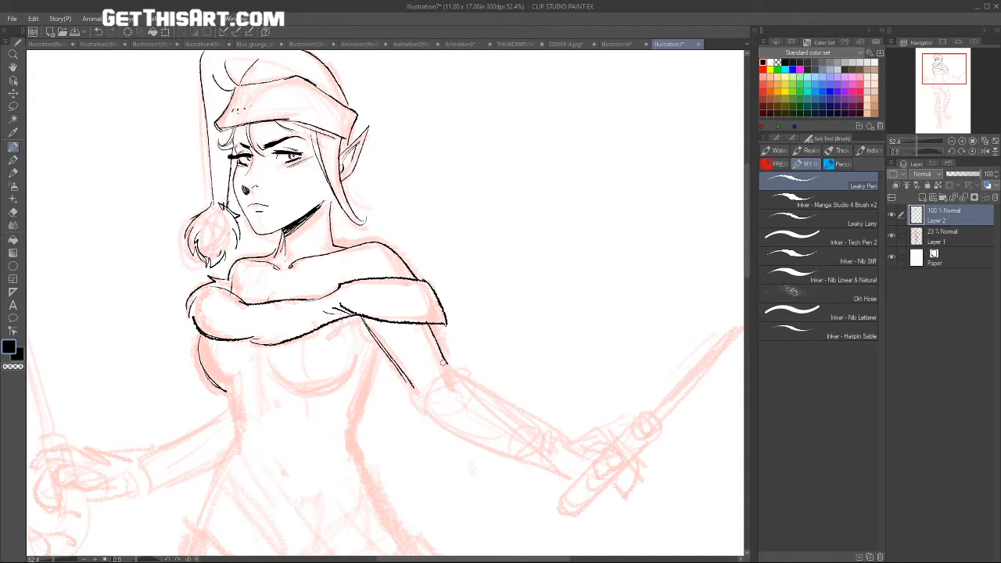
Step: Ink the bust lines, both sides of the torso and waist, and the outer contours of the hips
{"action": "left_click_drag", "start_coordinate": [376, 360], "coordinate": [352, 416]}
{"action": "mouse_move", "coordinate": [272, 364]}
{"action": "left_mouse_down"}
{"action": "mouse_move", "coordinate": [341, 369]}
{"action": "mouse_move", "coordinate": [313, 388]}
{"action": "left_mouse_up"}
{"action": "mouse_move", "coordinate": [207, 338]}
{"action": "left_mouse_down"}
{"action": "mouse_move", "coordinate": [228, 387]}
{"action": "mouse_move", "coordinate": [258, 362]}
{"action": "left_mouse_up"}
{"action": "left_click_drag", "start_coordinate": [522, 384], "coordinate": [632, 275]}
{"action": "left_click_drag", "start_coordinate": [335, 276], "coordinate": [369, 378]}
{"action": "left_click_drag", "start_coordinate": [344, 334], "coordinate": [315, 417]}
{"action": "left_click_drag", "start_coordinate": [465, 306], "coordinate": [513, 424]}
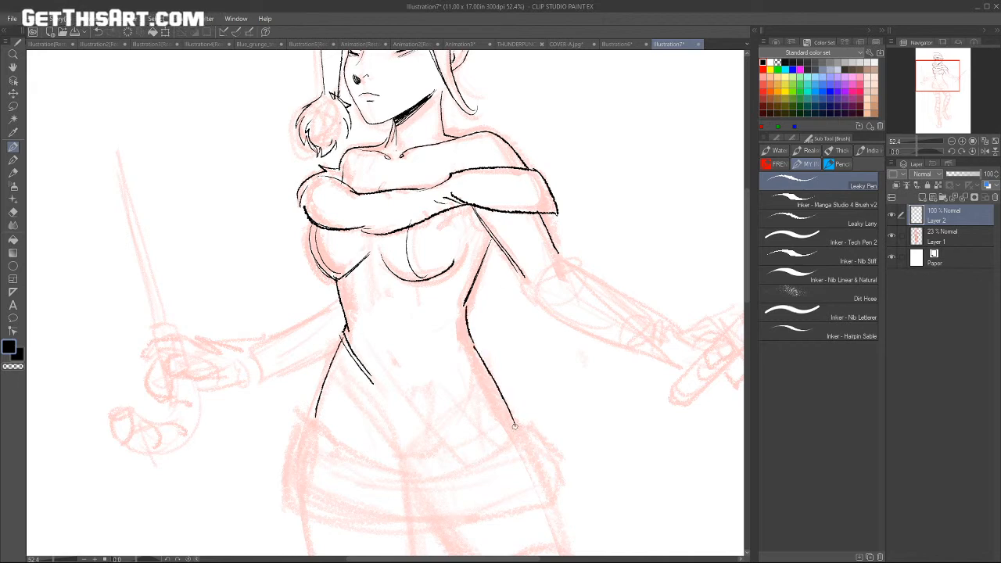
Step: Ink the pointed hem of the top and its folds across the hips
{"action": "mouse_move", "coordinate": [474, 380]}
{"action": "left_mouse_down"}
{"action": "mouse_move", "coordinate": [440, 423]}
{"action": "mouse_move", "coordinate": [338, 407]}
{"action": "mouse_move", "coordinate": [458, 367]}
{"action": "left_mouse_up"}
{"action": "left_click_drag", "start_coordinate": [504, 415], "coordinate": [437, 457]}
{"action": "left_click_drag", "start_coordinate": [611, 286], "coordinate": [576, 290]}
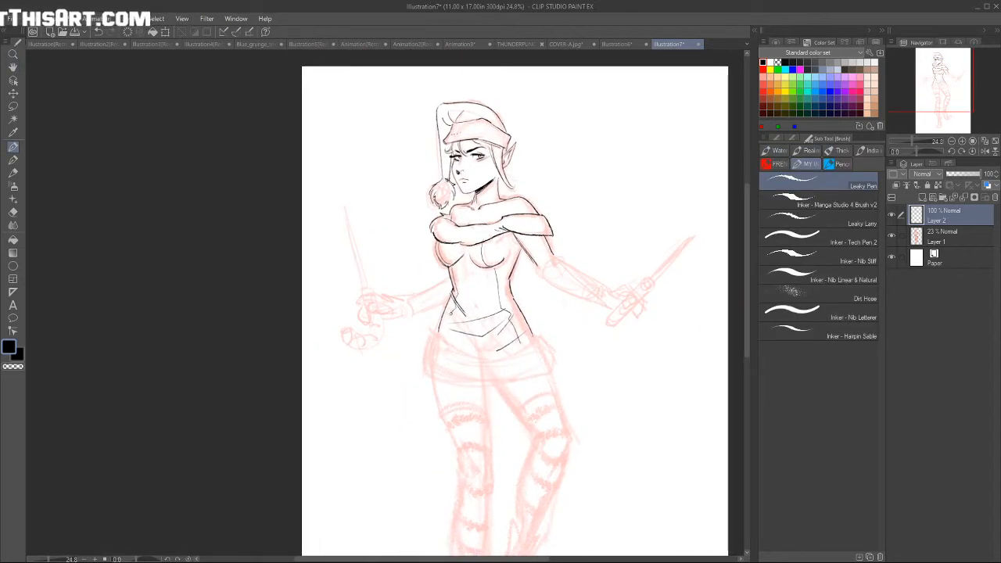
Step: Ink the wide flared trim around the bottom of the skirt and the edges of the far arm above the glove
{"action": "left_click_drag", "start_coordinate": [426, 333], "coordinate": [419, 371]}
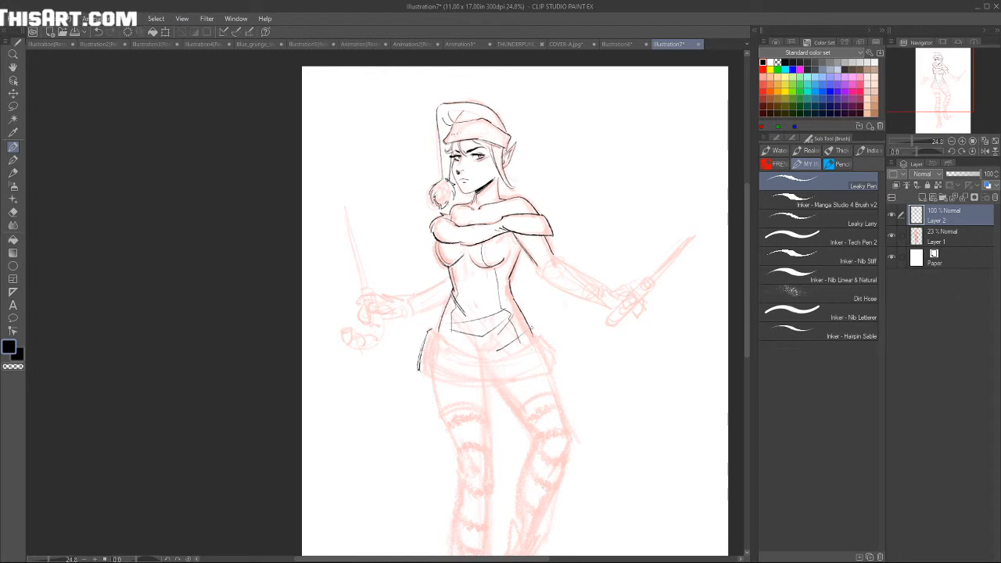
{"action": "left_click_drag", "start_coordinate": [531, 341], "coordinate": [488, 362]}
{"action": "left_click_drag", "start_coordinate": [428, 331], "coordinate": [485, 359]}
{"action": "mouse_move", "coordinate": [550, 369]}
{"action": "left_mouse_down"}
{"action": "mouse_move", "coordinate": [426, 366]}
{"action": "mouse_move", "coordinate": [535, 365]}
{"action": "left_mouse_up"}
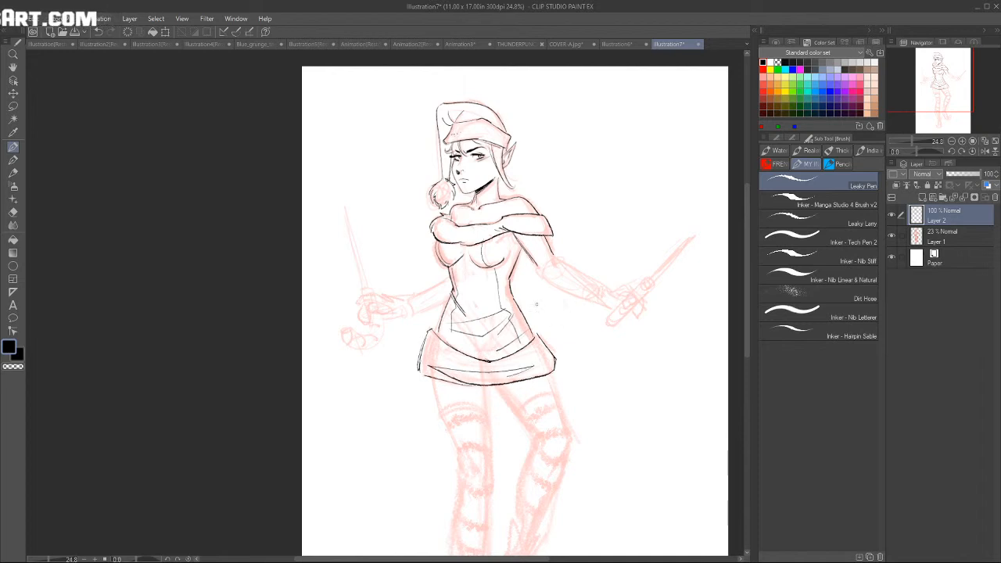
{"action": "left_click_drag", "start_coordinate": [451, 275], "coordinate": [412, 295]}
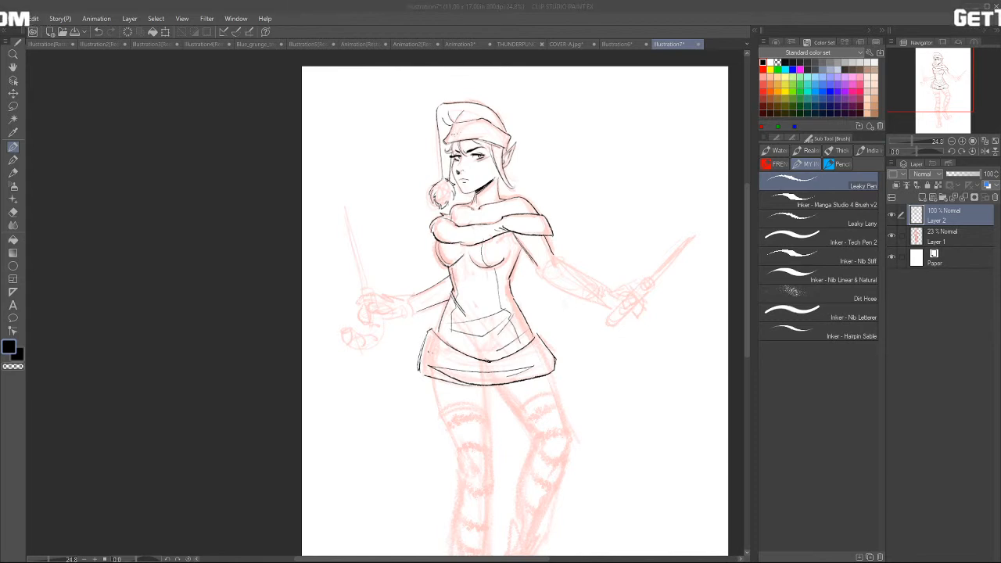
Step: Add more curved strands of hair across the forehead beneath the hat brim
{"action": "left_click", "coordinate": [747, 261]}
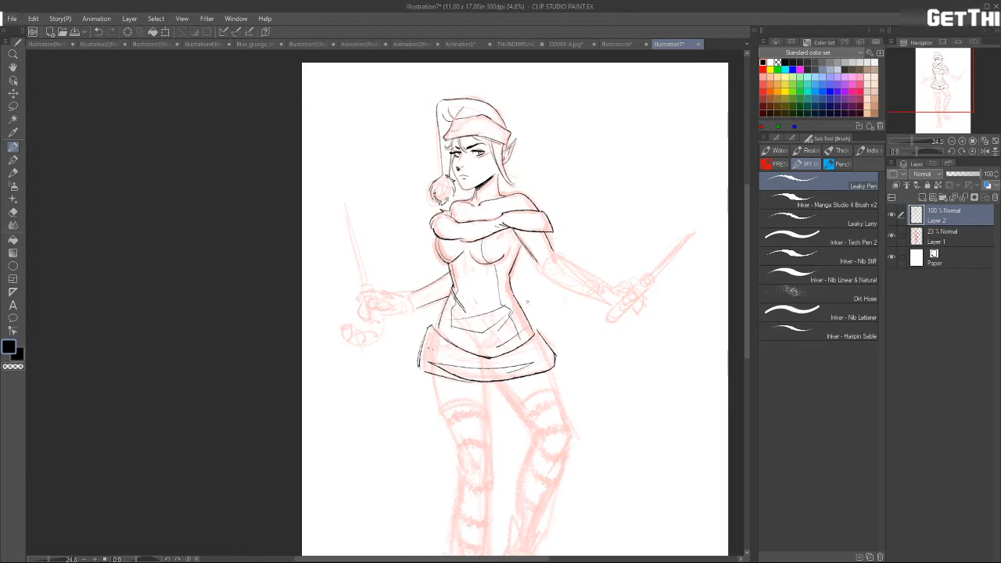
{"action": "key", "text": "ctrl+space"}
{"action": "mouse_move", "coordinate": [464, 179]}
{"action": "left_mouse_down"}
{"action": "mouse_move", "coordinate": [504, 152]}
{"action": "mouse_move", "coordinate": [428, 202]}
{"action": "left_mouse_up"}
{"action": "key", "text": "space"}
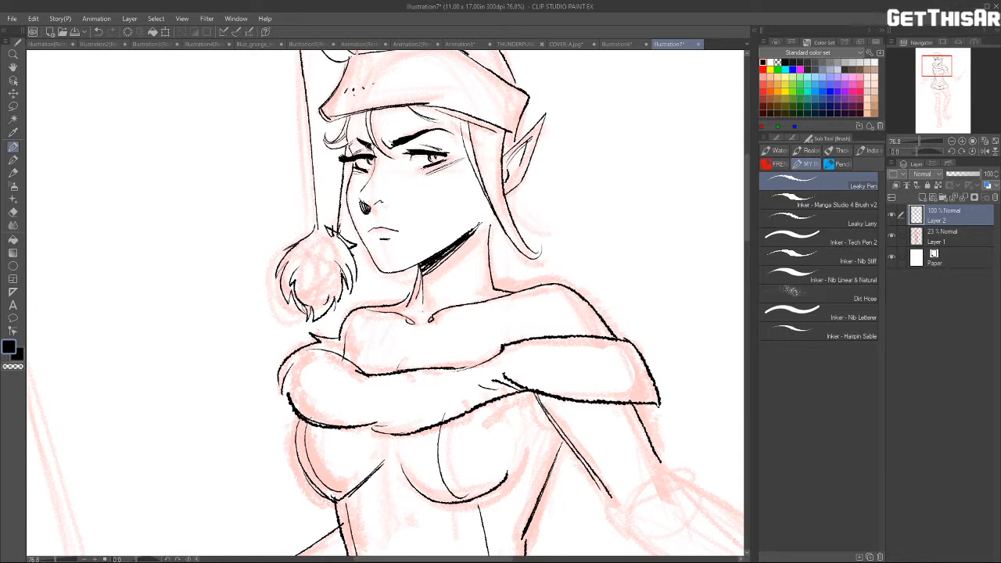
{"action": "left_click_drag", "start_coordinate": [364, 111], "coordinate": [366, 138]}
{"action": "mouse_move", "coordinate": [361, 119]}
{"action": "left_mouse_down"}
{"action": "mouse_move", "coordinate": [366, 138]}
{"action": "mouse_move", "coordinate": [434, 127]}
{"action": "left_mouse_up"}
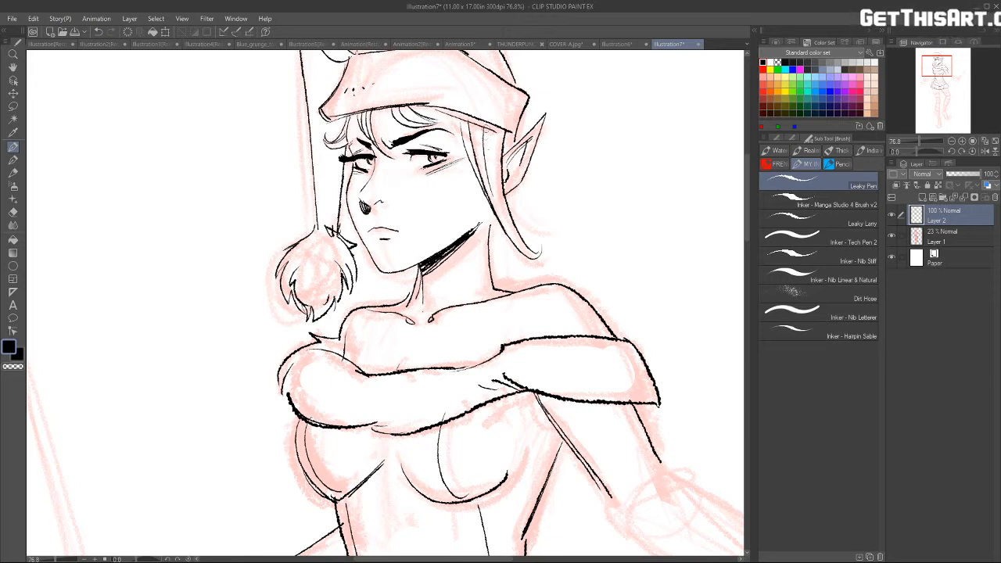
Step: Extend the jawline to the side lock, blacken its shadow, and refine the lines of the ear, near eye and mouth
{"action": "left_click_drag", "start_coordinate": [504, 159], "coordinate": [541, 115]}
{"action": "mouse_move", "coordinate": [491, 222]}
{"action": "left_mouse_down"}
{"action": "mouse_move", "coordinate": [488, 210]}
{"action": "mouse_move", "coordinate": [425, 272]}
{"action": "left_mouse_up"}
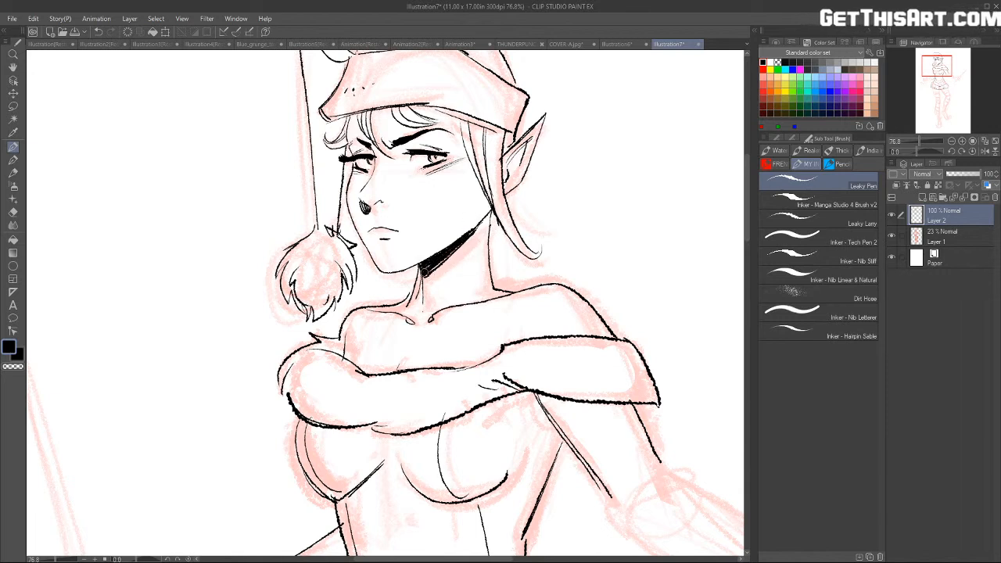
{"action": "left_click_drag", "start_coordinate": [432, 143], "coordinate": [447, 152]}
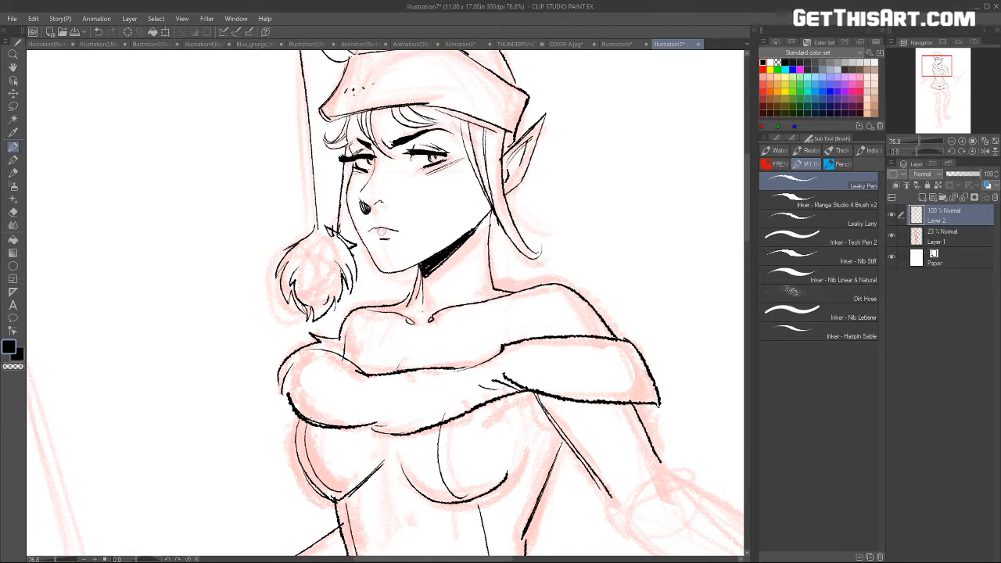
{"action": "left_click_drag", "start_coordinate": [368, 232], "coordinate": [397, 230]}
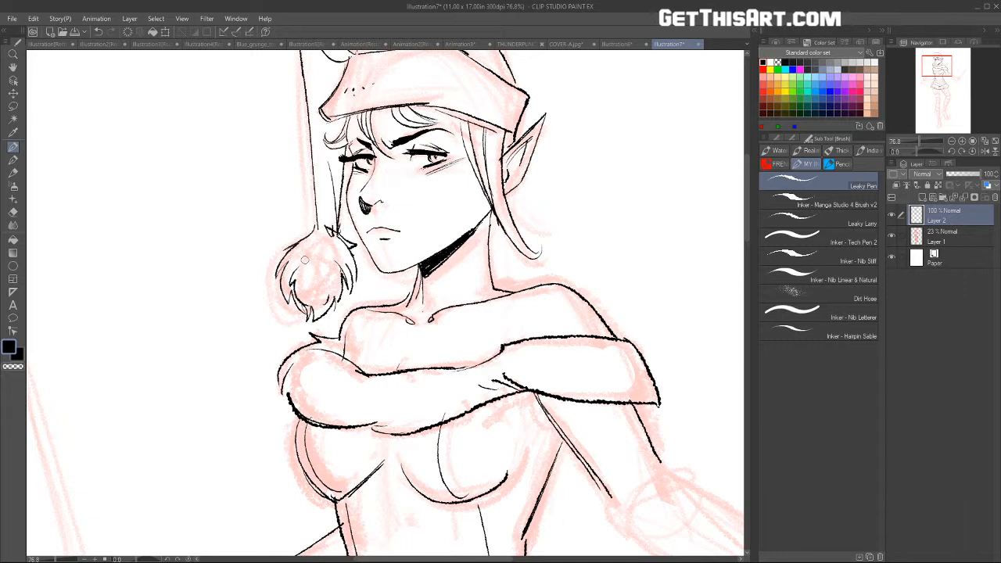
Step: Ink additional hair strands beside the ear, curling outward behind the neck
{"action": "mouse_move", "coordinate": [500, 134]}
{"action": "left_mouse_down"}
{"action": "mouse_move", "coordinate": [497, 220]}
{"action": "mouse_move", "coordinate": [512, 252]}
{"action": "left_mouse_up"}
{"action": "left_click_drag", "start_coordinate": [512, 215], "coordinate": [536, 211]}
{"action": "mouse_move", "coordinate": [539, 205]}
{"action": "left_mouse_down"}
{"action": "mouse_move", "coordinate": [519, 242]}
{"action": "mouse_move", "coordinate": [491, 244]}
{"action": "left_mouse_up"}
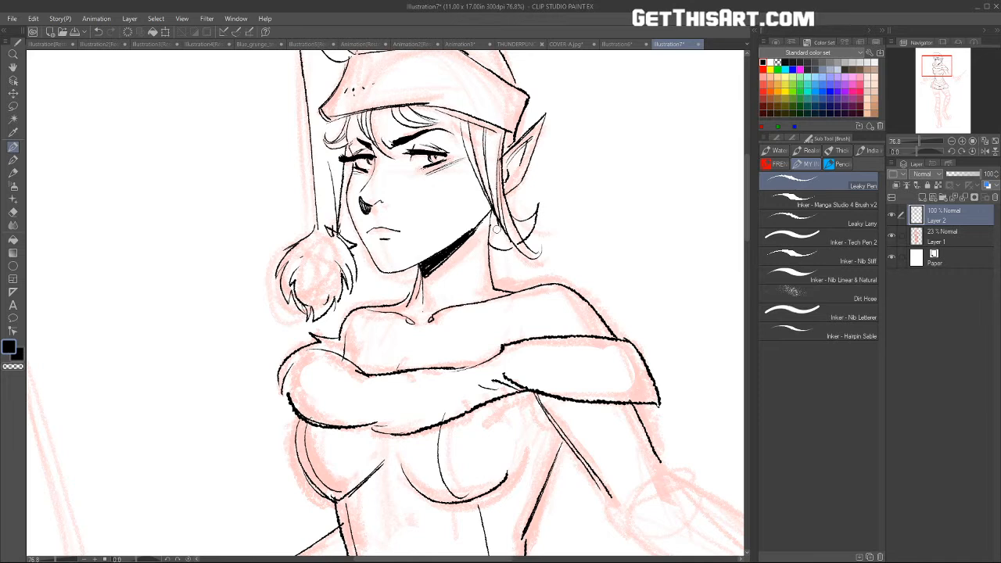
{"action": "left_click_drag", "start_coordinate": [375, 238], "coordinate": [379, 261]}
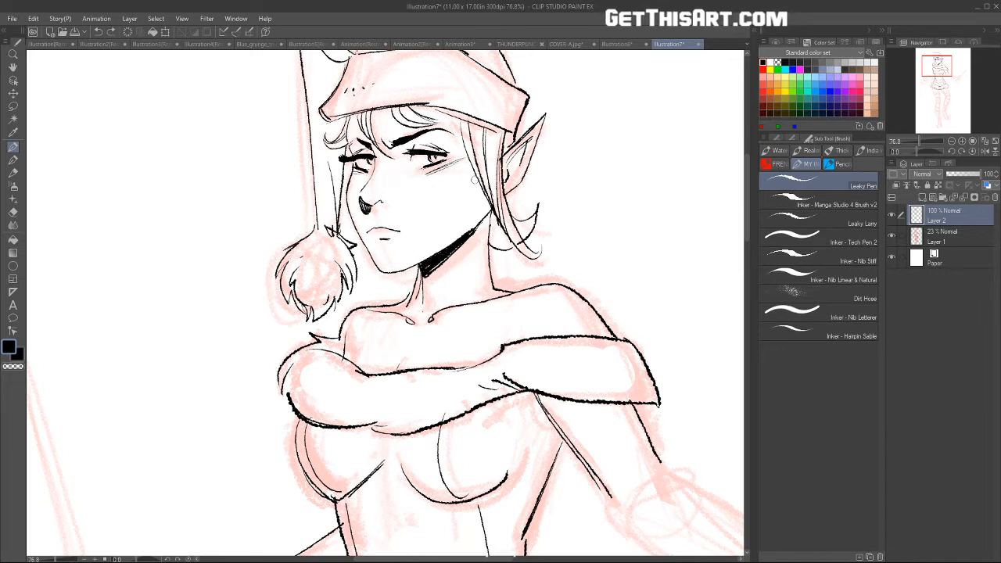
{"action": "left_click_drag", "start_coordinate": [384, 189], "coordinate": [380, 202]}
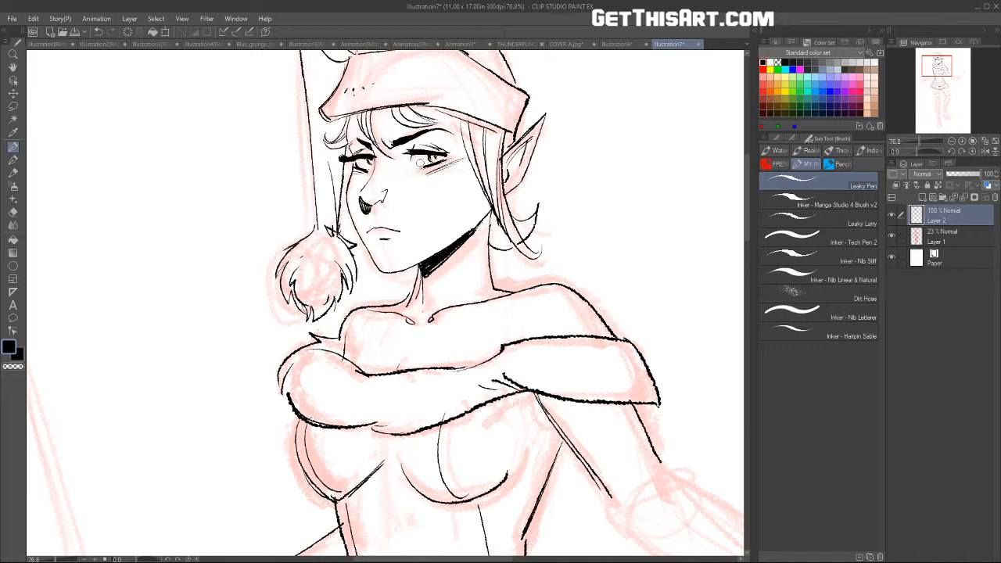
{"action": "key", "text": "ctrl+z"}
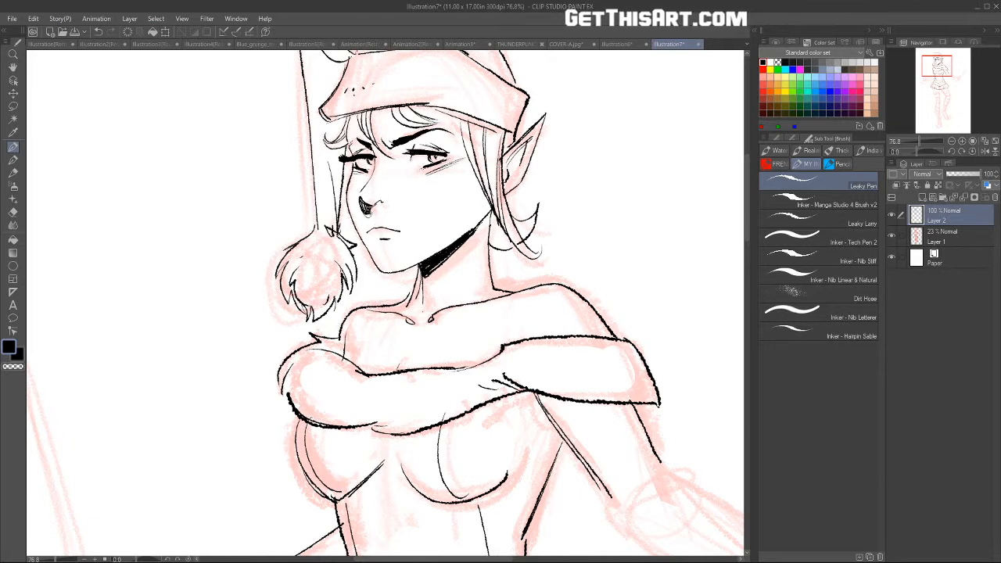
Step: Add a small hair curl at the far temple and short fold ticks on both ends of the fur collar
{"action": "left_click_drag", "start_coordinate": [343, 117], "coordinate": [329, 138]}
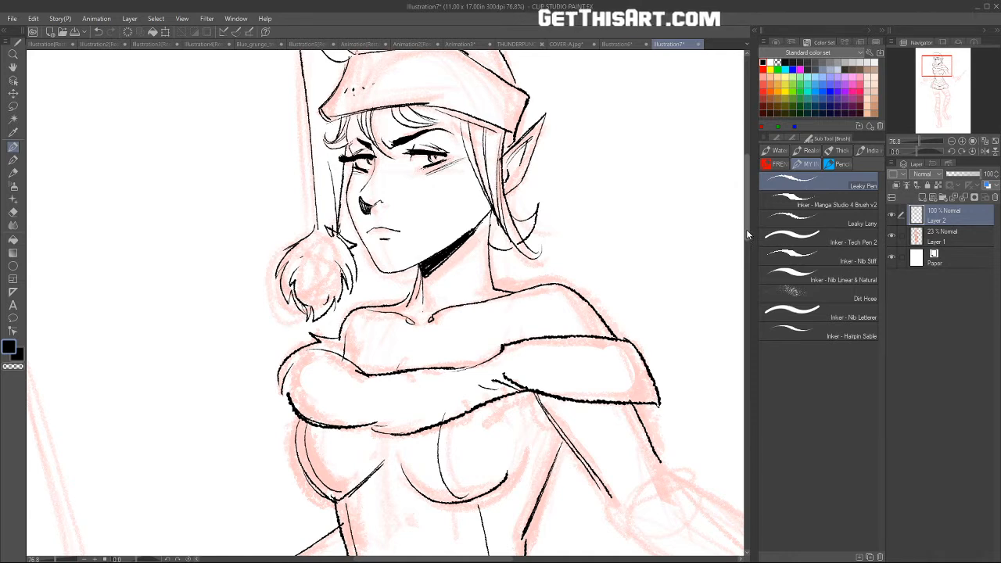
{"action": "scroll", "coordinate": [746, 230], "scroll_direction": "up", "scroll_amount": 2}
{"action": "left_click_drag", "start_coordinate": [545, 413], "coordinate": [570, 428]}
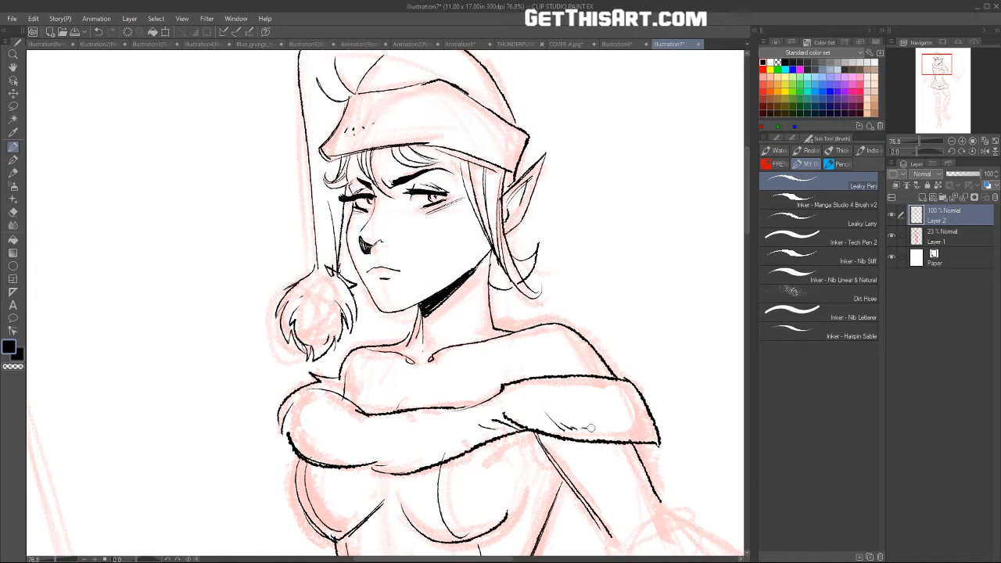
{"action": "mouse_move", "coordinate": [303, 419]}
{"action": "left_mouse_down"}
{"action": "mouse_move", "coordinate": [301, 437]}
{"action": "mouse_move", "coordinate": [313, 443]}
{"action": "left_mouse_up"}
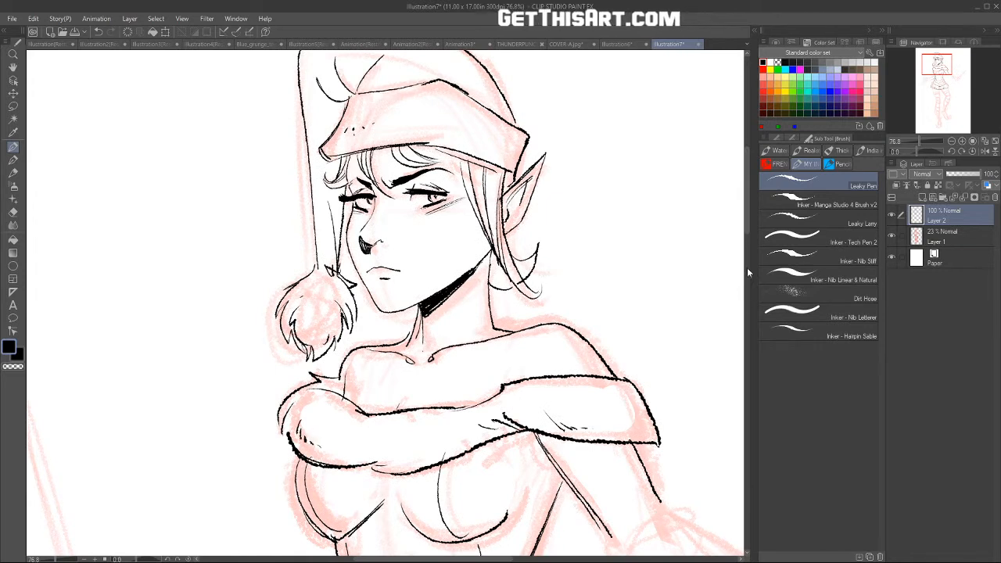
Step: Redraw the pom-pom's outline with curlier, rounded fur and reinforce the edge of the hat's hanging tail
{"action": "scroll", "coordinate": [747, 282], "scroll_direction": "up", "scroll_amount": 2}
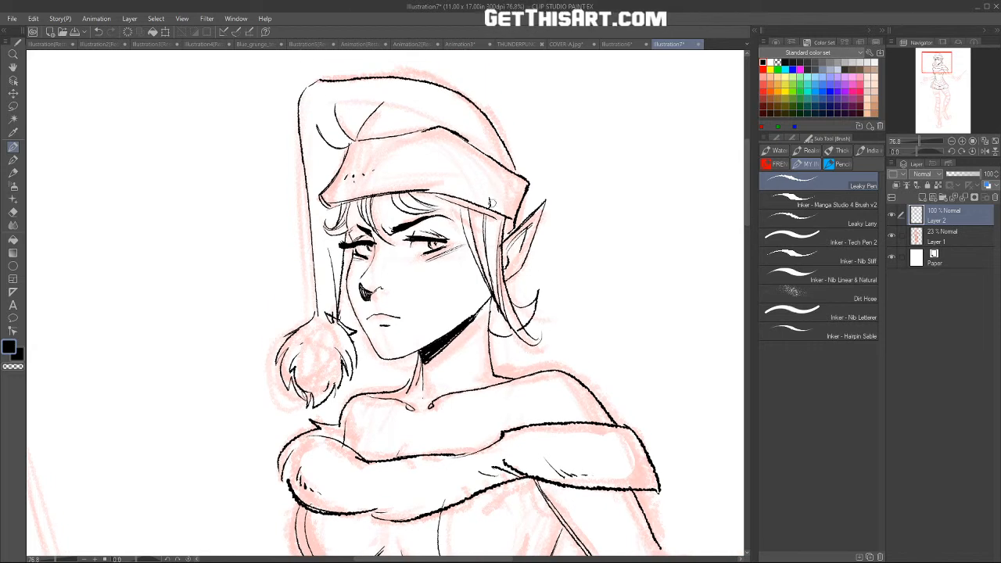
{"action": "mouse_move", "coordinate": [311, 253]}
{"action": "left_mouse_down"}
{"action": "mouse_move", "coordinate": [315, 315]}
{"action": "mouse_move", "coordinate": [290, 357]}
{"action": "mouse_move", "coordinate": [279, 339]}
{"action": "mouse_move", "coordinate": [276, 391]}
{"action": "mouse_move", "coordinate": [301, 405]}
{"action": "mouse_move", "coordinate": [328, 398]}
{"action": "mouse_move", "coordinate": [358, 368]}
{"action": "mouse_move", "coordinate": [318, 397]}
{"action": "left_mouse_up"}
{"action": "key", "text": "e"}
{"action": "key", "text": "p"}
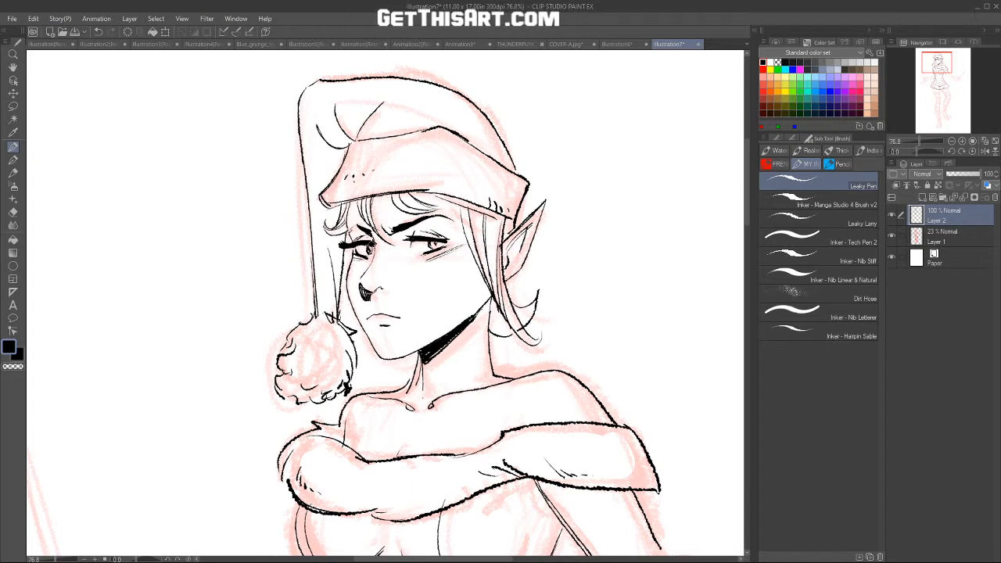
Step: Blacken the irises of both eyes and add short hatch ticks to the hat's fur brim and back edge
{"action": "left_click_drag", "start_coordinate": [427, 244], "coordinate": [439, 246]}
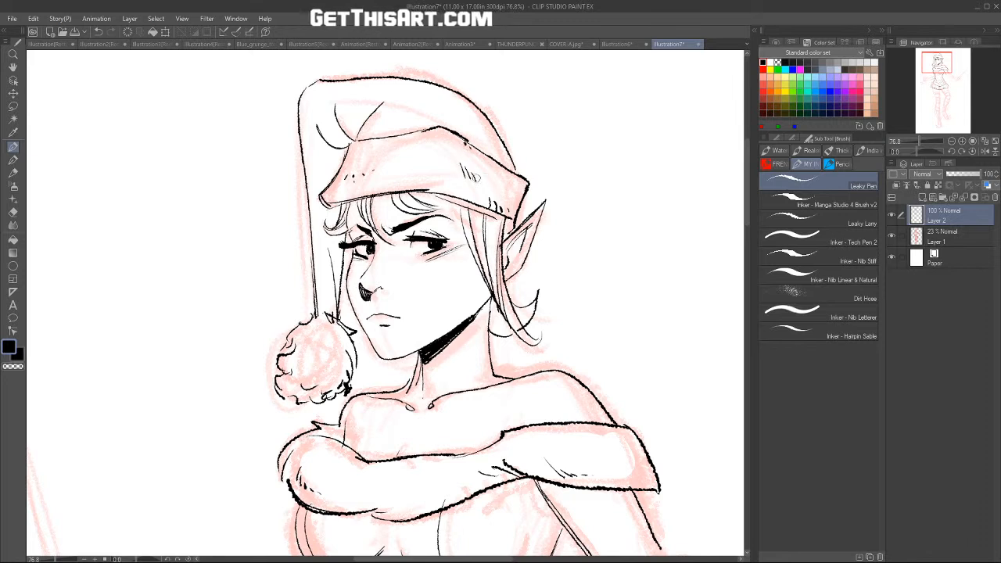
{"action": "left_click_drag", "start_coordinate": [491, 128], "coordinate": [495, 134]}
{"action": "left_click_drag", "start_coordinate": [496, 136], "coordinate": [499, 142]}
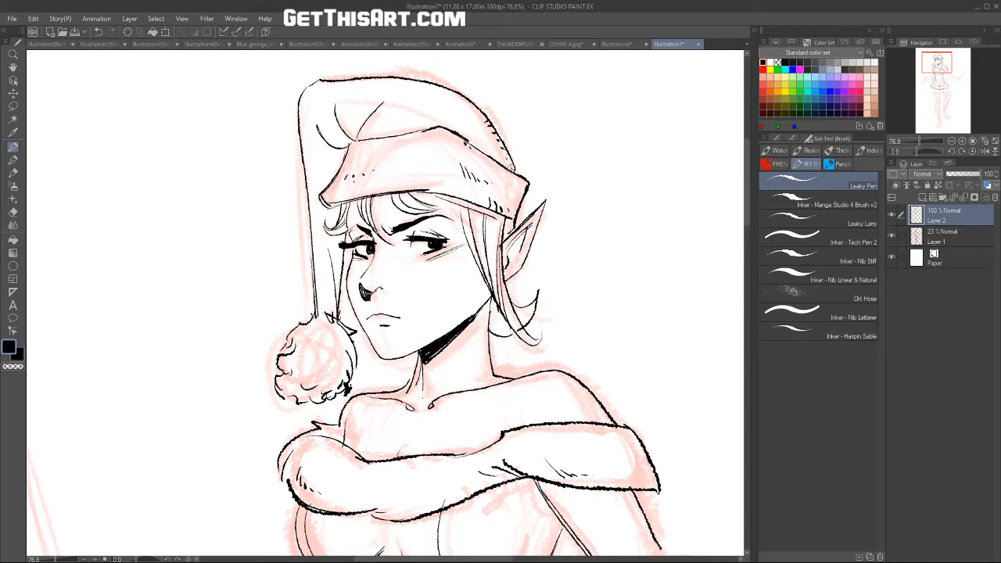
{"action": "mouse_move", "coordinate": [419, 357]}
{"action": "left_mouse_down"}
{"action": "mouse_move", "coordinate": [416, 400]}
{"action": "mouse_move", "coordinate": [383, 400]}
{"action": "mouse_move", "coordinate": [416, 381]}
{"action": "left_mouse_up"}
{"action": "key", "text": "ctrl+z"}
{"action": "key", "text": "ctrl+z"}
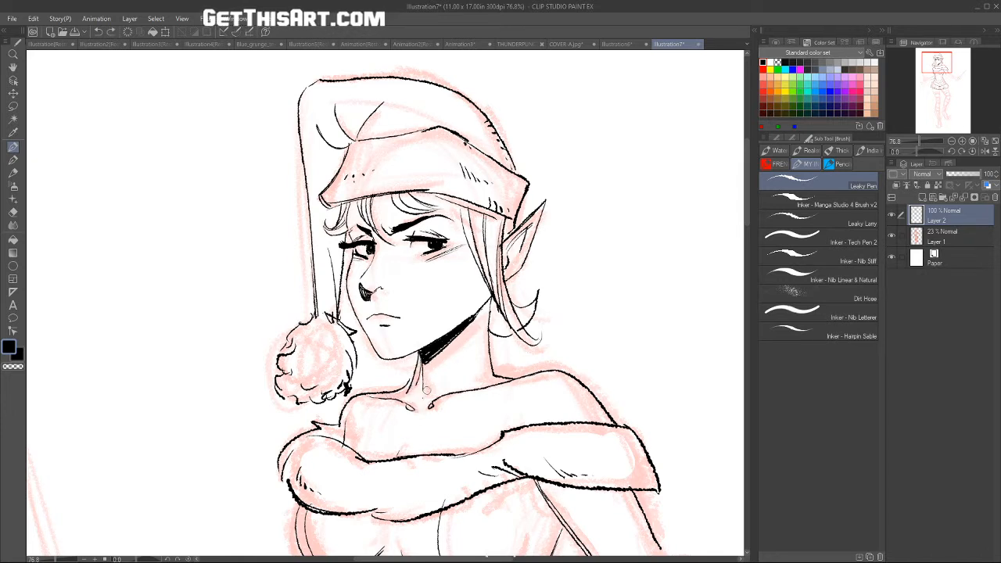
Step: Erase the black shadow under the jaw, then re-ink the jawline, its solid shadow and the front neck line
{"action": "key", "text": "e"}
{"action": "left_click_drag", "start_coordinate": [424, 359], "coordinate": [481, 307]}
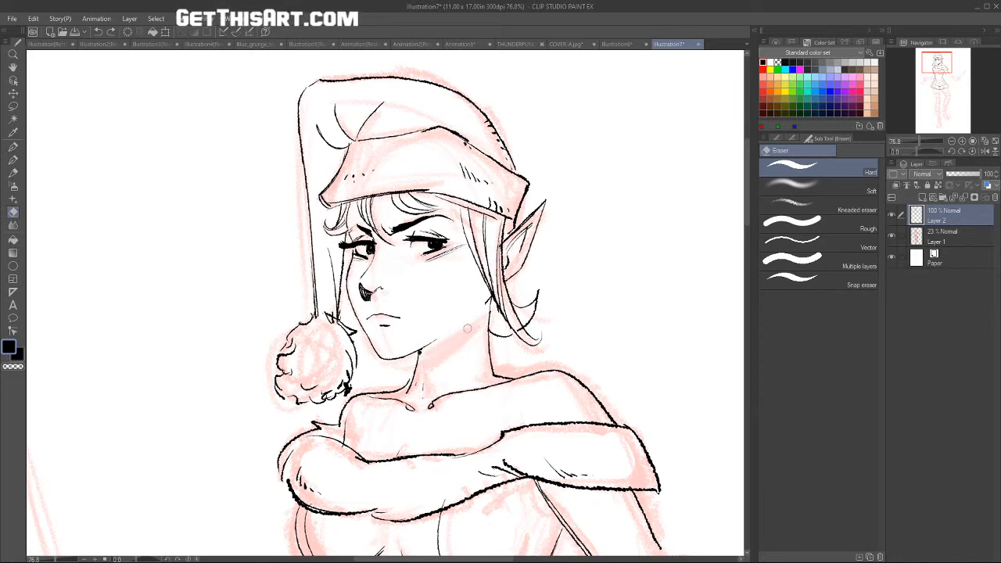
{"action": "key", "text": "p"}
{"action": "left_click_drag", "start_coordinate": [420, 349], "coordinate": [474, 308]}
{"action": "left_click_drag", "start_coordinate": [421, 353], "coordinate": [420, 393]}
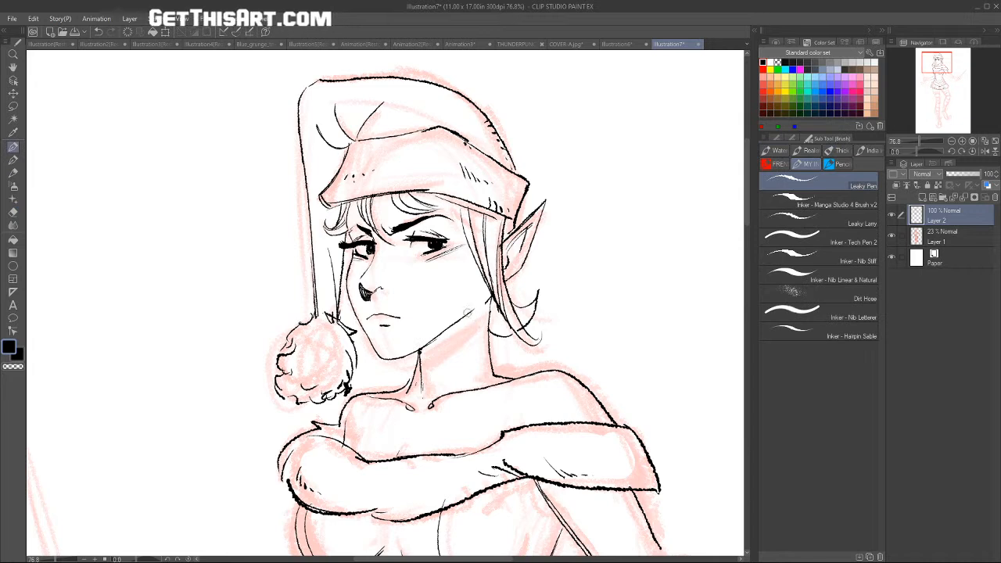
{"action": "left_click_drag", "start_coordinate": [412, 349], "coordinate": [476, 293]}
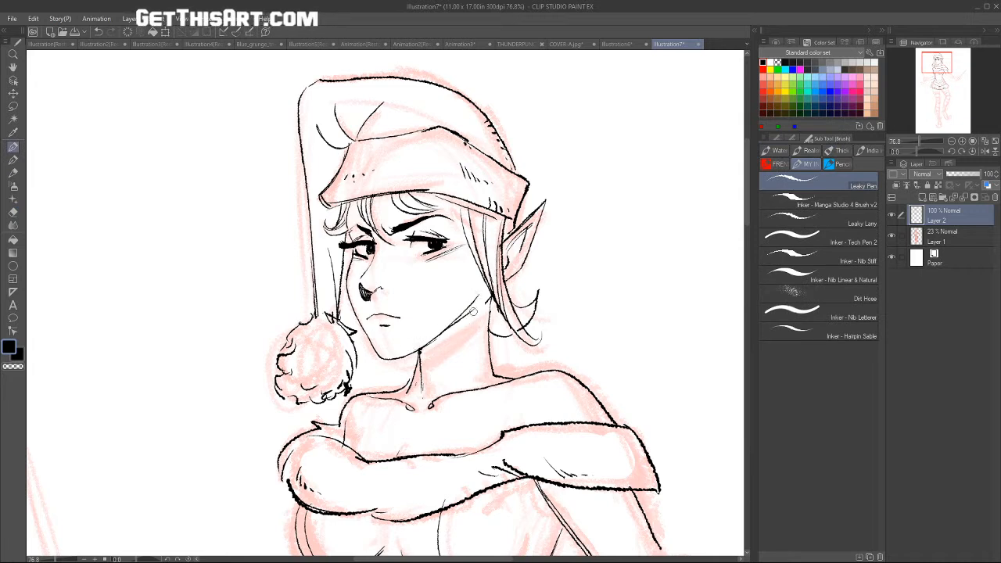
{"action": "left_click_drag", "start_coordinate": [419, 360], "coordinate": [471, 308]}
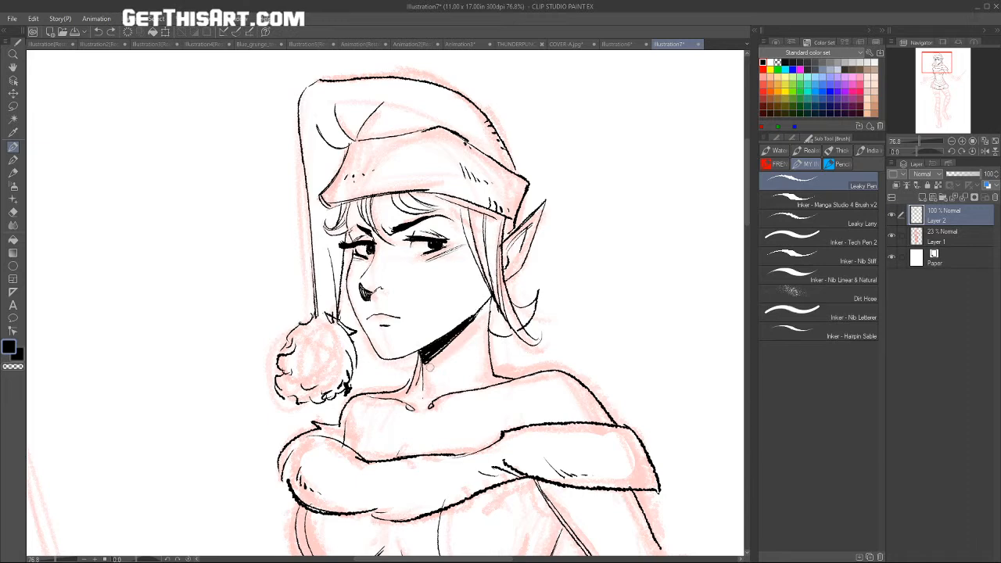
{"action": "left_click_drag", "start_coordinate": [417, 353], "coordinate": [407, 384]}
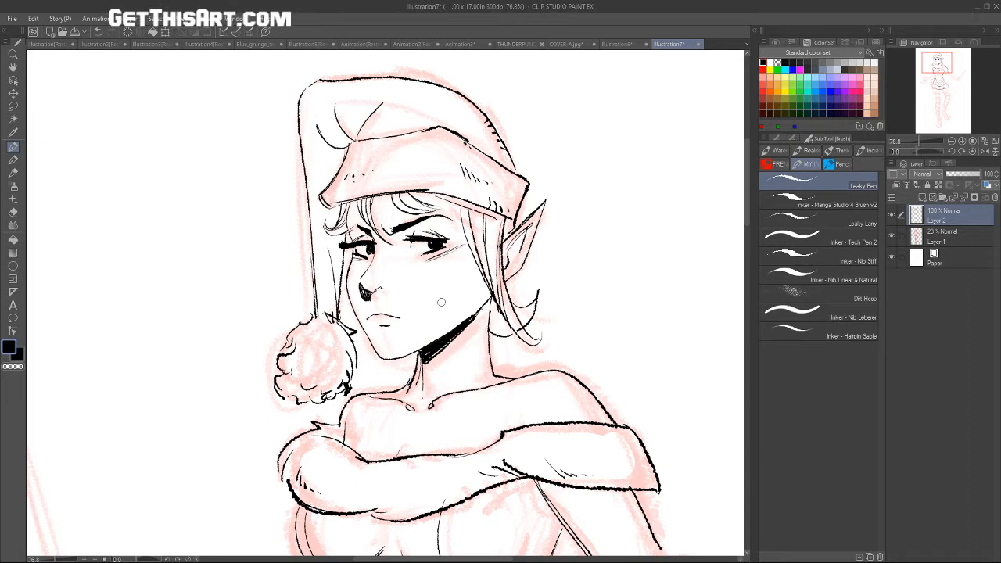
Step: Add short black ticks to the crown of the hat and the middle of the fur collar
{"action": "key", "text": "ctrl+space"}
{"action": "left_click_drag", "start_coordinate": [474, 270], "coordinate": [455, 284]}
{"action": "key", "text": "space"}
{"action": "mouse_move", "coordinate": [619, 305]}
{"action": "left_mouse_down"}
{"action": "mouse_move", "coordinate": [597, 284]}
{"action": "mouse_move", "coordinate": [538, 285]}
{"action": "mouse_move", "coordinate": [555, 299]}
{"action": "left_mouse_up"}
{"action": "key", "text": "ctrl+space"}
{"action": "left_click_drag", "start_coordinate": [448, 325], "coordinate": [459, 325]}
{"action": "left_click_drag", "start_coordinate": [426, 376], "coordinate": [440, 412]}
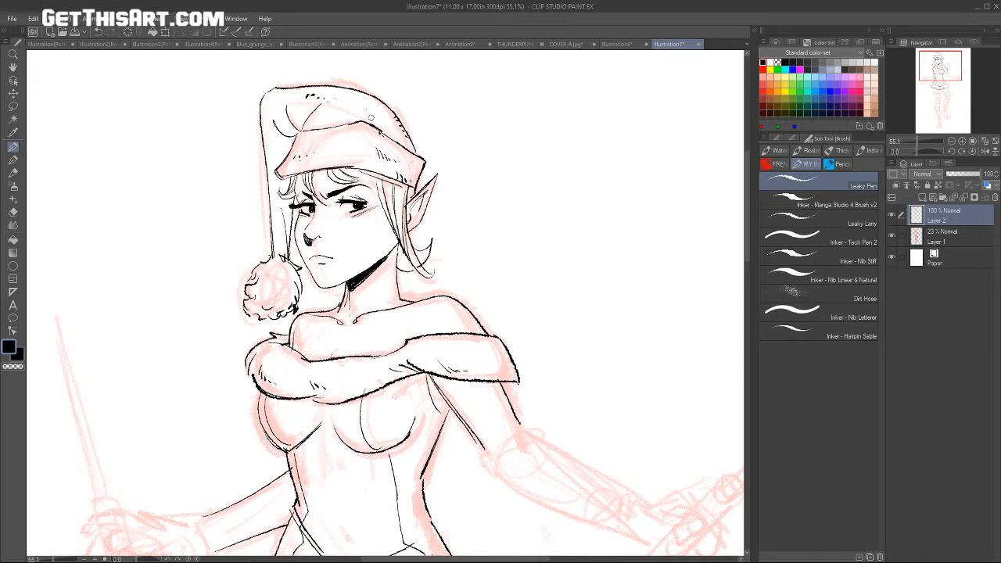
Step: Reinforce the inked lines of the far eye and the mouth
{"action": "scroll", "coordinate": [300, 232], "scroll_direction": "up", "scroll_amount": 3}
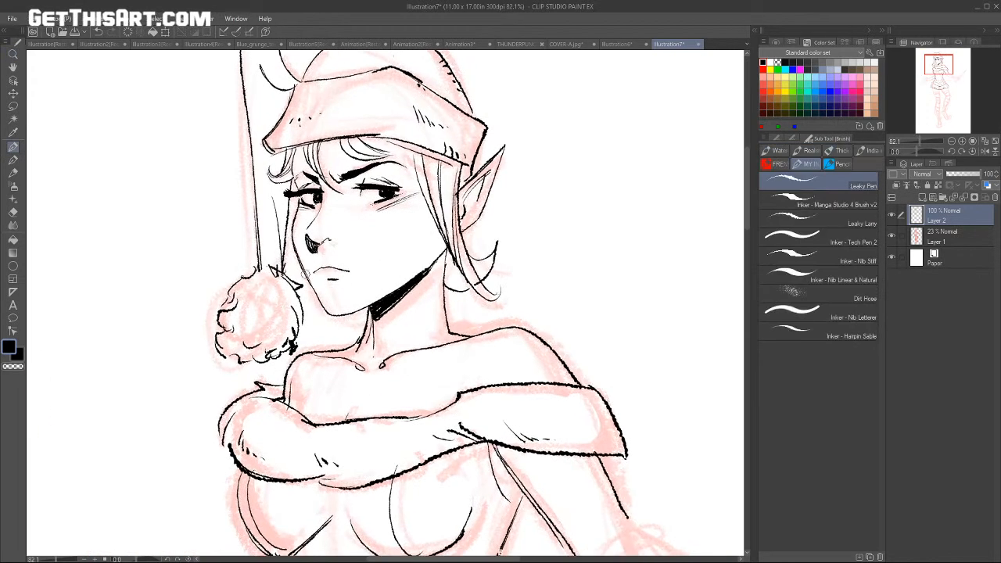
{"action": "left_click_drag", "start_coordinate": [310, 205], "coordinate": [319, 204]}
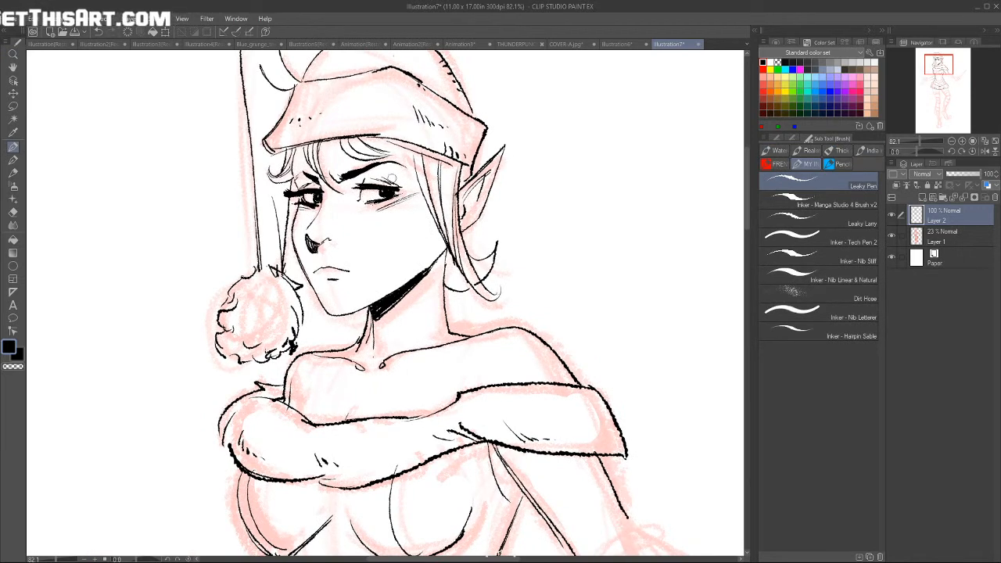
{"action": "left_click_drag", "start_coordinate": [321, 267], "coordinate": [349, 277]}
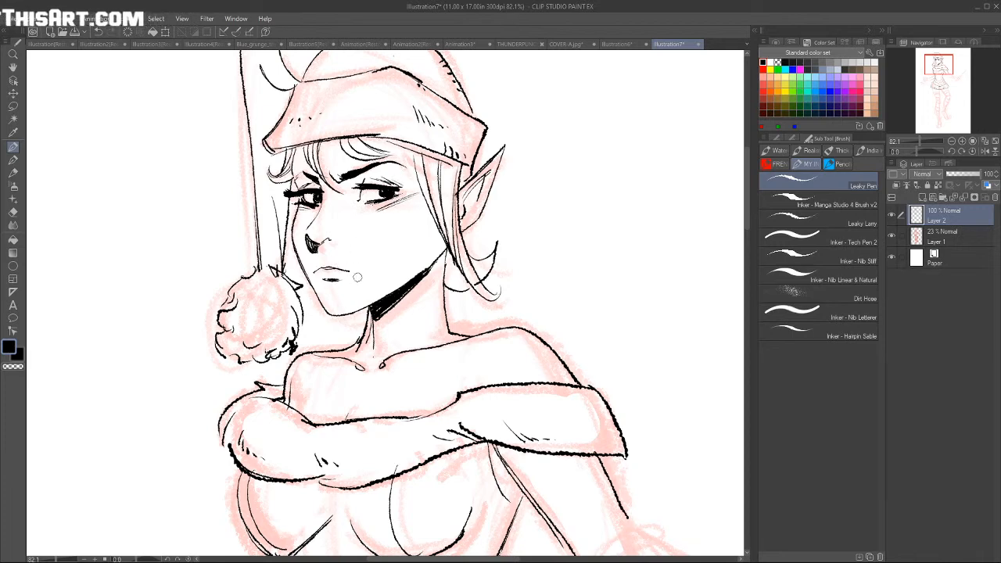
Step: Add a new raster layer between the ink layer and the red sketch layer
{"action": "scroll", "coordinate": [566, 133], "scroll_direction": "down", "scroll_amount": 3}
{"action": "left_click_drag", "start_coordinate": [565, 132], "coordinate": [480, 195]}
{"action": "key", "text": "ctrl+space"}
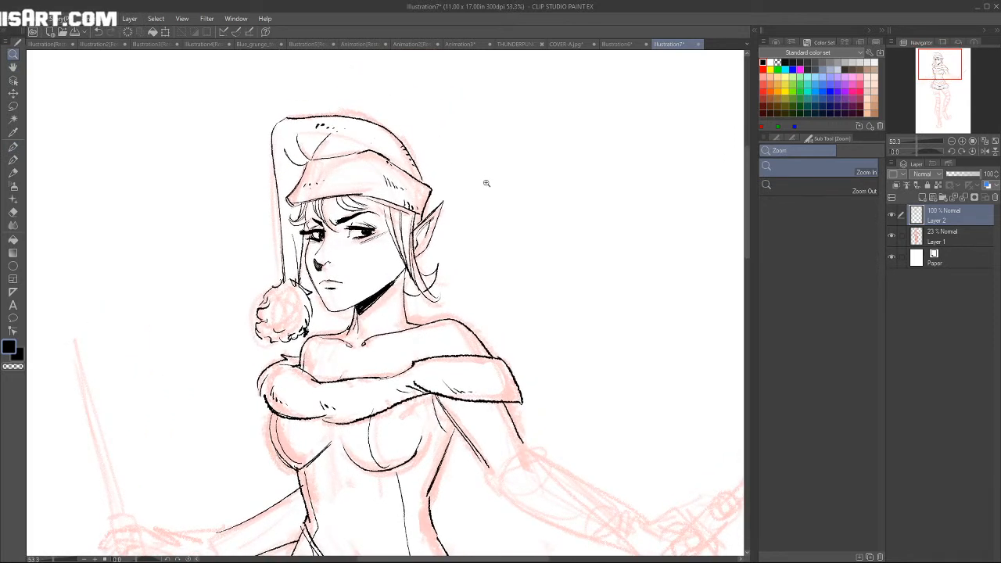
{"action": "left_click", "coordinate": [930, 236]}
{"action": "left_click", "coordinate": [922, 197]}
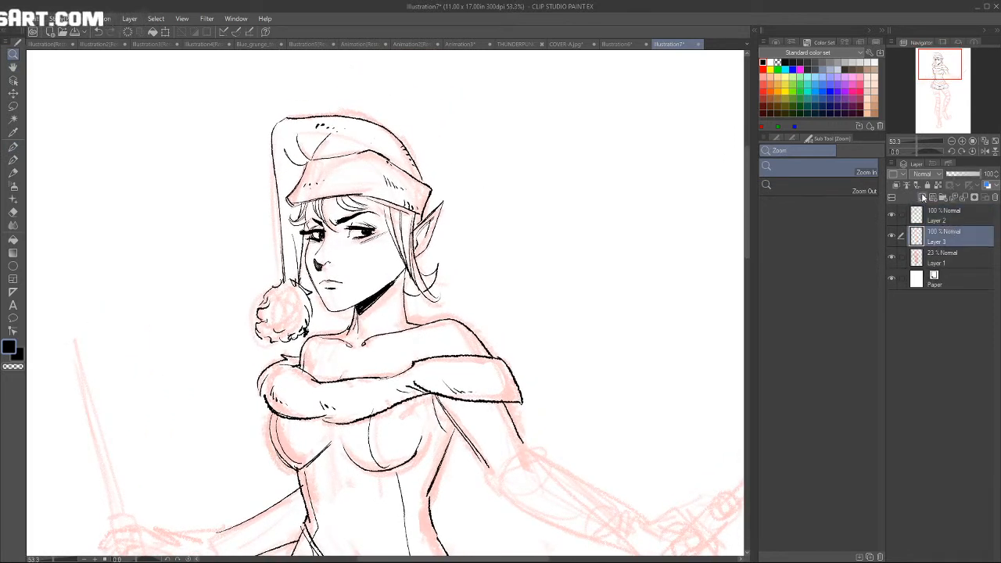
Step: Start the skin flats on the cheek in light peach with the Inker - Nib Stiff brush
{"action": "left_click", "coordinate": [866, 101]}
{"action": "key", "text": "b"}
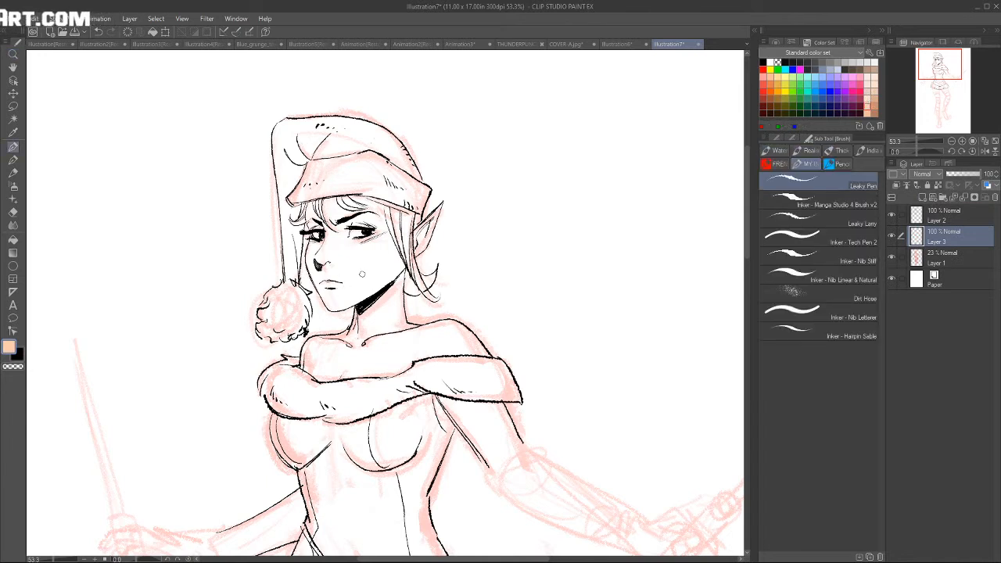
{"action": "left_click", "coordinate": [791, 254]}
{"action": "left_click_drag", "start_coordinate": [372, 272], "coordinate": [343, 260]}
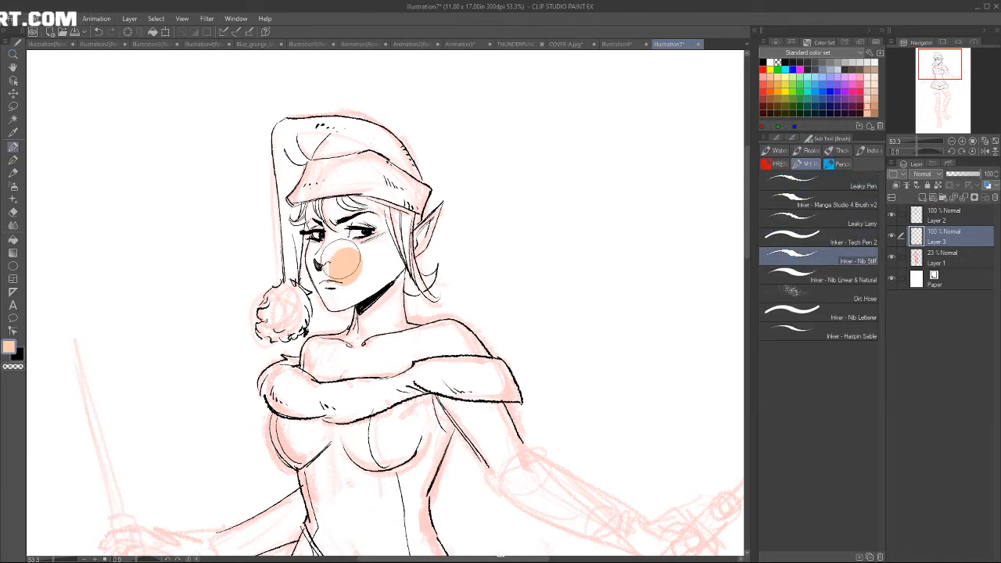
Step: Hide the red sketch layer and paint the face, ear, neck and shoulders light peach on the new color layer
{"action": "left_click", "coordinate": [897, 260]}
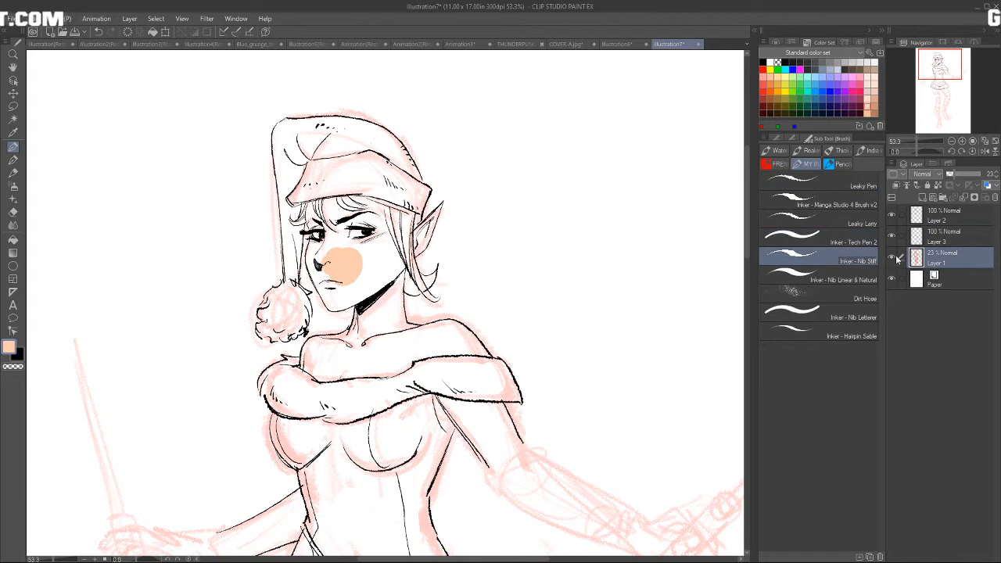
{"action": "left_click", "coordinate": [891, 258]}
{"action": "left_click", "coordinate": [940, 236]}
{"action": "mouse_move", "coordinate": [339, 245]}
{"action": "left_mouse_down"}
{"action": "mouse_move", "coordinate": [320, 262]}
{"action": "mouse_move", "coordinate": [332, 273]}
{"action": "mouse_move", "coordinate": [308, 261]}
{"action": "mouse_move", "coordinate": [306, 202]}
{"action": "mouse_move", "coordinate": [325, 246]}
{"action": "mouse_move", "coordinate": [340, 250]}
{"action": "mouse_move", "coordinate": [323, 205]}
{"action": "mouse_move", "coordinate": [344, 211]}
{"action": "mouse_move", "coordinate": [343, 262]}
{"action": "mouse_move", "coordinate": [326, 309]}
{"action": "mouse_move", "coordinate": [367, 265]}
{"action": "mouse_move", "coordinate": [336, 200]}
{"action": "mouse_move", "coordinate": [356, 195]}
{"action": "mouse_move", "coordinate": [379, 212]}
{"action": "mouse_move", "coordinate": [353, 322]}
{"action": "mouse_move", "coordinate": [373, 329]}
{"action": "mouse_move", "coordinate": [402, 301]}
{"action": "mouse_move", "coordinate": [394, 262]}
{"action": "mouse_move", "coordinate": [401, 270]}
{"action": "mouse_move", "coordinate": [419, 222]}
{"action": "mouse_move", "coordinate": [419, 239]}
{"action": "mouse_move", "coordinate": [437, 210]}
{"action": "mouse_move", "coordinate": [414, 242]}
{"action": "mouse_move", "coordinate": [435, 235]}
{"action": "left_mouse_up"}
{"action": "mouse_move", "coordinate": [364, 333]}
{"action": "left_mouse_down"}
{"action": "mouse_move", "coordinate": [348, 358]}
{"action": "mouse_move", "coordinate": [338, 345]}
{"action": "mouse_move", "coordinate": [346, 327]}
{"action": "mouse_move", "coordinate": [309, 346]}
{"action": "mouse_move", "coordinate": [305, 360]}
{"action": "mouse_move", "coordinate": [322, 373]}
{"action": "mouse_move", "coordinate": [329, 344]}
{"action": "mouse_move", "coordinate": [316, 360]}
{"action": "mouse_move", "coordinate": [336, 348]}
{"action": "mouse_move", "coordinate": [319, 374]}
{"action": "mouse_move", "coordinate": [387, 366]}
{"action": "mouse_move", "coordinate": [387, 336]}
{"action": "mouse_move", "coordinate": [422, 319]}
{"action": "mouse_move", "coordinate": [390, 354]}
{"action": "mouse_move", "coordinate": [399, 333]}
{"action": "mouse_move", "coordinate": [430, 332]}
{"action": "mouse_move", "coordinate": [395, 363]}
{"action": "mouse_move", "coordinate": [454, 317]}
{"action": "mouse_move", "coordinate": [430, 336]}
{"action": "mouse_move", "coordinate": [455, 321]}
{"action": "mouse_move", "coordinate": [467, 350]}
{"action": "mouse_move", "coordinate": [481, 347]}
{"action": "mouse_move", "coordinate": [435, 327]}
{"action": "left_mouse_up"}
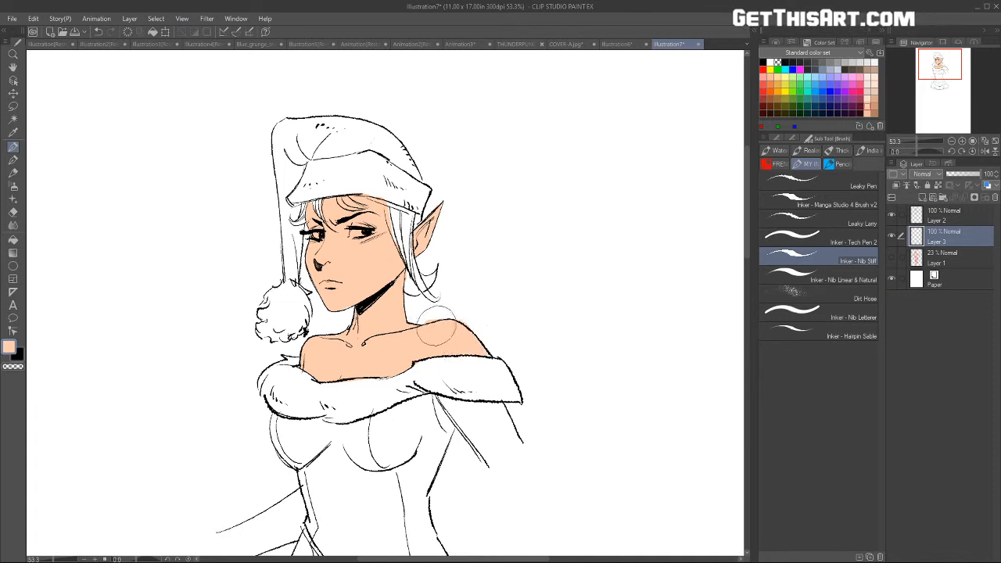
{"action": "key", "text": "e"}
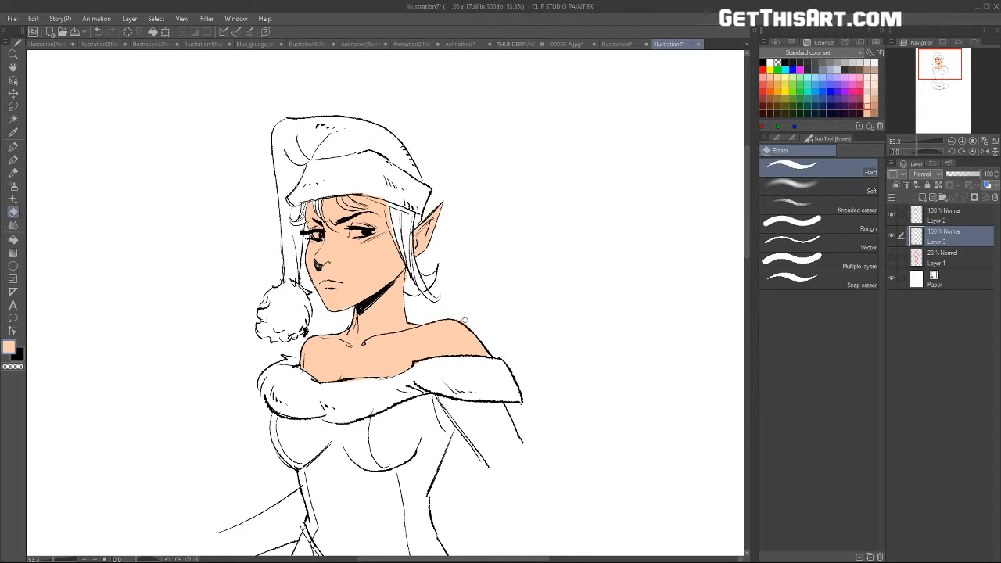
Step: Paint the hat's crown and hanging tail red, leaving the fur brim and pom-pom white
{"action": "left_click", "coordinate": [763, 82]}
{"action": "key", "text": "b"}
{"action": "mouse_move", "coordinate": [335, 138]}
{"action": "left_mouse_down"}
{"action": "mouse_move", "coordinate": [359, 131]}
{"action": "mouse_move", "coordinate": [354, 145]}
{"action": "mouse_move", "coordinate": [427, 168]}
{"action": "mouse_move", "coordinate": [363, 130]}
{"action": "mouse_move", "coordinate": [392, 129]}
{"action": "mouse_move", "coordinate": [407, 146]}
{"action": "mouse_move", "coordinate": [328, 121]}
{"action": "mouse_move", "coordinate": [328, 133]}
{"action": "mouse_move", "coordinate": [297, 139]}
{"action": "left_mouse_up"}
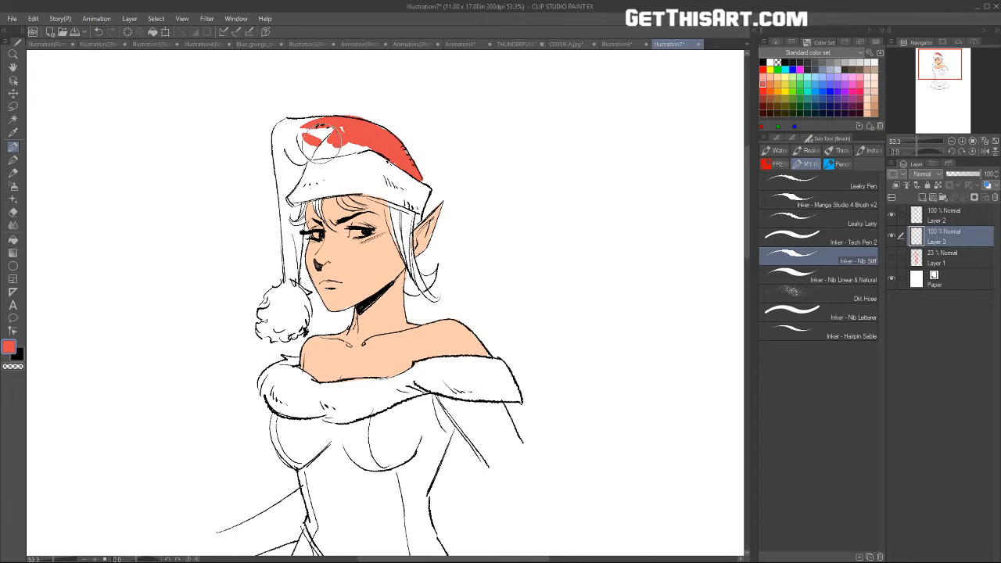
{"action": "mouse_move", "coordinate": [321, 143]}
{"action": "left_mouse_down"}
{"action": "mouse_move", "coordinate": [314, 132]}
{"action": "mouse_move", "coordinate": [331, 133]}
{"action": "left_mouse_up"}
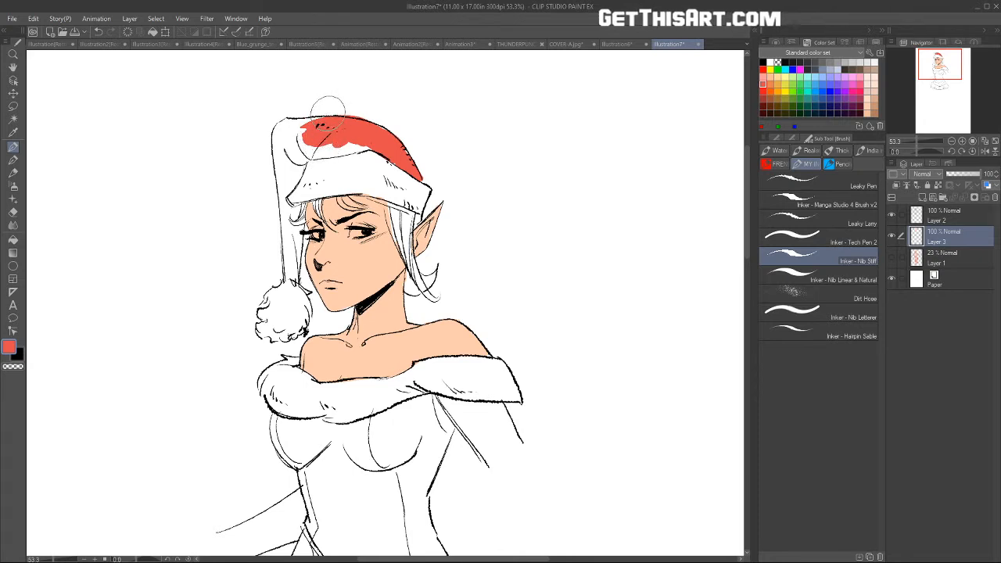
{"action": "mouse_move", "coordinate": [283, 123]}
{"action": "left_mouse_down"}
{"action": "mouse_move", "coordinate": [277, 189]}
{"action": "mouse_move", "coordinate": [294, 168]}
{"action": "mouse_move", "coordinate": [283, 131]}
{"action": "mouse_move", "coordinate": [295, 114]}
{"action": "mouse_move", "coordinate": [321, 154]}
{"action": "mouse_move", "coordinate": [317, 133]}
{"action": "mouse_move", "coordinate": [279, 192]}
{"action": "mouse_move", "coordinate": [291, 270]}
{"action": "mouse_move", "coordinate": [280, 207]}
{"action": "mouse_move", "coordinate": [295, 215]}
{"action": "mouse_move", "coordinate": [298, 207]}
{"action": "mouse_move", "coordinate": [295, 278]}
{"action": "mouse_move", "coordinate": [295, 233]}
{"action": "mouse_move", "coordinate": [291, 247]}
{"action": "left_mouse_up"}
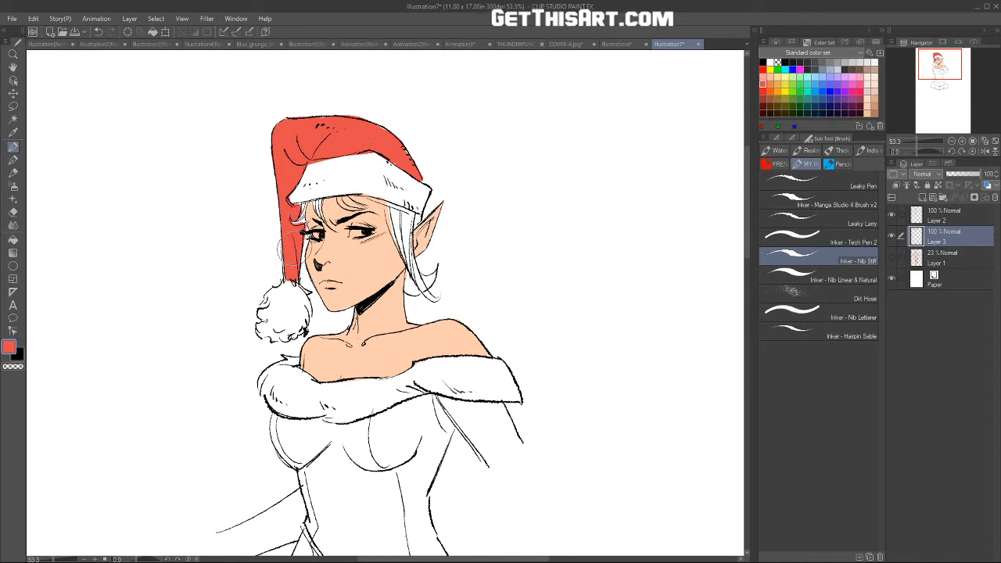
Step: Paint the side locks, the curls behind the neck and the bangs under the hat orange
{"action": "left_click", "coordinate": [770, 82]}
{"action": "mouse_move", "coordinate": [387, 195]}
{"action": "left_mouse_down"}
{"action": "mouse_move", "coordinate": [407, 254]}
{"action": "mouse_move", "coordinate": [398, 227]}
{"action": "mouse_move", "coordinate": [408, 214]}
{"action": "mouse_move", "coordinate": [408, 284]}
{"action": "mouse_move", "coordinate": [418, 294]}
{"action": "left_mouse_up"}
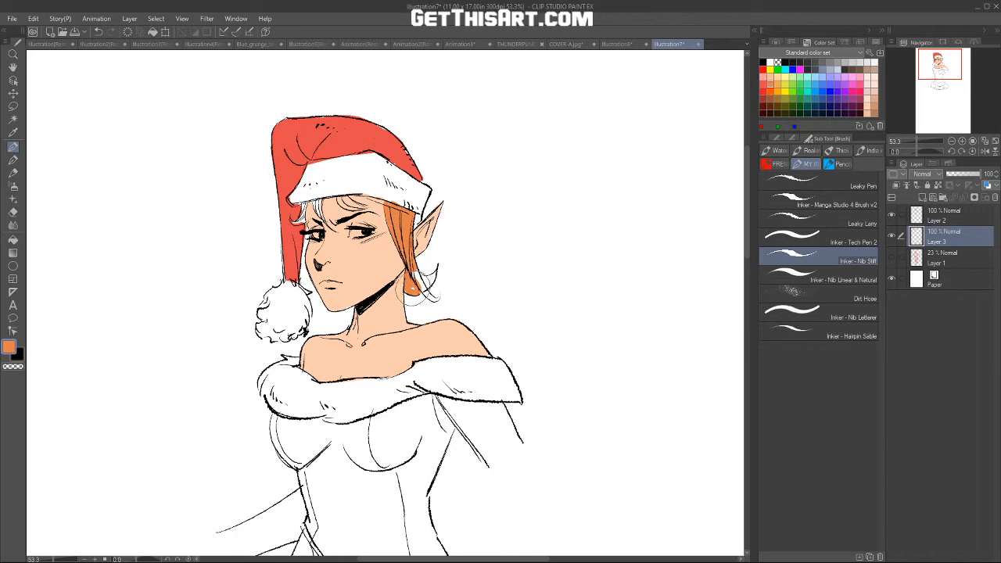
{"action": "mouse_move", "coordinate": [413, 258]}
{"action": "left_mouse_down"}
{"action": "mouse_move", "coordinate": [439, 314]}
{"action": "mouse_move", "coordinate": [426, 294]}
{"action": "mouse_move", "coordinate": [436, 272]}
{"action": "left_mouse_up"}
{"action": "left_click_drag", "start_coordinate": [416, 211], "coordinate": [404, 237]}
{"action": "left_click_drag", "start_coordinate": [312, 194], "coordinate": [334, 238]}
{"action": "mouse_move", "coordinate": [301, 195]}
{"action": "left_mouse_down"}
{"action": "mouse_move", "coordinate": [309, 232]}
{"action": "mouse_move", "coordinate": [297, 205]}
{"action": "left_mouse_up"}
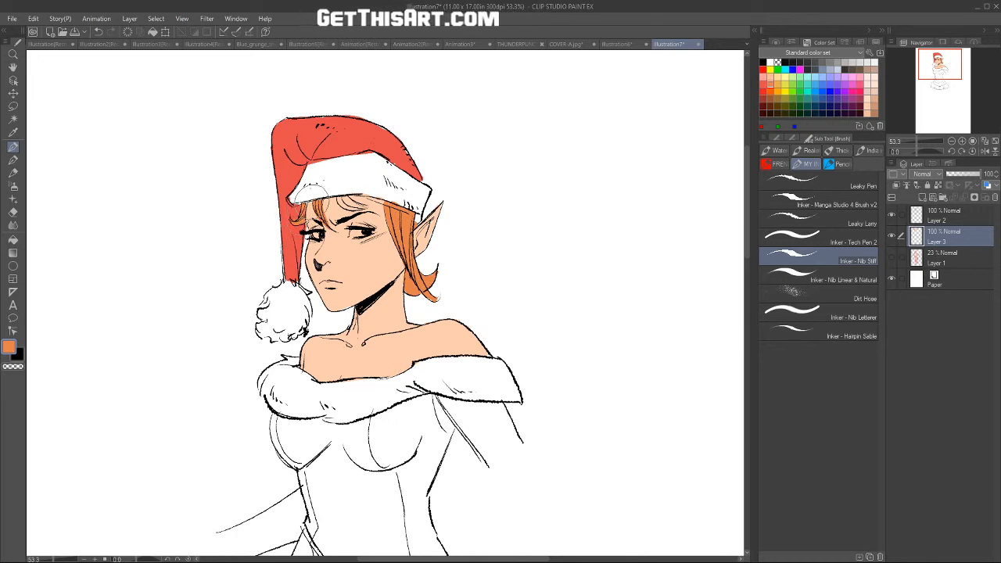
{"action": "mouse_move", "coordinate": [312, 191]}
{"action": "left_mouse_down"}
{"action": "mouse_move", "coordinate": [361, 205]}
{"action": "mouse_move", "coordinate": [344, 194]}
{"action": "left_mouse_up"}
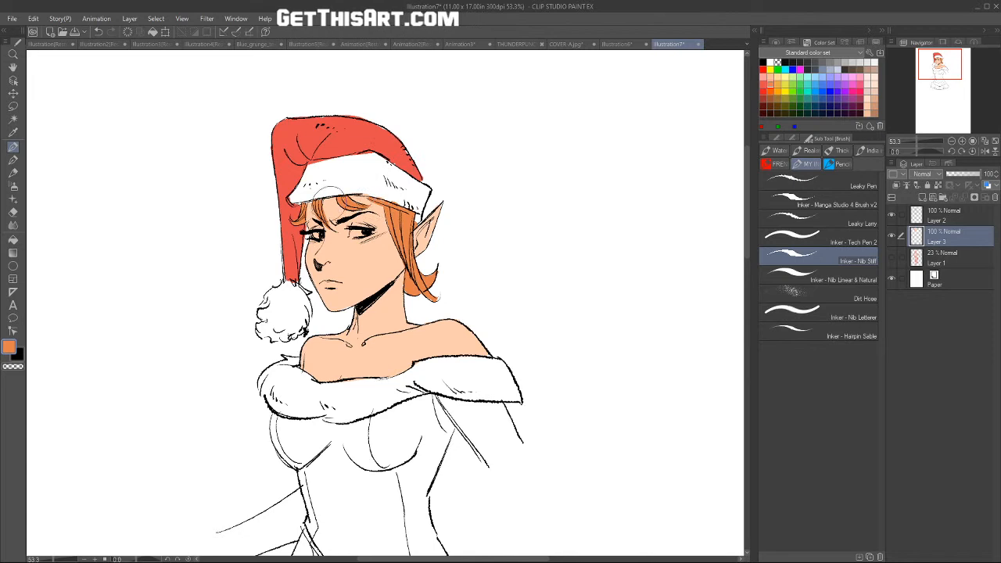
{"action": "left_click_drag", "start_coordinate": [308, 192], "coordinate": [296, 203]}
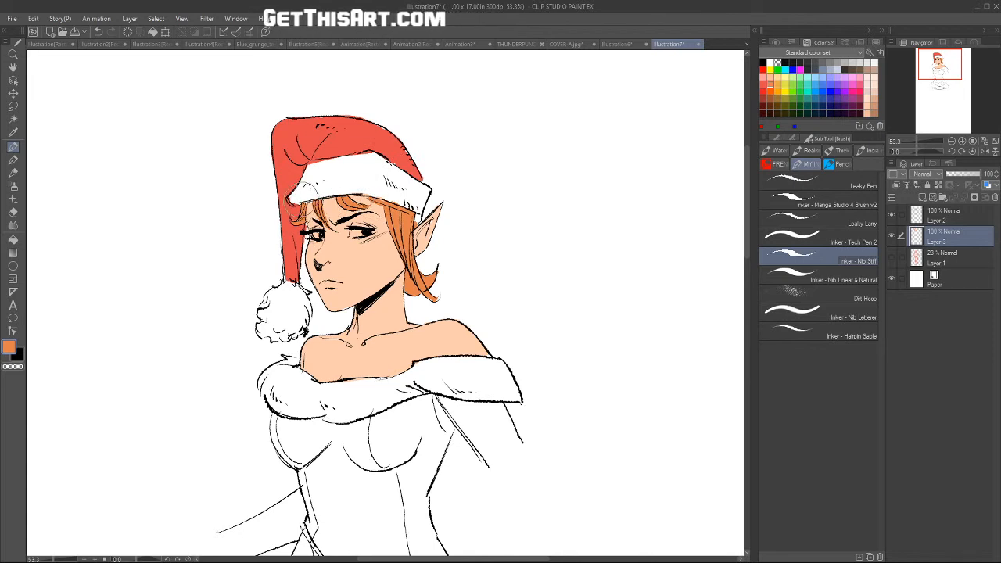
Step: Paint the whites of the eyes and color the lips pink, undoing the last excess stroke
{"action": "left_click", "coordinate": [874, 62]}
{"action": "left_click_drag", "start_coordinate": [355, 229], "coordinate": [365, 230]}
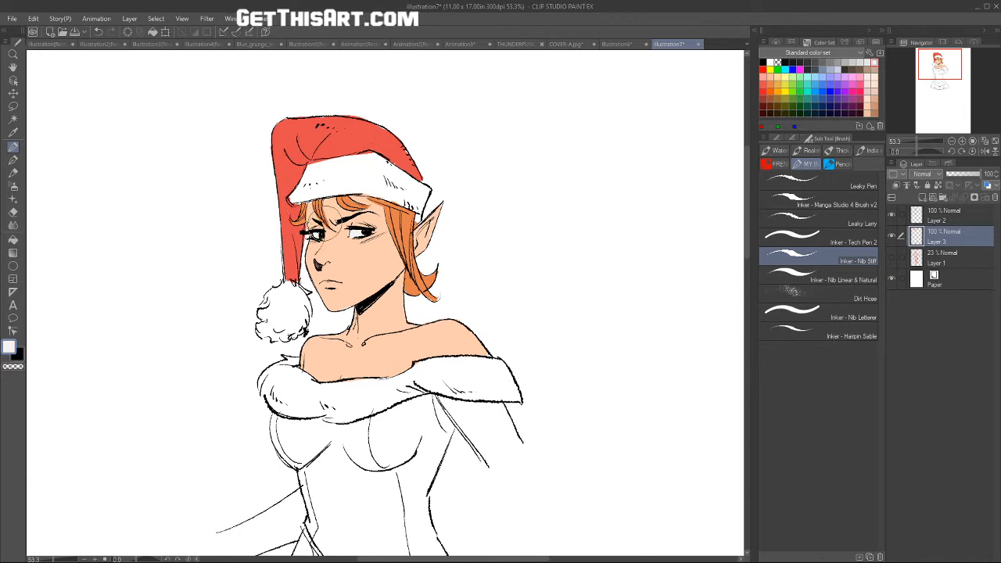
{"action": "left_click", "coordinate": [764, 76]}
{"action": "mouse_move", "coordinate": [344, 270]}
{"action": "left_mouse_down"}
{"action": "mouse_move", "coordinate": [329, 288]}
{"action": "mouse_move", "coordinate": [311, 281]}
{"action": "left_mouse_up"}
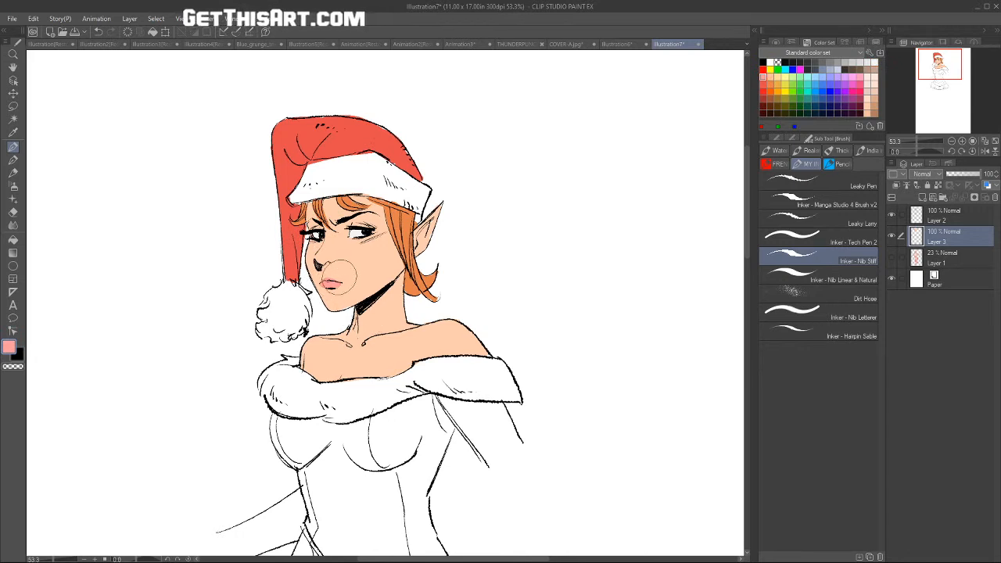
{"action": "key", "text": "ctrl+z"}
Step: Shade the hat's fur brim, the pom-pom and the fur collar with pale blue-grey strokes
{"action": "left_click", "coordinate": [838, 66]}
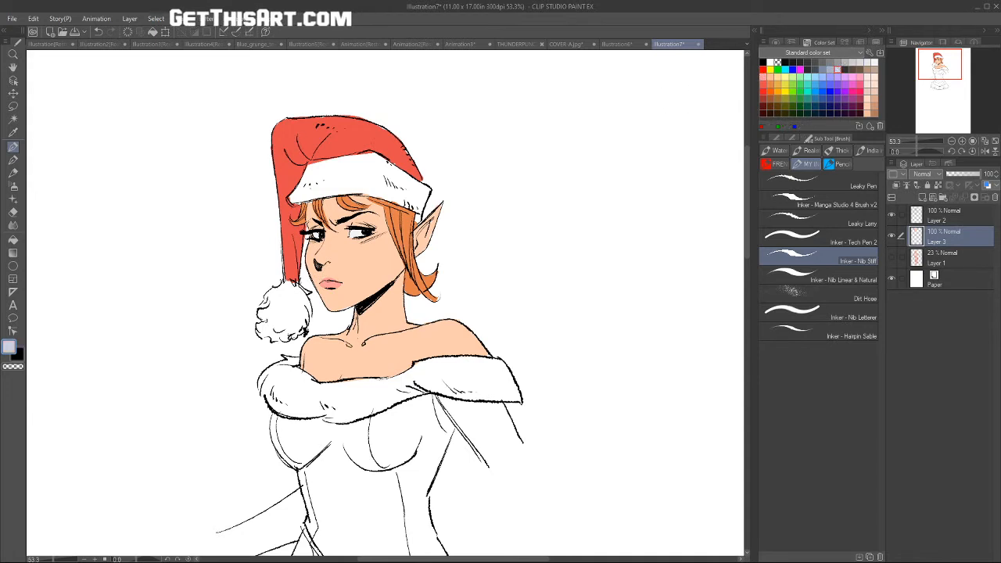
{"action": "mouse_move", "coordinate": [306, 175]}
{"action": "left_mouse_down"}
{"action": "mouse_move", "coordinate": [290, 194]}
{"action": "mouse_move", "coordinate": [362, 165]}
{"action": "mouse_move", "coordinate": [319, 186]}
{"action": "mouse_move", "coordinate": [362, 194]}
{"action": "left_mouse_up"}
{"action": "mouse_move", "coordinate": [275, 301]}
{"action": "left_mouse_down"}
{"action": "mouse_move", "coordinate": [260, 320]}
{"action": "mouse_move", "coordinate": [270, 332]}
{"action": "mouse_move", "coordinate": [277, 317]}
{"action": "mouse_move", "coordinate": [286, 336]}
{"action": "mouse_move", "coordinate": [296, 303]}
{"action": "left_mouse_up"}
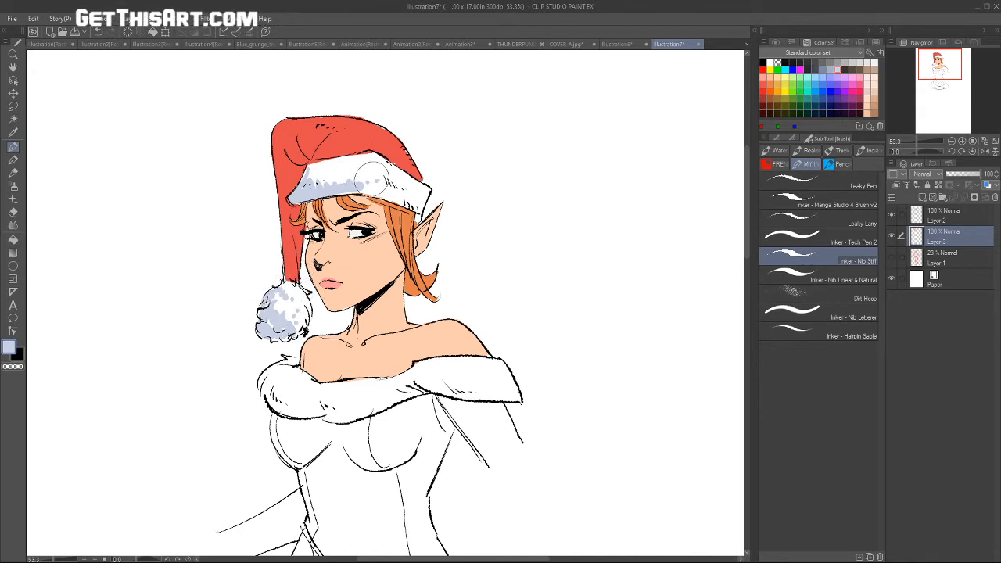
{"action": "left_click_drag", "start_coordinate": [344, 184], "coordinate": [408, 194]}
{"action": "left_click_drag", "start_coordinate": [344, 166], "coordinate": [391, 167]}
{"action": "mouse_move", "coordinate": [266, 383]}
{"action": "left_mouse_down"}
{"action": "mouse_move", "coordinate": [316, 400]}
{"action": "mouse_move", "coordinate": [294, 410]}
{"action": "mouse_move", "coordinate": [329, 408]}
{"action": "mouse_move", "coordinate": [309, 401]}
{"action": "left_mouse_up"}
{"action": "mouse_move", "coordinate": [266, 373]}
{"action": "left_mouse_down"}
{"action": "mouse_move", "coordinate": [287, 361]}
{"action": "mouse_move", "coordinate": [273, 374]}
{"action": "mouse_move", "coordinate": [343, 414]}
{"action": "mouse_move", "coordinate": [355, 400]}
{"action": "mouse_move", "coordinate": [422, 384]}
{"action": "mouse_move", "coordinate": [362, 394]}
{"action": "mouse_move", "coordinate": [336, 402]}
{"action": "mouse_move", "coordinate": [422, 389]}
{"action": "mouse_move", "coordinate": [368, 407]}
{"action": "mouse_move", "coordinate": [431, 382]}
{"action": "mouse_move", "coordinate": [473, 387]}
{"action": "left_mouse_up"}
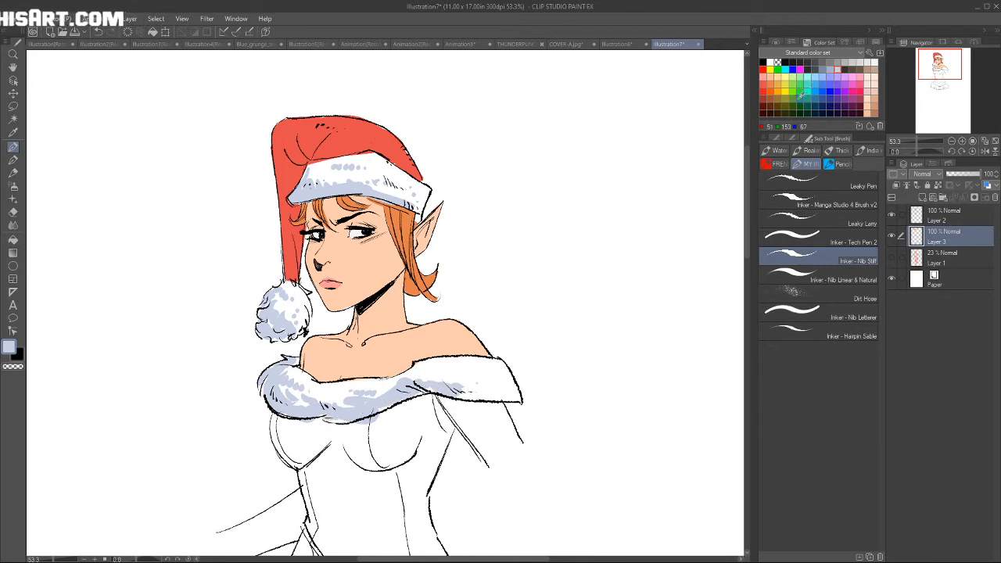
Step: Paint the bodice green from below the fur collar down to the waist
{"action": "left_click", "coordinate": [791, 105]}
{"action": "mouse_move", "coordinate": [332, 457]}
{"action": "left_mouse_down"}
{"action": "mouse_move", "coordinate": [357, 480]}
{"action": "mouse_move", "coordinate": [266, 416]}
{"action": "mouse_move", "coordinate": [278, 455]}
{"action": "mouse_move", "coordinate": [285, 459]}
{"action": "mouse_move", "coordinate": [274, 435]}
{"action": "mouse_move", "coordinate": [320, 480]}
{"action": "mouse_move", "coordinate": [328, 443]}
{"action": "mouse_move", "coordinate": [380, 451]}
{"action": "mouse_move", "coordinate": [334, 445]}
{"action": "mouse_move", "coordinate": [332, 464]}
{"action": "mouse_move", "coordinate": [336, 472]}
{"action": "mouse_move", "coordinate": [351, 420]}
{"action": "mouse_move", "coordinate": [381, 400]}
{"action": "left_mouse_up"}
{"action": "left_click", "coordinate": [791, 97]}
{"action": "key", "text": "h"}
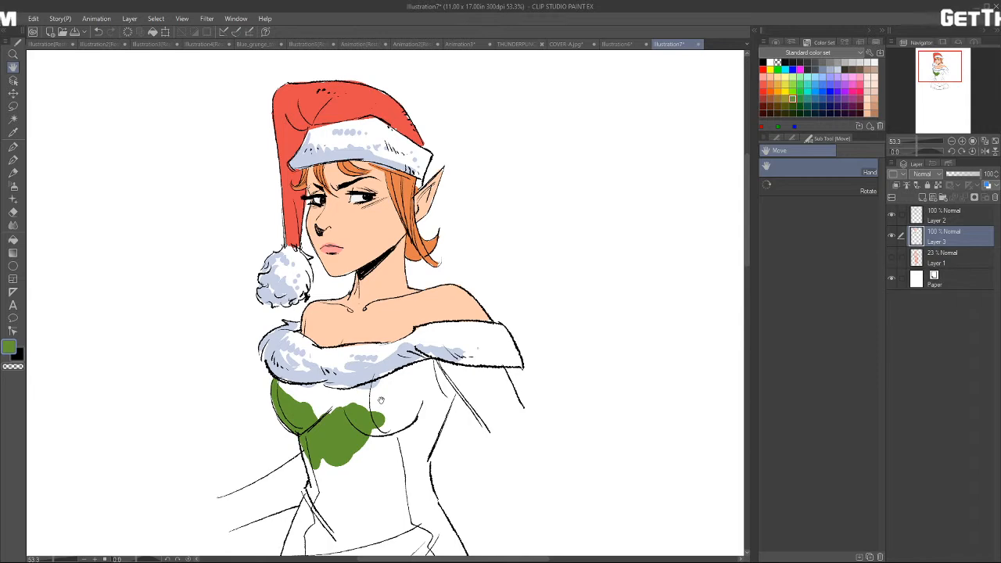
{"action": "key", "text": "e"}
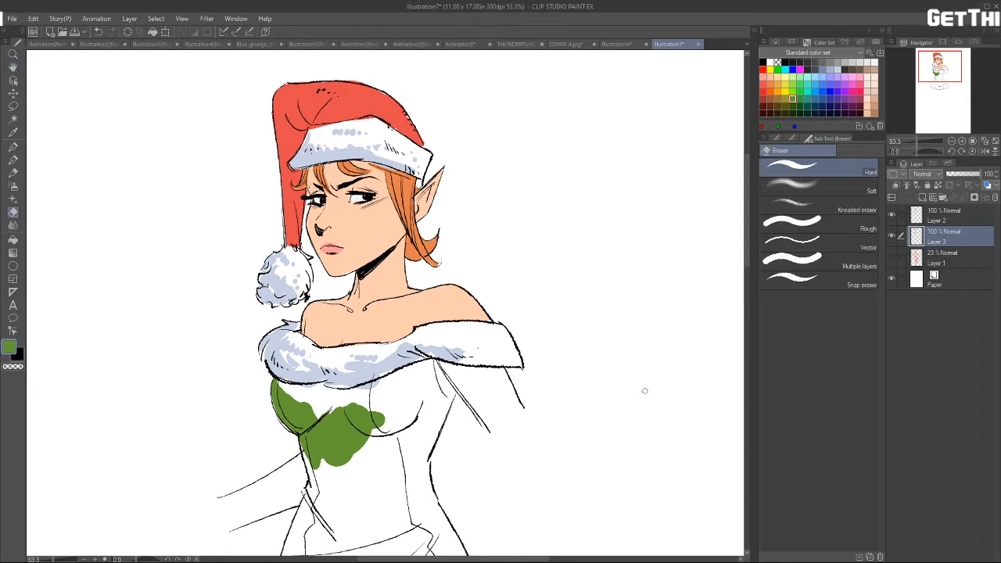
{"action": "key", "text": "r"}
{"action": "mouse_move", "coordinate": [644, 380]}
{"action": "left_mouse_down"}
{"action": "mouse_move", "coordinate": [648, 299]}
{"action": "mouse_move", "coordinate": [570, 261]}
{"action": "left_mouse_up"}
{"action": "key", "text": "b"}
{"action": "mouse_move", "coordinate": [338, 428]}
{"action": "left_mouse_down"}
{"action": "mouse_move", "coordinate": [374, 412]}
{"action": "mouse_move", "coordinate": [453, 324]}
{"action": "mouse_move", "coordinate": [423, 402]}
{"action": "mouse_move", "coordinate": [458, 351]}
{"action": "mouse_move", "coordinate": [453, 383]}
{"action": "left_mouse_up"}
{"action": "mouse_move", "coordinate": [463, 333]}
{"action": "left_mouse_down"}
{"action": "mouse_move", "coordinate": [485, 406]}
{"action": "mouse_move", "coordinate": [466, 344]}
{"action": "mouse_move", "coordinate": [477, 469]}
{"action": "mouse_move", "coordinate": [406, 493]}
{"action": "mouse_move", "coordinate": [446, 500]}
{"action": "mouse_move", "coordinate": [515, 422]}
{"action": "mouse_move", "coordinate": [469, 519]}
{"action": "mouse_move", "coordinate": [430, 543]}
{"action": "mouse_move", "coordinate": [500, 469]}
{"action": "left_mouse_up"}
Step: Fade the green at the bottom of the bodice into white with the Soft eraser
{"action": "key", "text": "space"}
{"action": "left_click_drag", "start_coordinate": [511, 406], "coordinate": [452, 331]}
{"action": "key", "text": "shift+space"}
{"action": "mouse_move", "coordinate": [469, 336]}
{"action": "left_mouse_down"}
{"action": "mouse_move", "coordinate": [574, 425]}
{"action": "mouse_move", "coordinate": [435, 387]}
{"action": "mouse_move", "coordinate": [258, 438]}
{"action": "mouse_move", "coordinate": [346, 448]}
{"action": "mouse_move", "coordinate": [402, 419]}
{"action": "mouse_move", "coordinate": [357, 393]}
{"action": "mouse_move", "coordinate": [321, 402]}
{"action": "left_mouse_up"}
{"action": "key", "text": "e"}
{"action": "left_click", "coordinate": [786, 188]}
{"action": "key", "text": "ctrl+space"}
{"action": "left_click_drag", "start_coordinate": [626, 398], "coordinate": [614, 397]}
{"action": "key", "text": "space"}
{"action": "mouse_move", "coordinate": [616, 395]}
{"action": "left_mouse_down"}
{"action": "mouse_move", "coordinate": [576, 453]}
{"action": "mouse_move", "coordinate": [526, 441]}
{"action": "left_mouse_up"}
{"action": "key", "text": "ctrl+space"}
{"action": "left_click_drag", "start_coordinate": [420, 406], "coordinate": [468, 383]}
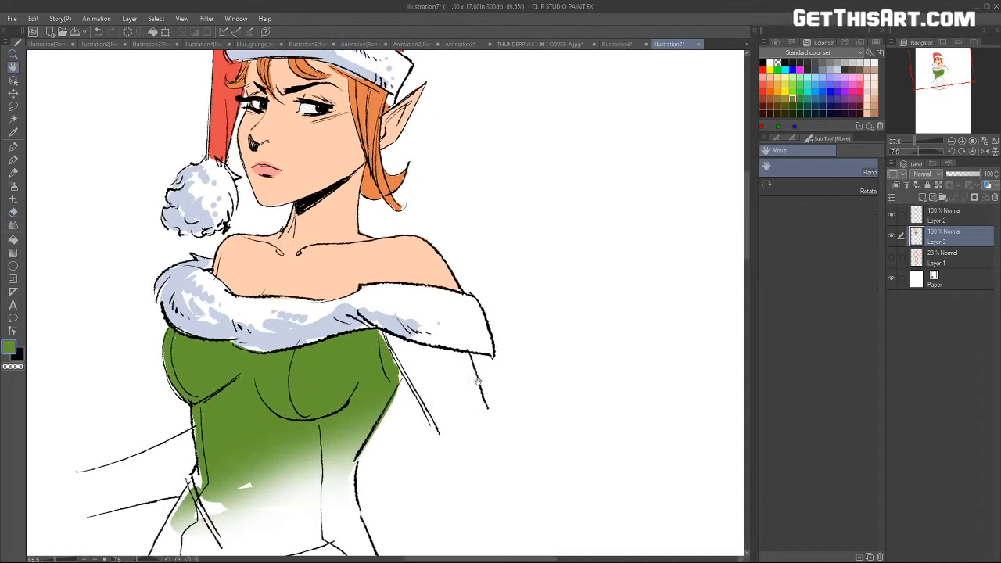
Step: Paint the upper arm below the fur sleeve in the peach skin color
{"action": "key", "text": "b"}
{"action": "left_click", "coordinate": [866, 102]}
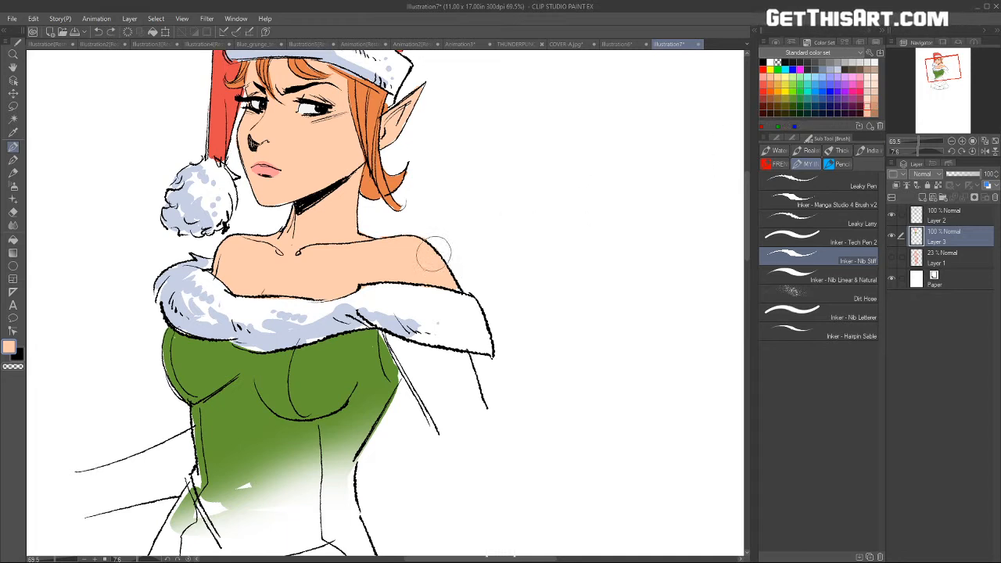
{"action": "left_click_drag", "start_coordinate": [391, 336], "coordinate": [451, 441]}
{"action": "mouse_move", "coordinate": [440, 401]}
{"action": "left_mouse_down"}
{"action": "mouse_move", "coordinate": [395, 343]}
{"action": "mouse_move", "coordinate": [454, 422]}
{"action": "mouse_move", "coordinate": [426, 344]}
{"action": "mouse_move", "coordinate": [469, 391]}
{"action": "mouse_move", "coordinate": [464, 447]}
{"action": "mouse_move", "coordinate": [460, 404]}
{"action": "left_mouse_up"}
Step: Create a new layer above the line art and dab white snowflakes over the lower bodice
{"action": "key", "text": "space"}
{"action": "left_click_drag", "start_coordinate": [554, 331], "coordinate": [551, 427]}
{"action": "key", "text": "shift+space"}
{"action": "left_click_drag", "start_coordinate": [594, 393], "coordinate": [624, 356]}
{"action": "key", "text": "ctrl+space"}
{"action": "key", "text": "space"}
{"action": "left_click_drag", "start_coordinate": [668, 410], "coordinate": [579, 322]}
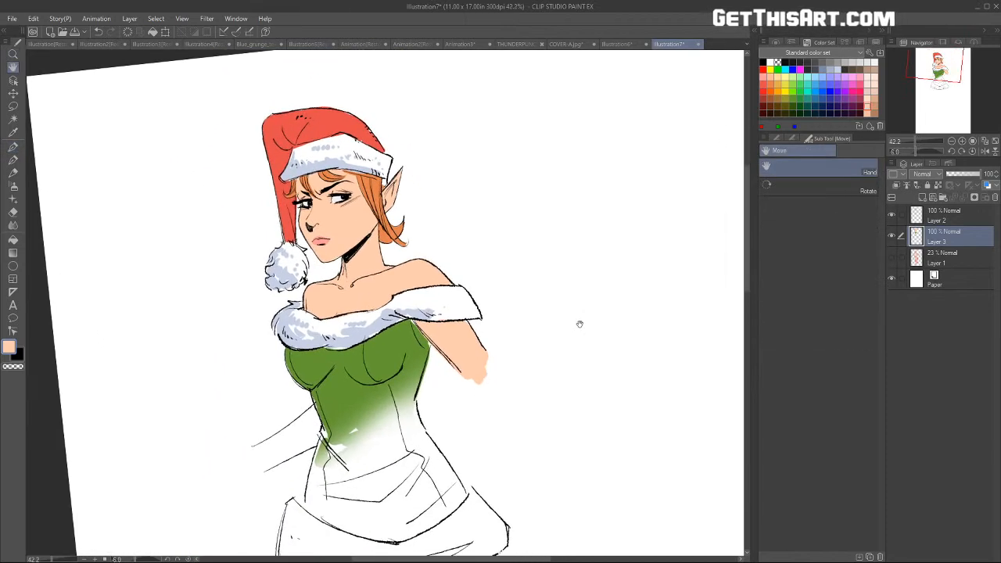
{"action": "key", "text": "shift+space"}
{"action": "mouse_move", "coordinate": [646, 382]}
{"action": "left_mouse_down"}
{"action": "mouse_move", "coordinate": [645, 418]}
{"action": "mouse_move", "coordinate": [619, 394]}
{"action": "left_mouse_up"}
{"action": "key", "text": "space"}
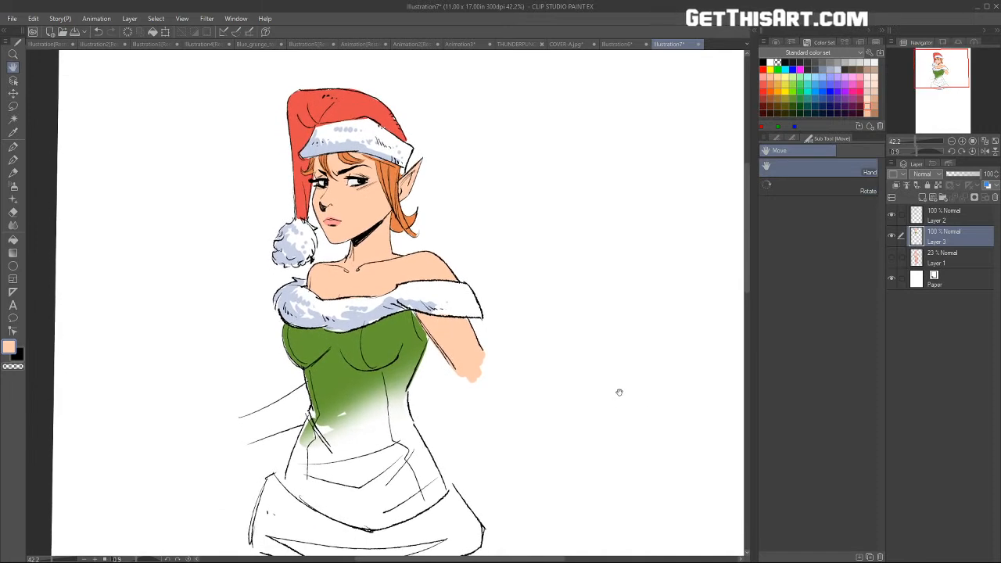
{"action": "left_click", "coordinate": [928, 219]}
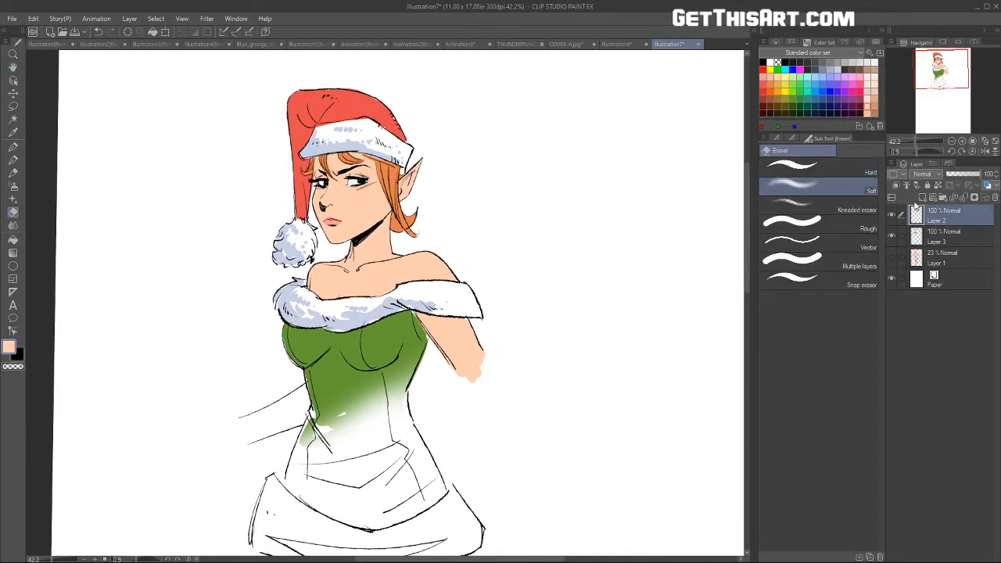
{"action": "left_click", "coordinate": [923, 198]}
{"action": "key", "text": "b"}
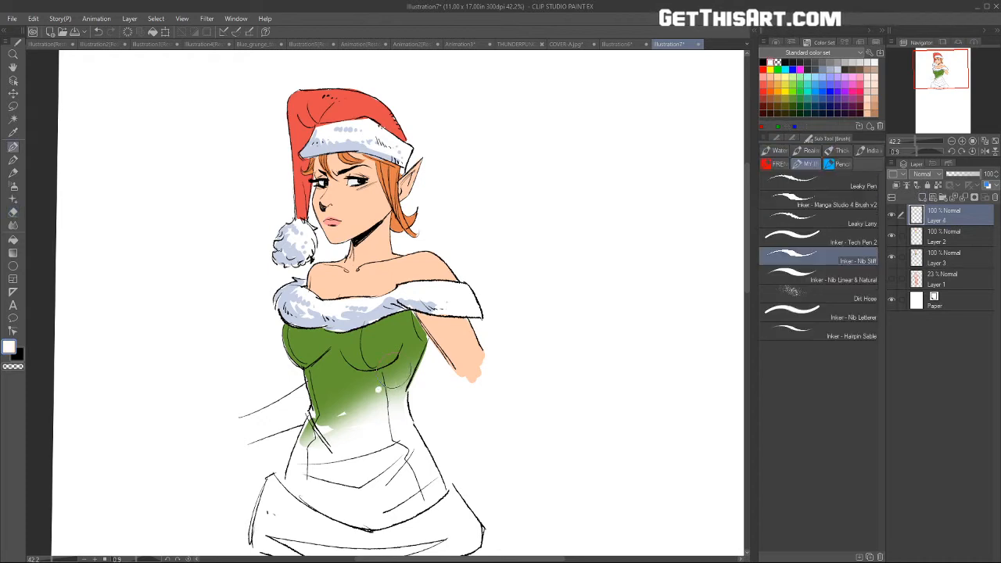
{"action": "left_click", "coordinate": [325, 409]}
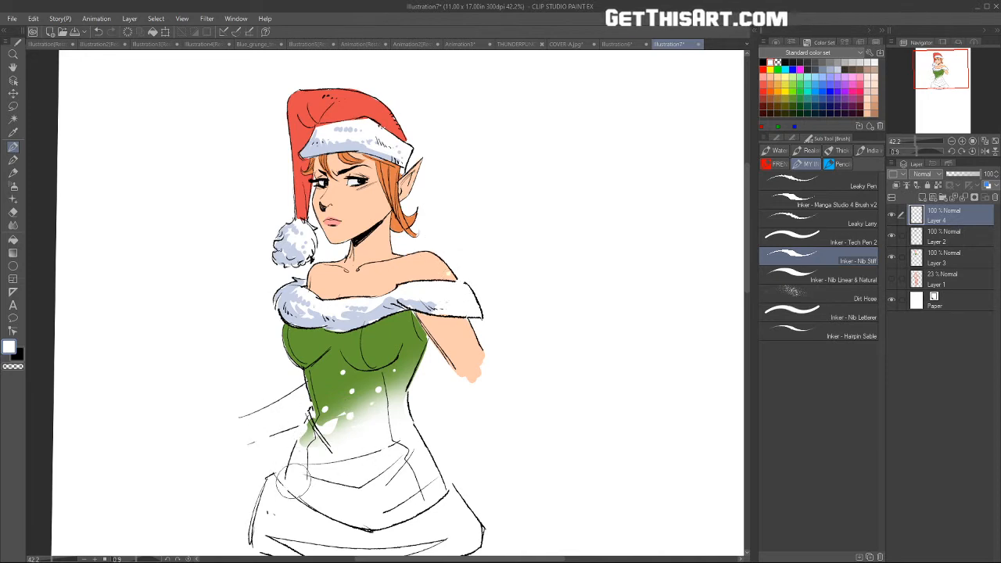
Step: Cover the skirt and hip lines below the waist with broad white strokes
{"action": "left_click_drag", "start_coordinate": [283, 474], "coordinate": [257, 521]}
{"action": "key", "text": "]"}
{"action": "left_click_drag", "start_coordinate": [316, 544], "coordinate": [482, 501]}
Step: Scatter smaller white snowflakes over the hat, face, shoulders, arm and bodice
{"action": "key", "text": "["}
{"action": "key", "text": "["}
{"action": "key", "text": "["}
{"action": "key", "text": "["}
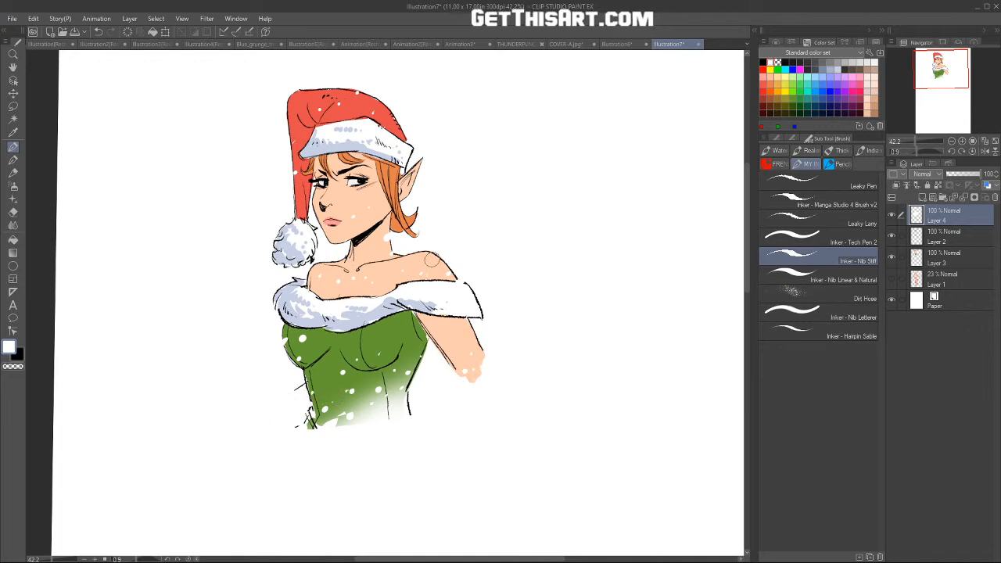
{"action": "left_click_drag", "start_coordinate": [552, 285], "coordinate": [597, 355]}
{"action": "left_click_drag", "start_coordinate": [492, 366], "coordinate": [539, 323]}
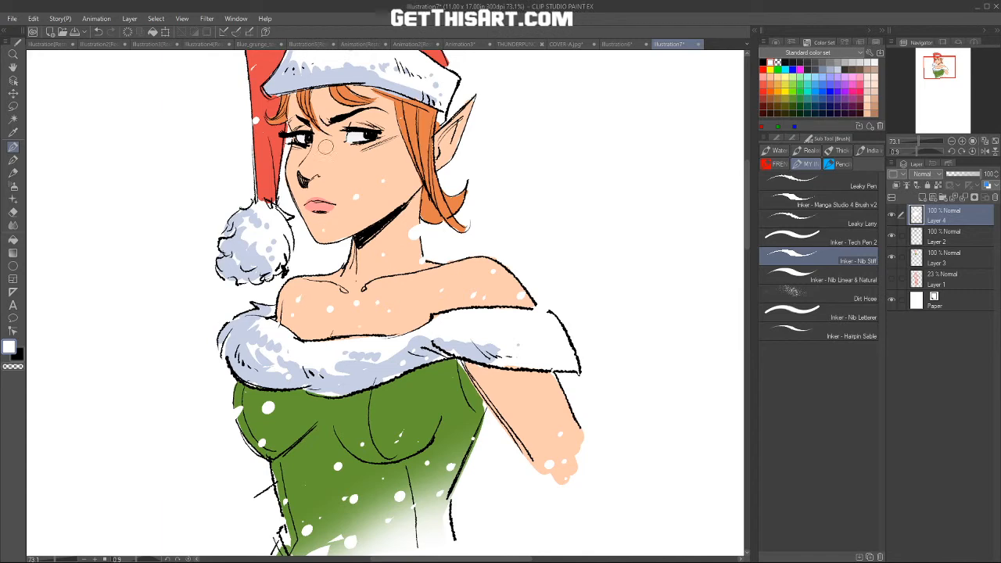
{"action": "left_click_drag", "start_coordinate": [511, 145], "coordinate": [545, 266]}
{"action": "left_click", "coordinate": [399, 124]}
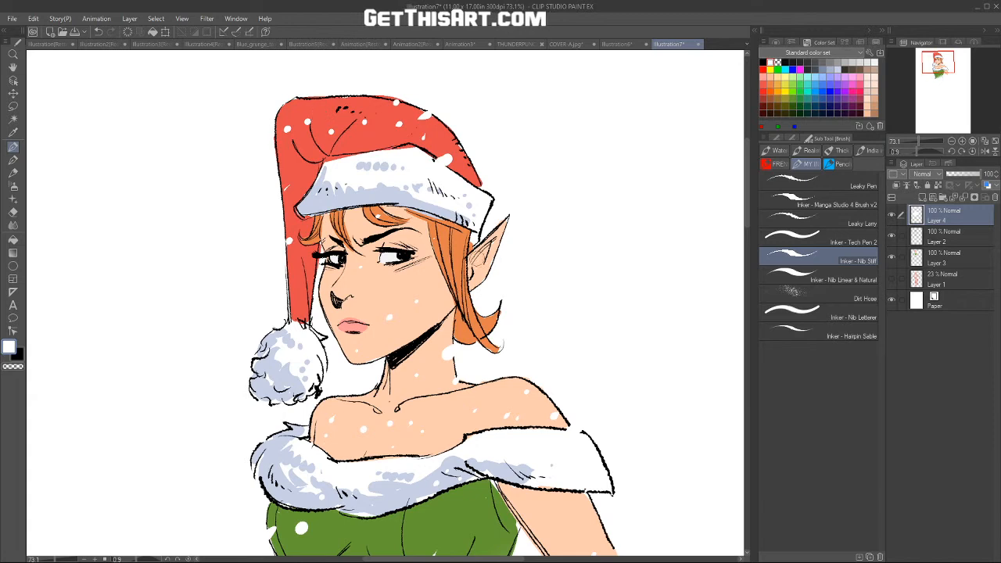
Step: Create a new layer above the flat colors and set it to Multiply at 45% opacity
{"action": "left_click", "coordinate": [938, 281]}
{"action": "left_click", "coordinate": [954, 260]}
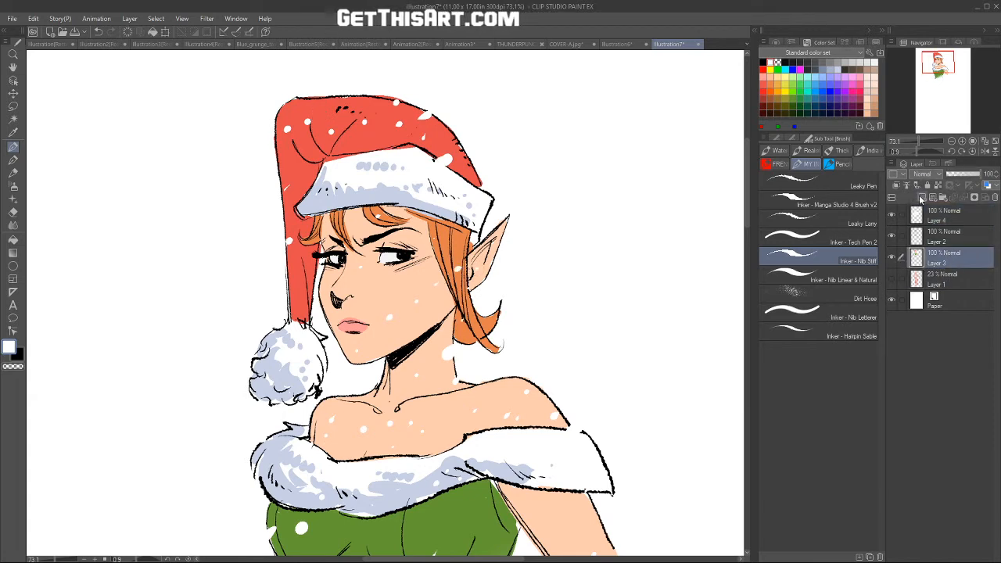
{"action": "left_click", "coordinate": [920, 198]}
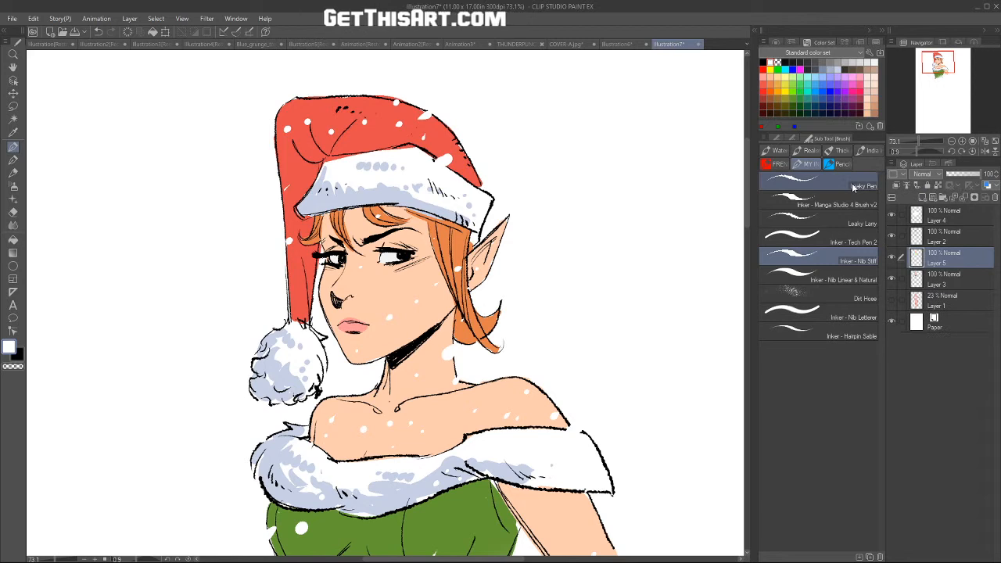
{"action": "left_click", "coordinate": [934, 173]}
{"action": "left_click", "coordinate": [934, 204]}
Step: Add a pink blush to the nose and cheeks, blending the cheeks with the Soft airbrush
{"action": "left_click", "coordinate": [769, 77]}
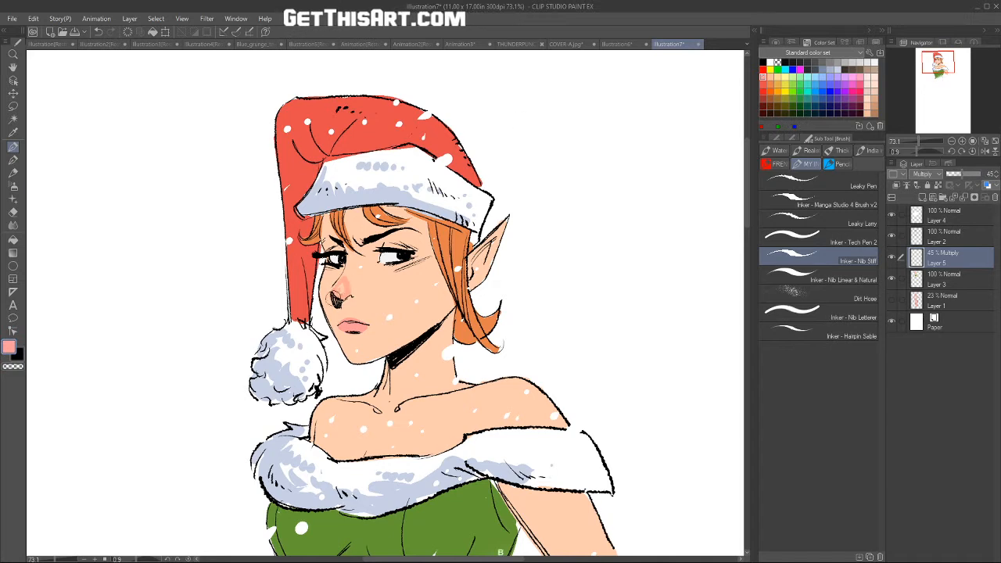
{"action": "left_click", "coordinate": [13, 190]}
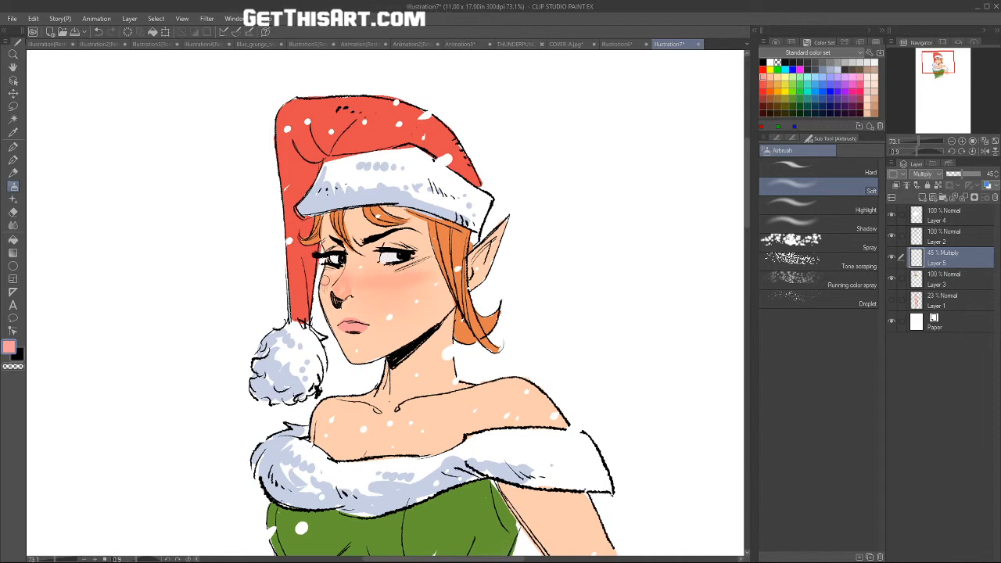
{"action": "left_click", "coordinate": [424, 278]}
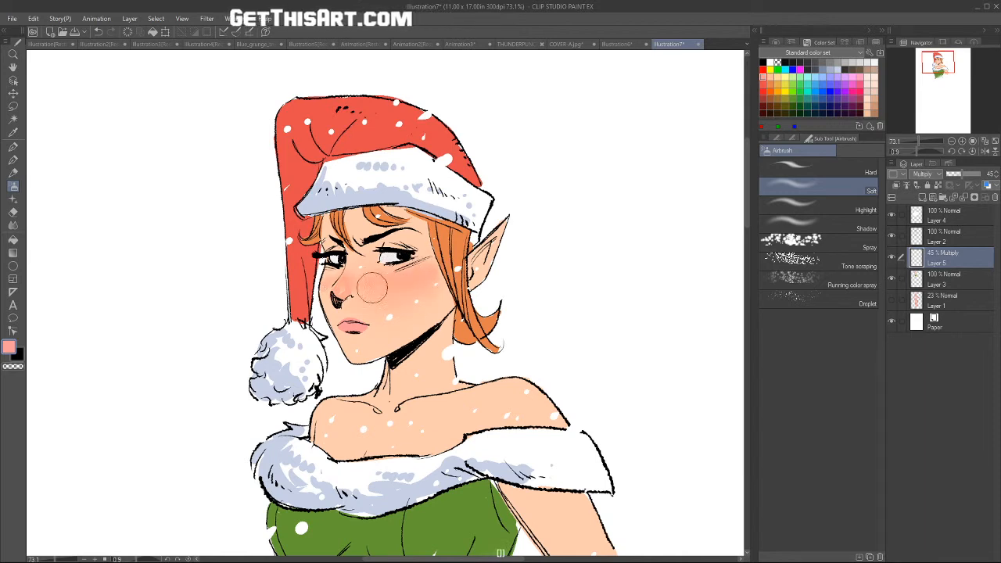
Step: Erase a small highlight out of the blush on the nose with the Hard eraser
{"action": "key", "text": "e"}
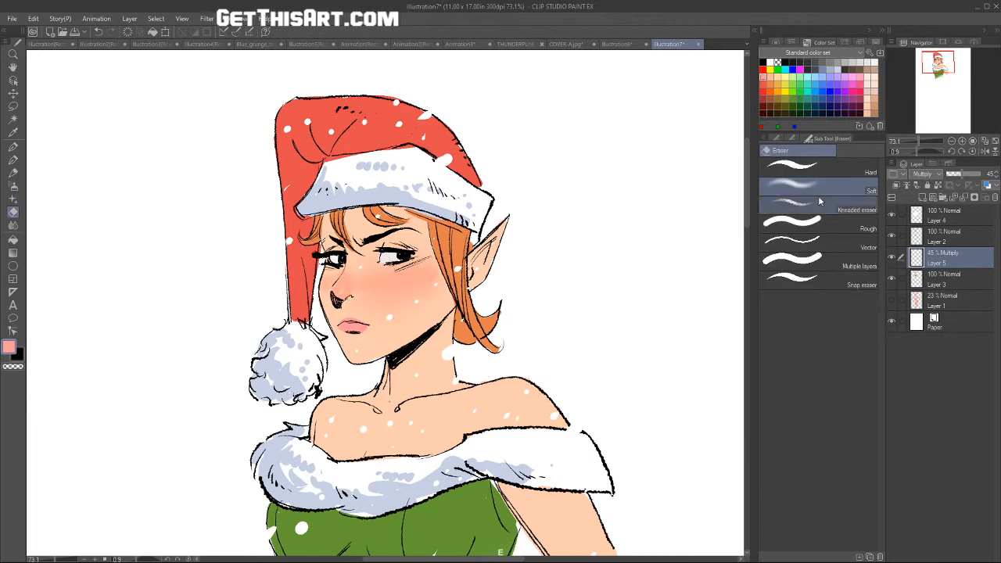
{"action": "left_click", "coordinate": [821, 169]}
{"action": "key", "text": "bracketleft"}
{"action": "key", "text": "bracketleft"}
{"action": "key", "text": "bracketleft"}
{"action": "key", "text": "bracketleft"}
{"action": "key", "text": "bracketright"}
{"action": "key", "text": "bracketright"}
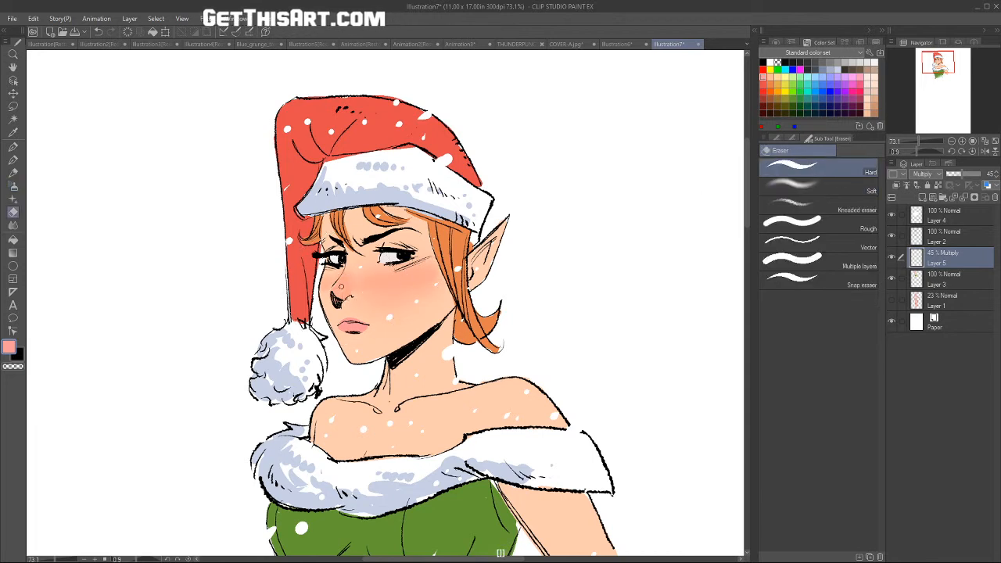
Step: Shade the eyelids, the far side of the face and the neck with lavender strokes
{"action": "key", "text": "h"}
{"action": "left_click_drag", "start_coordinate": [527, 326], "coordinate": [522, 328]}
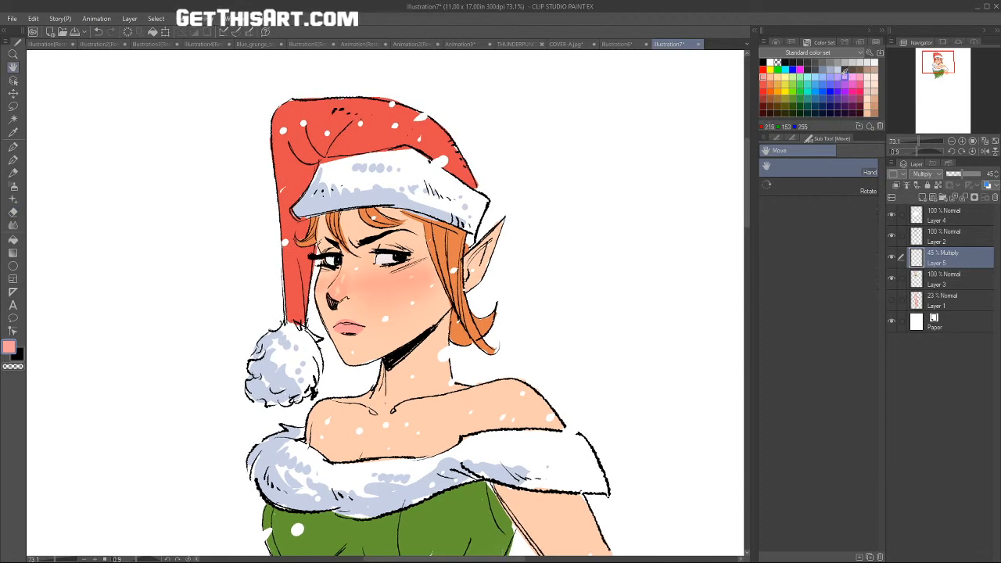
{"action": "left_click", "coordinate": [838, 76]}
{"action": "key", "text": "b"}
{"action": "left_click_drag", "start_coordinate": [367, 248], "coordinate": [410, 247]}
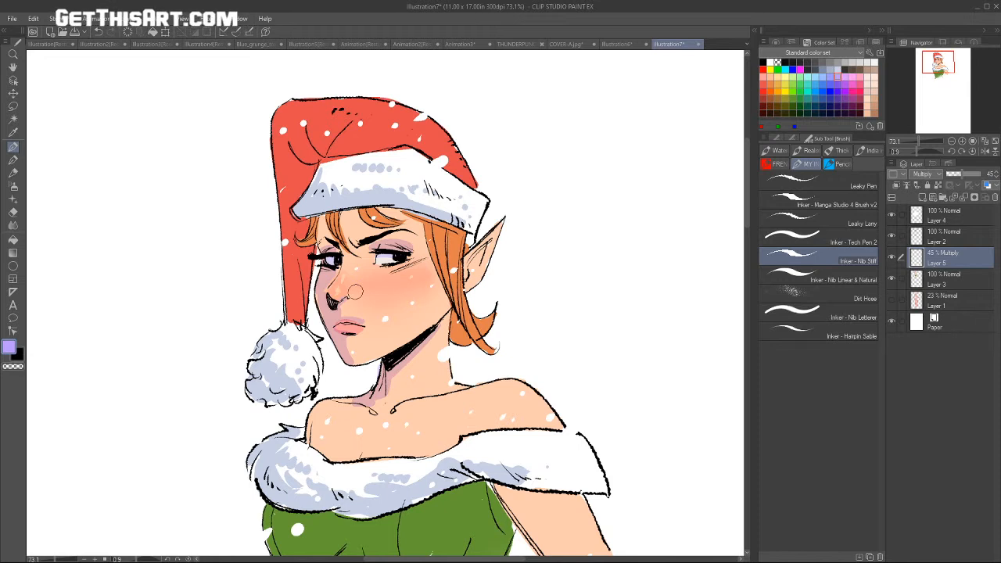
Step: Shade the hat's hanging tail, the pom-pom and the fur brim in lavender
{"action": "mouse_move", "coordinate": [309, 250]}
{"action": "left_mouse_down"}
{"action": "mouse_move", "coordinate": [299, 312]}
{"action": "mouse_move", "coordinate": [303, 168]}
{"action": "mouse_move", "coordinate": [291, 204]}
{"action": "mouse_move", "coordinate": [289, 169]}
{"action": "left_mouse_up"}
{"action": "mouse_move", "coordinate": [285, 328]}
{"action": "left_mouse_down"}
{"action": "mouse_move", "coordinate": [258, 372]}
{"action": "mouse_move", "coordinate": [282, 391]}
{"action": "mouse_move", "coordinate": [299, 366]}
{"action": "left_mouse_up"}
{"action": "mouse_move", "coordinate": [328, 175]}
{"action": "left_mouse_down"}
{"action": "mouse_move", "coordinate": [309, 207]}
{"action": "mouse_move", "coordinate": [326, 182]}
{"action": "mouse_move", "coordinate": [369, 188]}
{"action": "left_mouse_up"}
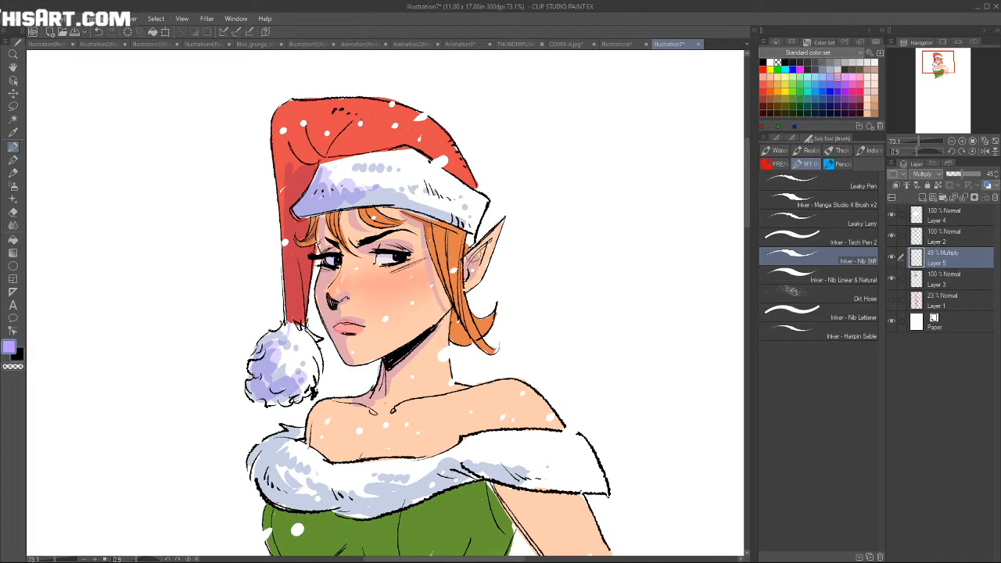
Step: Brush lavender shadows over the chest, the shoulder and the fur collar
{"action": "mouse_move", "coordinate": [309, 450]}
{"action": "left_mouse_down"}
{"action": "mouse_move", "coordinate": [355, 423]}
{"action": "mouse_move", "coordinate": [320, 420]}
{"action": "mouse_move", "coordinate": [342, 418]}
{"action": "mouse_move", "coordinate": [339, 406]}
{"action": "mouse_move", "coordinate": [365, 430]}
{"action": "mouse_move", "coordinate": [328, 437]}
{"action": "mouse_move", "coordinate": [354, 429]}
{"action": "mouse_move", "coordinate": [359, 452]}
{"action": "mouse_move", "coordinate": [388, 445]}
{"action": "mouse_move", "coordinate": [373, 440]}
{"action": "mouse_move", "coordinate": [389, 419]}
{"action": "left_mouse_up"}
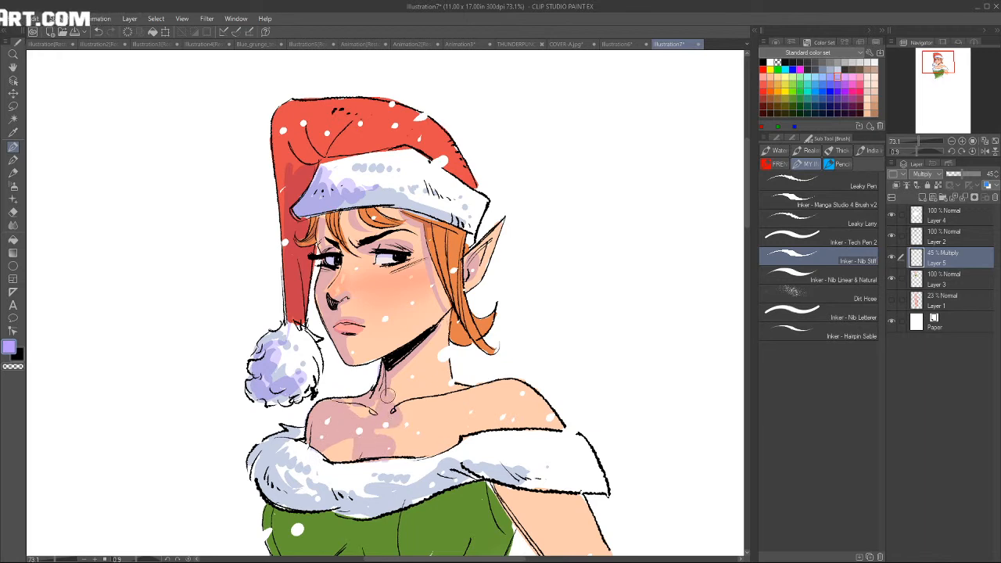
{"action": "left_click_drag", "start_coordinate": [470, 396], "coordinate": [464, 441]}
{"action": "left_click_drag", "start_coordinate": [293, 465], "coordinate": [261, 459]}
Step: Extend the lavender shadows over the green bodice and the upper arm
{"action": "key", "text": "ctrl+space"}
{"action": "left_click_drag", "start_coordinate": [587, 315], "coordinate": [535, 332]}
{"action": "key", "text": "space"}
{"action": "left_click_drag", "start_coordinate": [615, 379], "coordinate": [603, 361]}
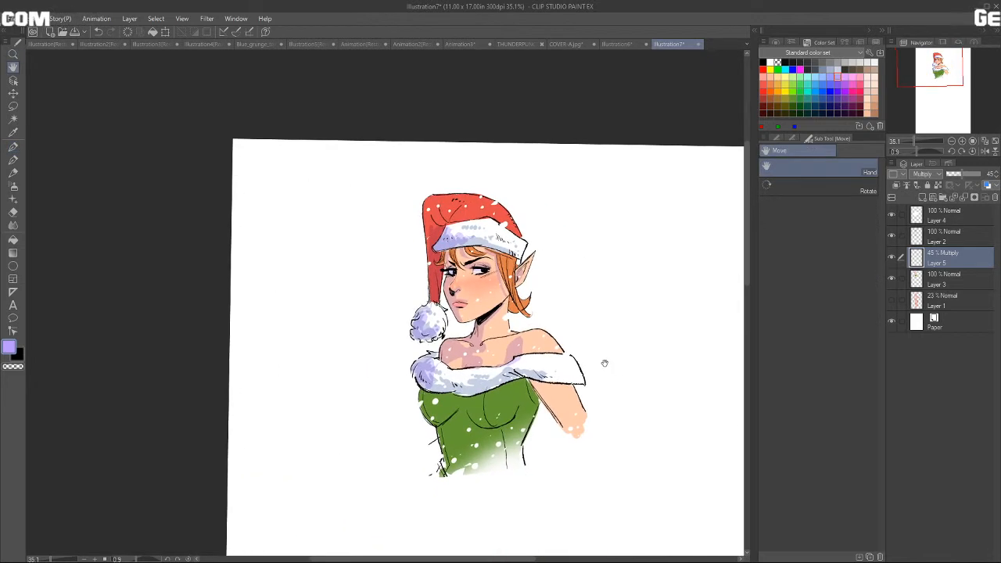
{"action": "mouse_move", "coordinate": [430, 408]}
{"action": "left_mouse_down"}
{"action": "mouse_move", "coordinate": [435, 417]}
{"action": "mouse_move", "coordinate": [504, 415]}
{"action": "mouse_move", "coordinate": [459, 453]}
{"action": "mouse_move", "coordinate": [471, 436]}
{"action": "left_mouse_up"}
{"action": "mouse_move", "coordinate": [551, 396]}
{"action": "left_mouse_down"}
{"action": "mouse_move", "coordinate": [554, 411]}
{"action": "mouse_move", "coordinate": [539, 385]}
{"action": "left_mouse_up"}
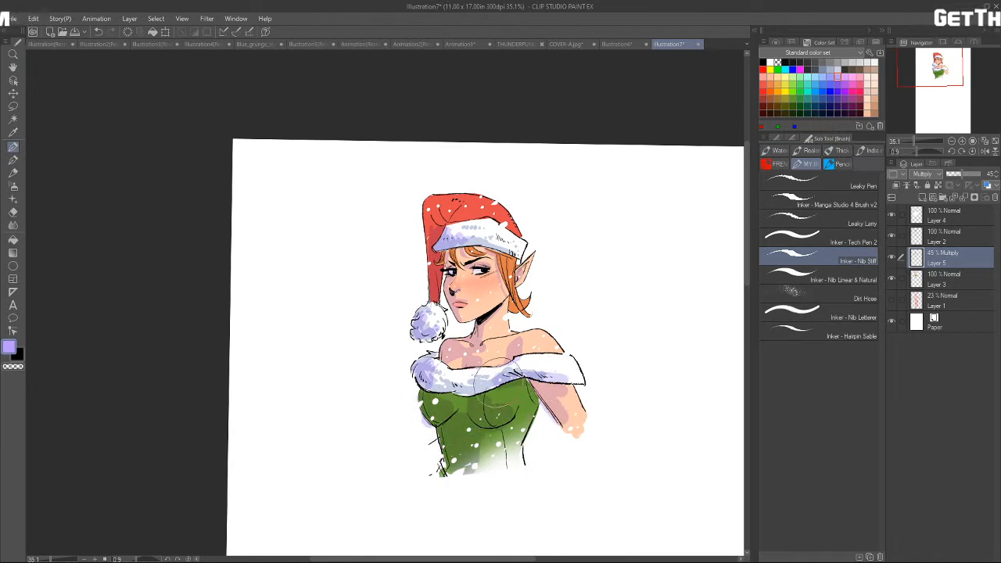
Step: Erase small areas of the shading around the lips and cheek with the Hard eraser
{"action": "scroll", "coordinate": [484, 317], "scroll_direction": "up", "scroll_amount": 5}
{"action": "left_click_drag", "start_coordinate": [529, 283], "coordinate": [467, 397]}
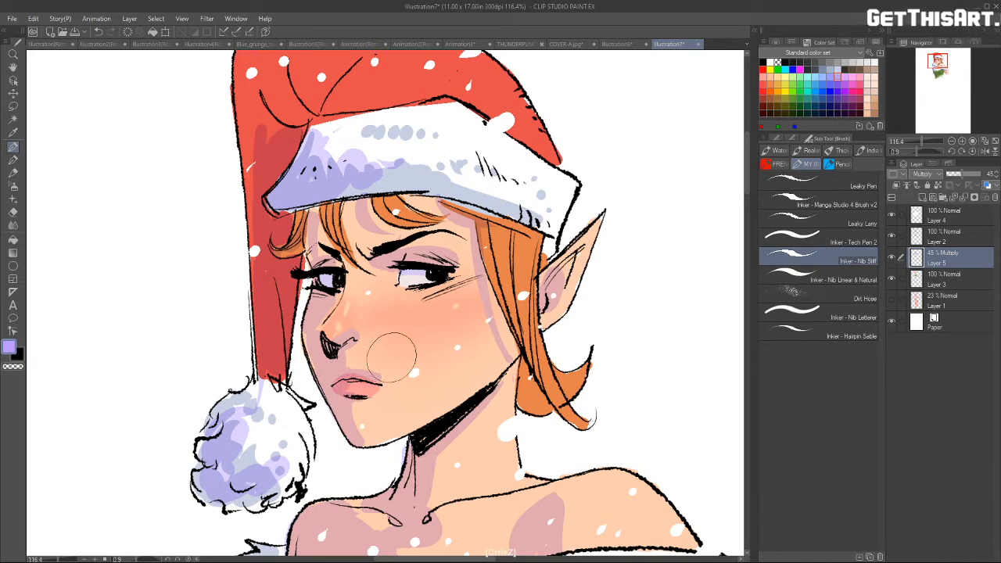
{"action": "key", "text": "e"}
{"action": "left_click_drag", "start_coordinate": [378, 375], "coordinate": [349, 369]}
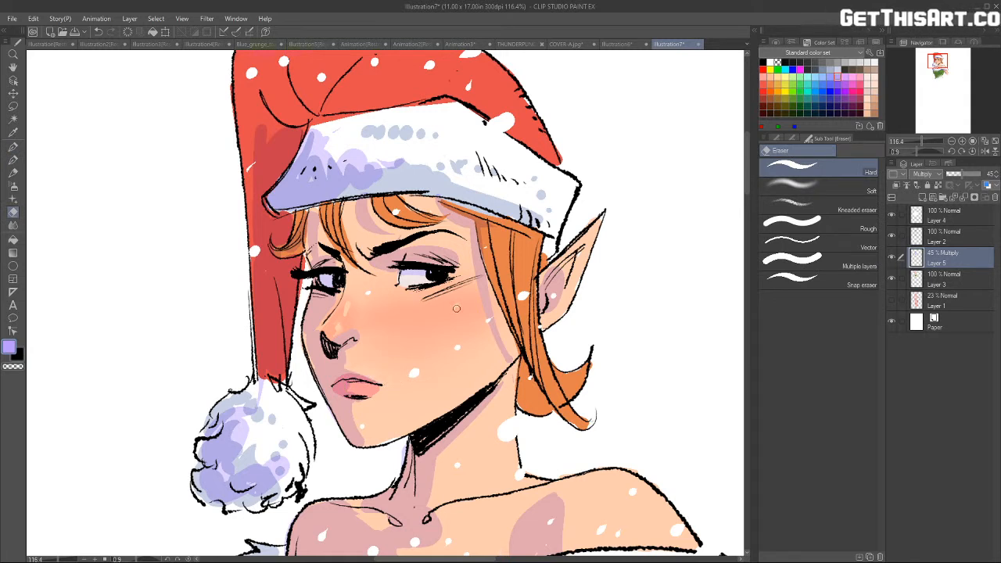
Step: Add a new layer above the multiply shading and set its blending mode to Screen
{"action": "left_click", "coordinate": [921, 197]}
{"action": "left_click", "coordinate": [922, 173]}
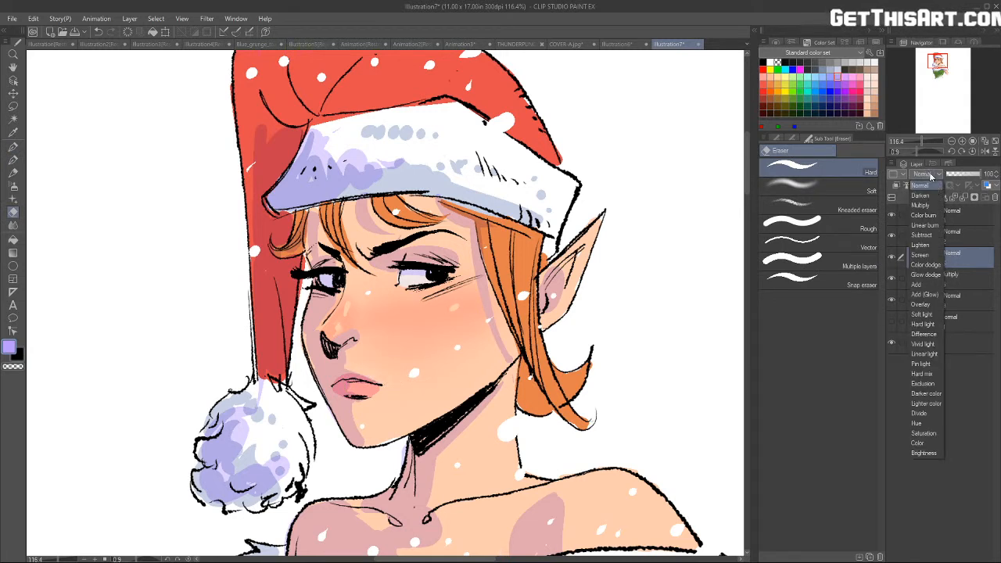
{"action": "left_click", "coordinate": [923, 254]}
Step: Paint turquoise rim light along the face contour, the hat's hanging tail and the neck
{"action": "left_click", "coordinate": [776, 62]}
{"action": "key", "text": "b"}
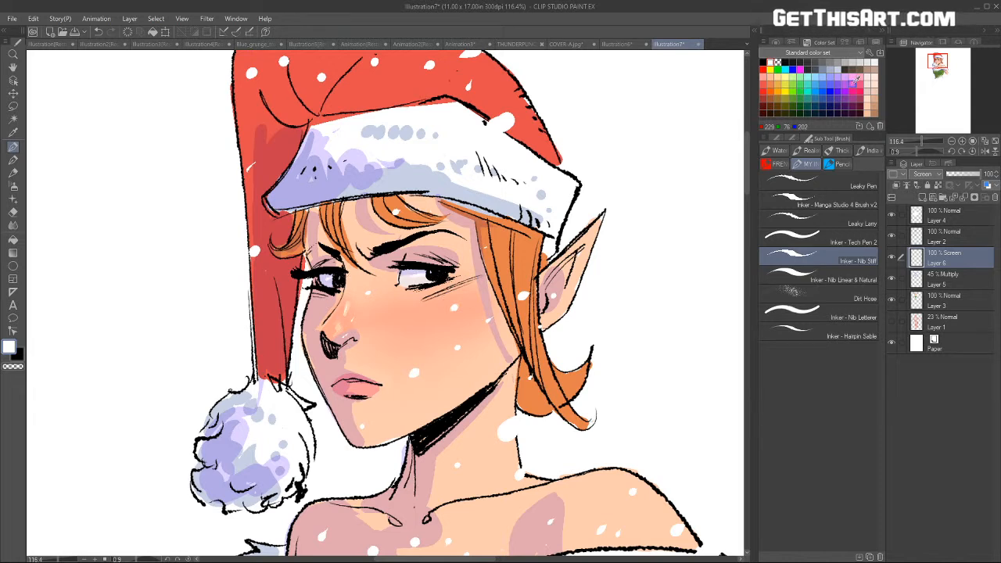
{"action": "left_click", "coordinate": [807, 92]}
{"action": "left_click_drag", "start_coordinate": [304, 337], "coordinate": [343, 433]}
{"action": "mouse_move", "coordinate": [326, 330]}
{"action": "left_mouse_down"}
{"action": "mouse_move", "coordinate": [346, 282]}
{"action": "mouse_move", "coordinate": [308, 214]}
{"action": "left_mouse_up"}
{"action": "left_click_drag", "start_coordinate": [252, 279], "coordinate": [257, 375]}
{"action": "mouse_move", "coordinate": [405, 444]}
{"action": "left_mouse_down"}
{"action": "mouse_move", "coordinate": [395, 499]}
{"action": "mouse_move", "coordinate": [413, 519]}
{"action": "left_mouse_up"}
Step: Add turquoise rim light along the outer edge of the bodice's bust and the fur collar
{"action": "key", "text": "ctrl+space"}
{"action": "left_click", "coordinate": [590, 415], "text": "ctrl"}
{"action": "left_click_drag", "start_coordinate": [592, 441], "coordinate": [541, 460]}
{"action": "key", "text": "space"}
{"action": "left_click_drag", "start_coordinate": [641, 438], "coordinate": [615, 282]}
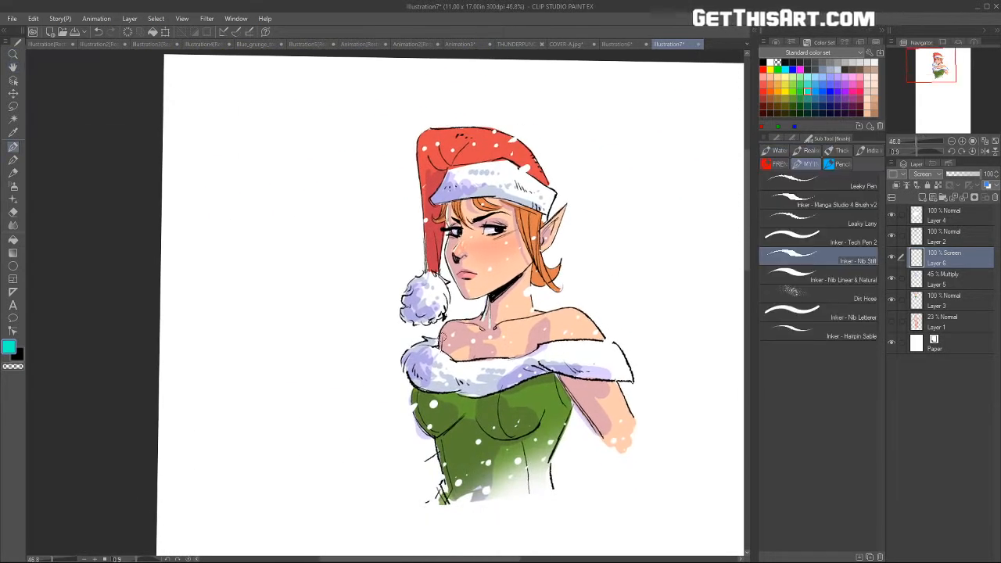
{"action": "left_click_drag", "start_coordinate": [411, 391], "coordinate": [437, 435]}
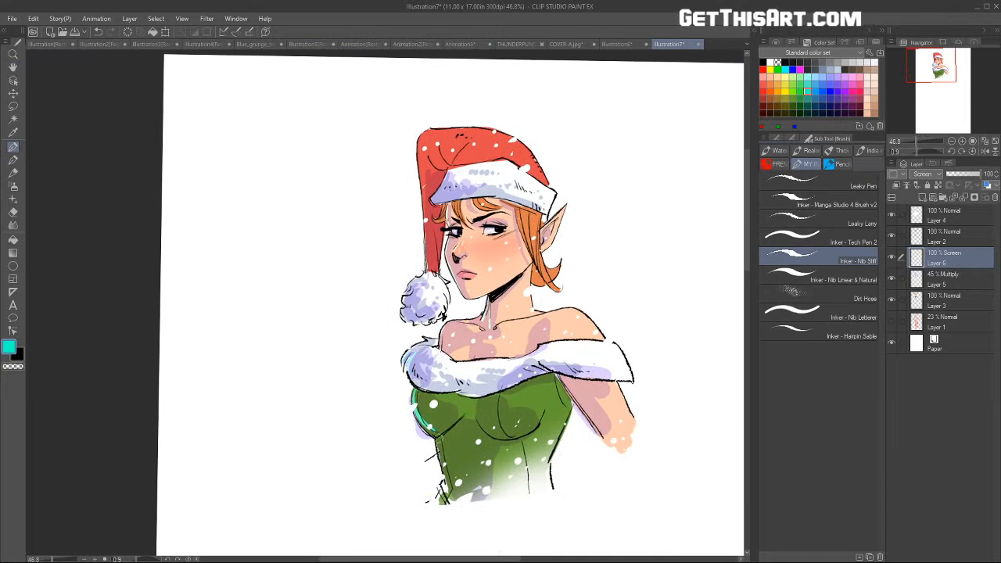
Step: Highlight the hat's outer edge and folds, erasing the excess along its hanging tail
{"action": "left_click_drag", "start_coordinate": [415, 146], "coordinate": [429, 261]}
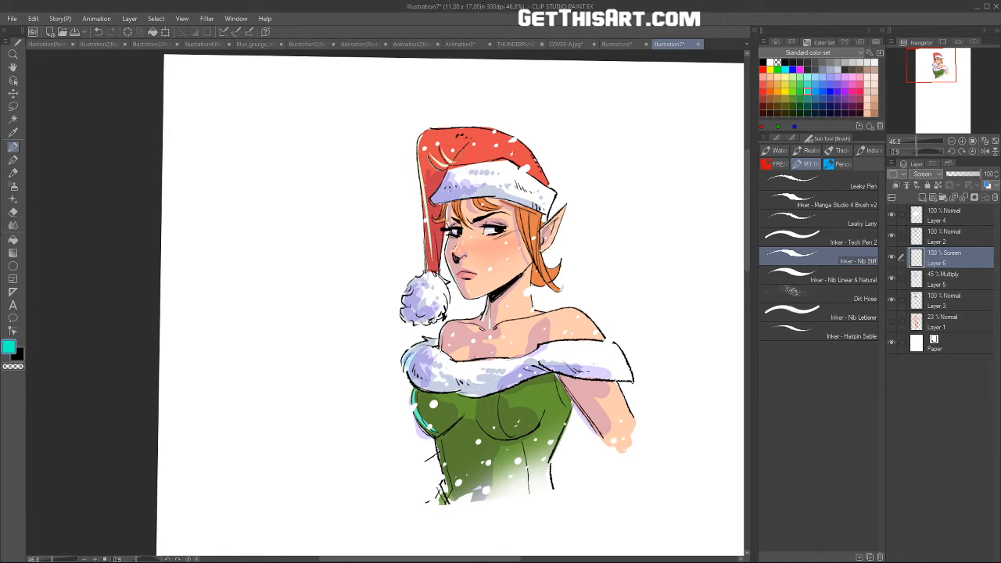
{"action": "key", "text": "e"}
{"action": "left_click_drag", "start_coordinate": [425, 199], "coordinate": [428, 244]}
Step: Paint turquoise rim light under the bust, down the waist edge and along the arm's inner edge
{"action": "key", "text": "b"}
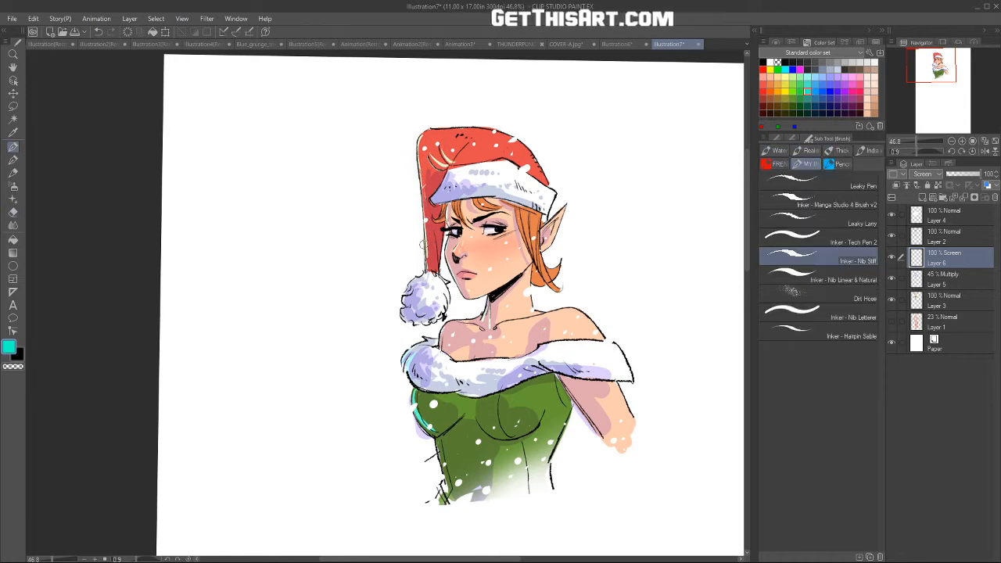
{"action": "left_click_drag", "start_coordinate": [483, 420], "coordinate": [532, 419]}
{"action": "left_click_drag", "start_coordinate": [435, 436], "coordinate": [452, 502]}
{"action": "left_click_drag", "start_coordinate": [587, 395], "coordinate": [603, 432]}
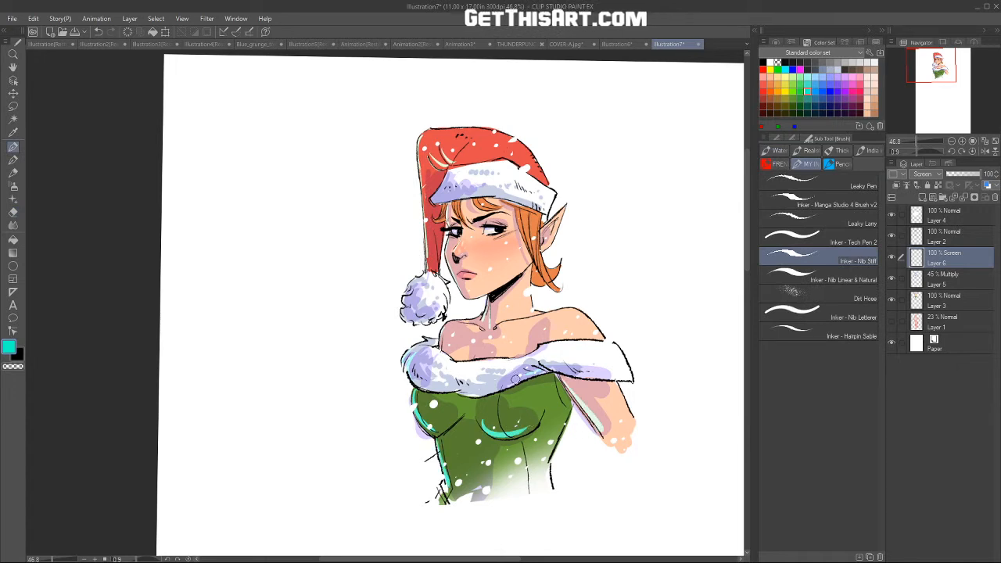
Step: Deepen the nose and lips with coral red strokes on the multiply shading layer
{"action": "key", "text": "space"}
{"action": "mouse_move", "coordinate": [592, 287]}
{"action": "left_mouse_down"}
{"action": "mouse_move", "coordinate": [550, 298]}
{"action": "mouse_move", "coordinate": [607, 266]}
{"action": "mouse_move", "coordinate": [559, 289]}
{"action": "left_mouse_up"}
{"action": "key", "text": "ctrl+space"}
{"action": "mouse_move", "coordinate": [488, 309]}
{"action": "left_mouse_down"}
{"action": "mouse_move", "coordinate": [516, 289]}
{"action": "mouse_move", "coordinate": [474, 412]}
{"action": "mouse_move", "coordinate": [485, 359]}
{"action": "left_mouse_up"}
{"action": "key", "text": "space"}
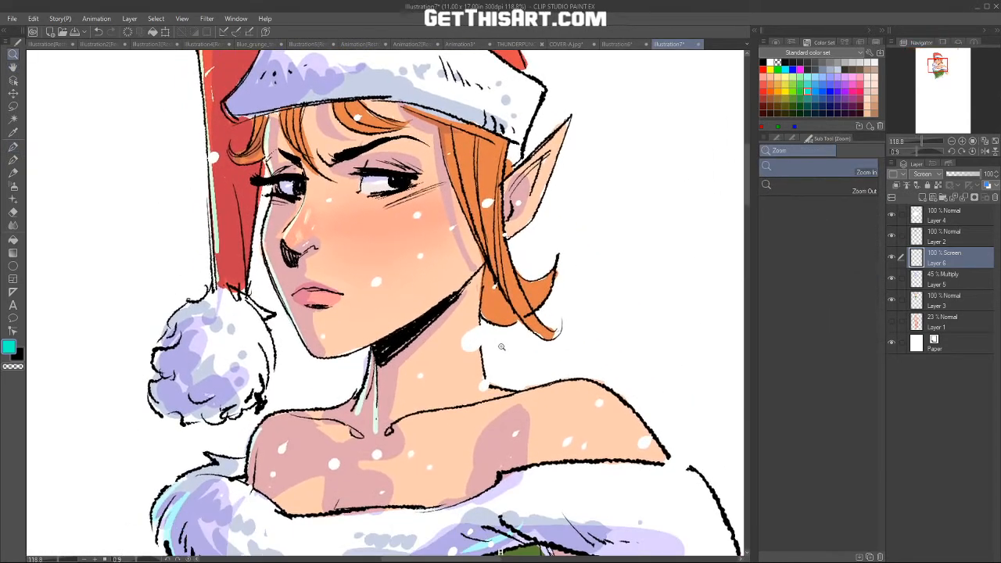
{"action": "left_click", "coordinate": [952, 281]}
{"action": "left_click", "coordinate": [762, 81]}
{"action": "key", "text": "b"}
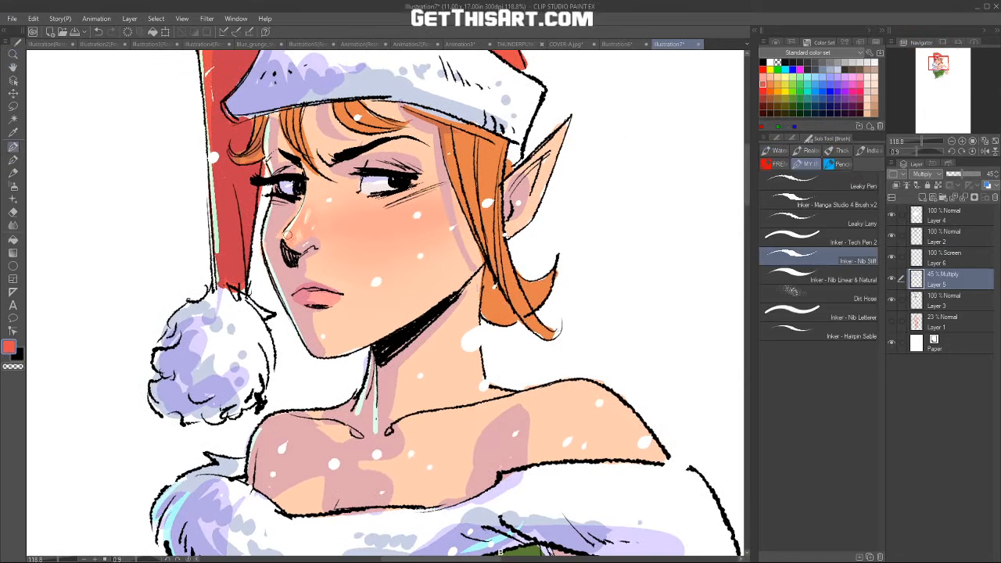
{"action": "mouse_move", "coordinate": [305, 240]}
{"action": "left_mouse_down"}
{"action": "mouse_move", "coordinate": [294, 227]}
{"action": "mouse_move", "coordinate": [311, 236]}
{"action": "left_mouse_up"}
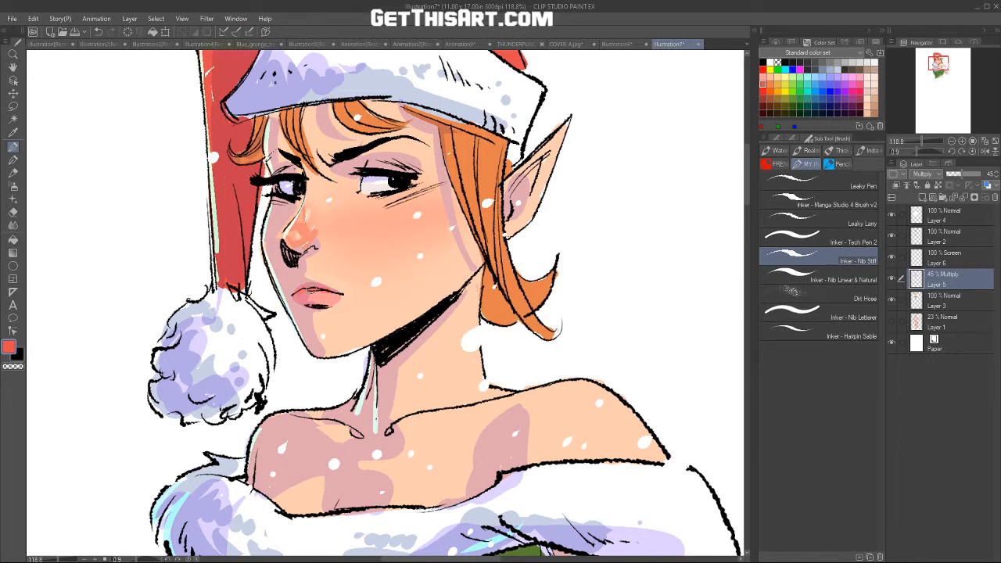
Step: Intensify the cheek blush with a resized soft airbrush in coral red on the multiply shading layer
{"action": "left_click", "coordinate": [13, 187]}
{"action": "key", "text": "bracketright"}
{"action": "key", "text": "bracketright"}
{"action": "key", "text": "bracketright"}
{"action": "key", "text": "bracketleft"}
{"action": "key", "text": "bracketleft"}
{"action": "key", "text": "bracketleft"}
{"action": "key", "text": "bracketleft"}
{"action": "key", "text": "bracketleft"}
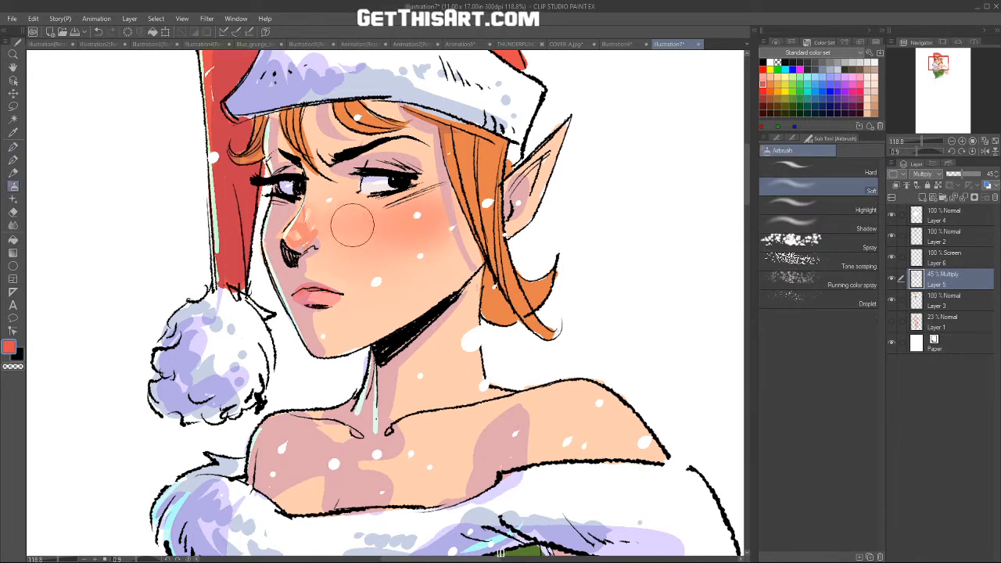
{"action": "key", "text": "b"}
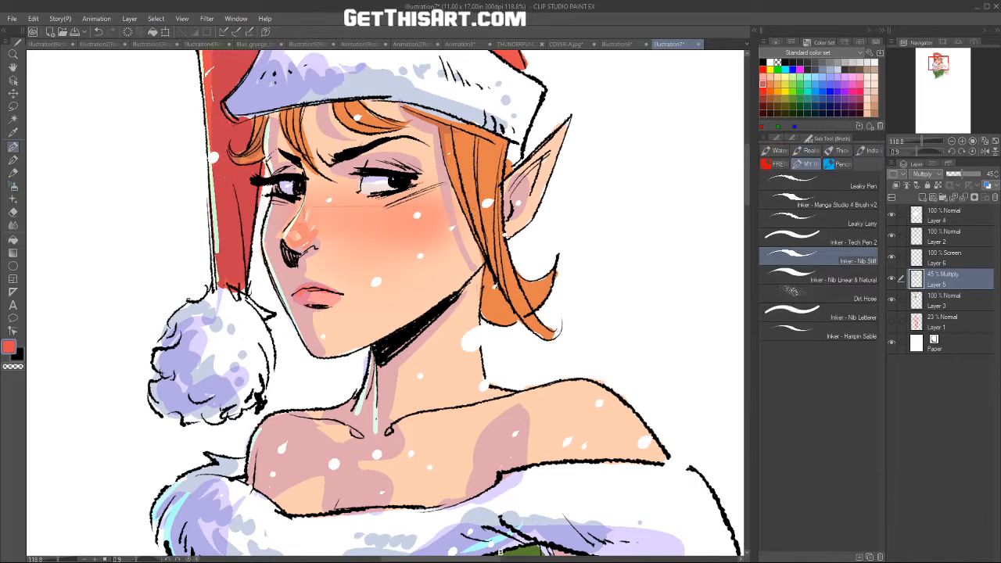
Step: Erase the color between the lips on Layer 3 and the multiply layer to show white teeth
{"action": "left_click_drag", "start_coordinate": [599, 198], "coordinate": [655, 237]}
{"action": "left_click_drag", "start_coordinate": [448, 258], "coordinate": [495, 226]}
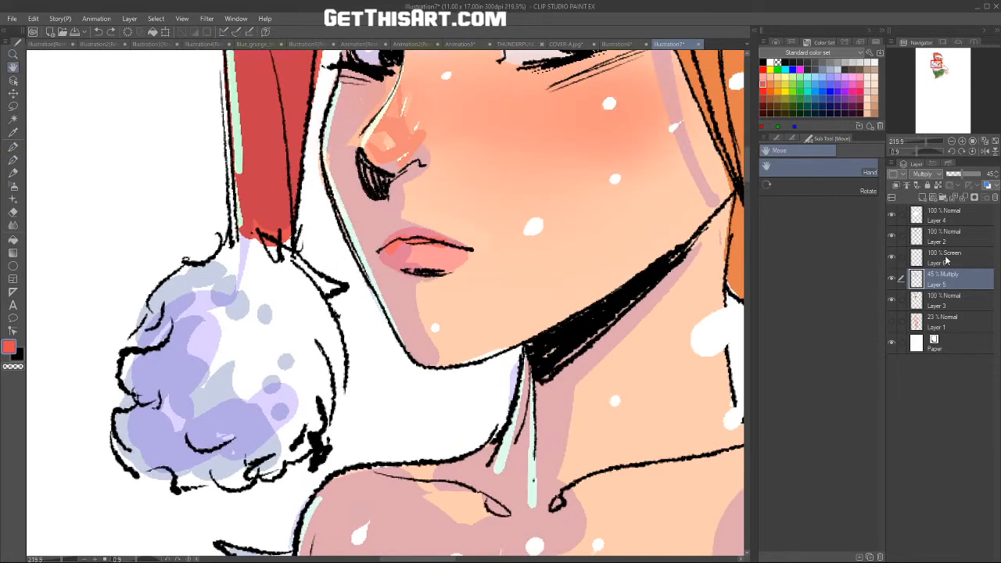
{"action": "left_click", "coordinate": [951, 301]}
{"action": "key", "text": "e"}
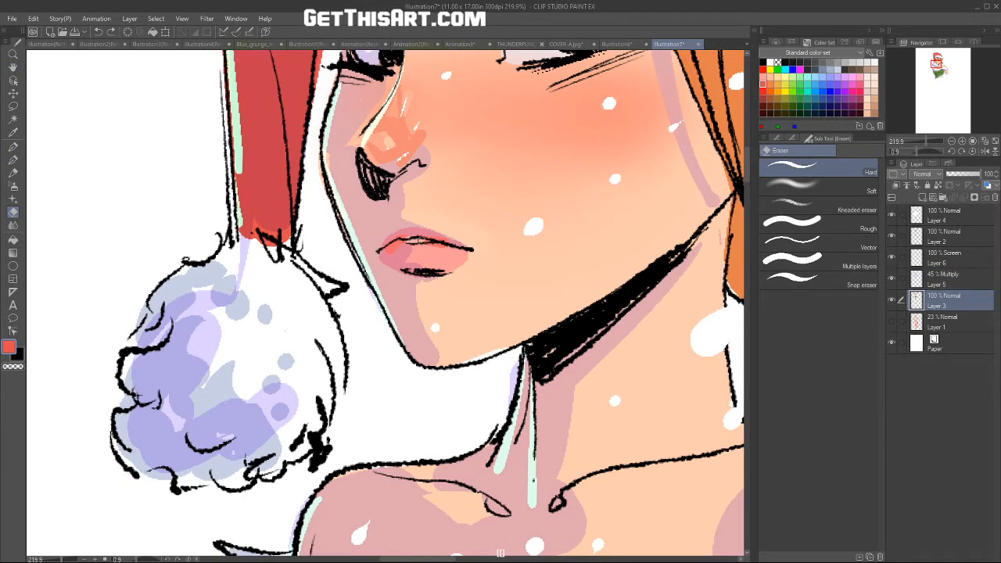
{"action": "left_click", "coordinate": [931, 281]}
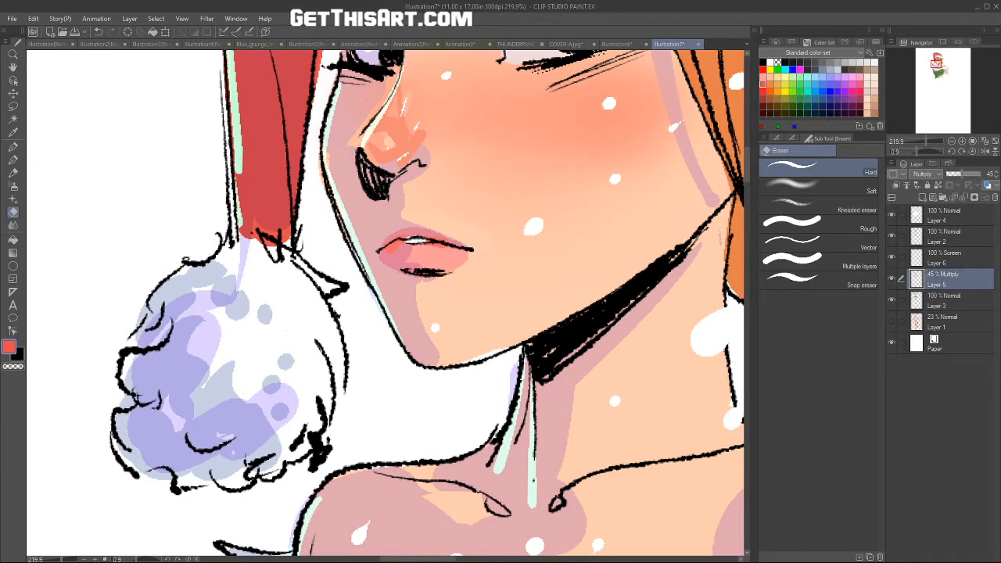
{"action": "left_click_drag", "start_coordinate": [641, 194], "coordinate": [547, 200]}
{"action": "left_click_drag", "start_coordinate": [728, 264], "coordinate": [587, 335]}
{"action": "left_click_drag", "start_coordinate": [635, 287], "coordinate": [695, 286]}
{"action": "left_click_drag", "start_coordinate": [505, 282], "coordinate": [614, 334]}
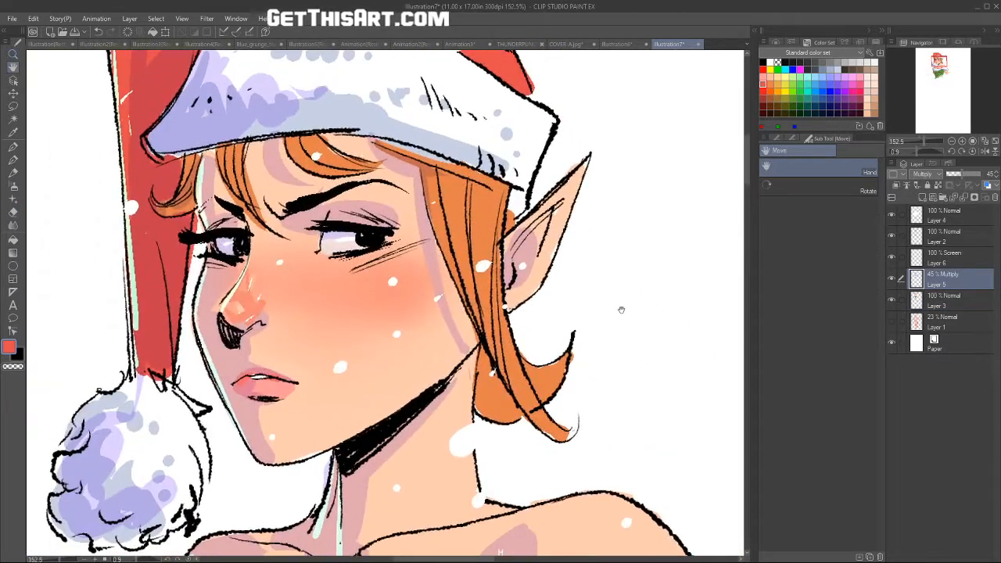
Step: Paint the irises of both eyes green with the Inker - Nib Stiff pen
{"action": "left_click", "coordinate": [800, 91]}
{"action": "key", "text": "p"}
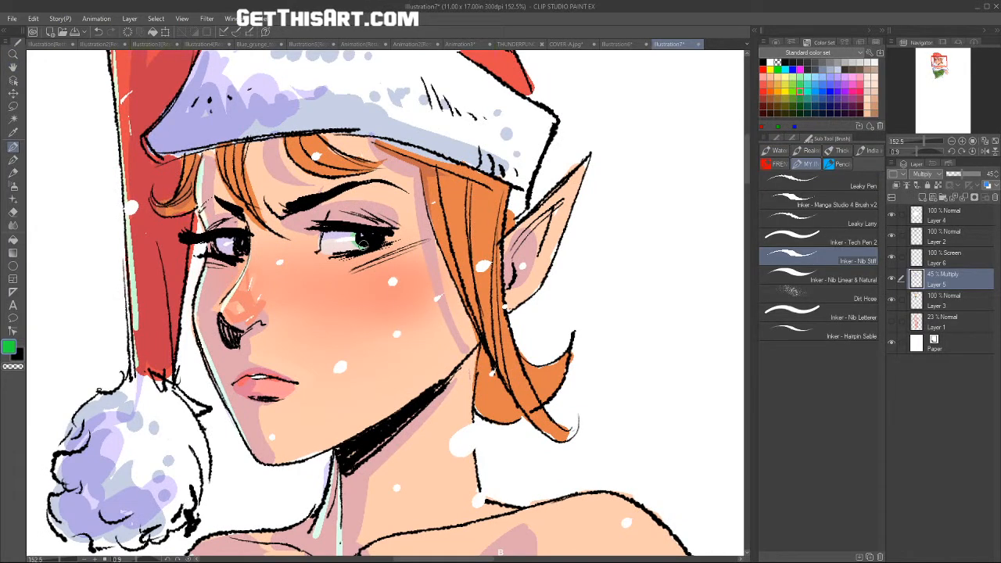
{"action": "left_click", "coordinate": [959, 330]}
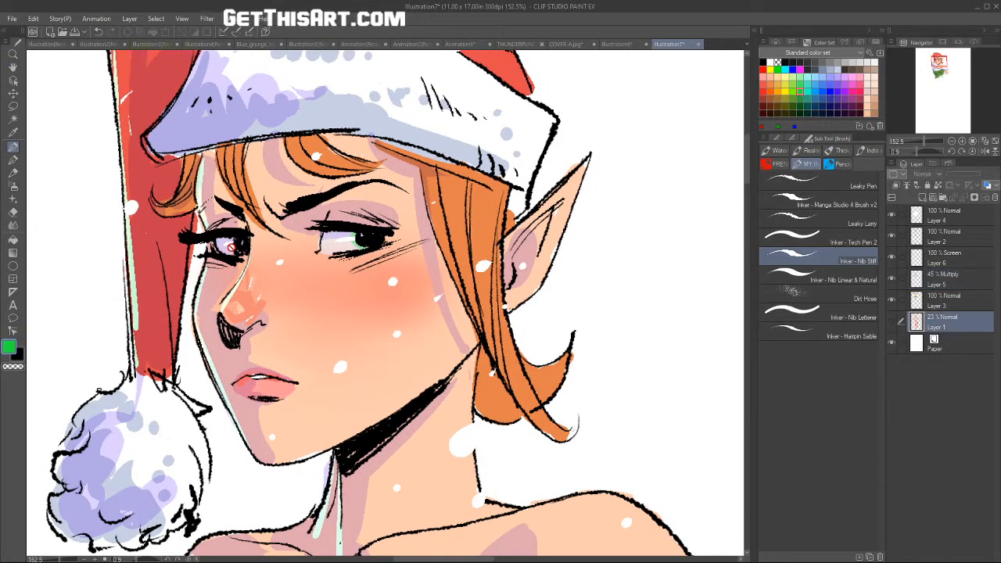
{"action": "left_click", "coordinate": [955, 304]}
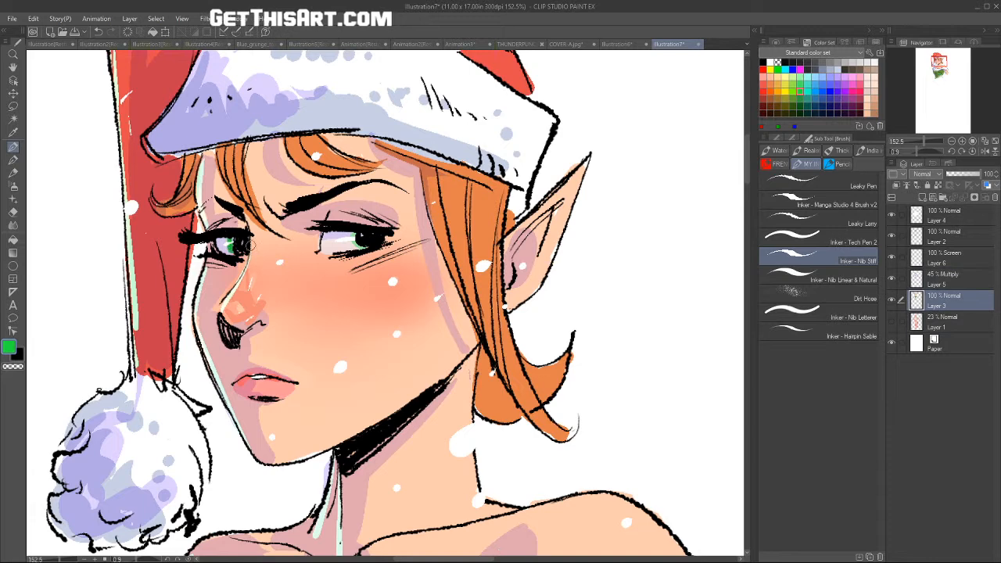
Step: Add a new layer above Layer 4 and paint small white highlights in the eyes
{"action": "key", "text": "slash"}
{"action": "left_click_drag", "start_coordinate": [594, 267], "coordinate": [531, 270]}
{"action": "left_click_drag", "start_coordinate": [632, 291], "coordinate": [610, 277]}
{"action": "left_click", "coordinate": [942, 212]}
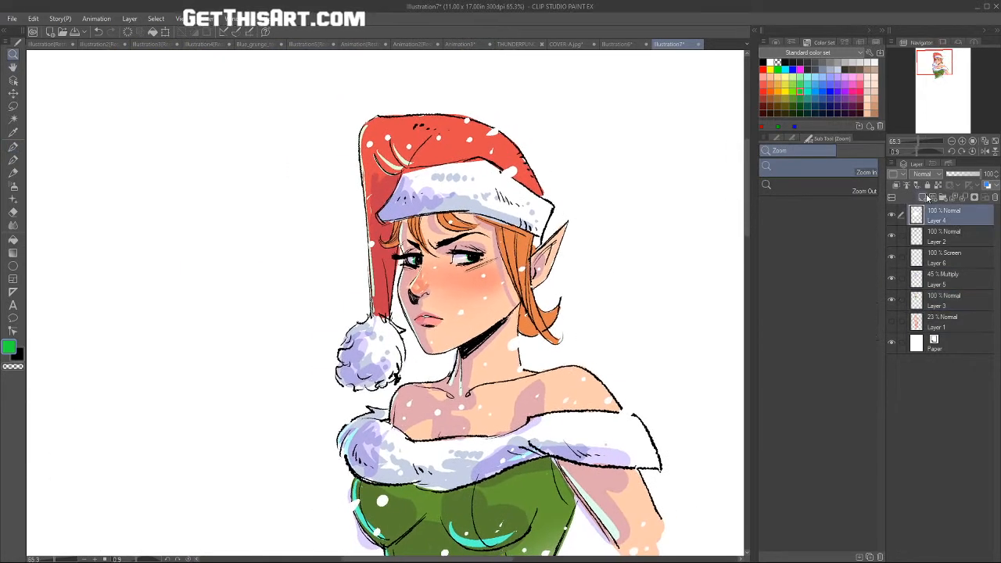
{"action": "left_click", "coordinate": [923, 197]}
{"action": "left_click", "coordinate": [770, 62]}
{"action": "left_click_drag", "start_coordinate": [468, 259], "coordinate": [529, 258]}
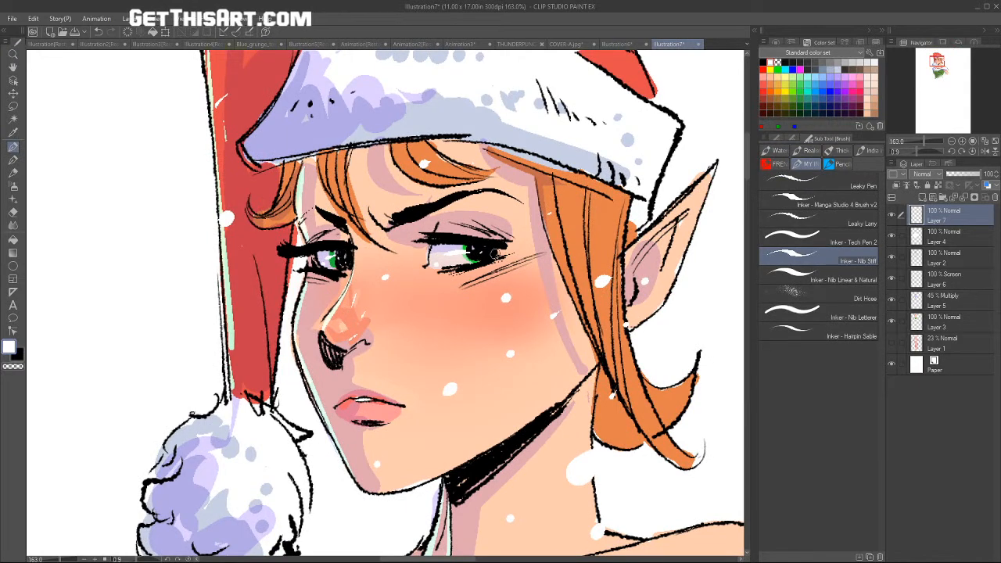
Step: Airbrush soft coral red blush onto the bare shoulder and the ear on the multiply layer
{"action": "left_click_drag", "start_coordinate": [649, 308], "coordinate": [600, 308]}
{"action": "left_click_drag", "start_coordinate": [693, 383], "coordinate": [554, 296]}
{"action": "left_click_drag", "start_coordinate": [612, 305], "coordinate": [581, 305]}
{"action": "left_click_drag", "start_coordinate": [650, 281], "coordinate": [560, 254]}
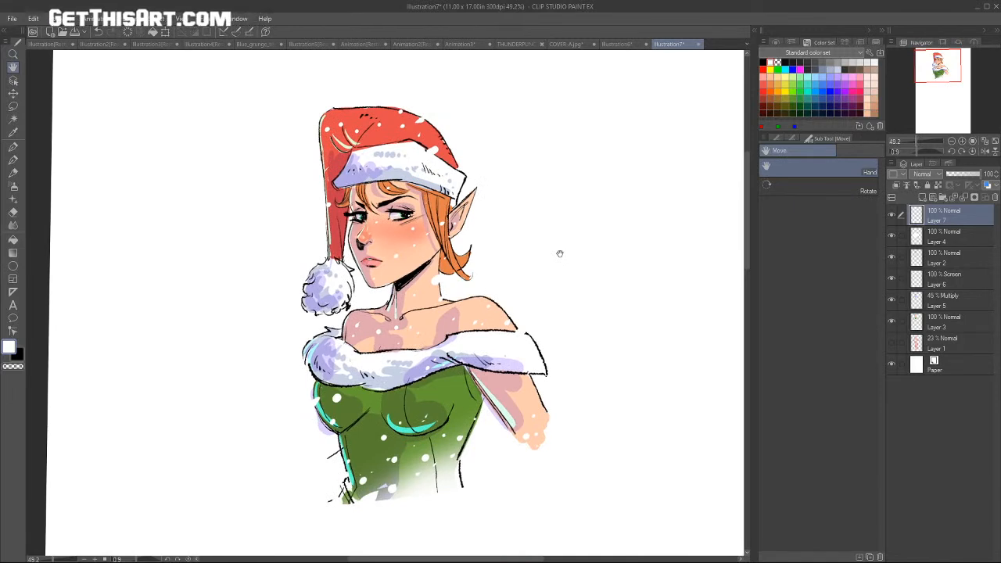
{"action": "left_click", "coordinate": [955, 299]}
{"action": "left_click", "coordinate": [762, 76]}
{"action": "left_click", "coordinate": [14, 186]}
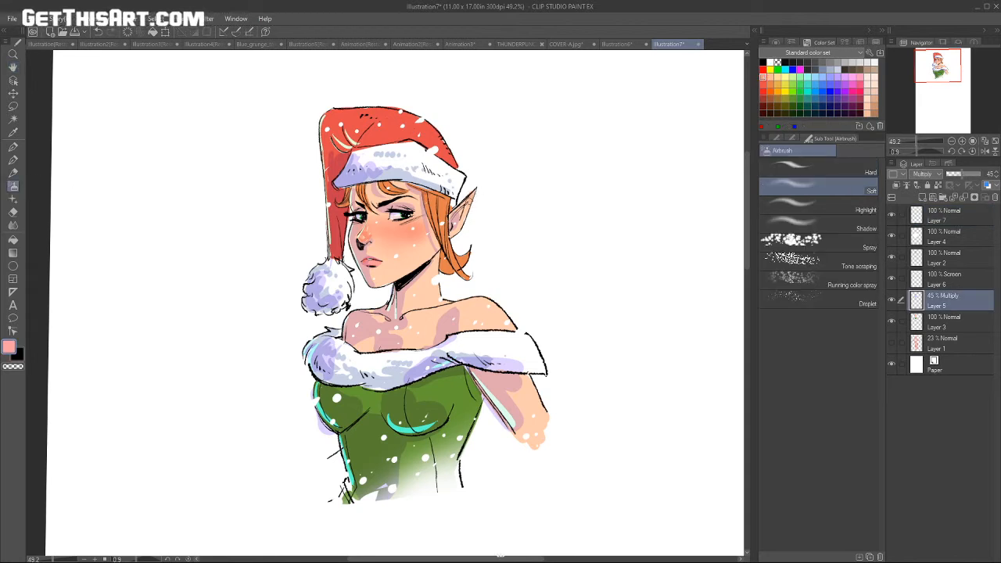
{"action": "left_click", "coordinate": [763, 83]}
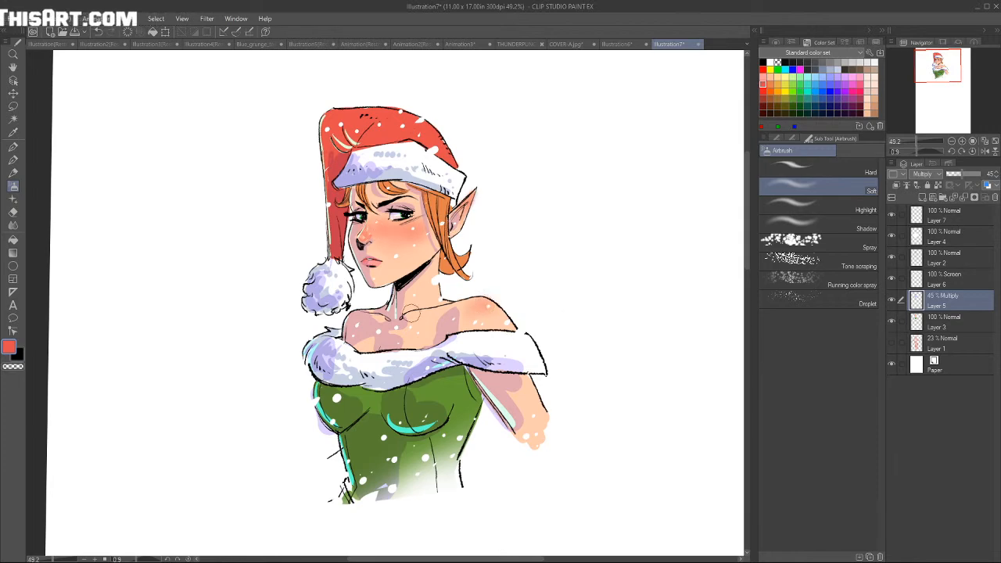
{"action": "key", "text": "ctrl+space"}
{"action": "mouse_move", "coordinate": [493, 196]}
{"action": "left_mouse_down"}
{"action": "mouse_move", "coordinate": [480, 195]}
{"action": "mouse_move", "coordinate": [496, 186]}
{"action": "left_mouse_up"}
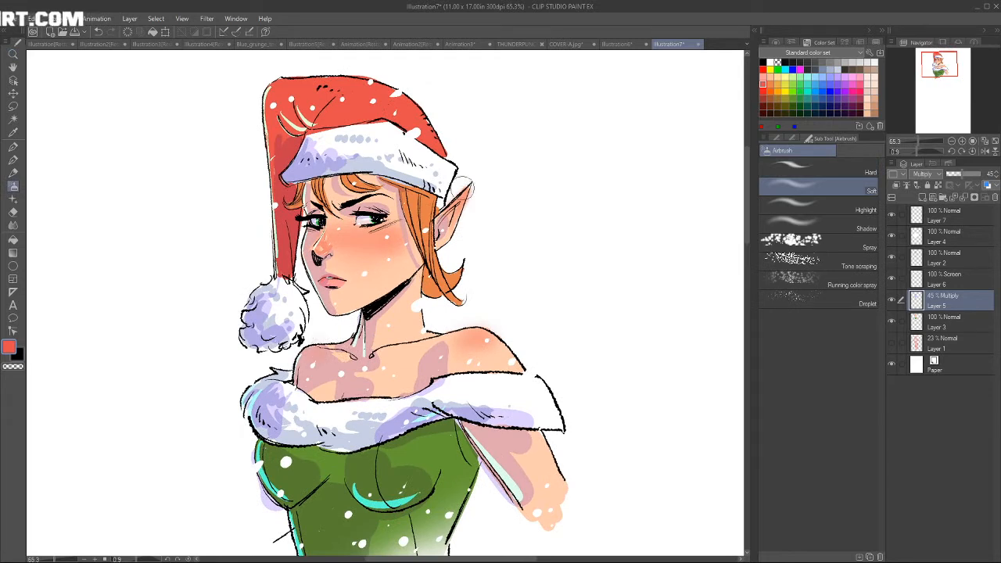
{"action": "key", "text": "ctrl+space"}
{"action": "mouse_move", "coordinate": [548, 165]}
{"action": "left_mouse_down"}
{"action": "mouse_move", "coordinate": [538, 163]}
{"action": "mouse_move", "coordinate": [558, 172]}
{"action": "mouse_move", "coordinate": [545, 168]}
{"action": "left_mouse_up"}
{"action": "key", "text": "space"}
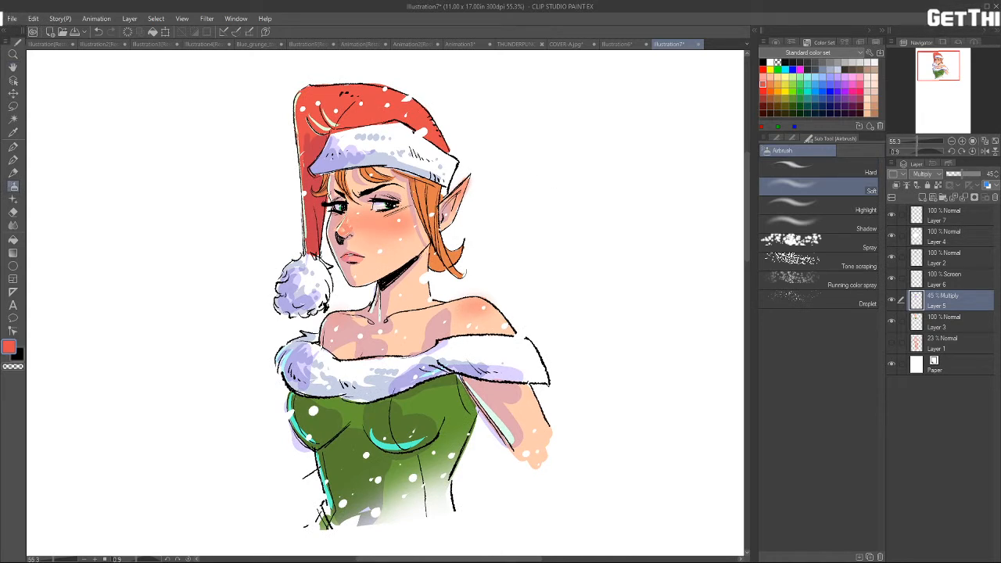
Step: Switch to the web browser and view the art store's front page and the Magic Time Tee on TeePublic
{"action": "left_click_drag", "start_coordinate": [0, 86], "coordinate": [838, 76]}
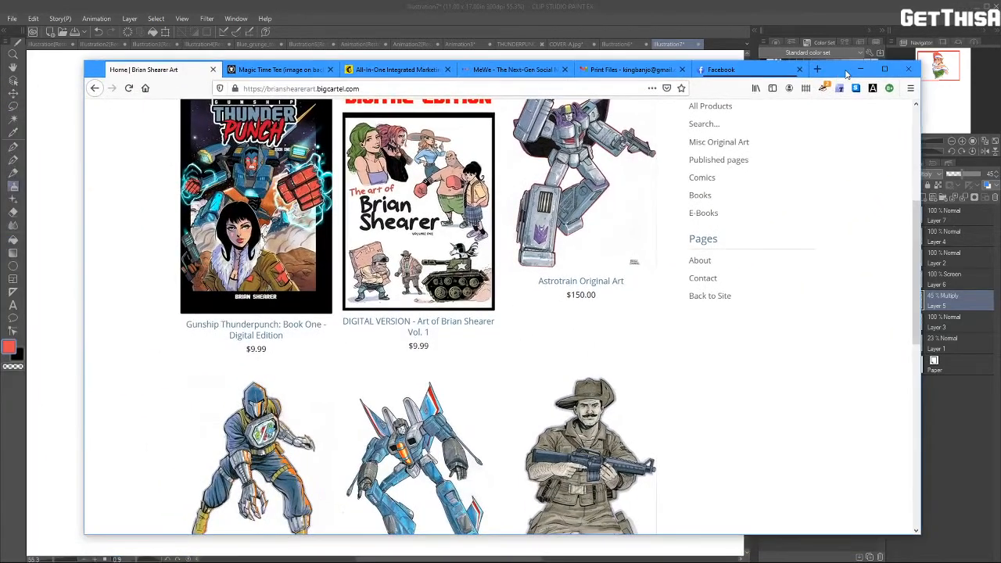
{"action": "double_click", "coordinate": [836, 71]}
{"action": "scroll", "coordinate": [662, 112], "scroll_direction": "up", "scroll_amount": 5}
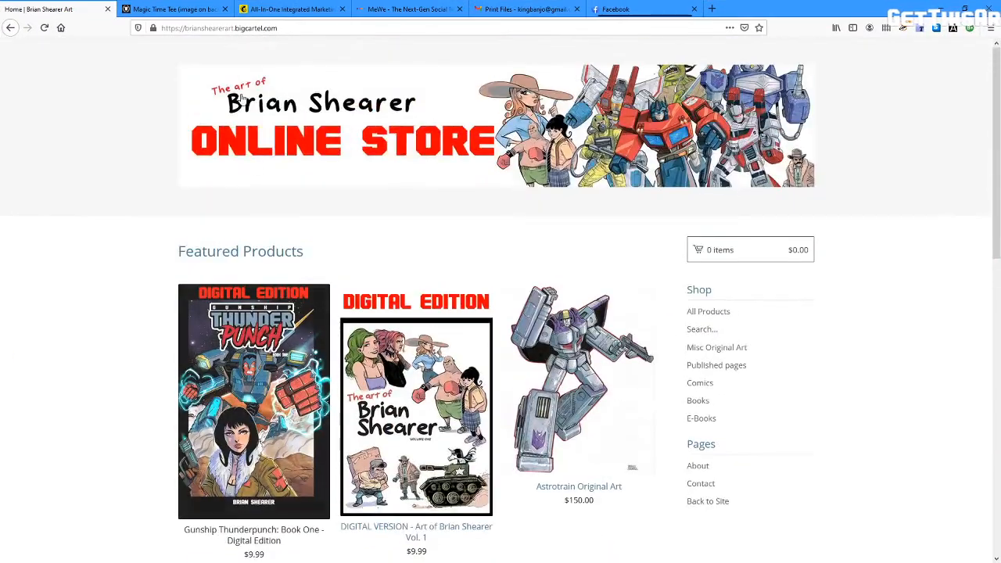
{"action": "left_click", "coordinate": [179, 7]}
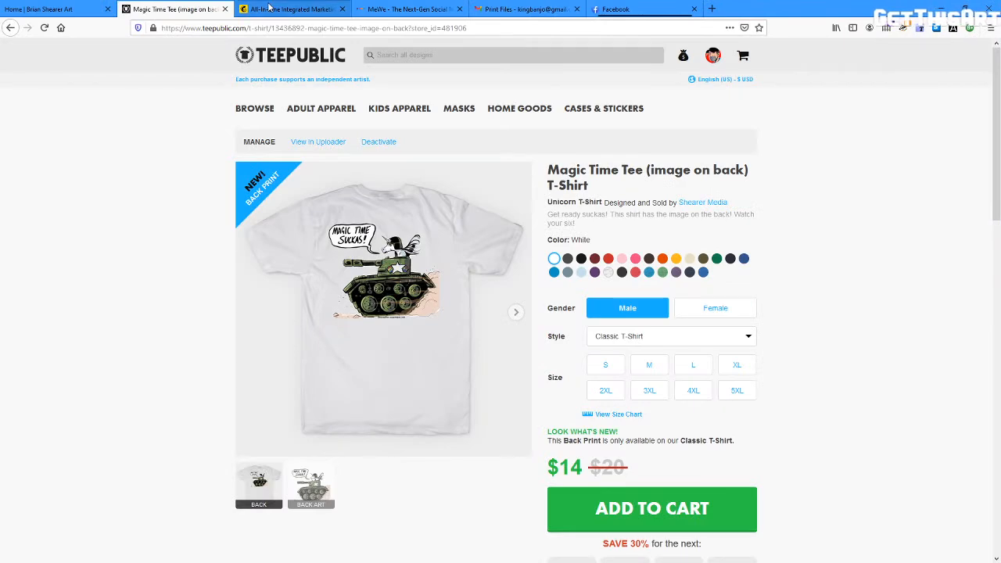
{"action": "left_click", "coordinate": [940, 8]}
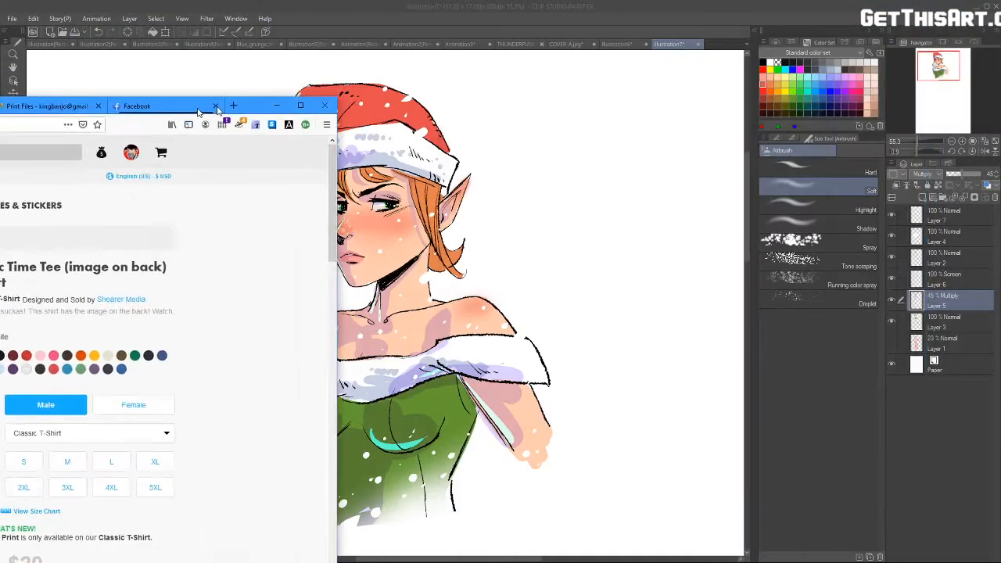